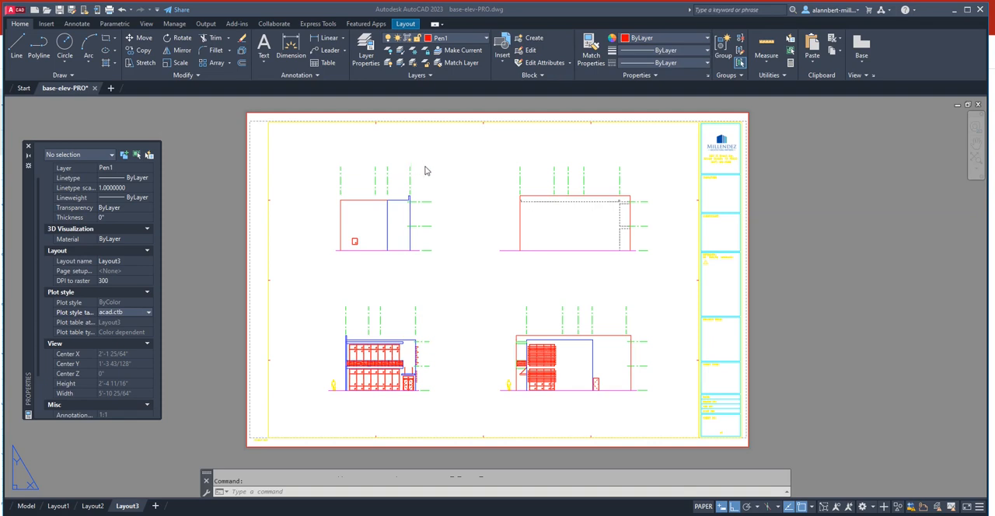
- In model space, stretch the clipping boundary of the upright base-frst-rev2 plan reference downward to uncover the seating cut off at its lower edge
left_click(27, 506)
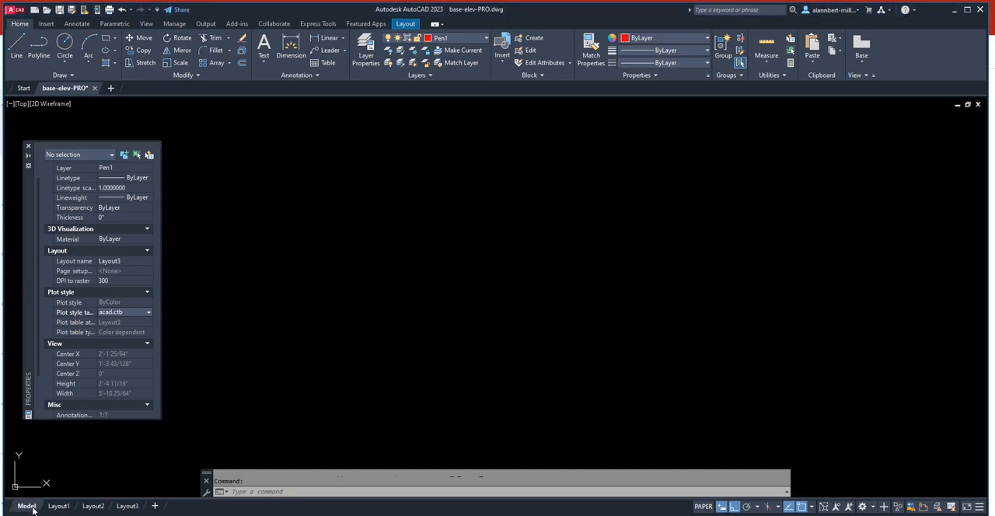
scroll(522, 310, "down", 5)
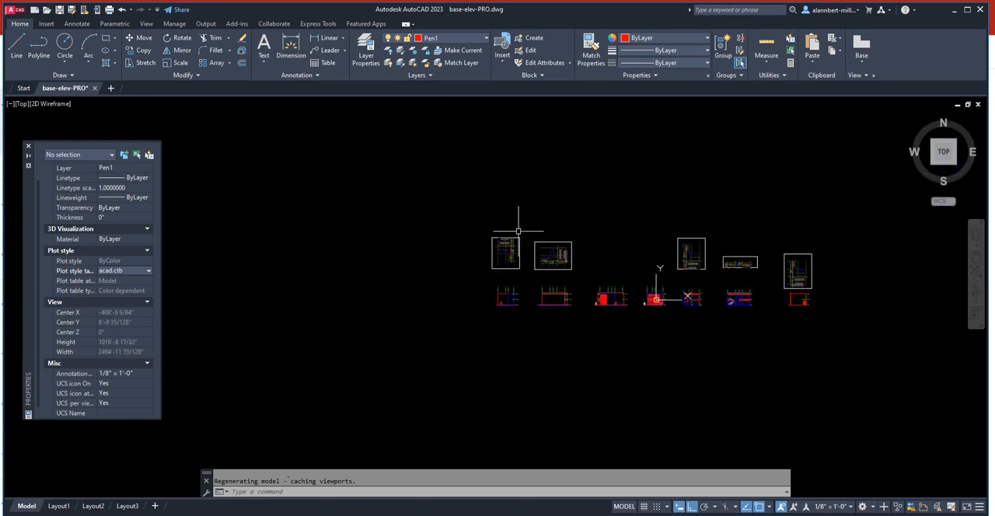
scroll(521, 292, "up", 6)
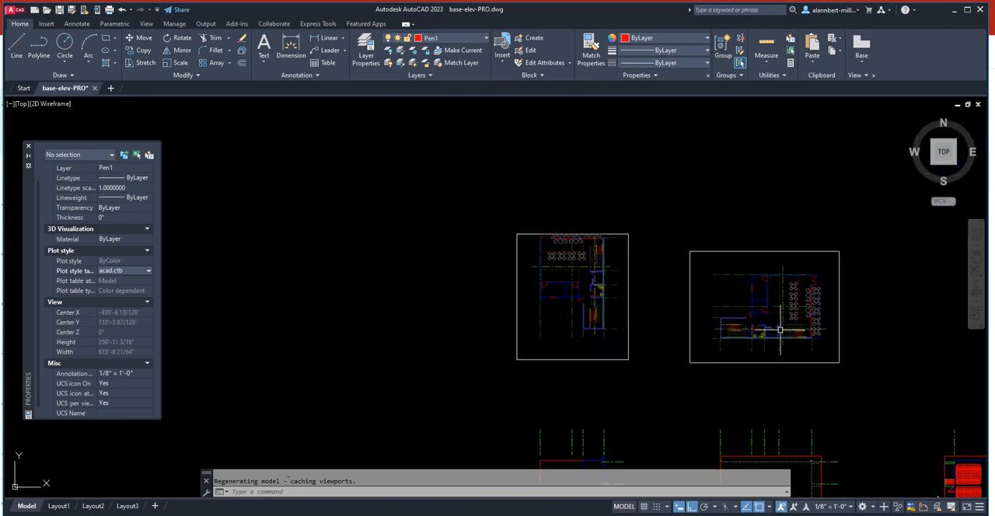
scroll(777, 337, "down", 4)
scroll(666, 336, "up", 5)
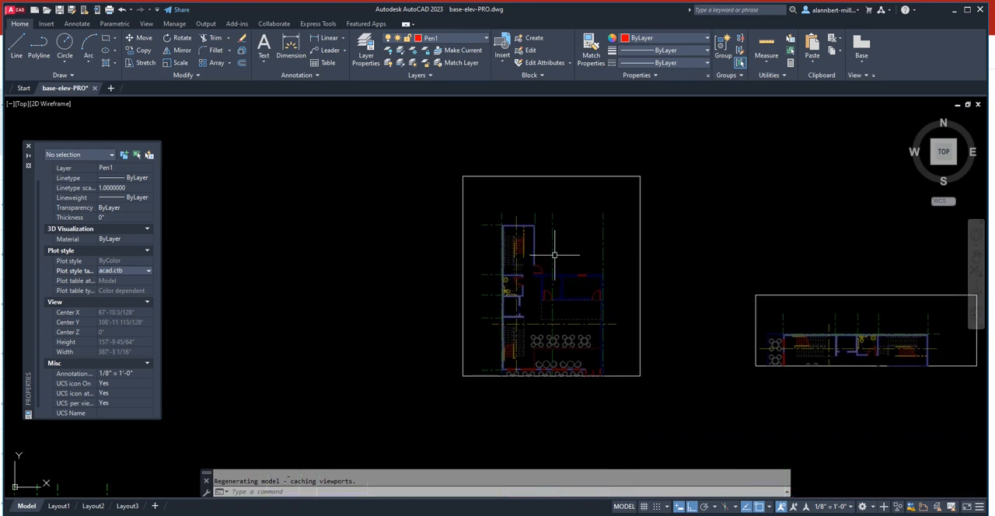
left_click(630, 378)
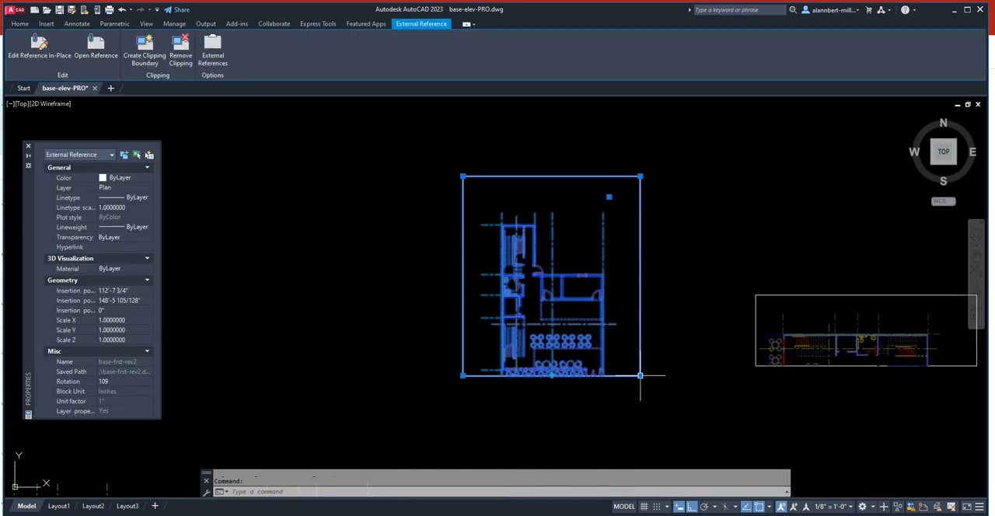
left_click(640, 375)
left_click(653, 432)
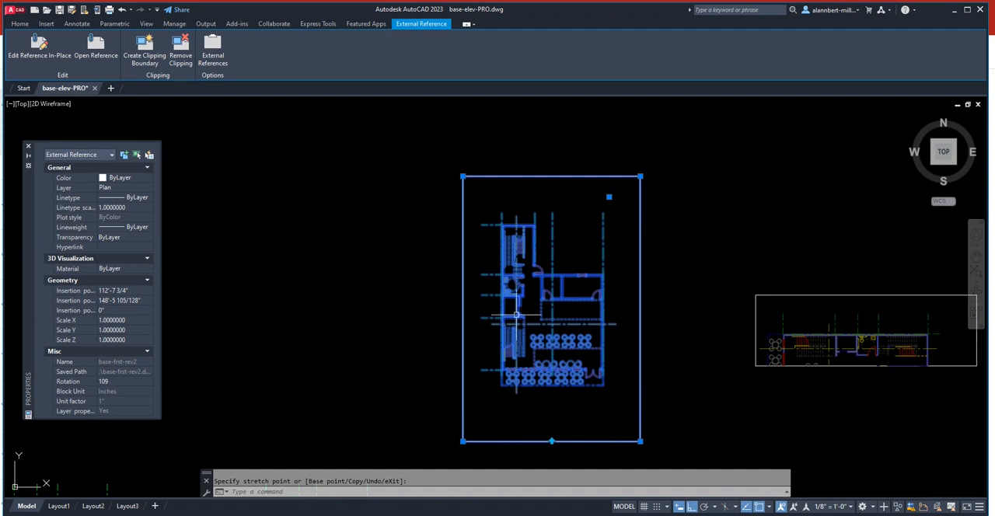
key("Escape")
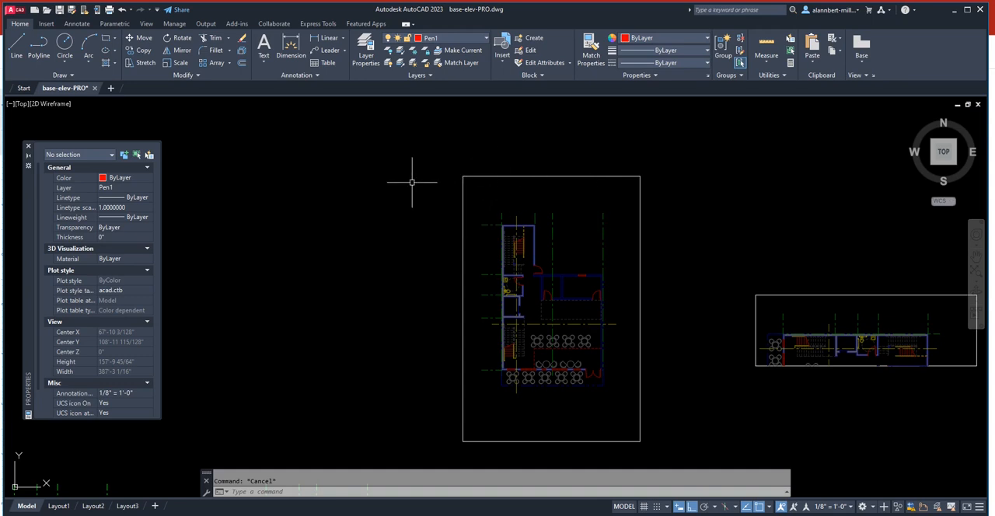
- Open the recent drawing base-frst-rev2
left_click(23, 89)
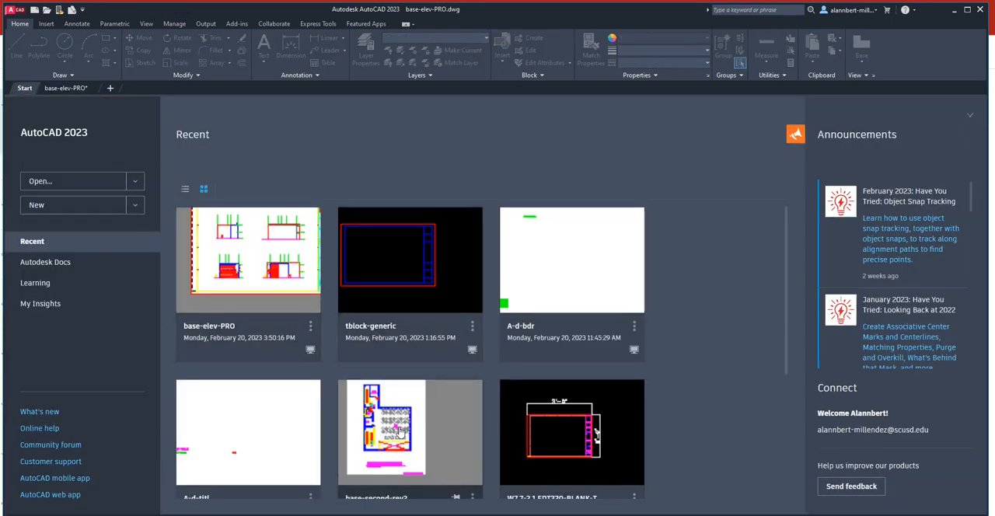
scroll(400, 433, "down", 3)
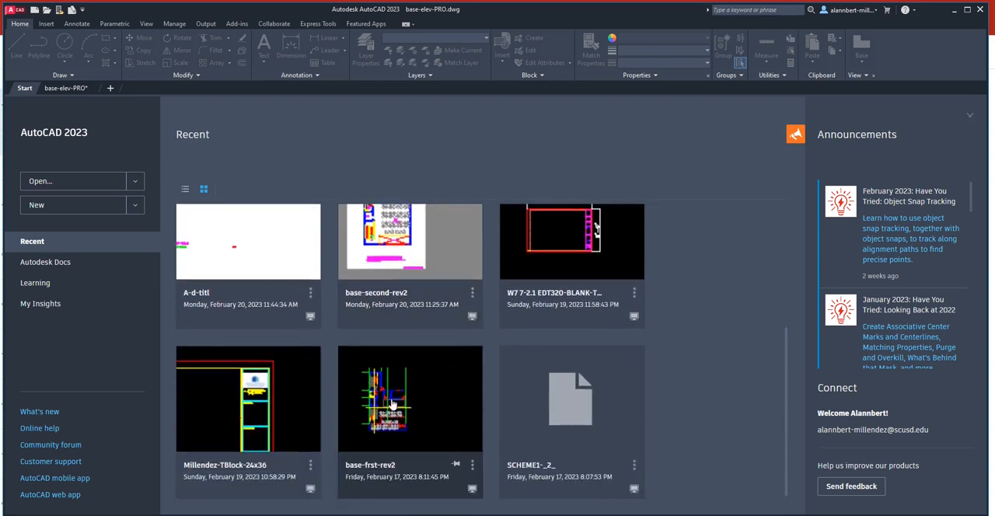
left_click(387, 413)
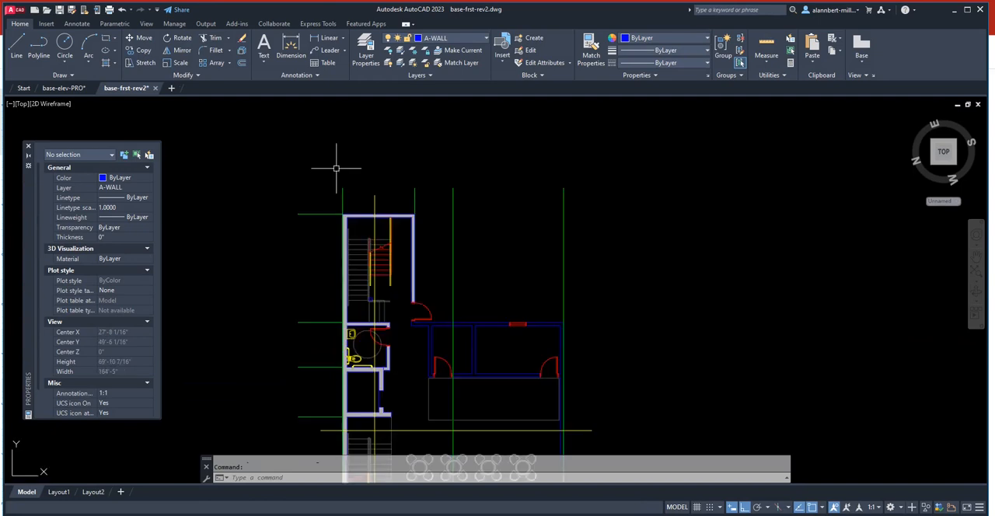
- Draw a two-point circle upward from the upper end of the leftmost vertical grid line, with Ortho on
scroll(360, 179, "up", 2)
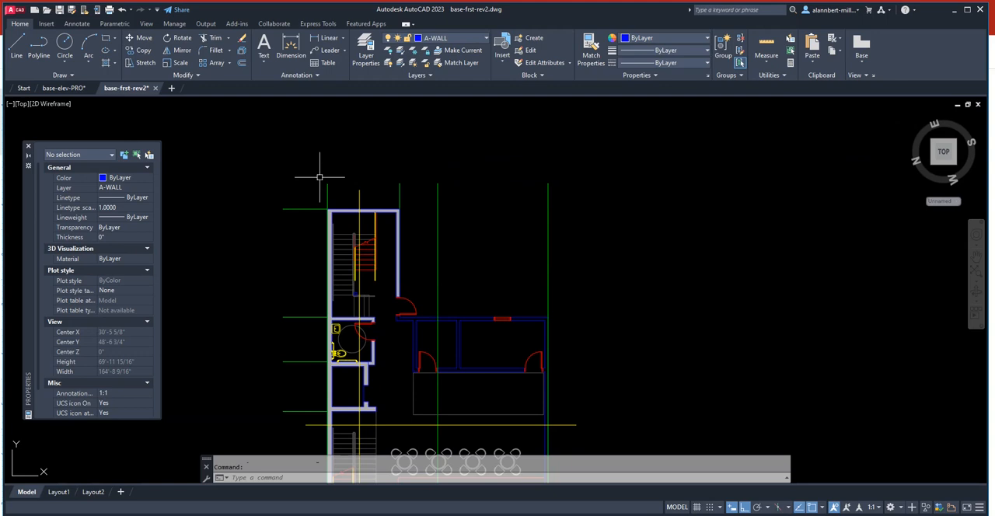
type("c")
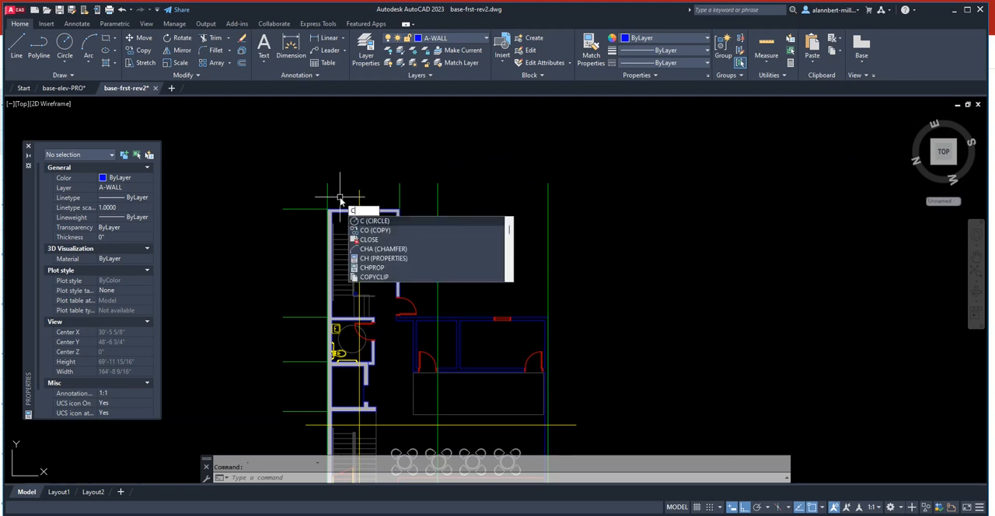
key("Return")
type("2p")
key("Return")
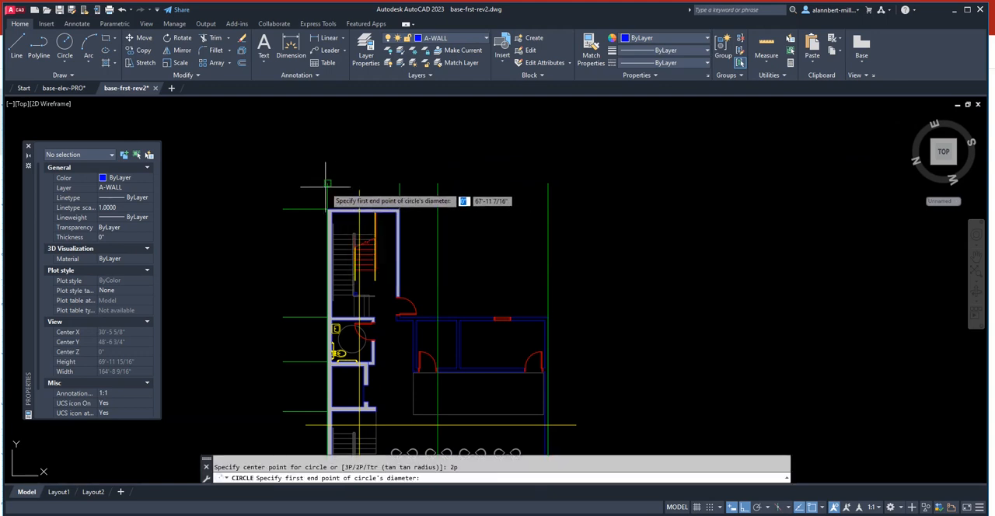
left_click(325, 181)
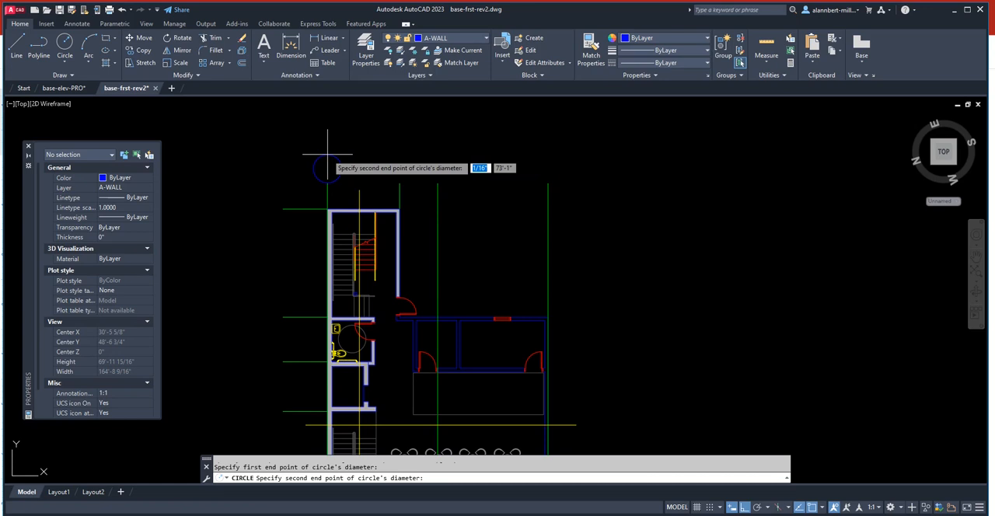
key("F8")
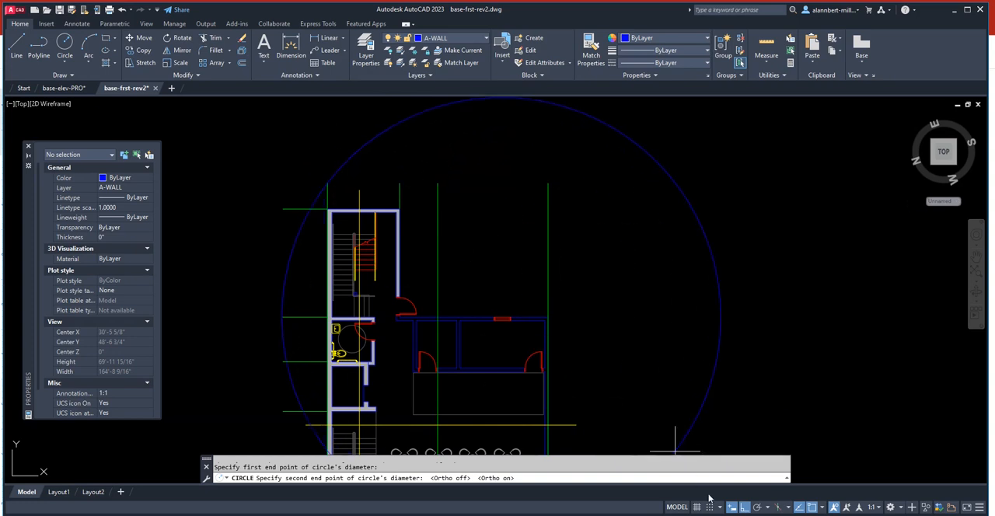
left_click(326, 153)
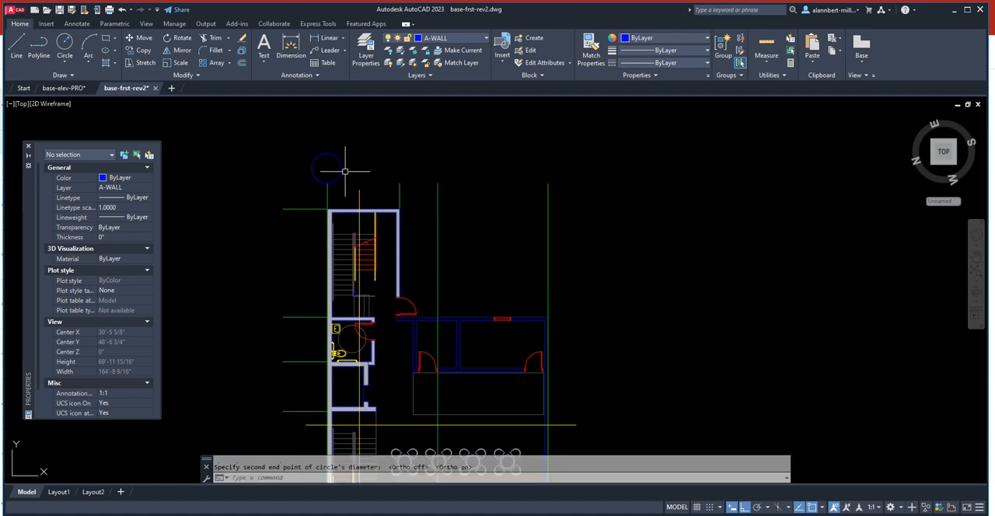
key("Escape")
- Match the new circle's properties to those of the green grid line below it
left_click(577, 55)
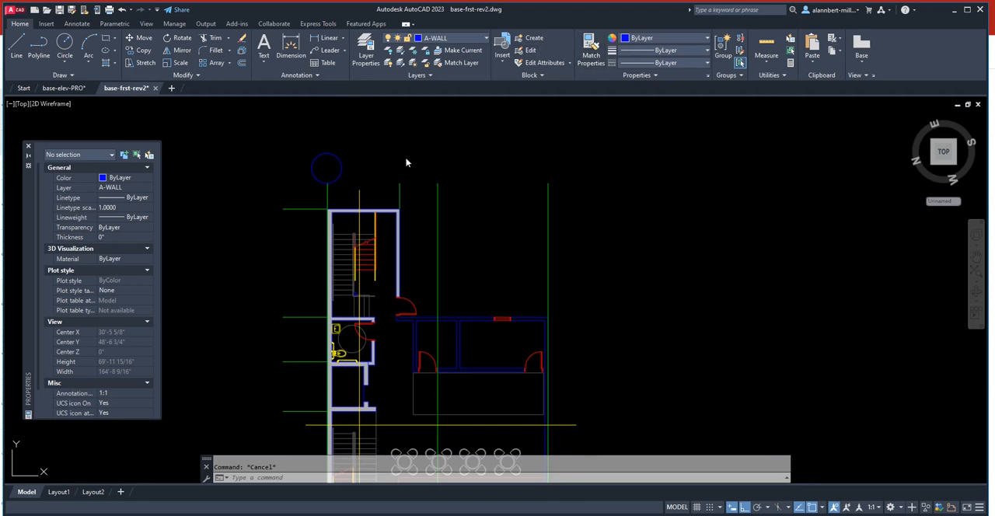
left_click(338, 178)
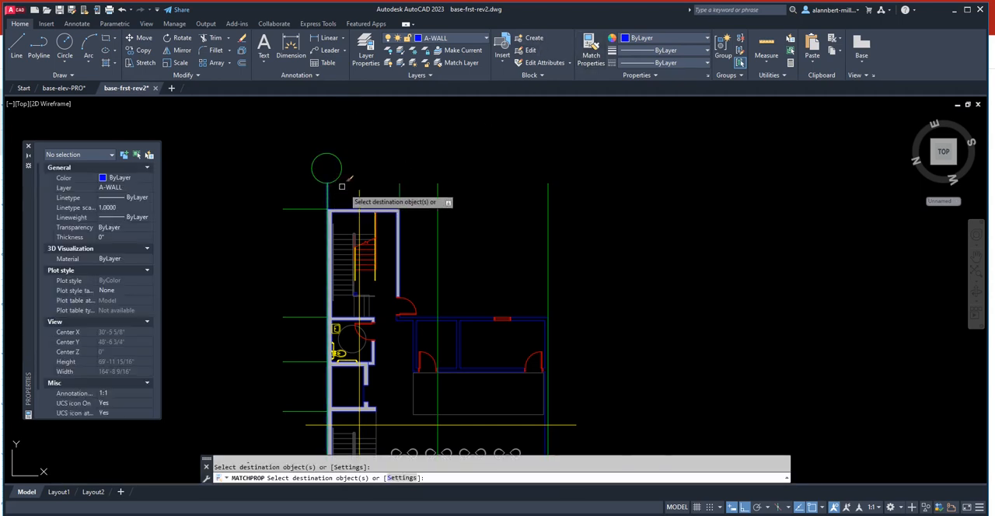
key("Return")
key("Escape")
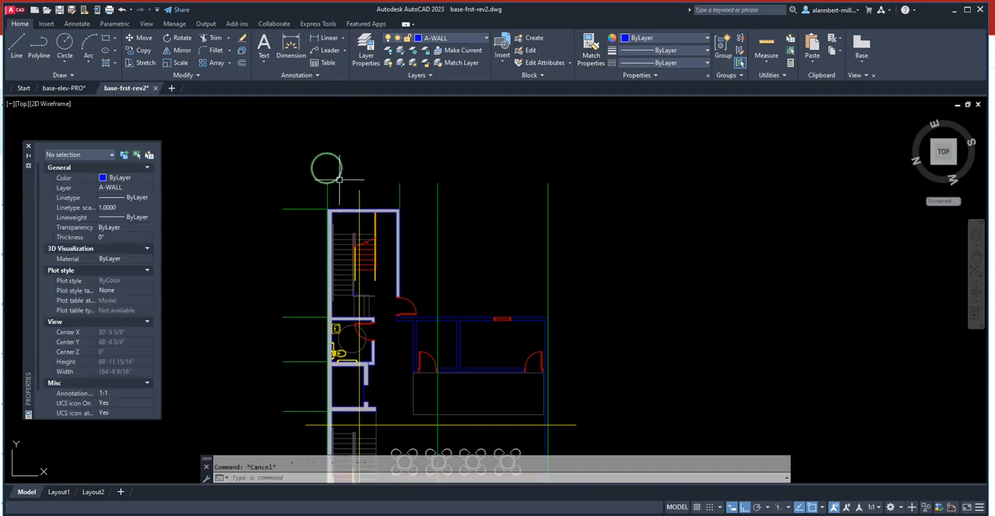
- Move the grid circle by its lower quadrant onto the upper end of the rightmost vertical grid line
type("m")
key("Return")
left_click(332, 180)
key("Return")
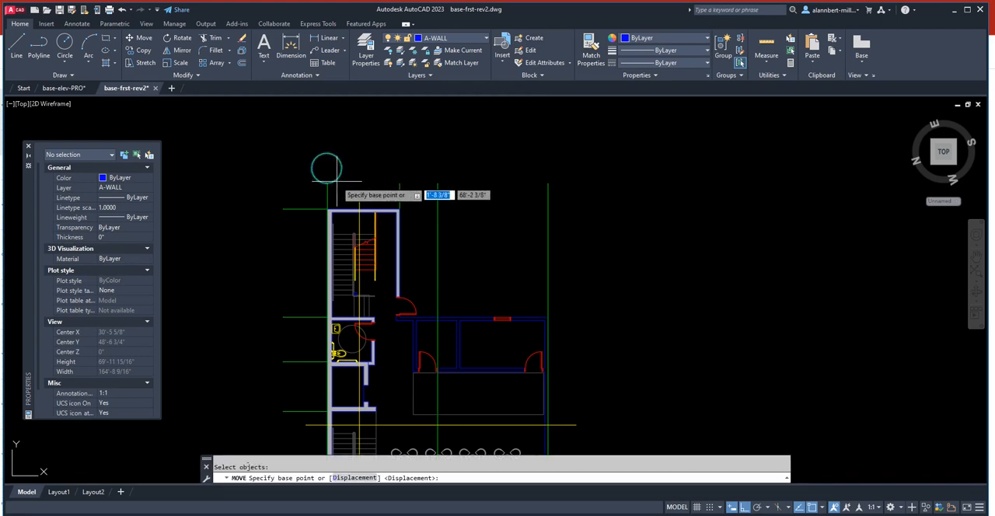
type("qu")
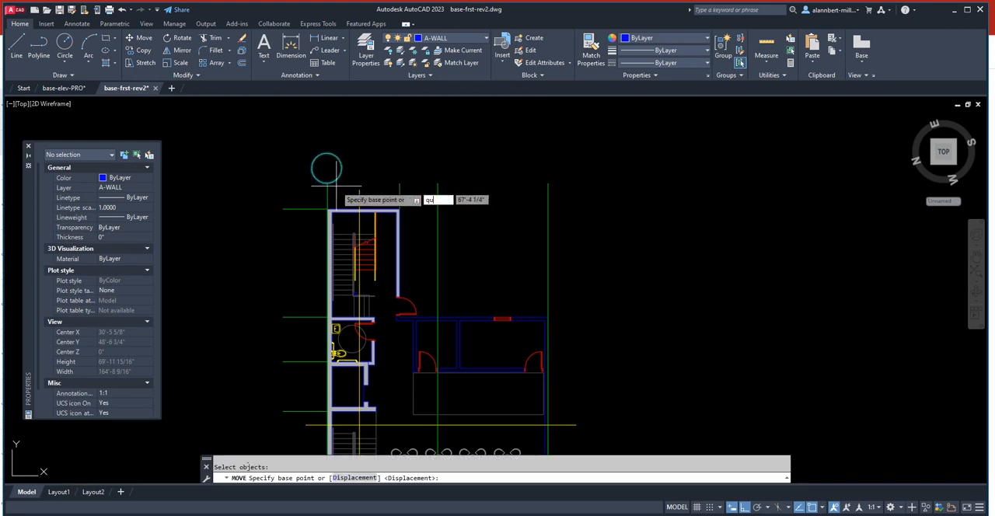
type("a")
key("Return")
left_click(327, 184)
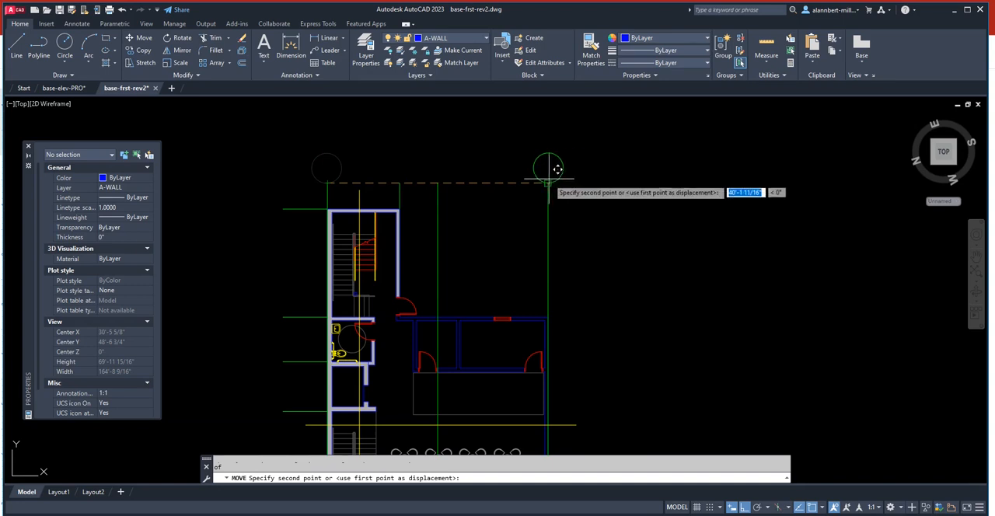
left_click(557, 169)
- Copy the grid circle from its lower quadrant onto the upper ends of the other three vertical grid lines
type("c")
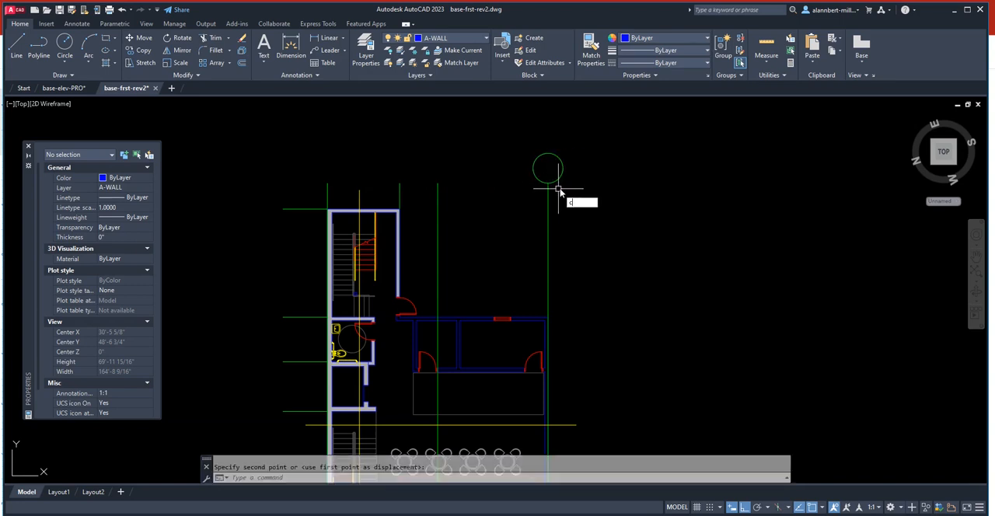
type("o")
key("Return")
left_click(558, 180)
key("Return")
left_click(548, 183)
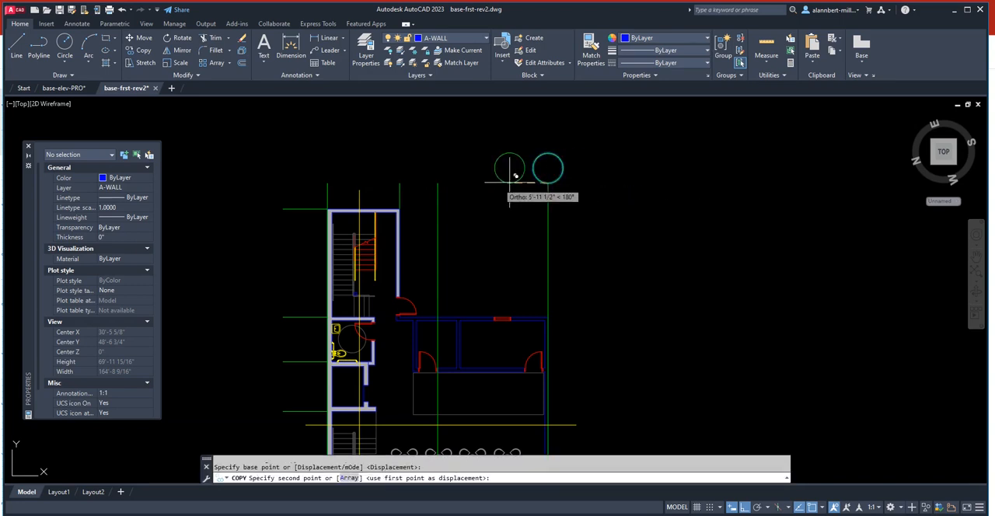
left_click(437, 183)
left_click(398, 183)
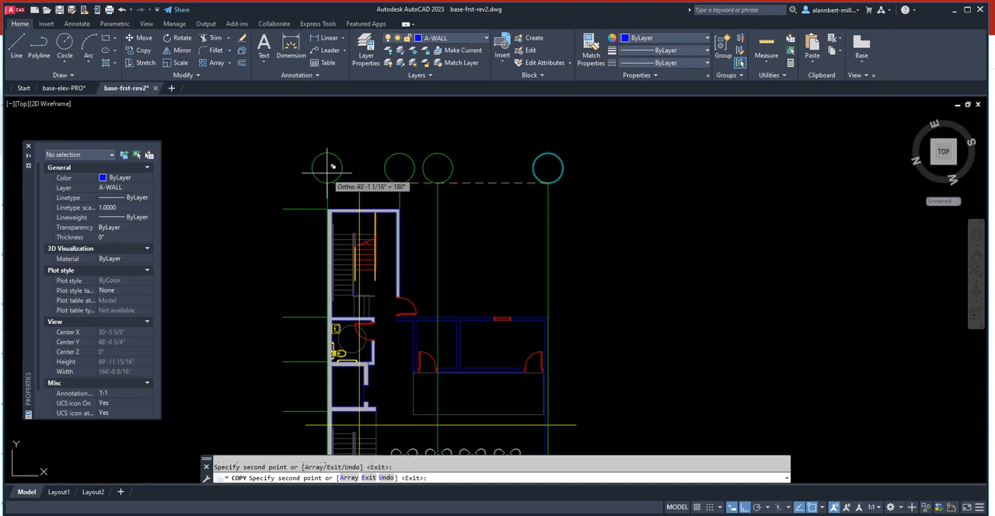
left_click(326, 173)
key("Return")
- Copy the leftmost grid circle by its right quadrant onto the left ends of the five horizontal grid lines
type("co")
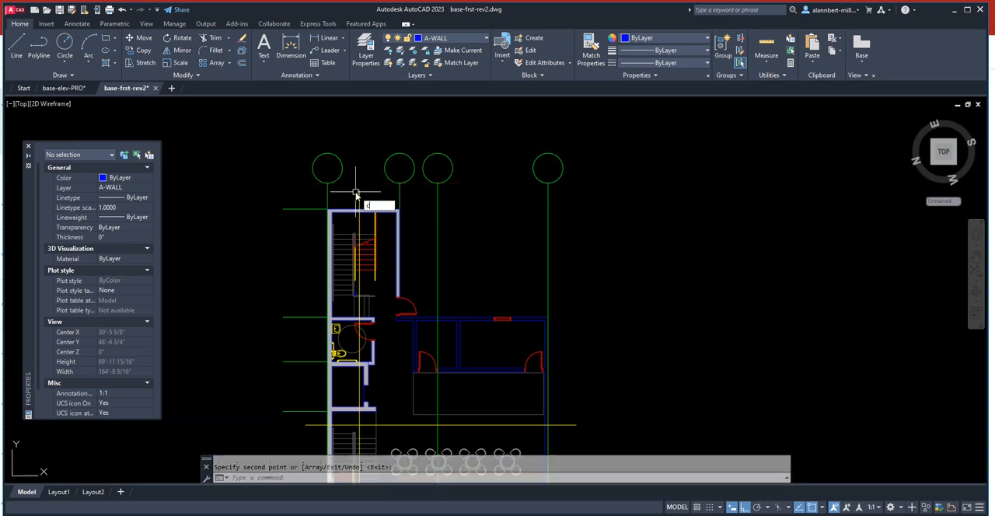
key("Return")
left_click(343, 171)
key("Return")
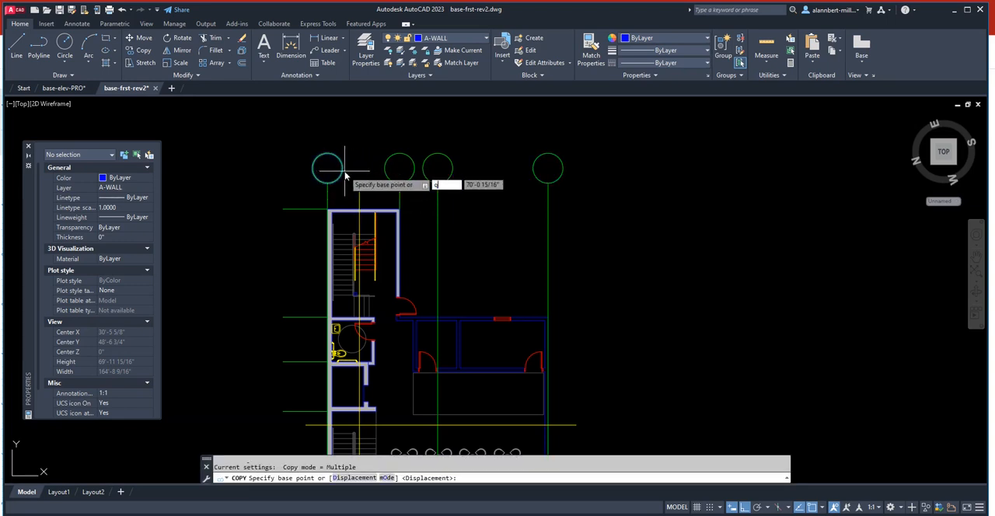
type("qua")
key("Return")
left_click(343, 169)
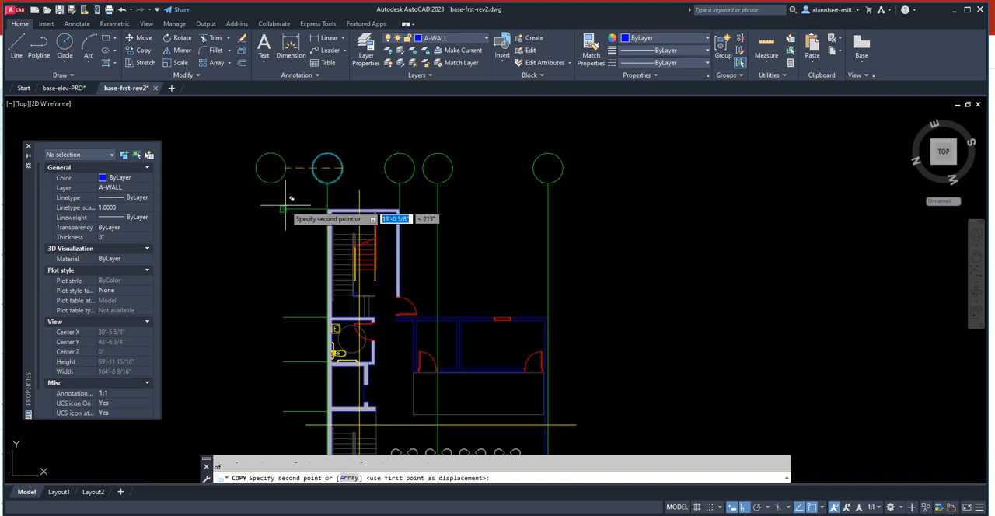
left_click(284, 209)
left_click(284, 317)
left_click(284, 361)
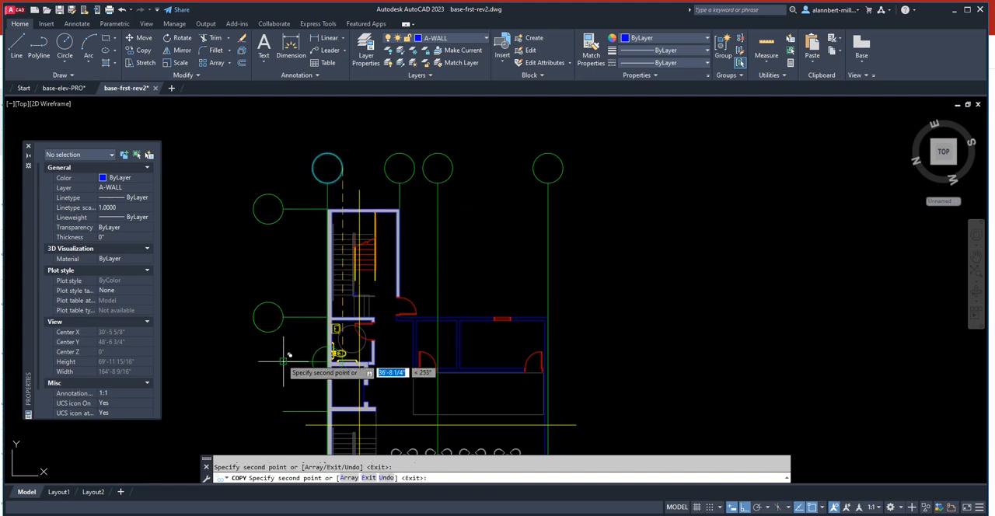
scroll(284, 326, "down", 4)
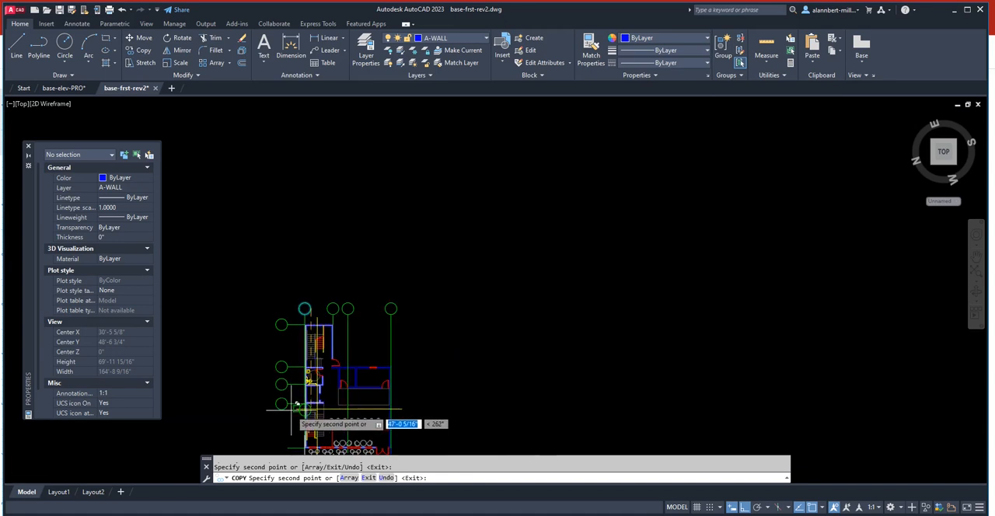
left_click(283, 397)
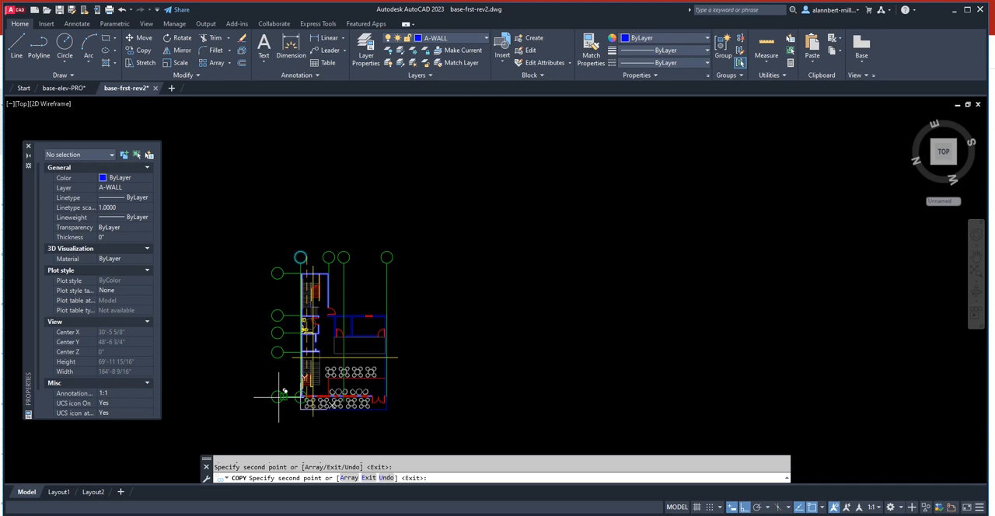
key("Escape")
- Place single-line text "1" about 1'-6" high with 0 rotation inside the grid circle above the leftmost vertical grid line
scroll(302, 257, "up", 4)
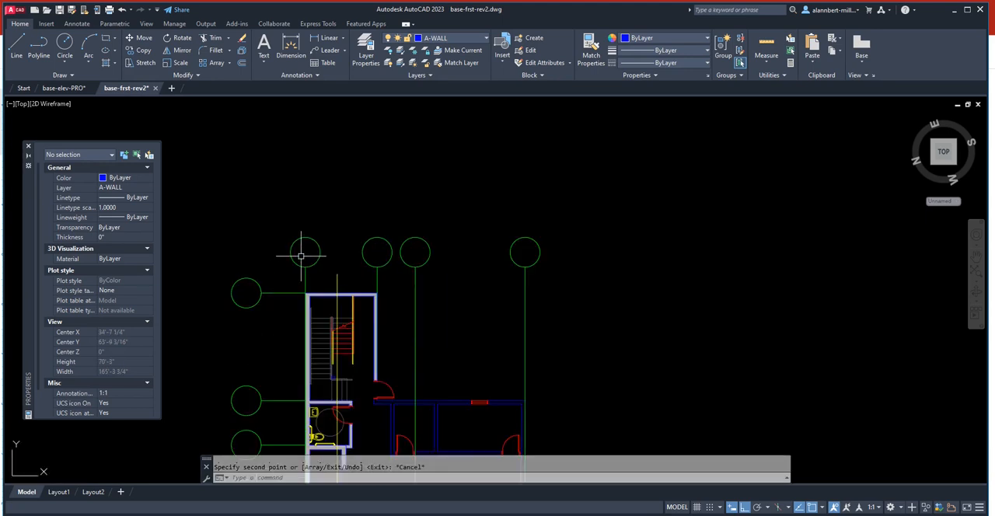
scroll(302, 256, "up", 2)
middle_click_drag(301, 256, 366, 199)
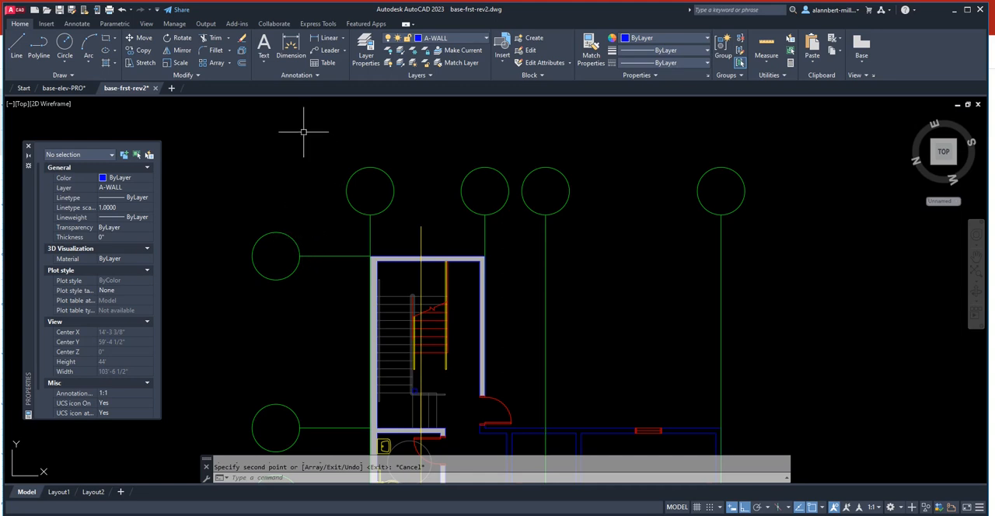
left_click(262, 46)
left_click(262, 61)
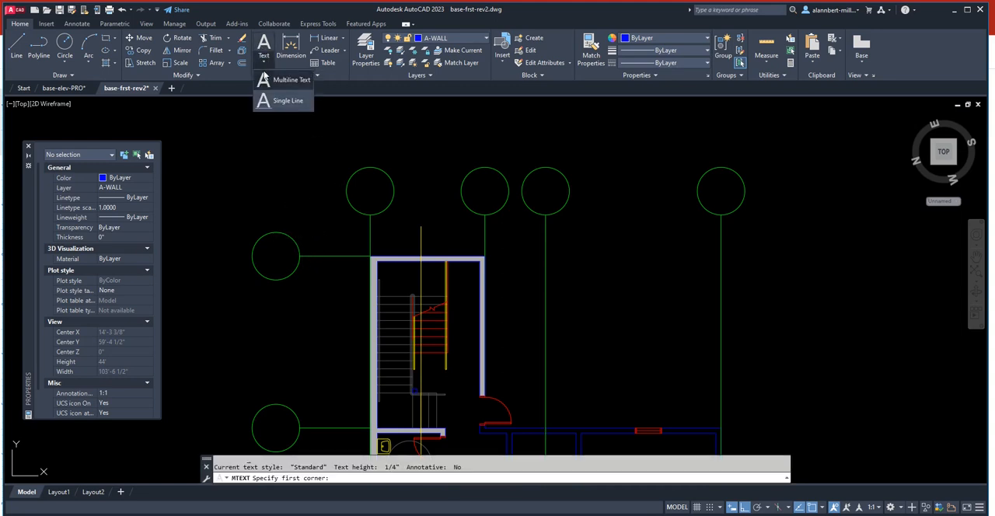
left_click(284, 103)
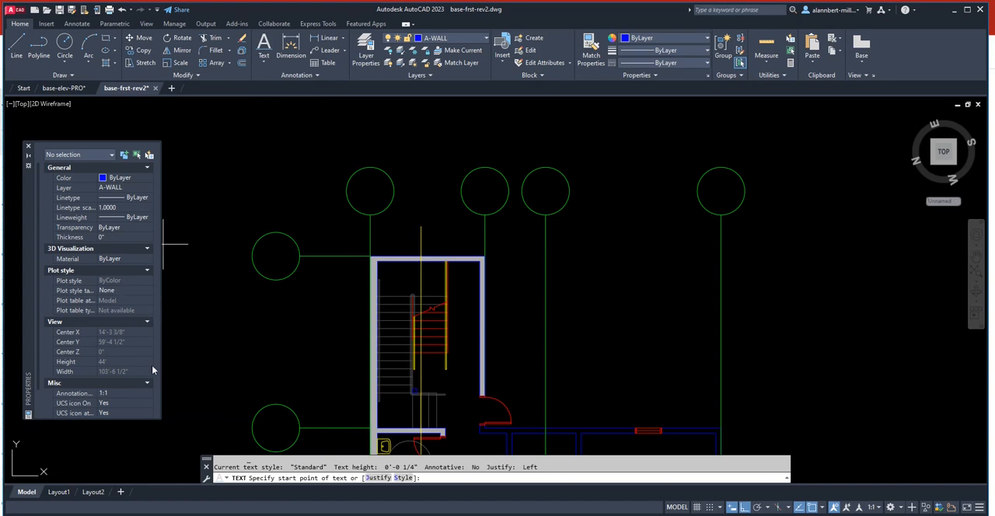
left_click(368, 196)
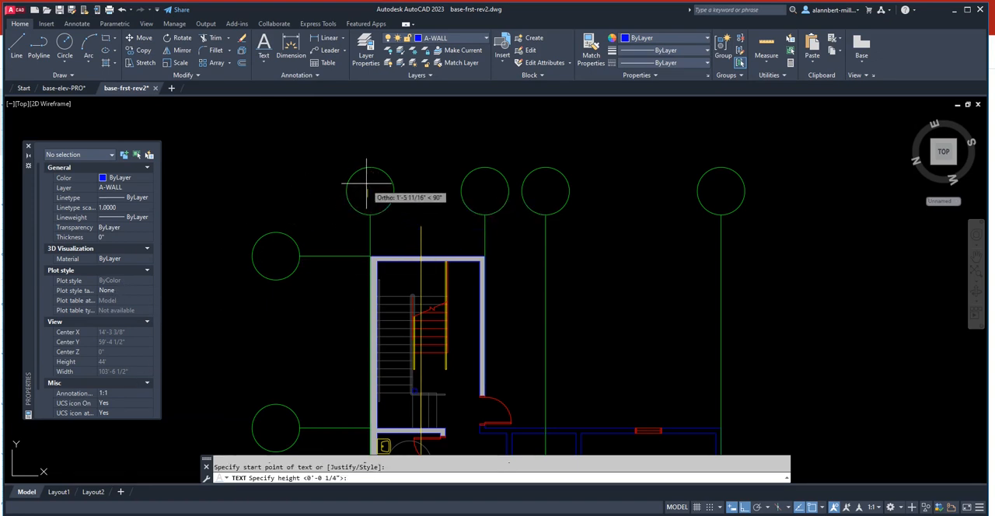
left_click(368, 185)
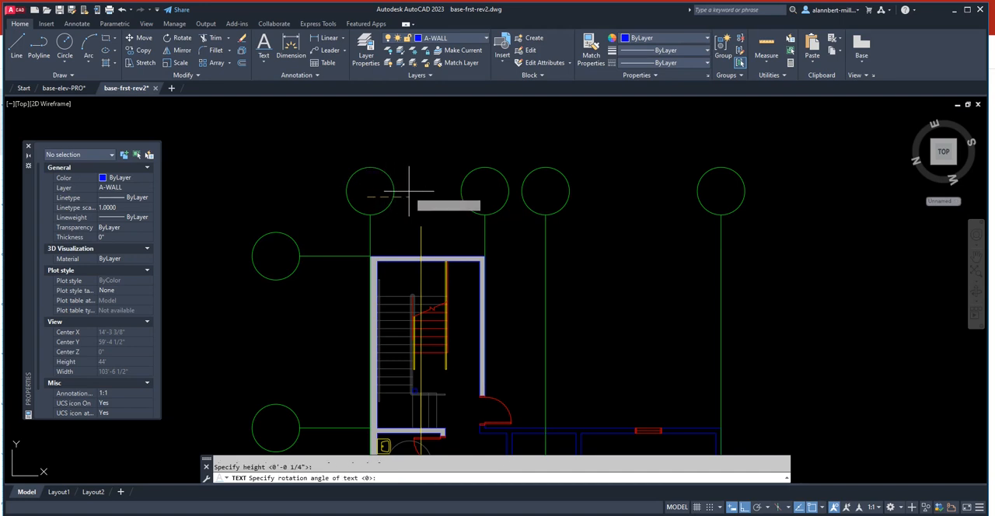
key("Return")
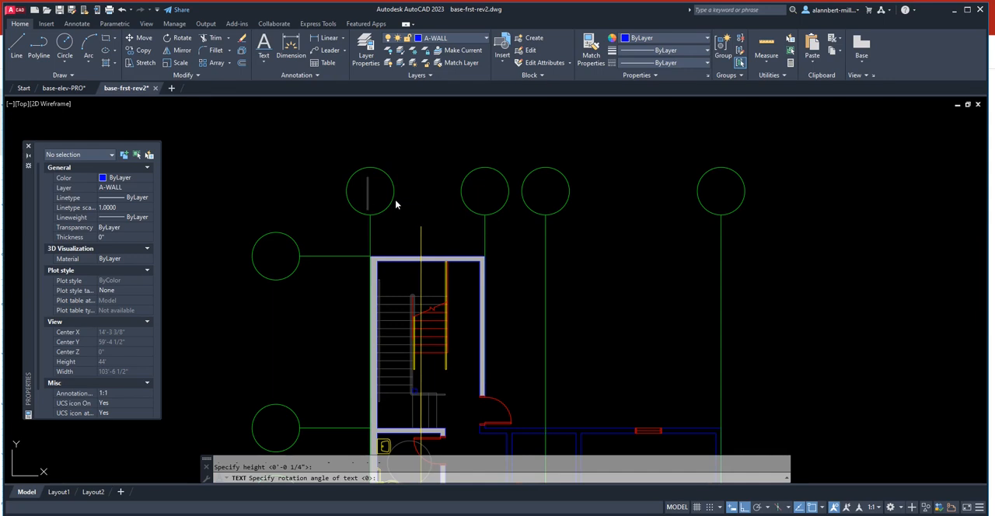
type("1")
key("Return")
key("Return")
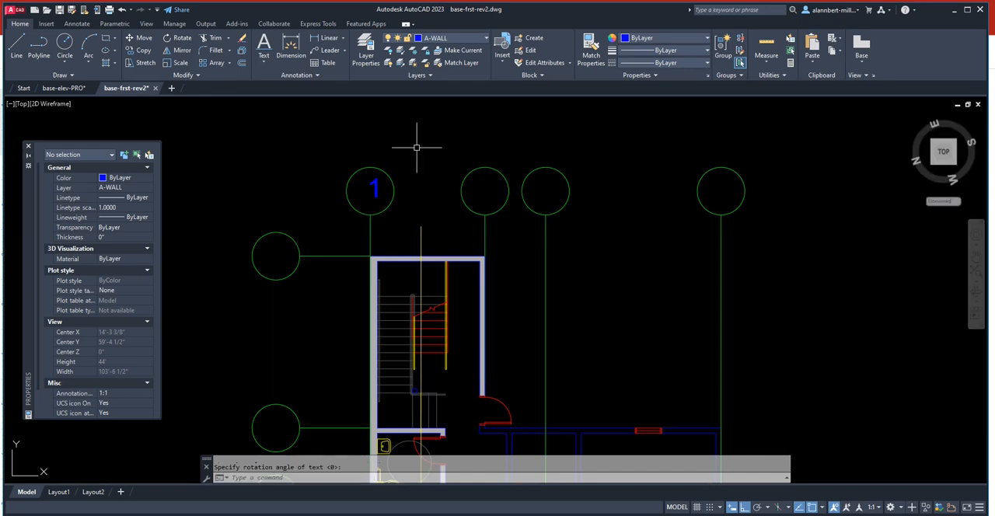
- Move the text "1" toward the centre of its grid circle
type("m")
key("Return")
left_click(376, 190)
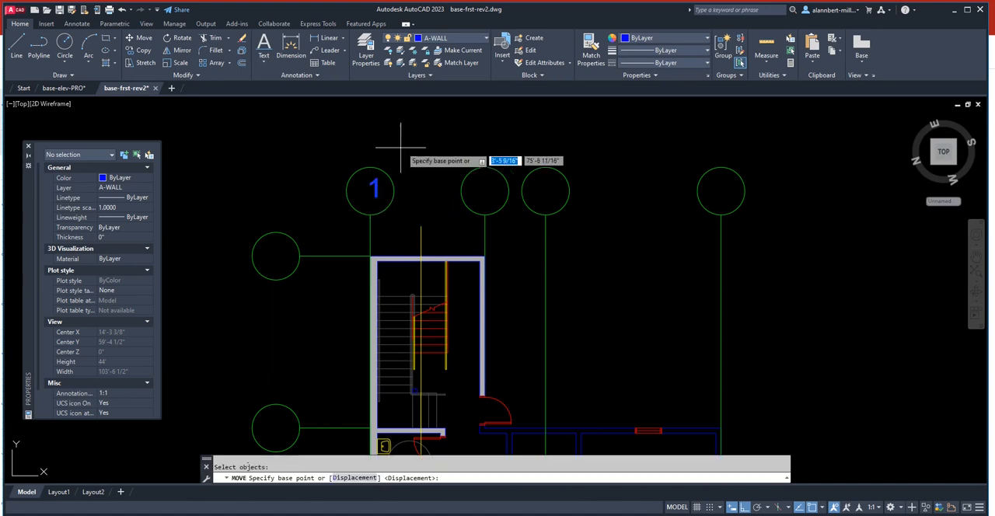
key("Return")
left_click(404, 145)
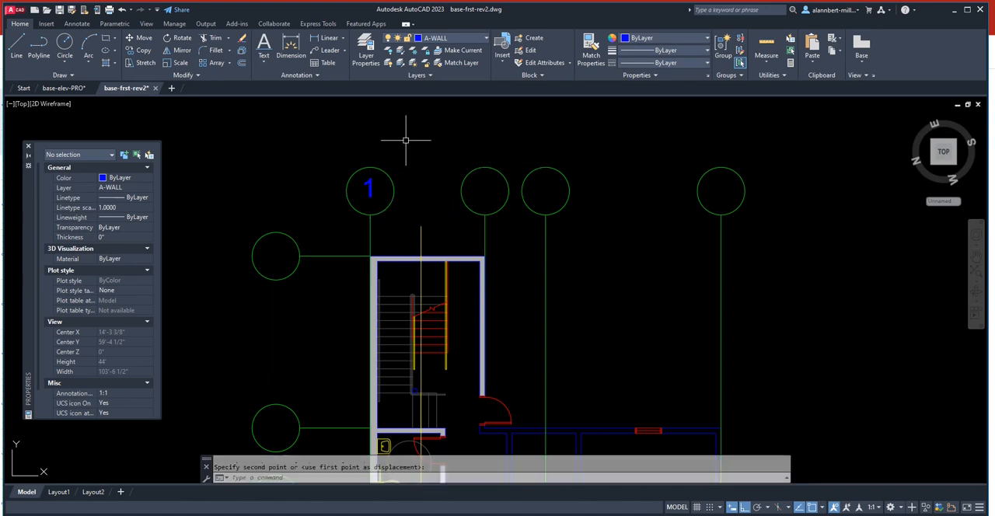
- Match the text "1" to the properties of its green grid circle and nudge it to finish centring it
left_click(590, 48)
left_click(388, 177)
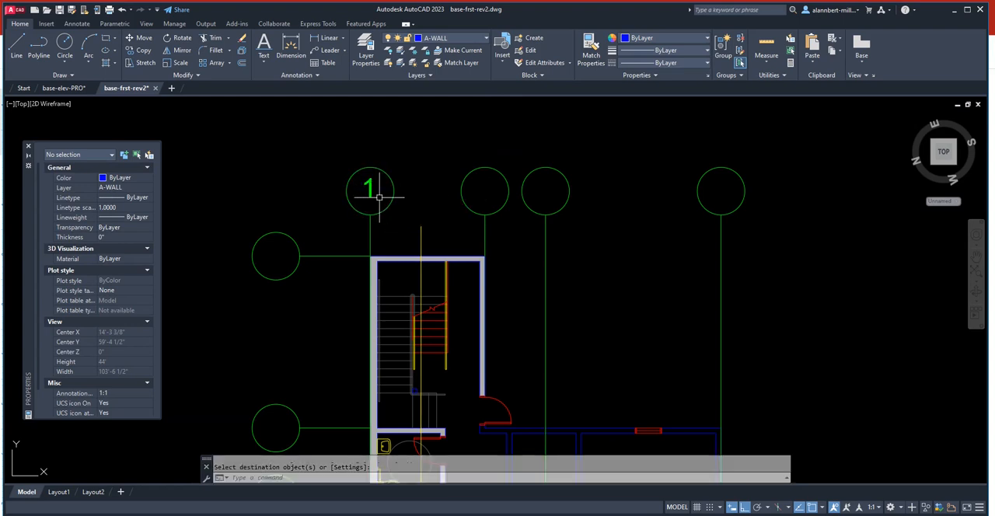
key("Return")
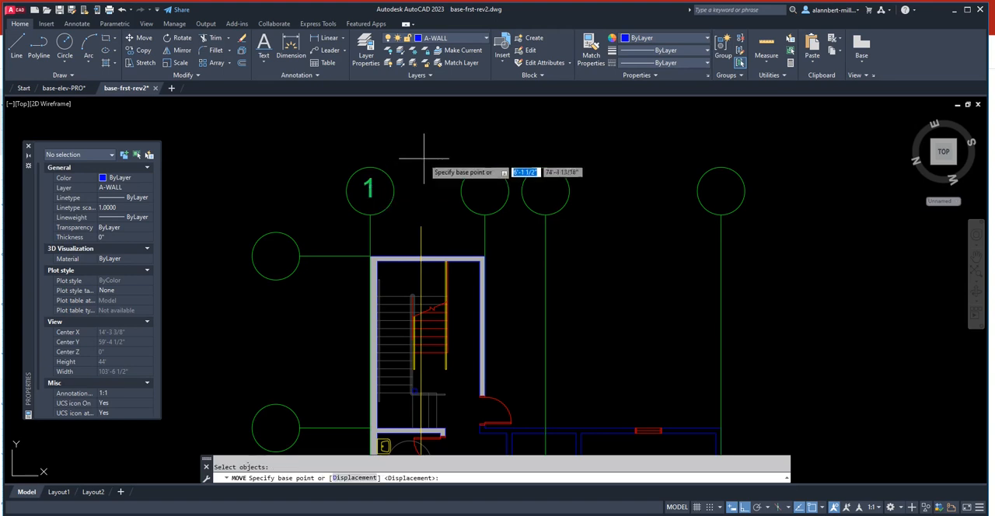
left_click(423, 158)
left_click(422, 159)
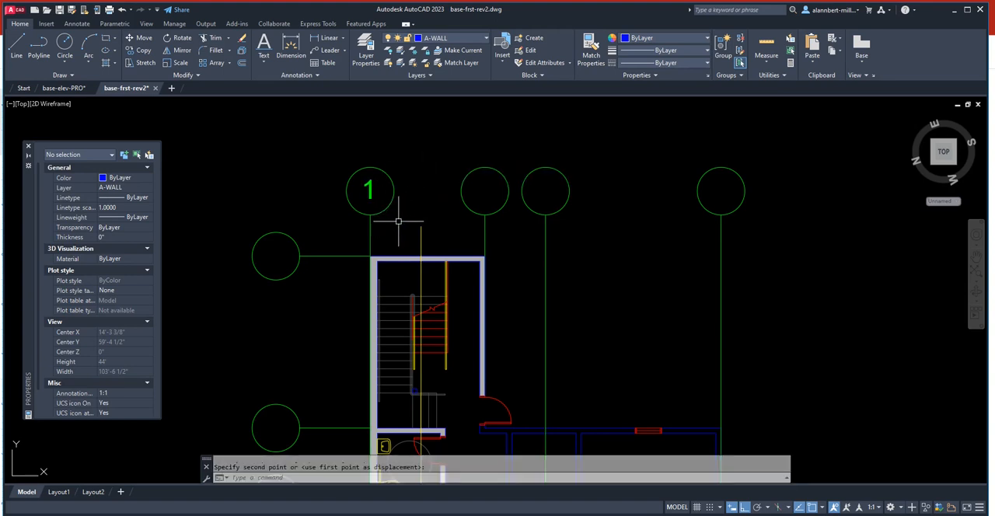
- Copy the text "1" from its circle's lower quadrant to the same point on the other three upper grid circles
type("co")
key("Return")
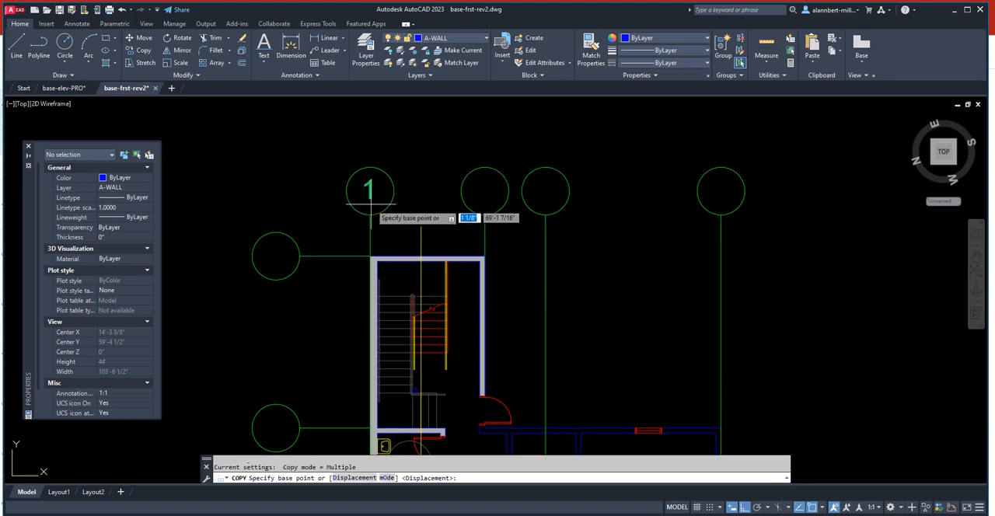
left_click(369, 214)
left_click(484, 213)
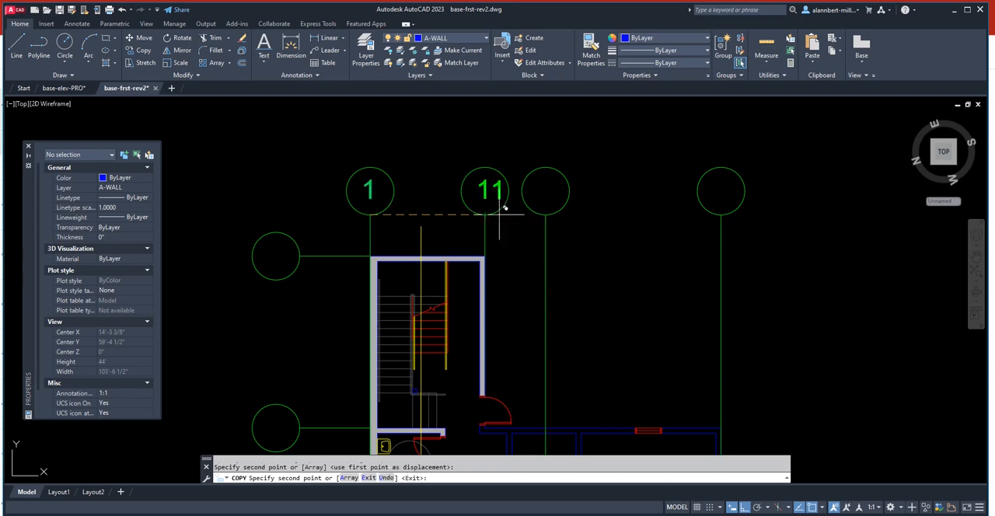
left_click(544, 215)
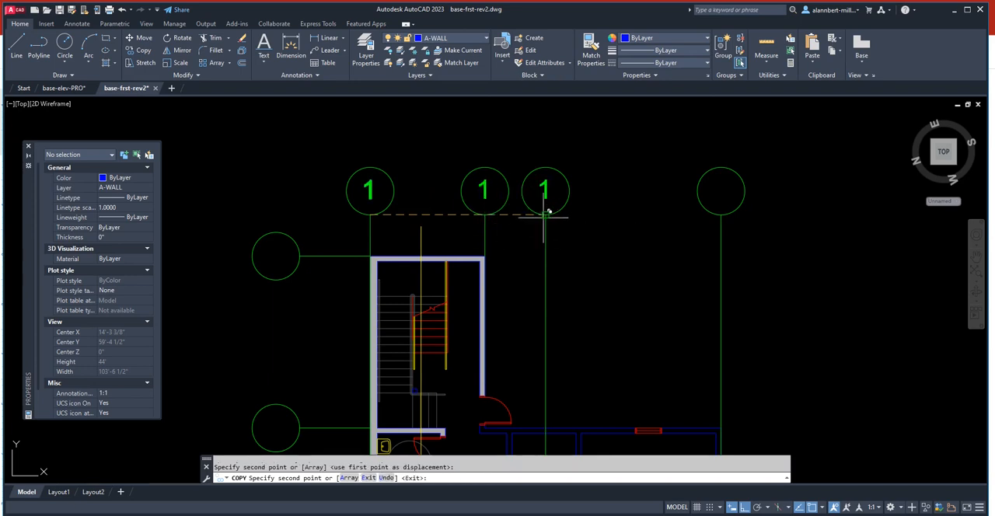
left_click(725, 213)
key("Return")
- Change the copied labels in the second, third and fourth upper grid circles to 2, 3 and 4
double_click(484, 192)
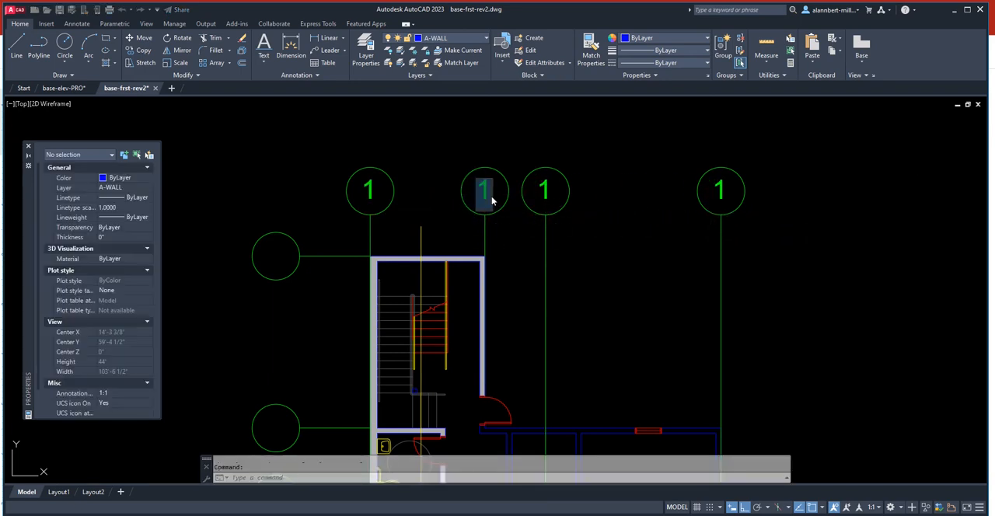
left_click(546, 194)
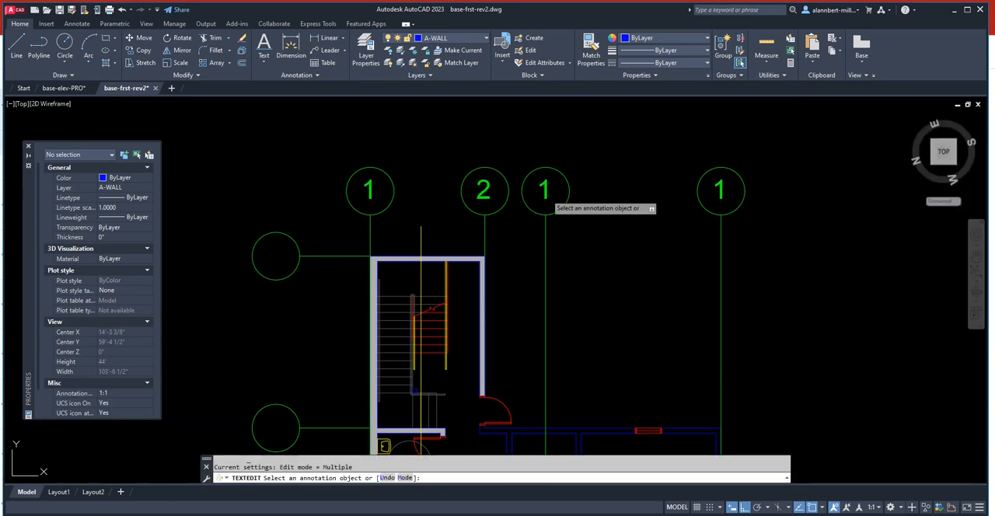
left_click(547, 196)
type("3")
left_click(716, 193)
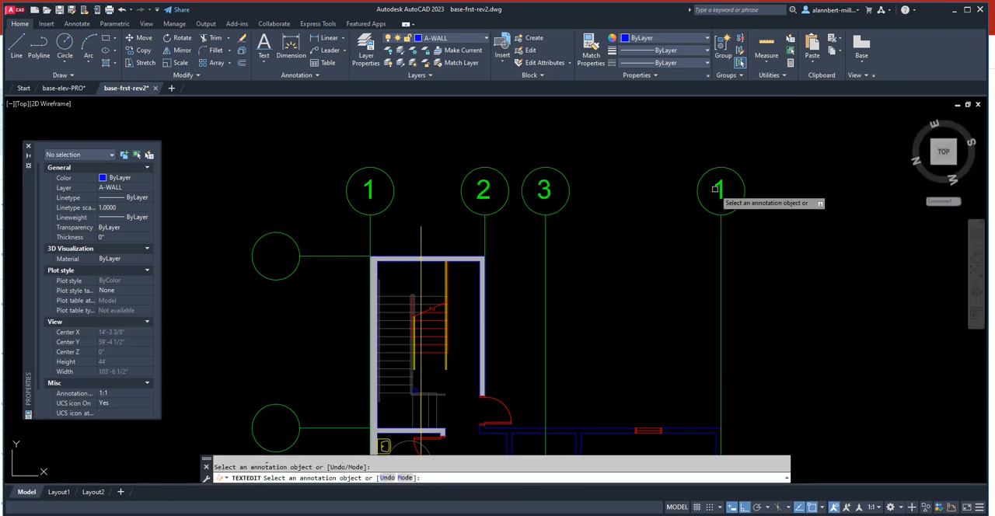
left_click(721, 195)
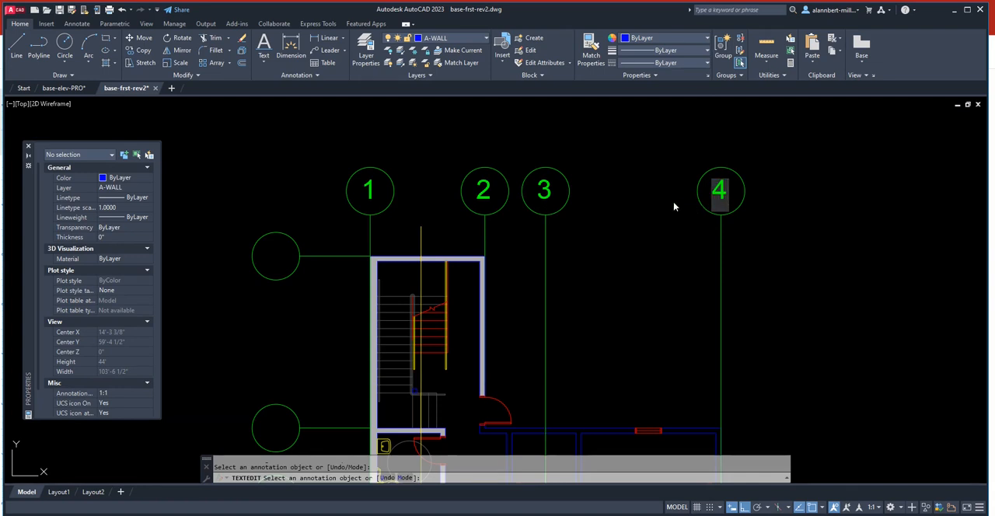
type("4")
left_click(668, 174)
key("Escape")
- Copy the label 1 by its circle's right quadrant into the uppermost row circle beside the plan and change the copy to A
scroll(286, 272, "down", 4)
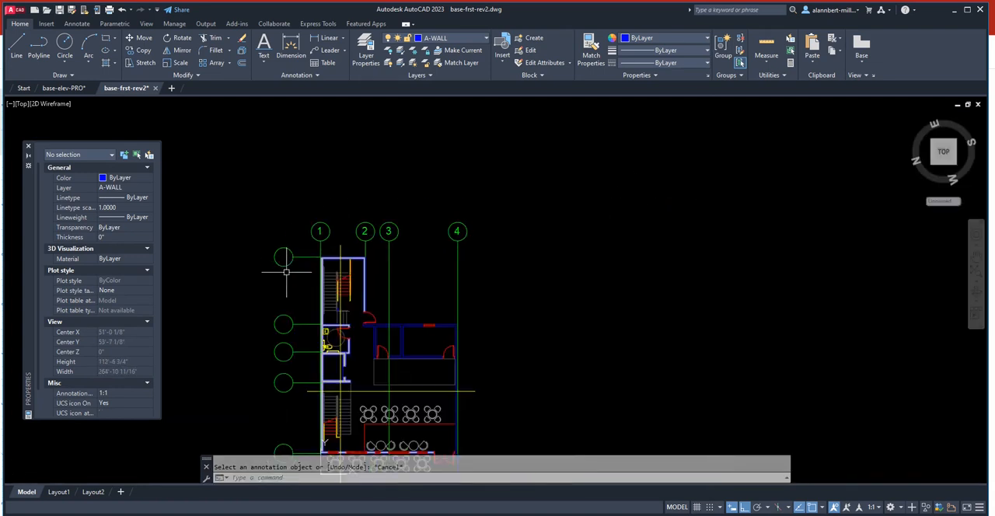
middle_click_drag(286, 272, 330, 183)
type("c")
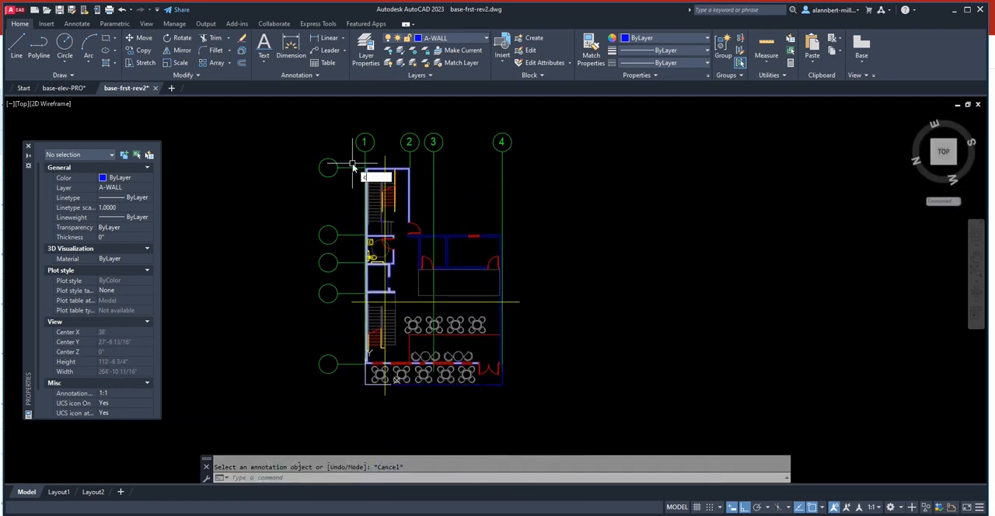
type("t o")
key("Return")
left_click(365, 143)
key("Return")
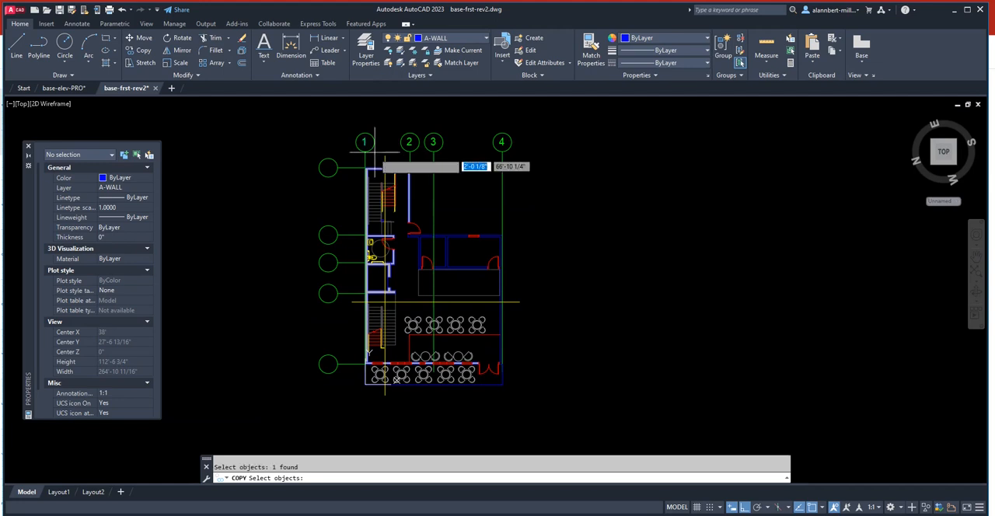
key("Return")
type("o")
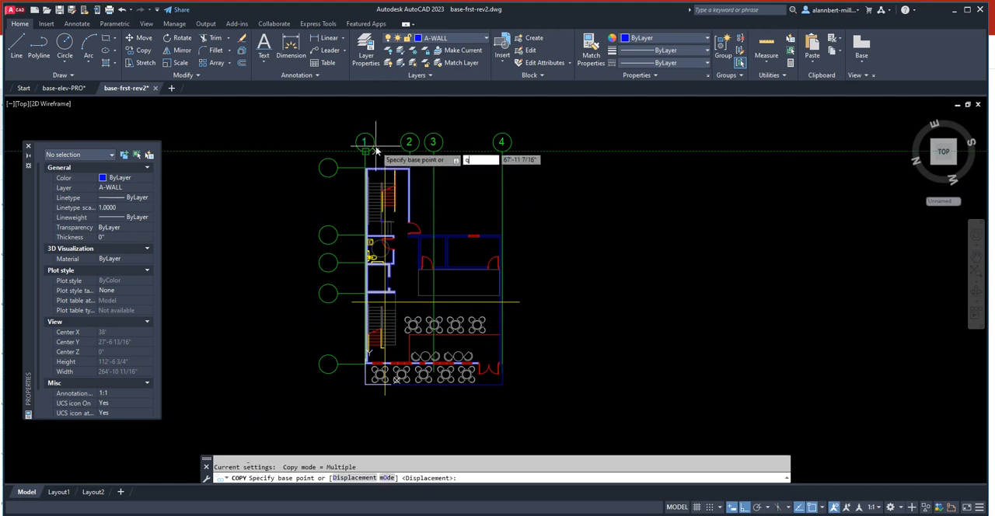
type("ua")
key("Return")
left_click(375, 145)
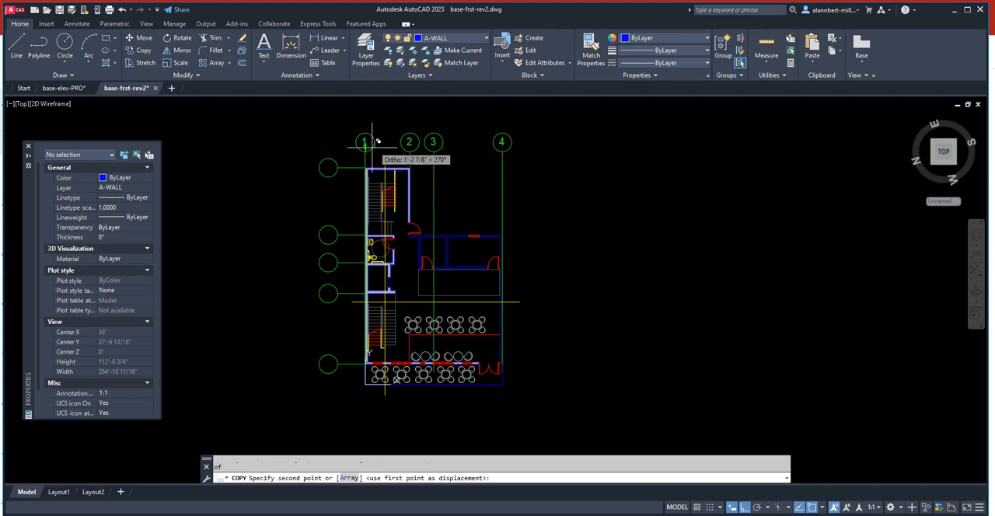
left_click(338, 168)
key("Return")
double_click(329, 168)
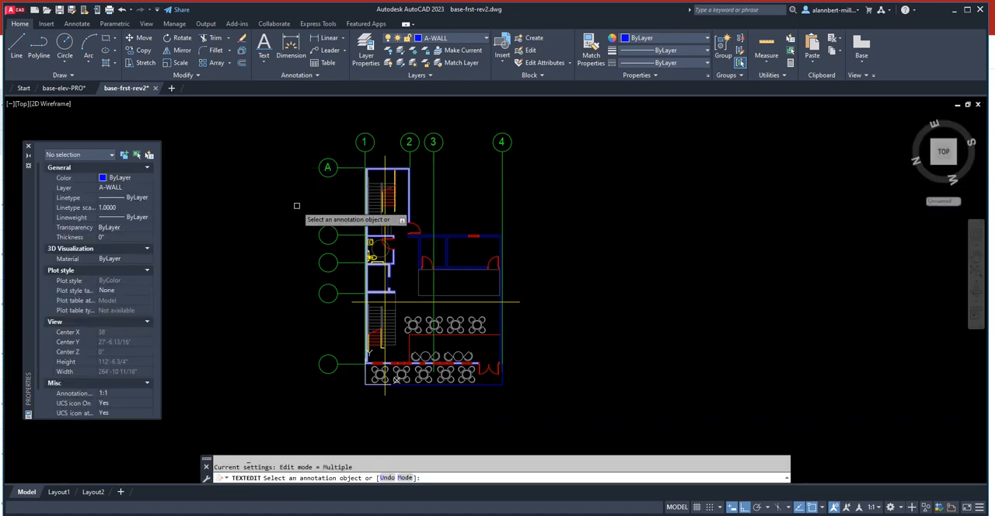
key("Escape")
- Copy the label A from its circle's right quadrant to the same point on the four row circles below it
type("co")
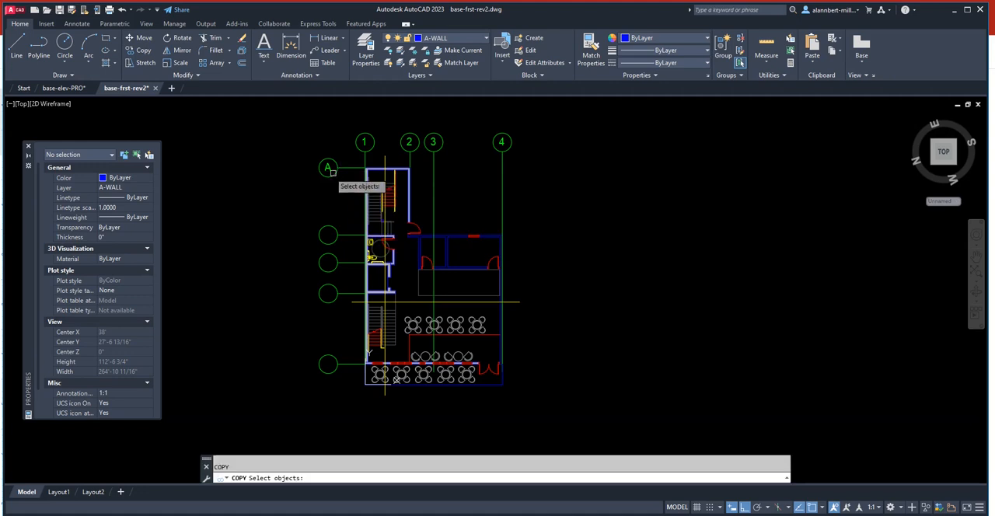
key("Return")
left_click(329, 164)
key("Return")
left_click(338, 167)
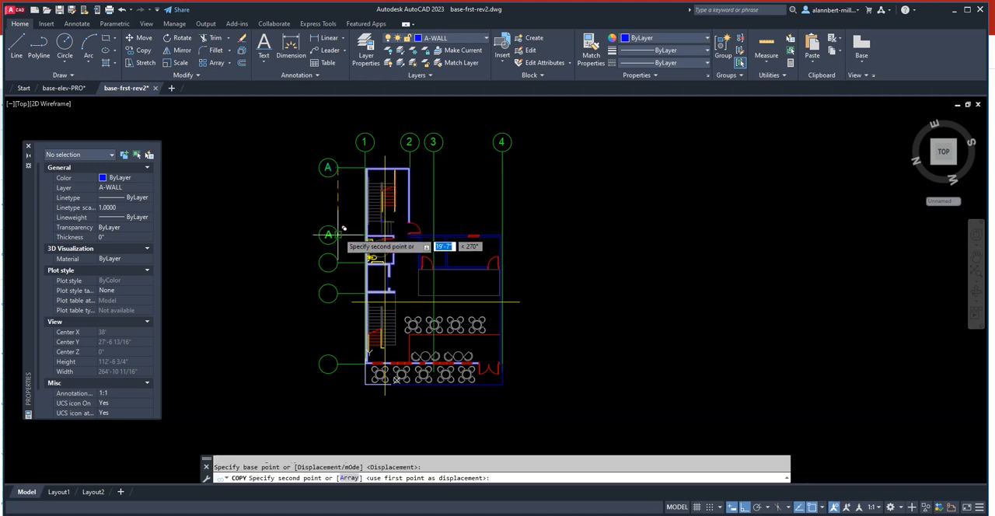
left_click(338, 233)
left_click(338, 262)
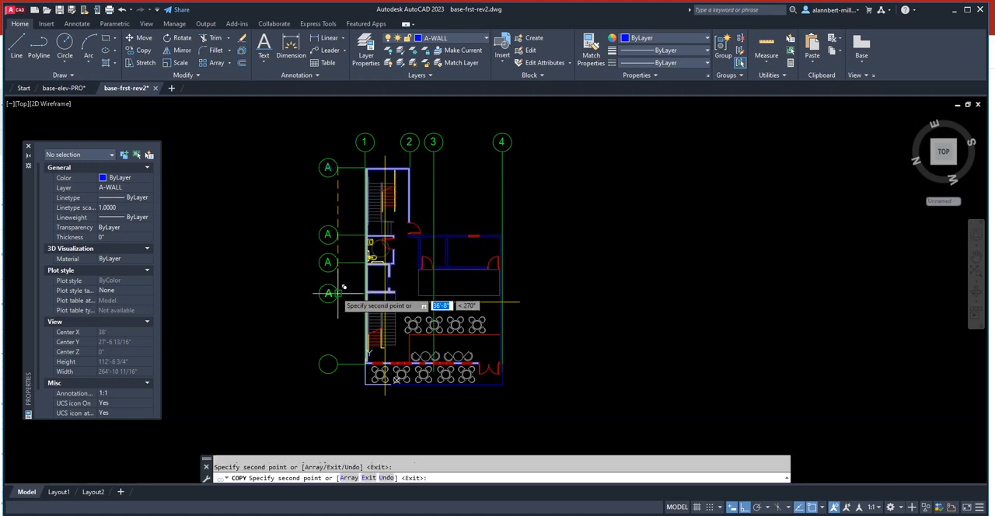
left_click(338, 293)
left_click(337, 364)
key("Return")
- Change the copied A labels in the four lower row circles to B, C, D and E in descending order
scroll(337, 248, "up", 5)
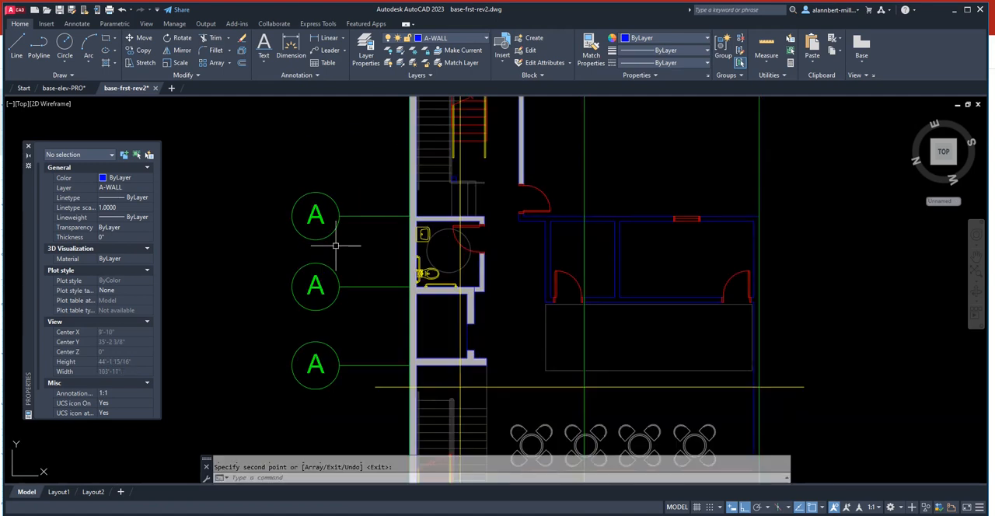
scroll(321, 236, "down", 5)
middle_click_drag(320, 236, 322, 249)
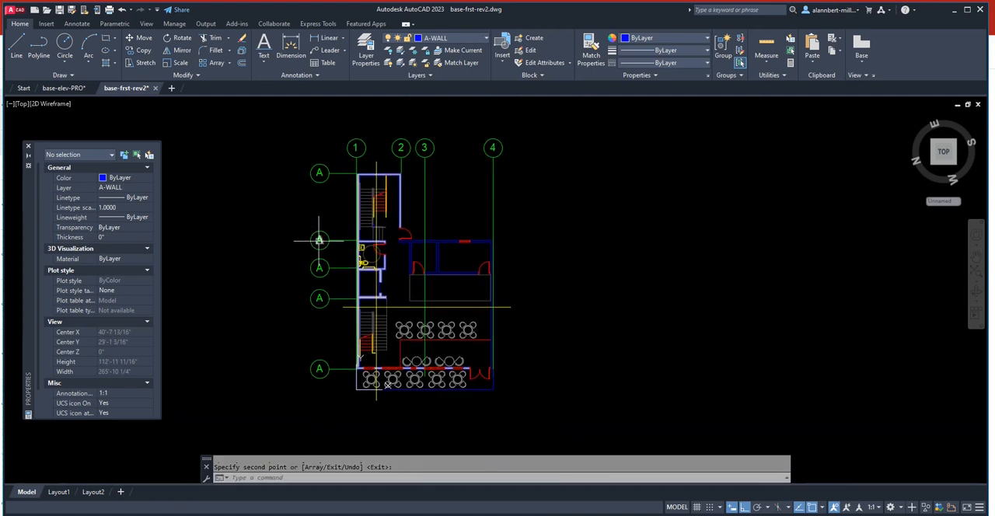
double_click(320, 239)
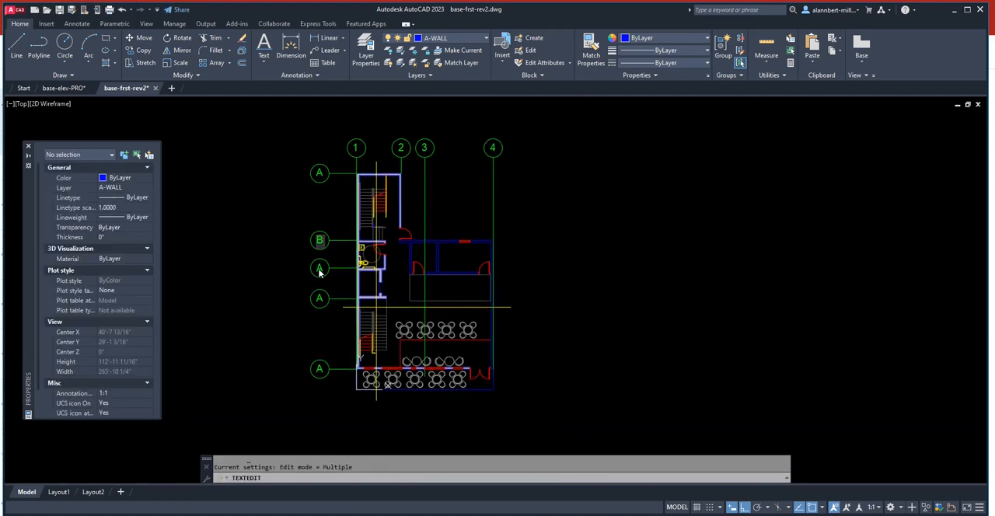
key("Return")
left_click(320, 268)
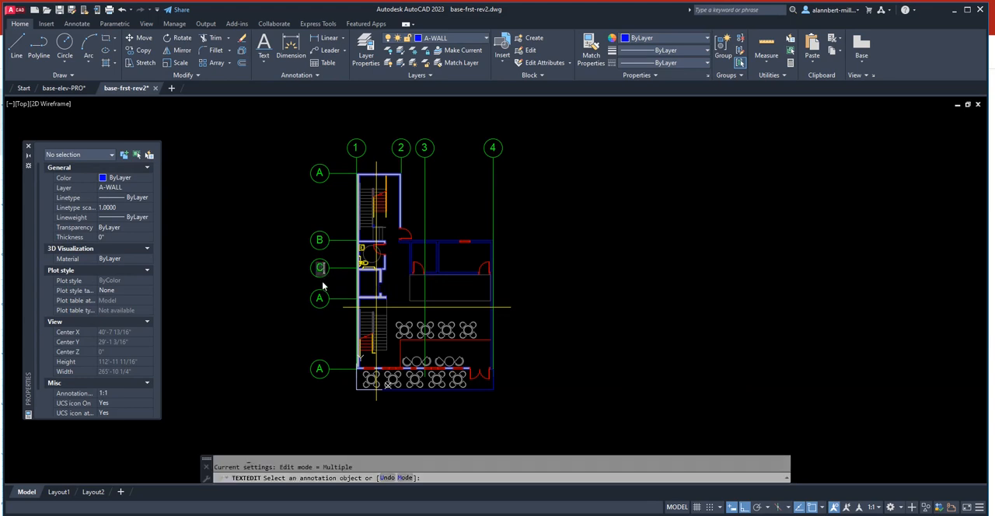
type("C")
key("Return")
left_click(320, 299)
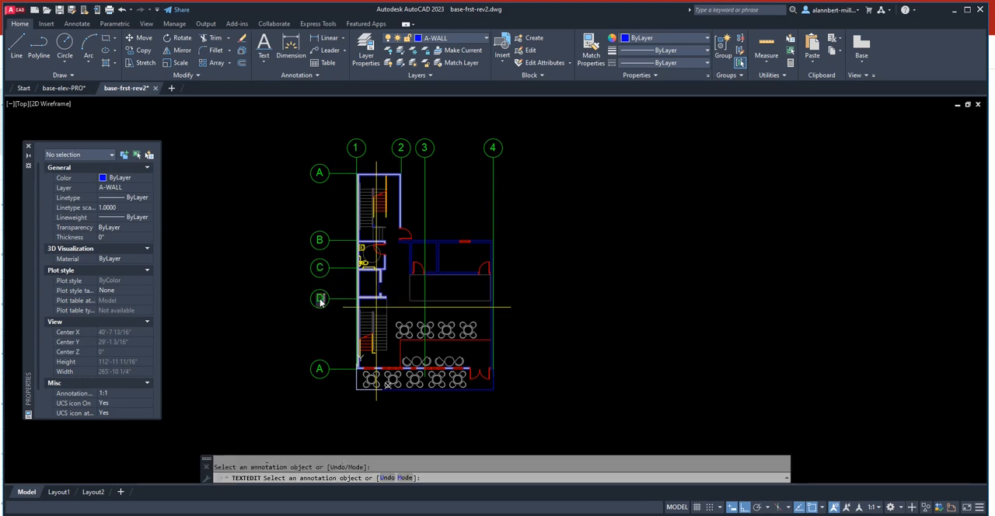
type("D")
key("Return")
left_click(318, 371)
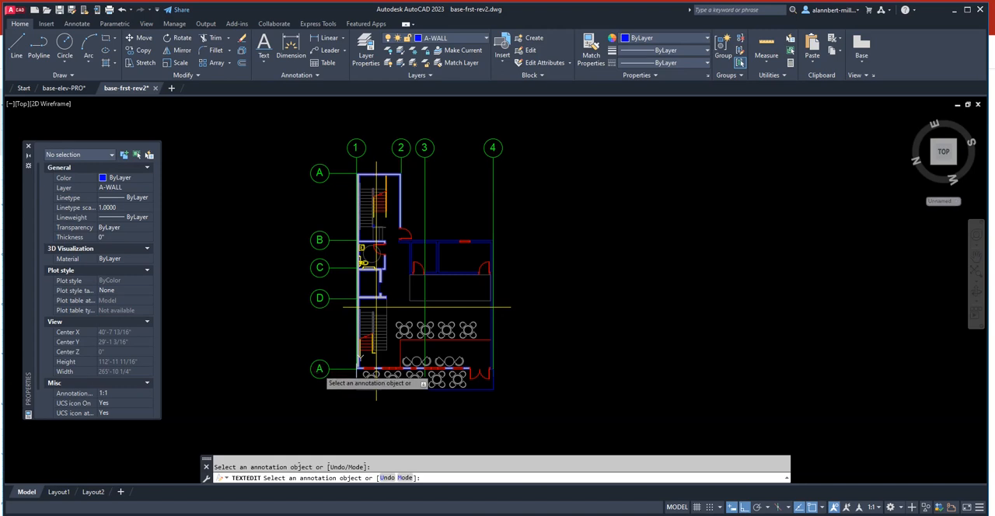
key("Escape")
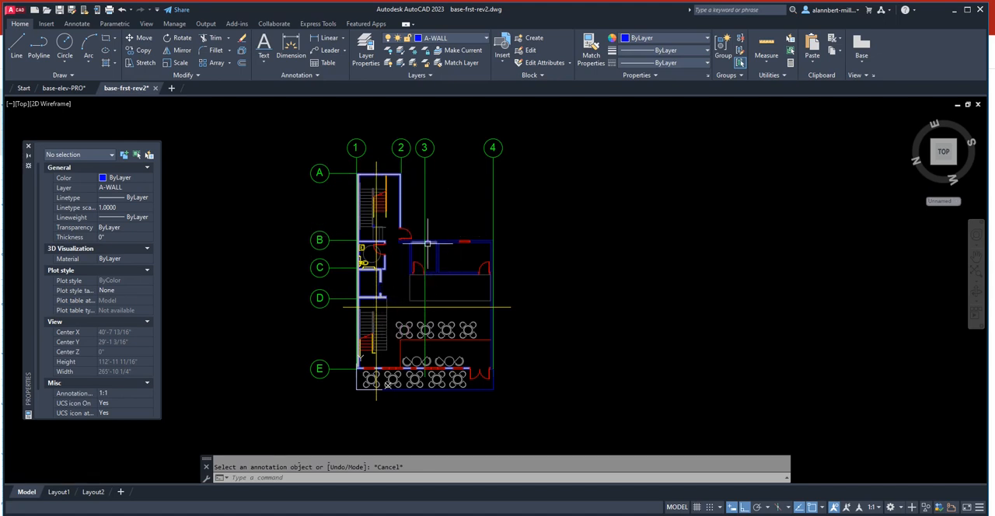
- Save the base-frst-rev2 drawing with its labelled grid bubbles
scroll(361, 264, "down", 2)
scroll(353, 194, "up", 6)
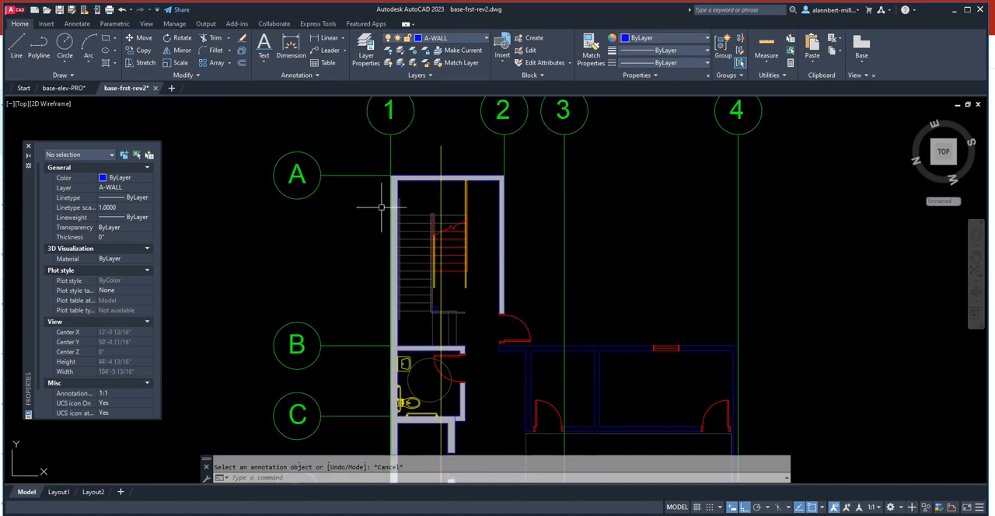
scroll(386, 211, "down", 2)
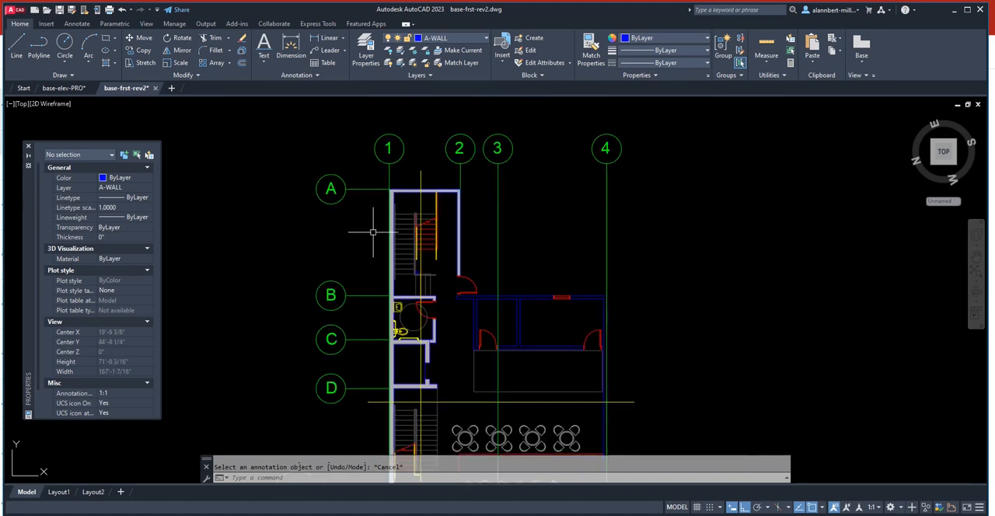
middle_click_drag(372, 238, 354, 167)
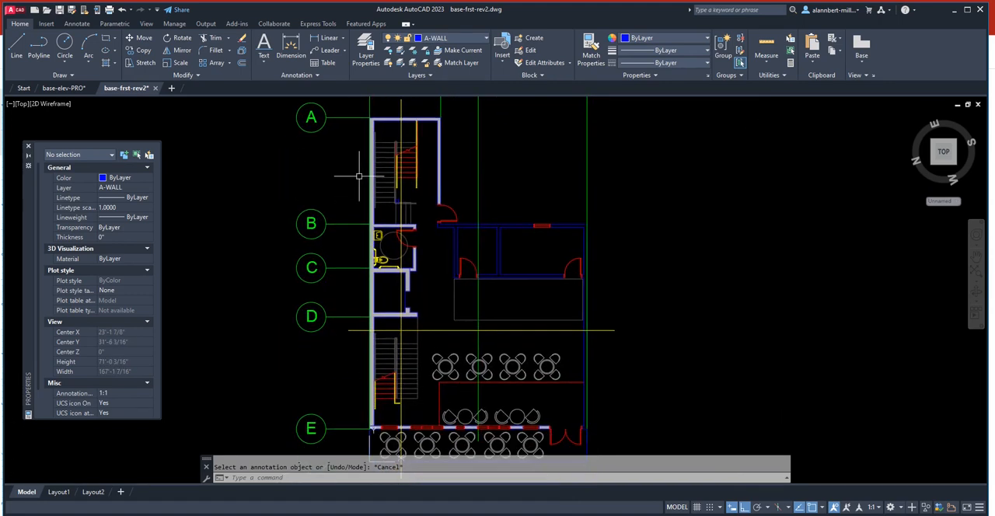
scroll(359, 180, "down", 2)
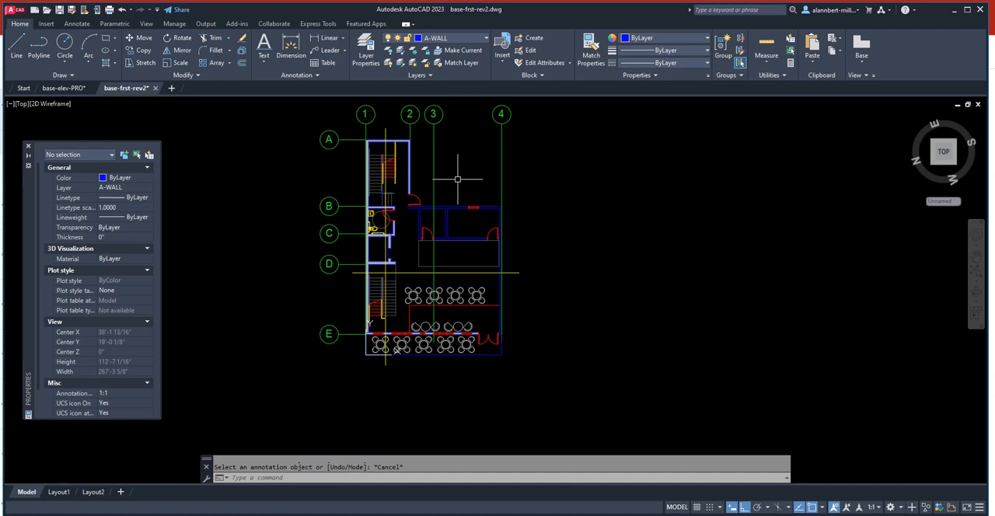
middle_click_drag(457, 179, 462, 223)
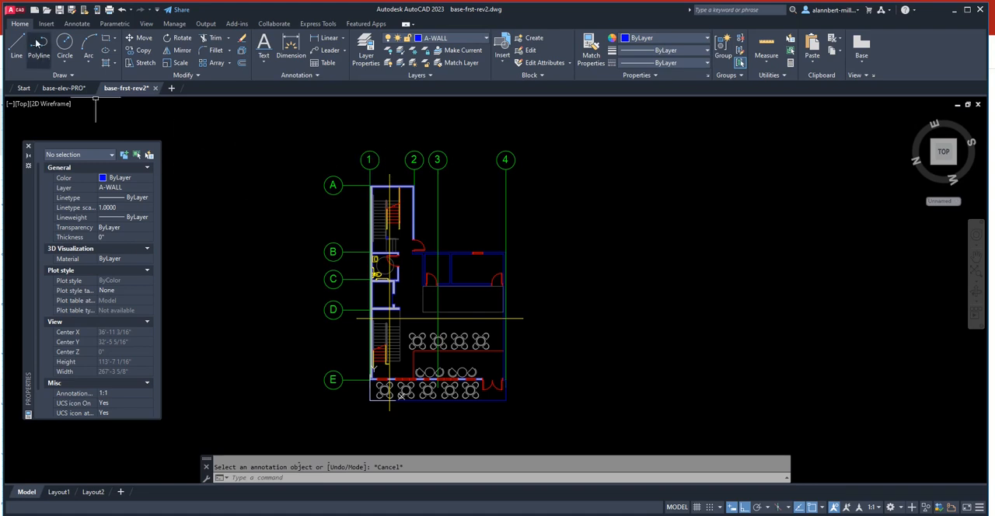
key("ctrl+s")
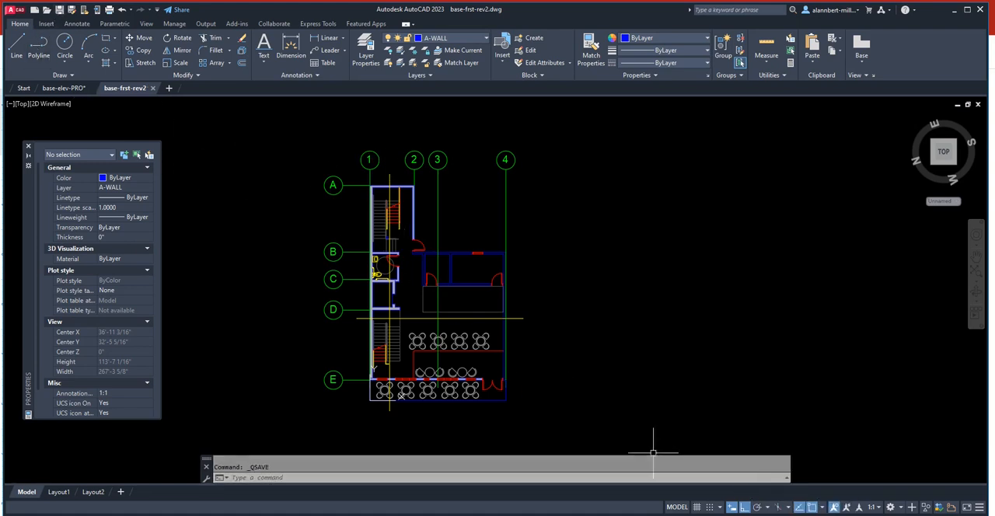
- Switch to the base-elev-PRO drawing, reload the modified base-frst-rev2 xref and close the xref comparison
left_click(76, 89)
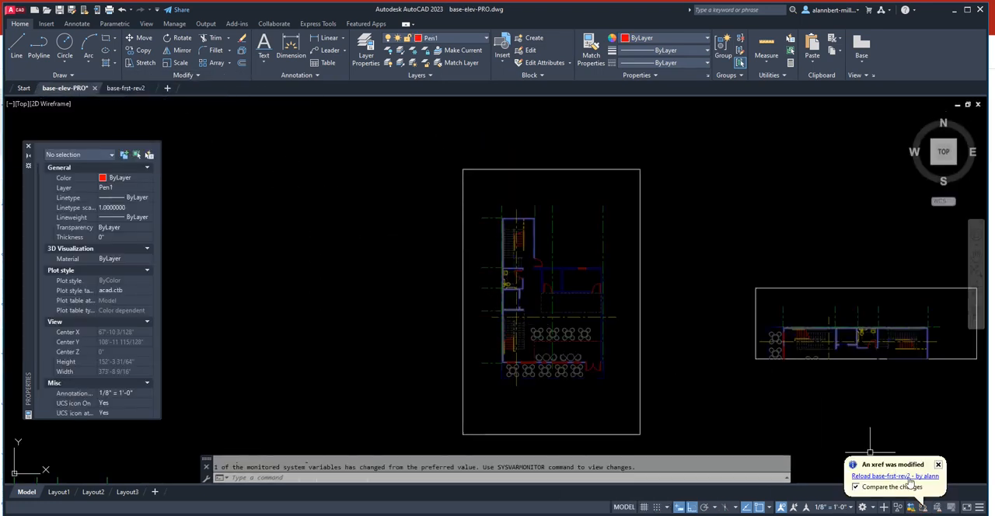
left_click(906, 476)
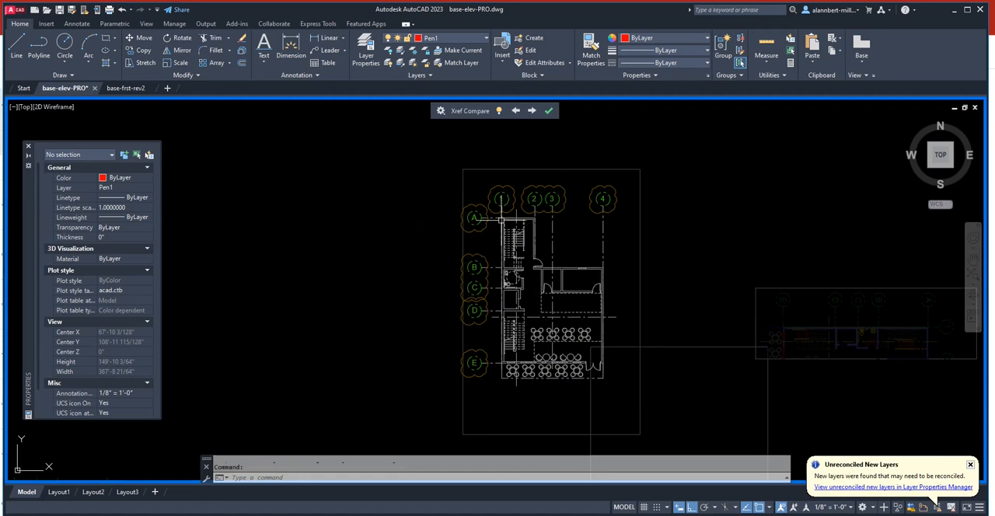
left_click(549, 113)
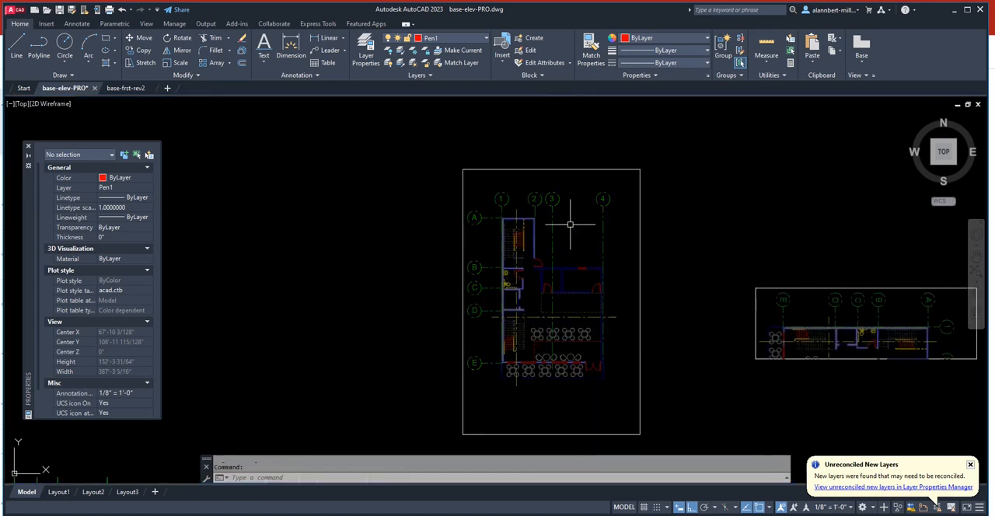
scroll(534, 198, "up", 2)
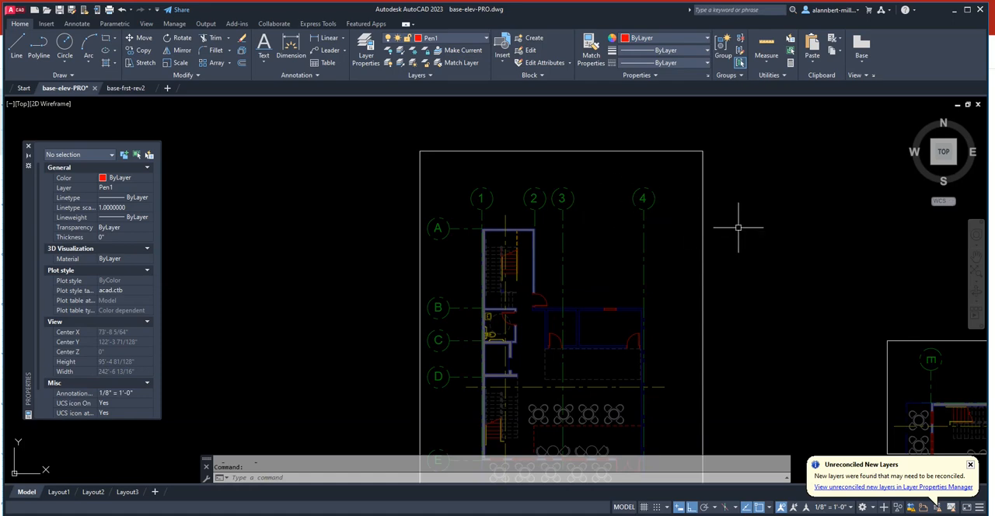
scroll(688, 213, "down", 4)
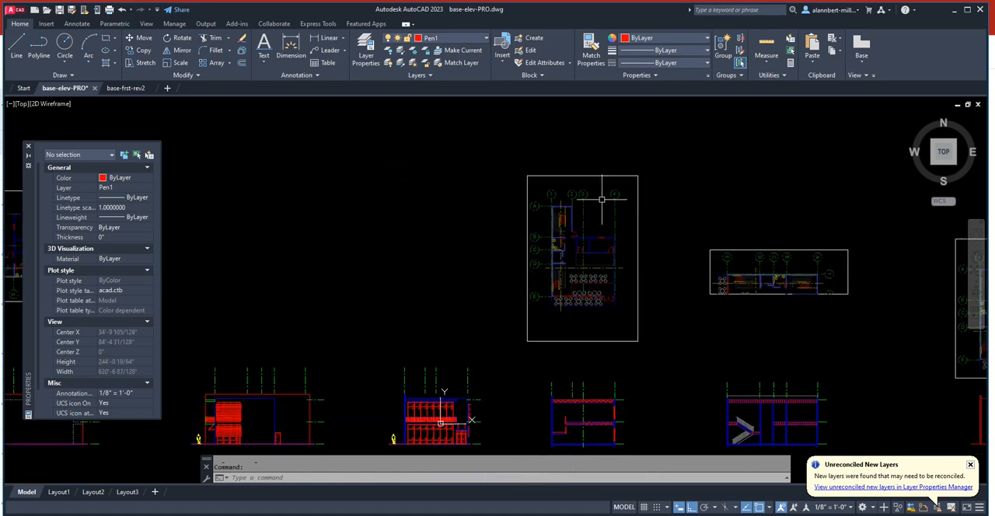
scroll(597, 196, "up", 2)
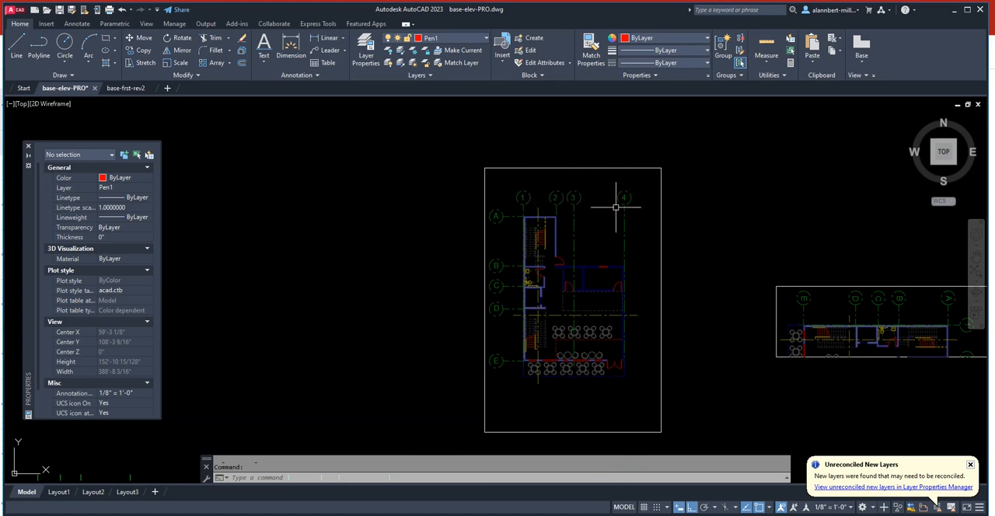
scroll(616, 207, "down", 4)
scroll(566, 201, "up", 2)
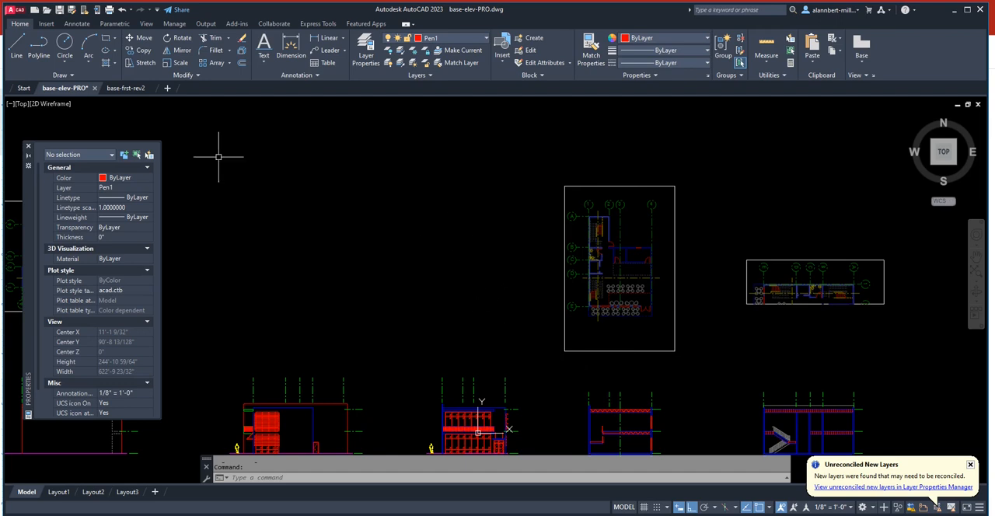
- In base-frst-rev2, turn on the VPORT layer and move the four upper grid circles with labels 1–4 to it
left_click(125, 87)
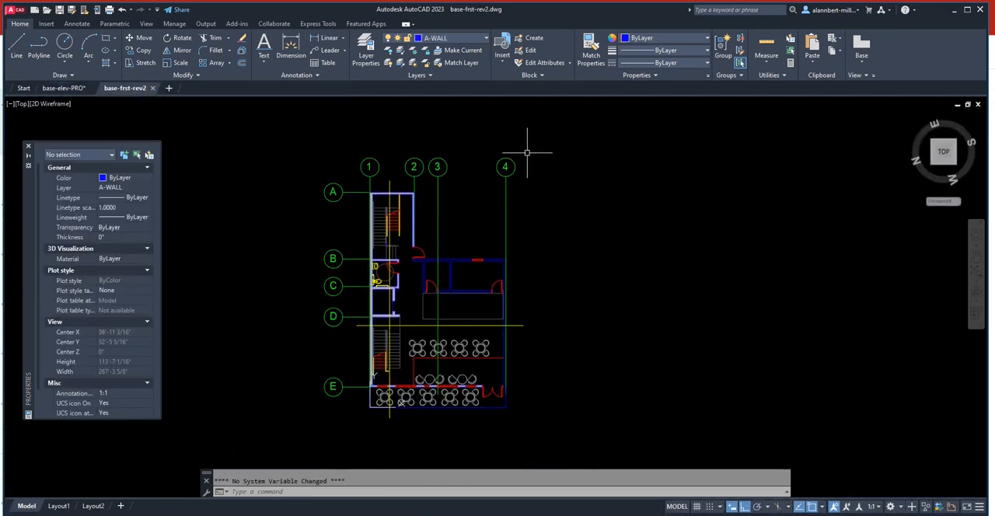
left_click(528, 150)
left_click(356, 174)
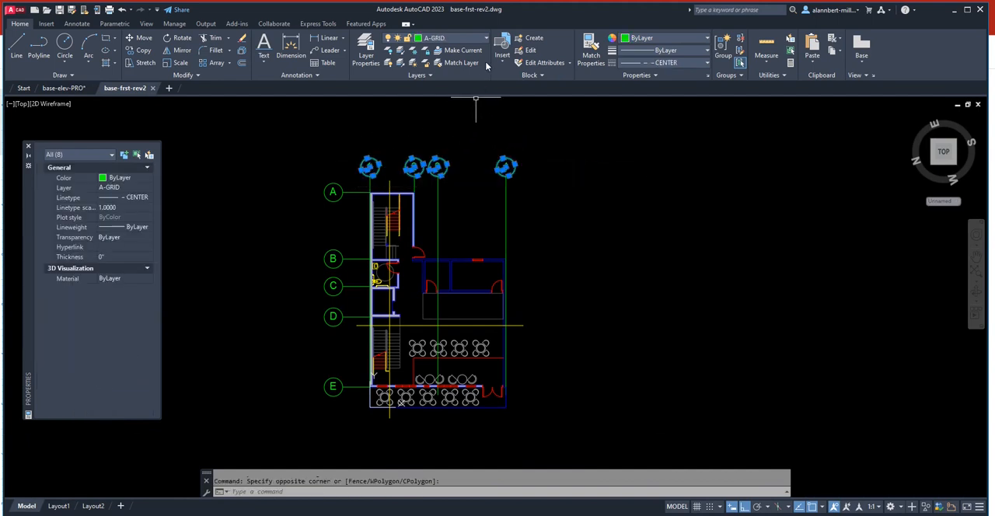
left_click(487, 38)
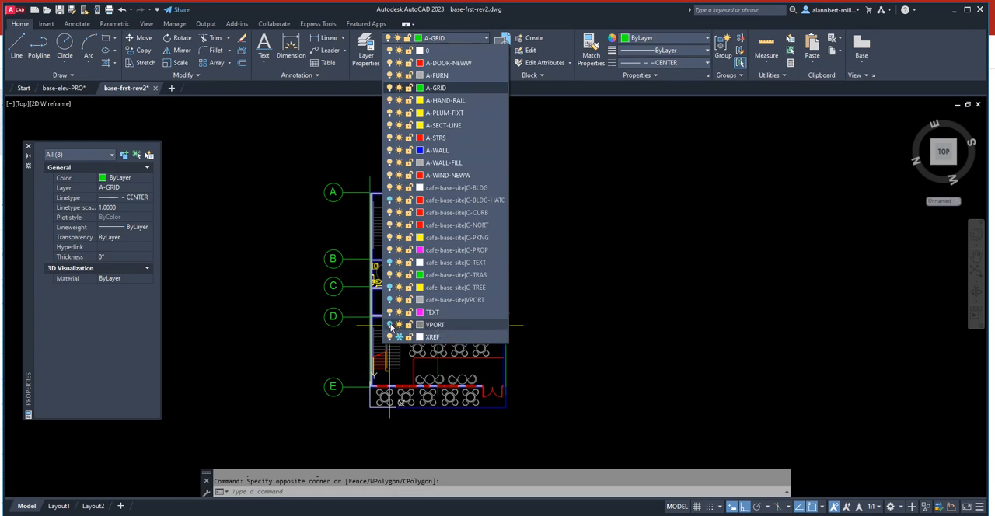
left_click(436, 324)
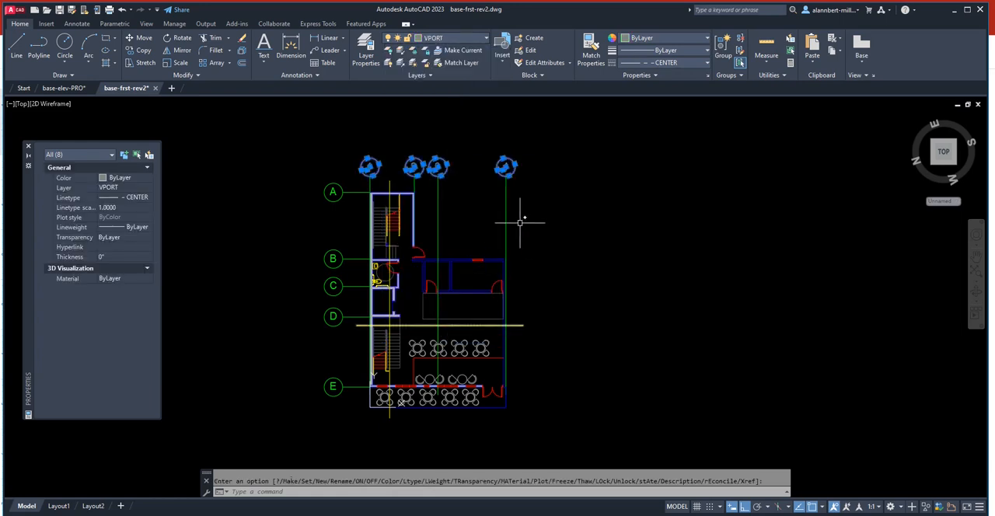
key("Escape")
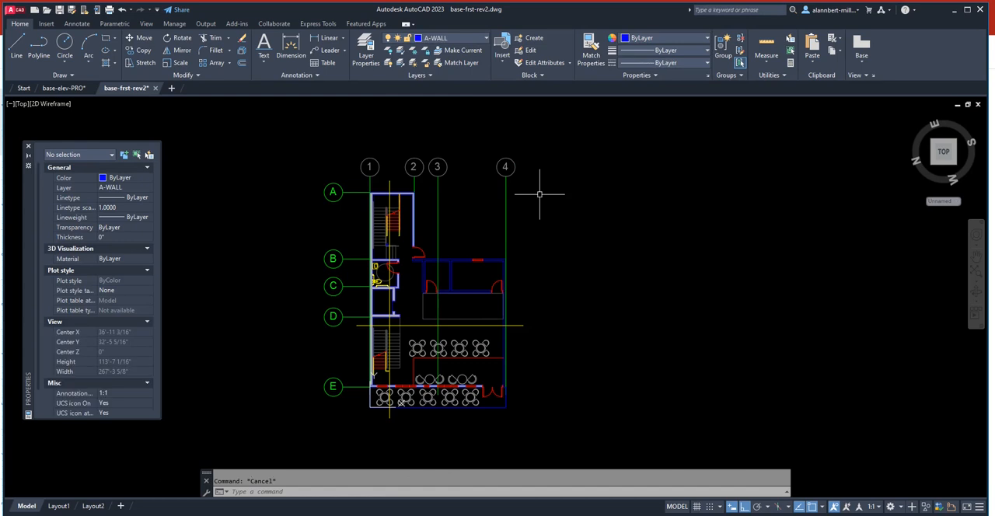
- Match the row circles and labels A–E to the properties of grid circle 1, and save the drawing
left_click(590, 49)
left_click(369, 167)
left_click(361, 172)
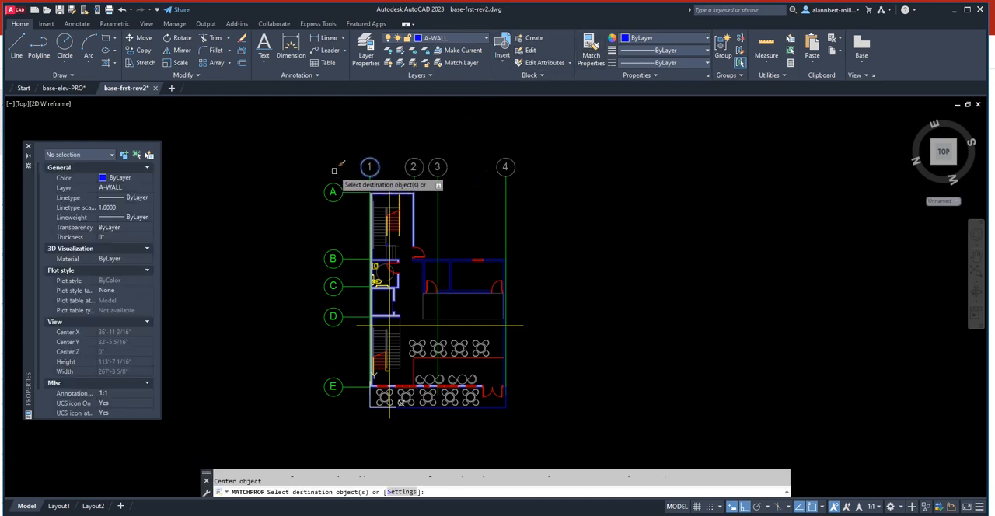
left_click(302, 444)
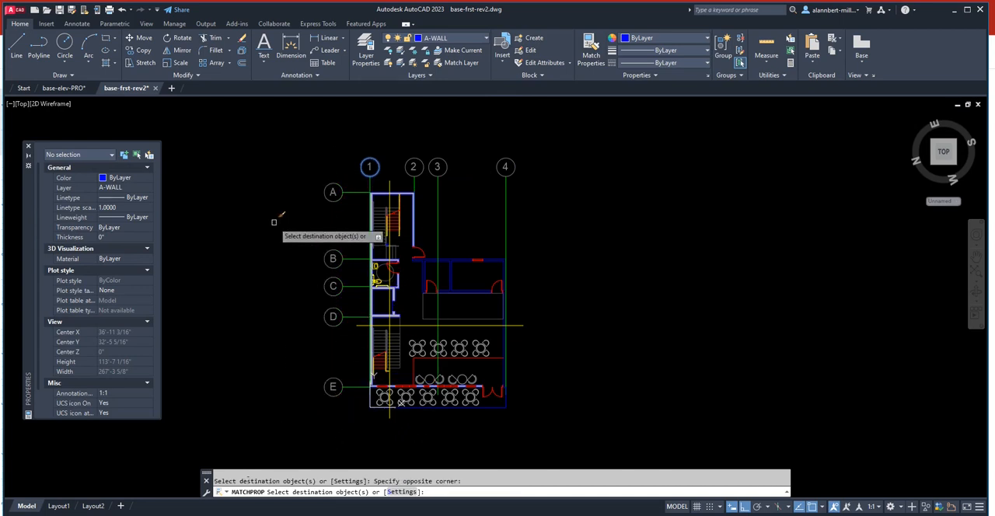
key("Return")
left_click(59, 11)
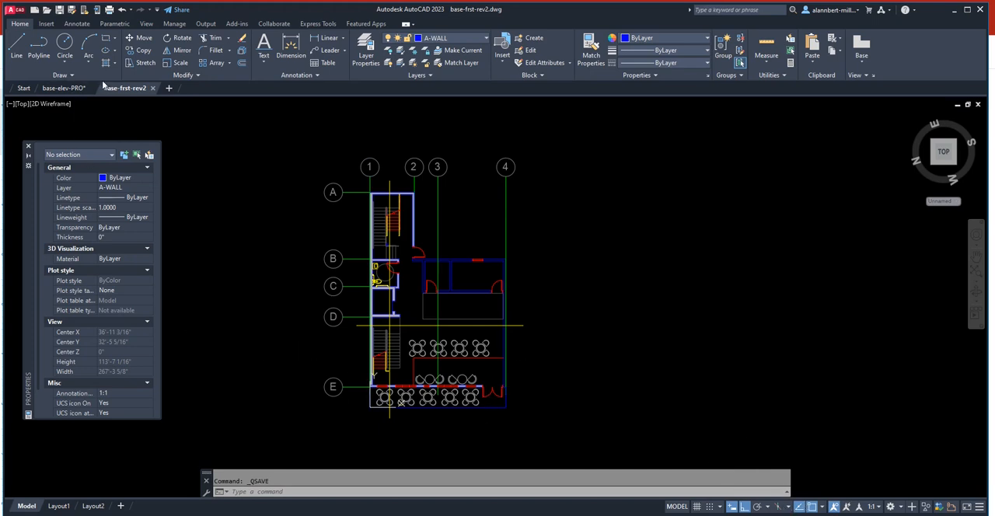
- Return to base-elev-PRO, reload the updated base-frst-rev2 xref and end the comparison of its changes
left_click(77, 91)
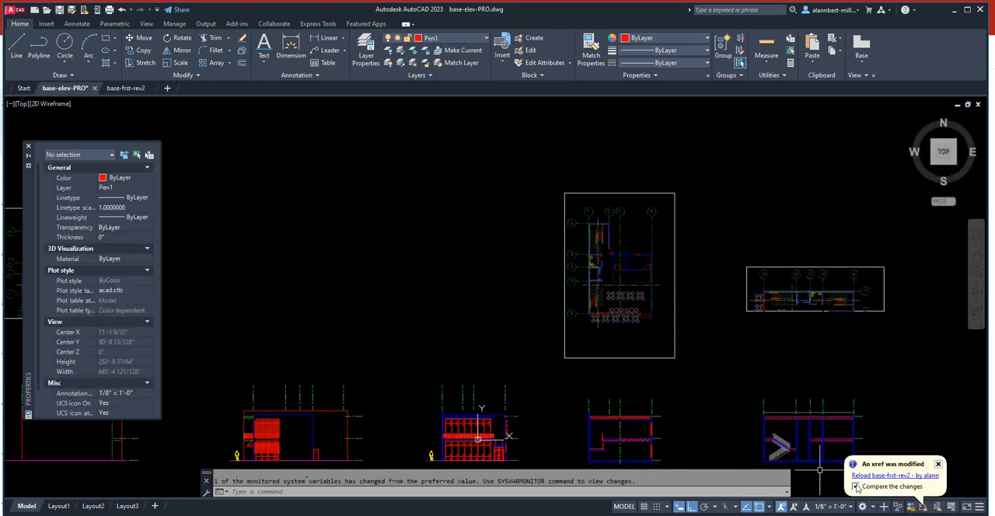
left_click(893, 476)
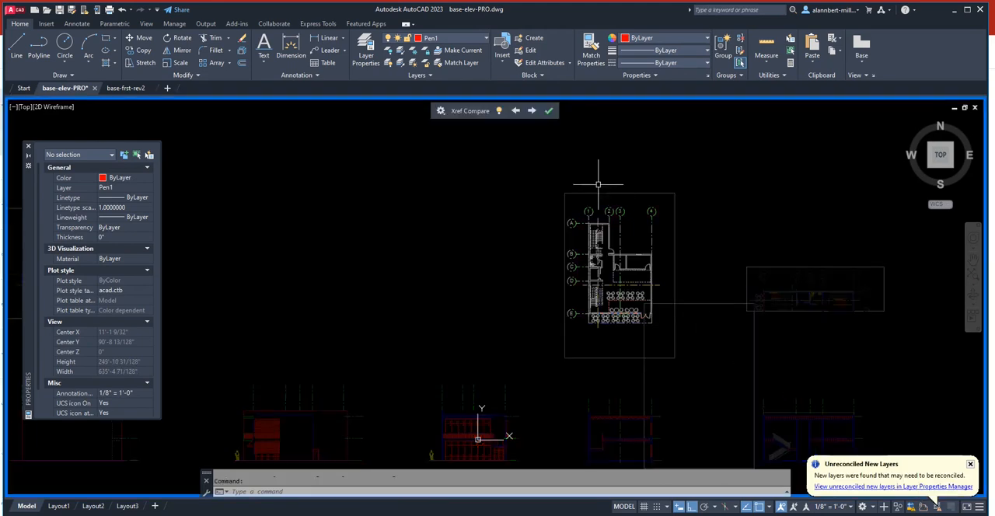
left_click(548, 110)
scroll(605, 221, "up", 6)
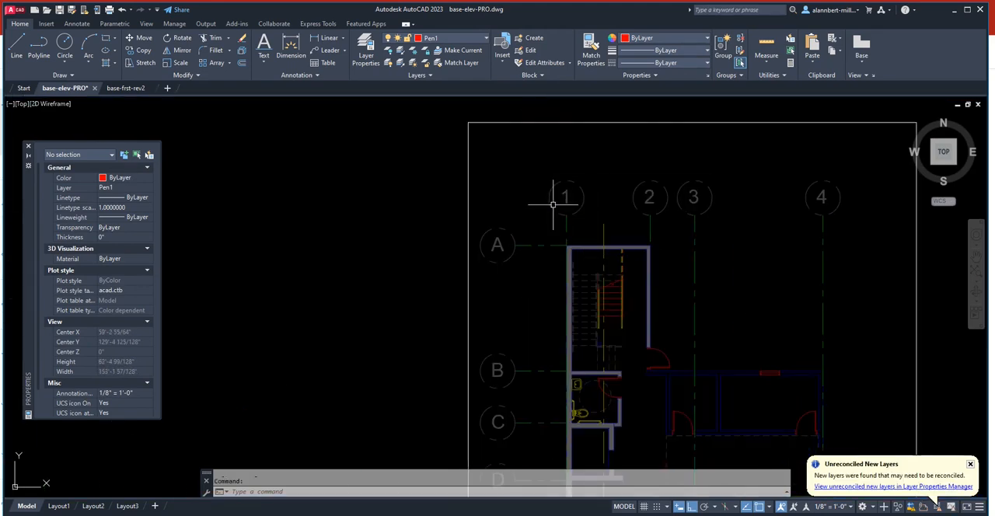
scroll(728, 241, "down", 5)
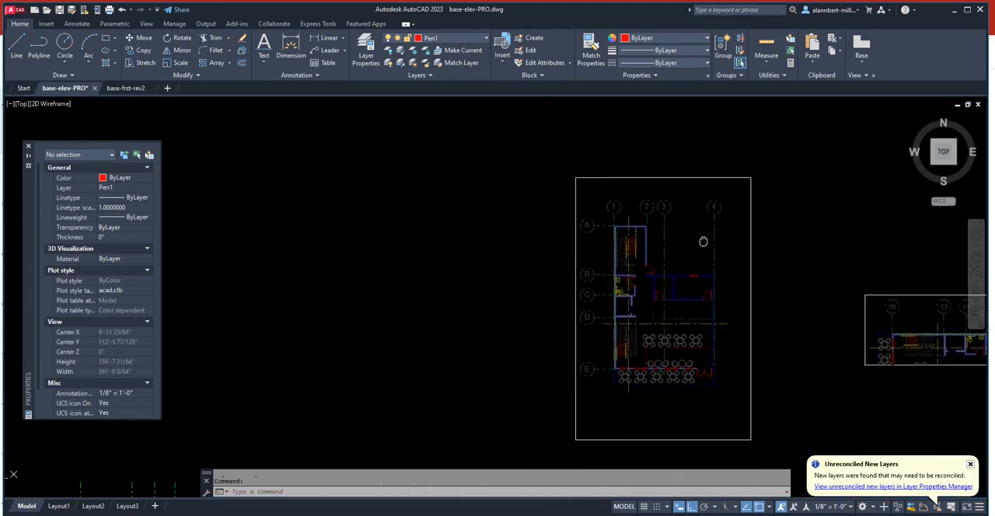
middle_click_drag(701, 238, 560, 209)
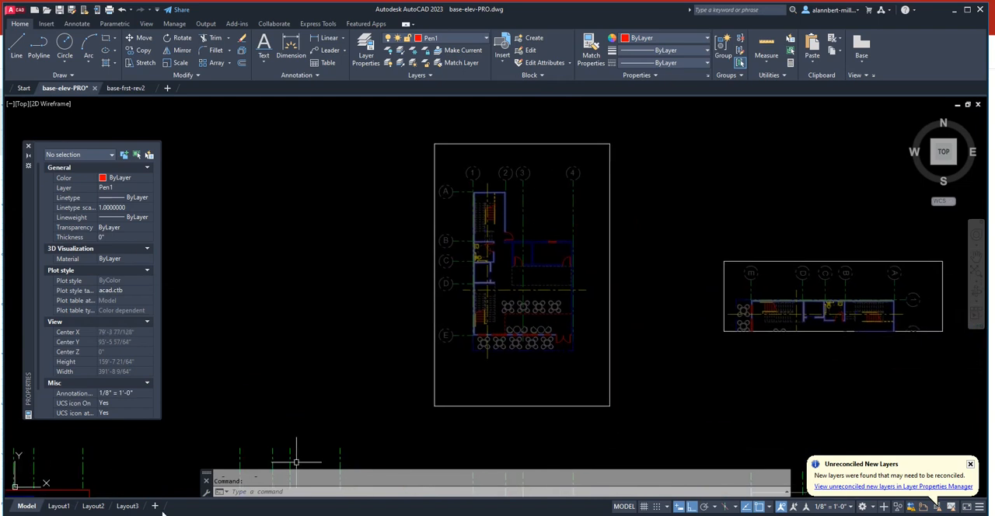
- Open Layout3 and examine the grid lines above the two lower building elevations
left_click(127, 506)
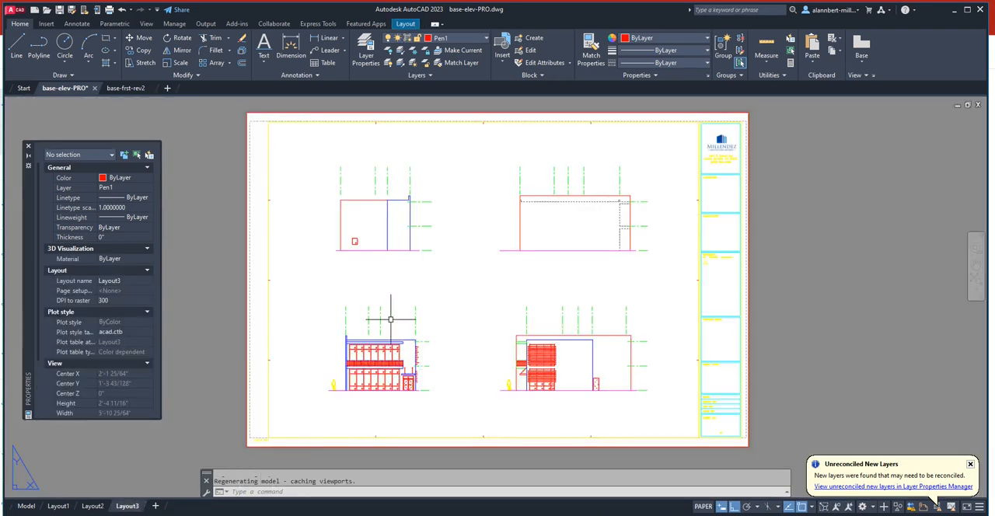
scroll(319, 365, "up", 2)
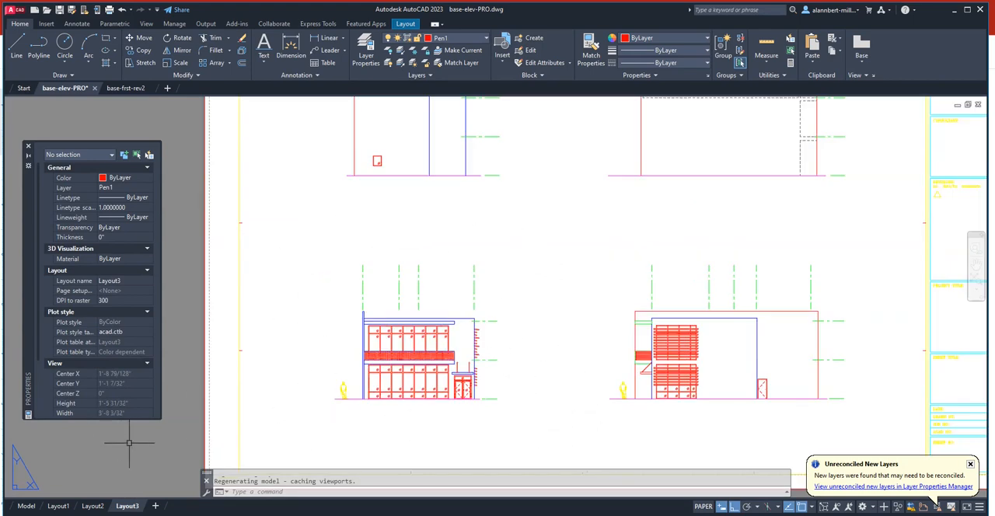
- In model space, examine the grid labels of the plan references and the grid lines above the elevations below them
left_click(27, 506)
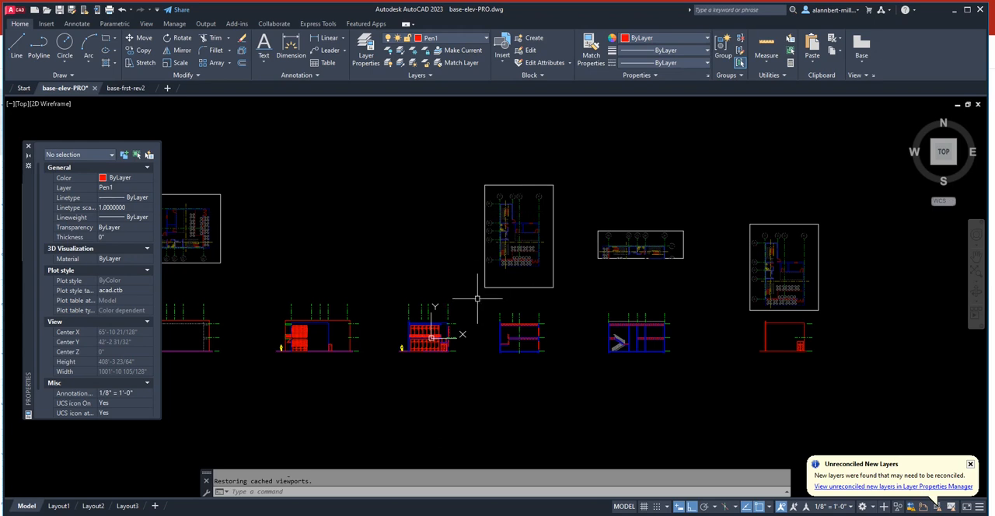
middle_click_drag(477, 298, 477, 326)
scroll(524, 249, "up", 4)
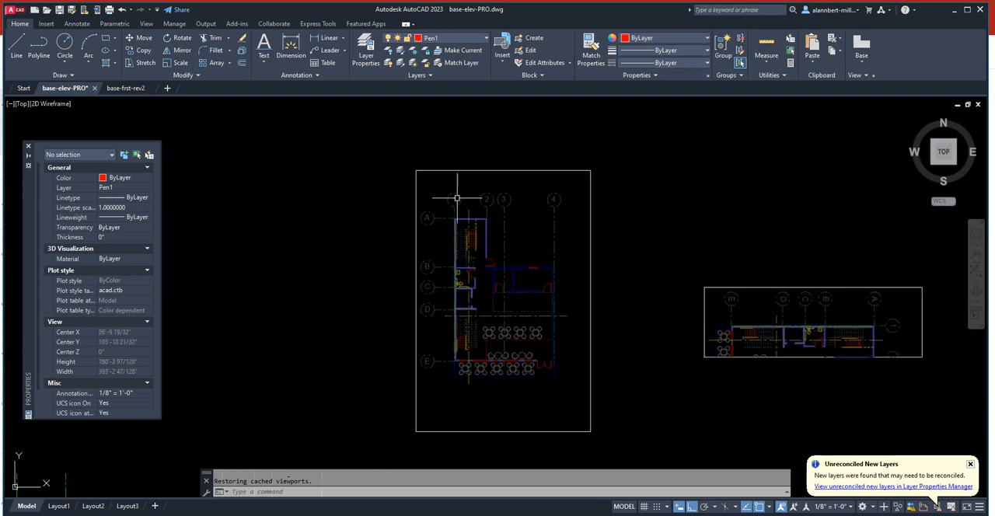
scroll(546, 319, "down", 4)
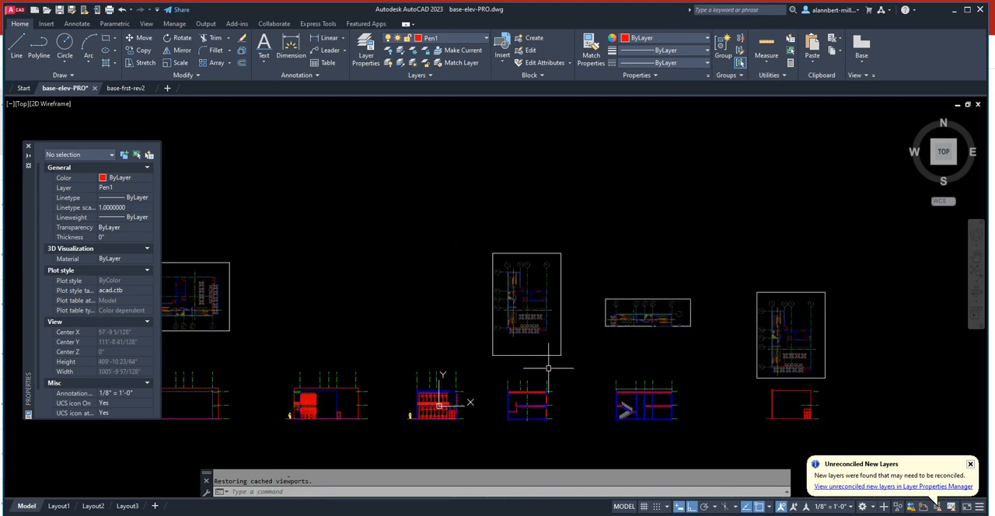
middle_click_drag(549, 356, 532, 299)
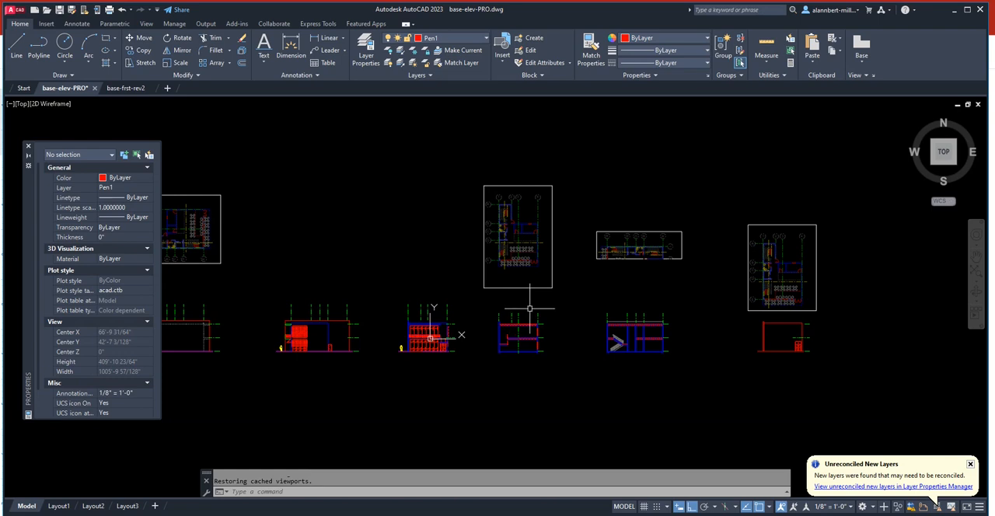
middle_click_drag(475, 313, 610, 331)
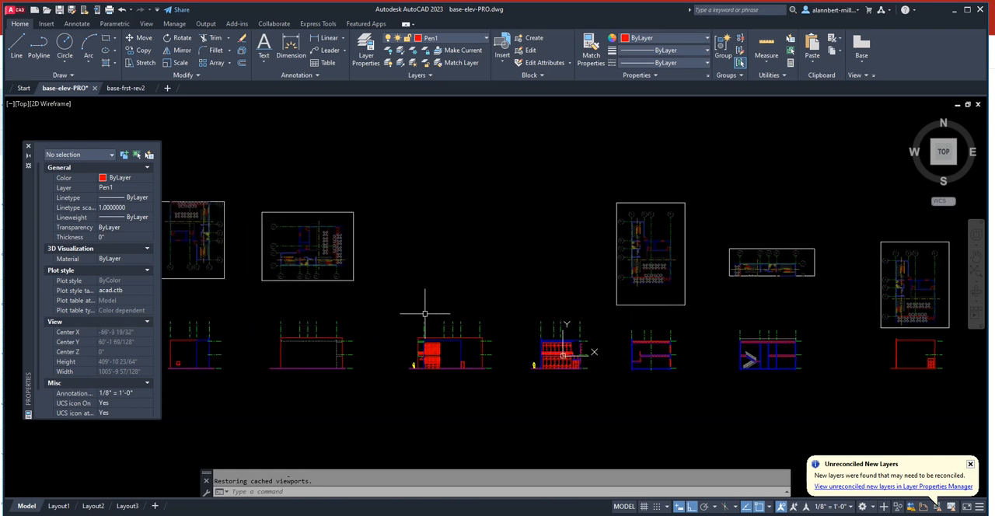
scroll(466, 327, "up", 4)
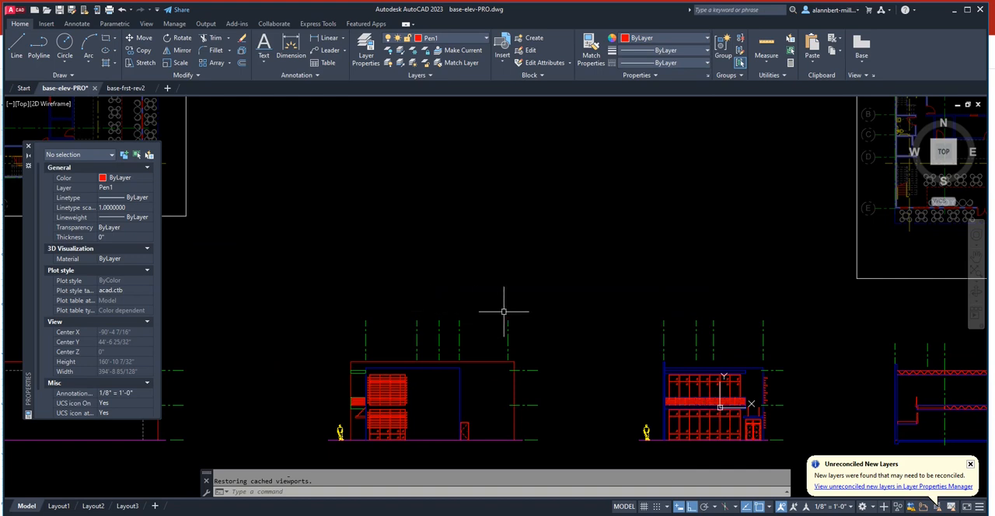
scroll(503, 311, "down", 4)
scroll(503, 311, "down", 2)
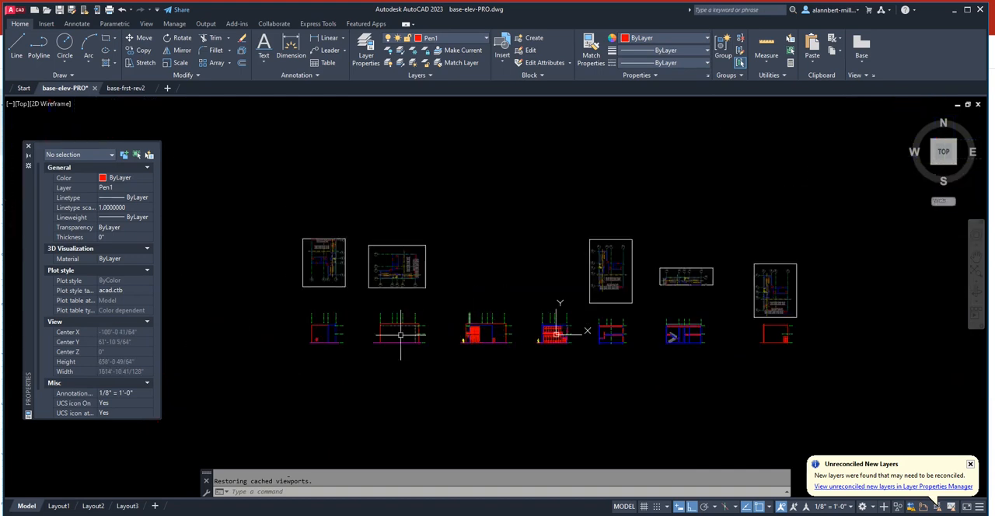
- On Layout3, place single-line text "1" with 1/4" height and 0 rotation above the front elevation's first grid line
left_click(127, 506)
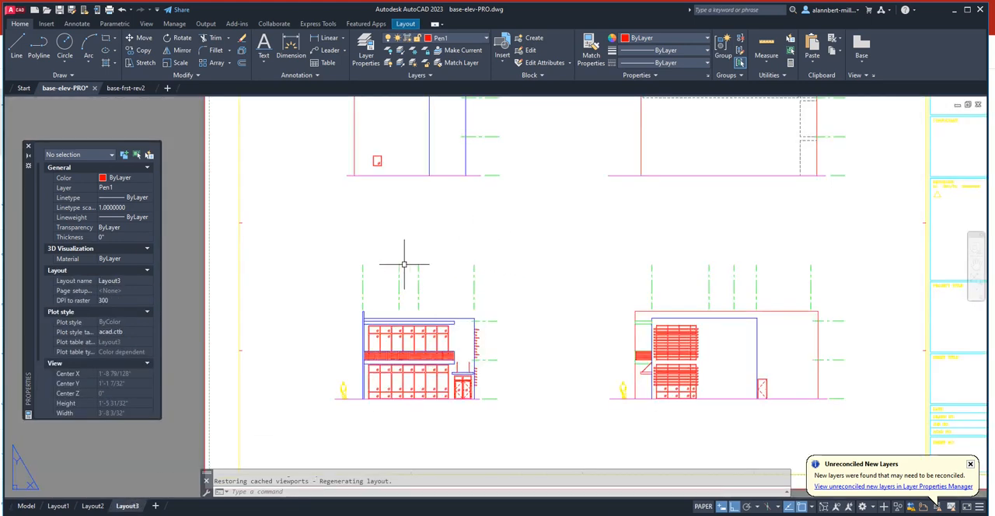
scroll(356, 266, "up", 3)
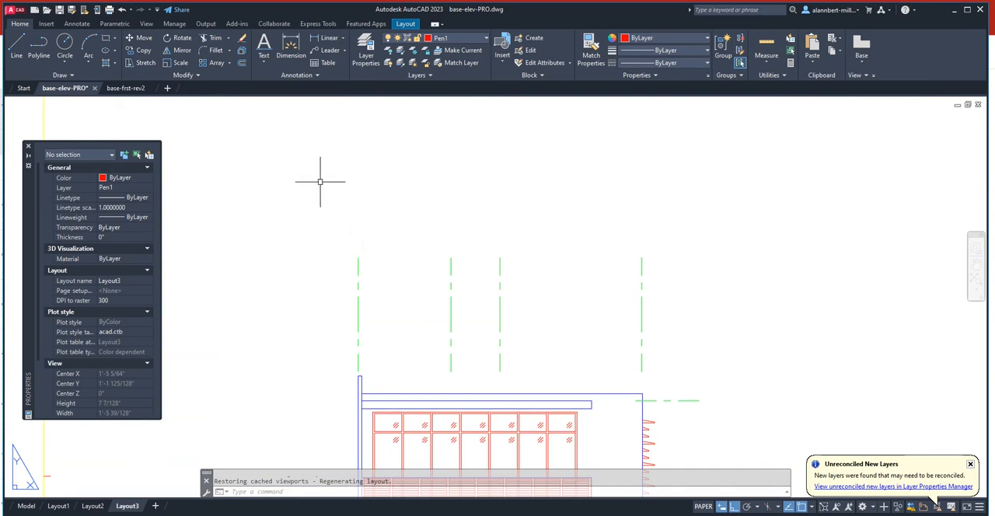
left_click(263, 61)
left_click(280, 100)
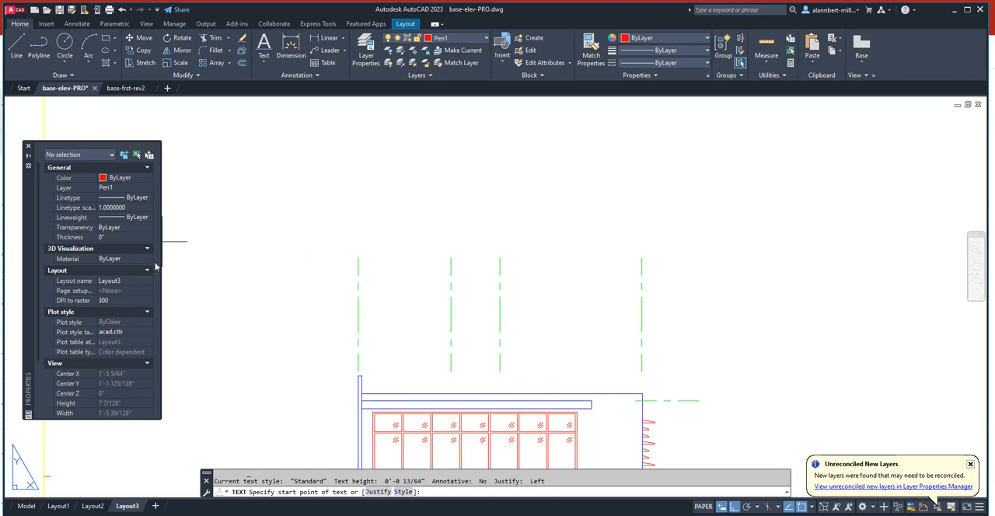
left_click(293, 219)
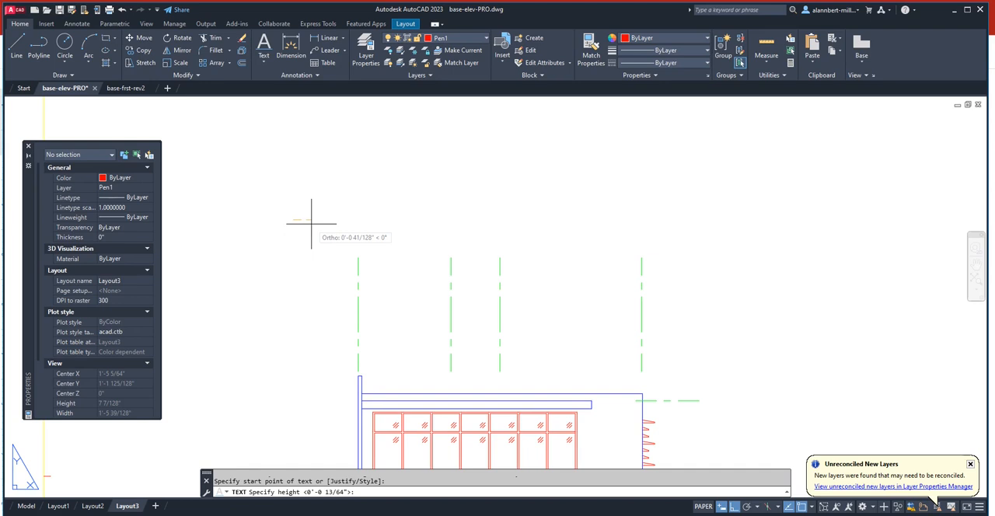
type("1")
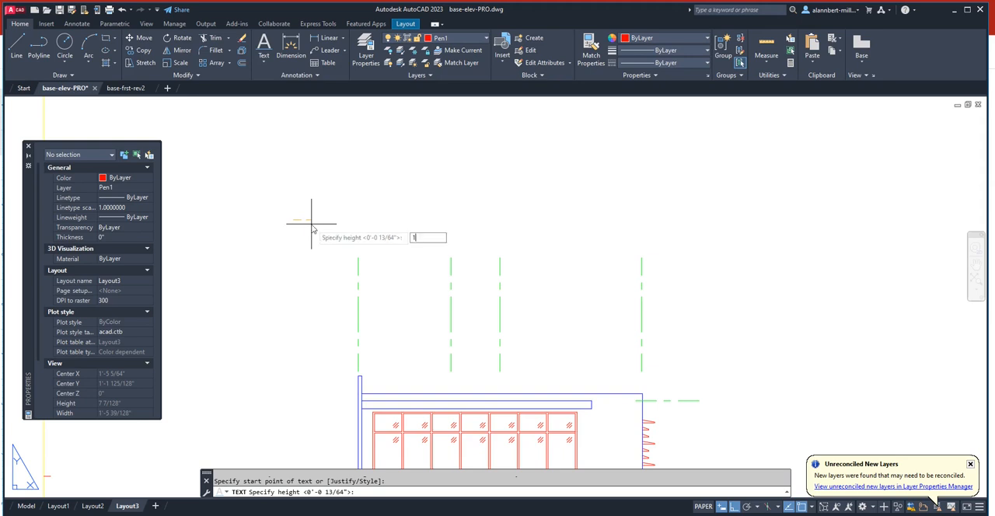
type("/4\"")
key("Return")
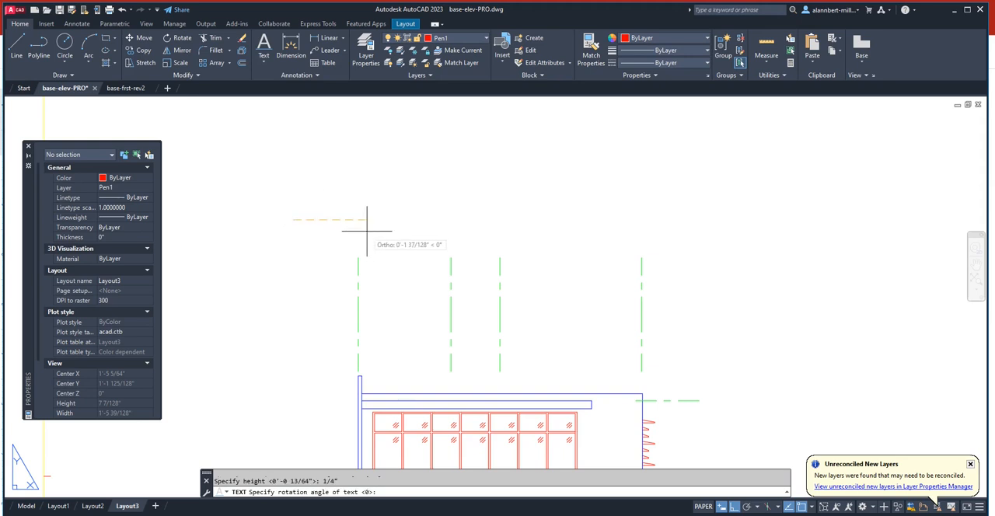
key("Return")
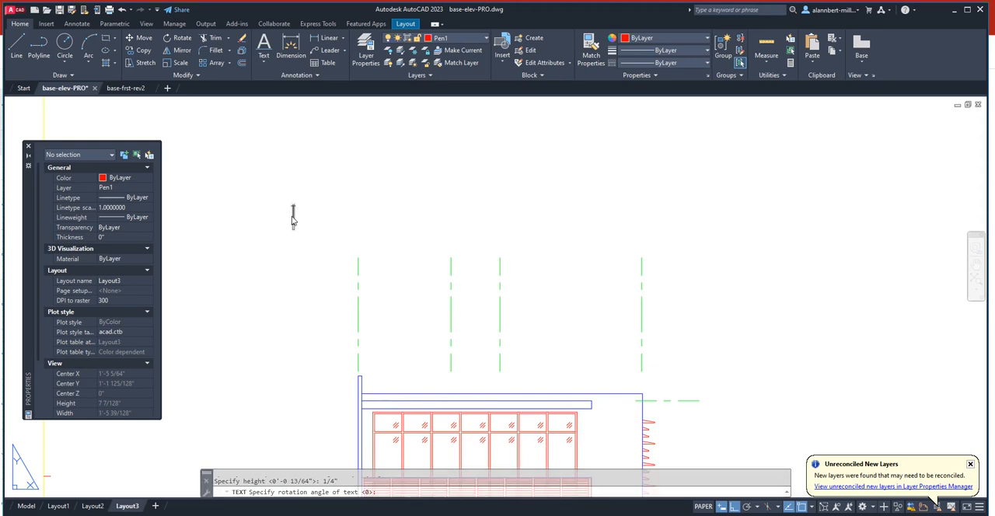
type("1")
key("Return")
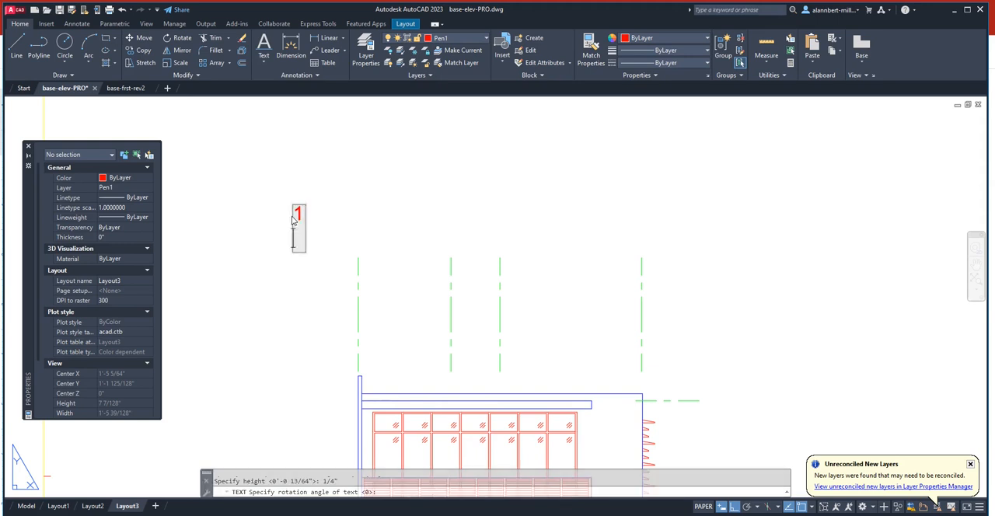
key("Return")
- Change the justification of the text "1" to Middle center
scroll(291, 221, "down", 5)
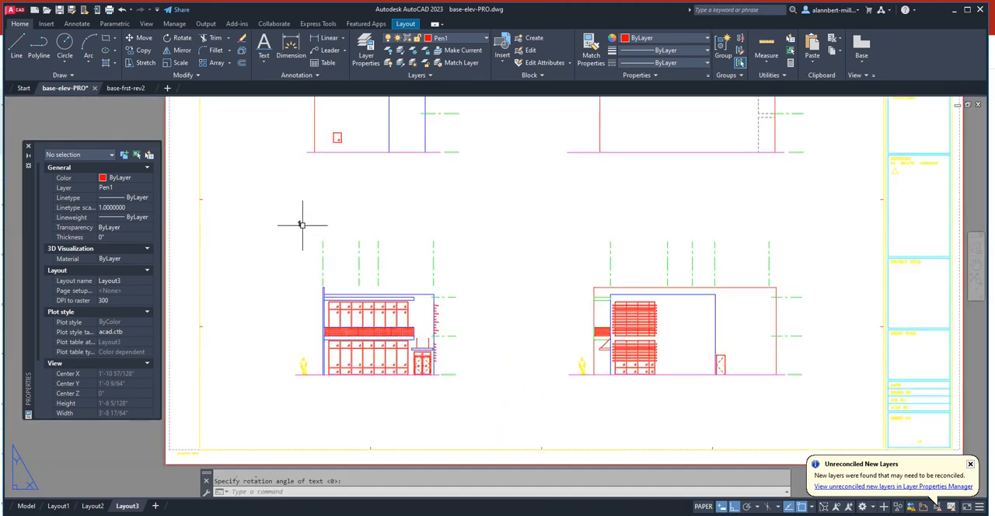
scroll(295, 218, "up", 4)
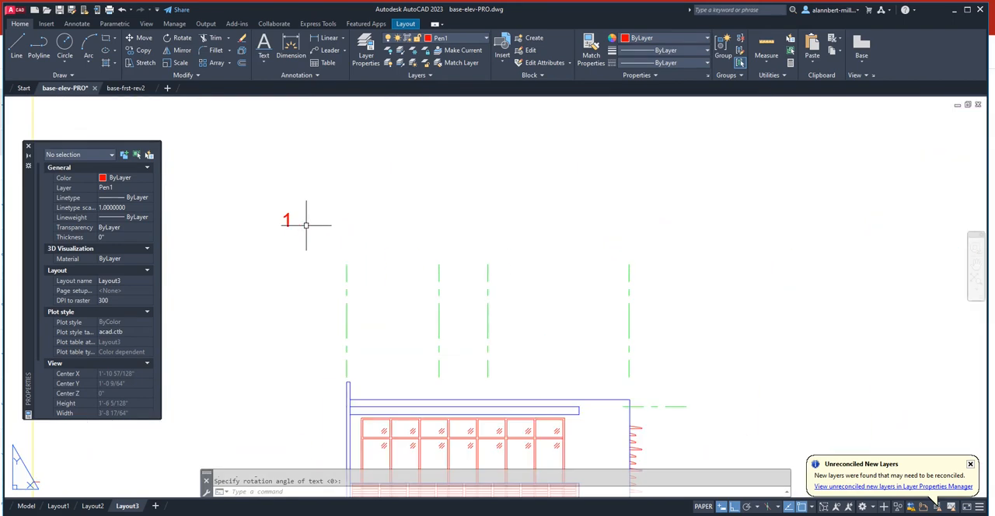
left_click(289, 222)
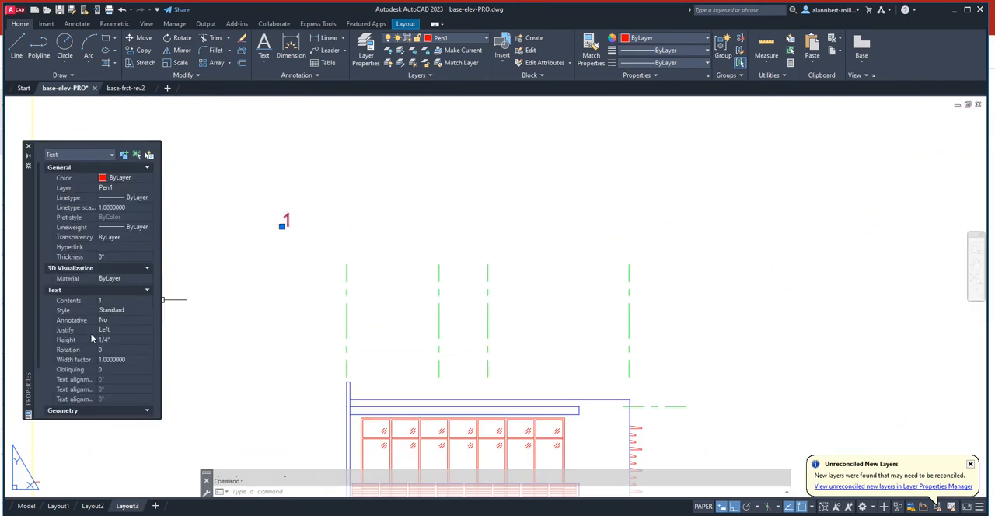
left_click(115, 332)
left_click(114, 332)
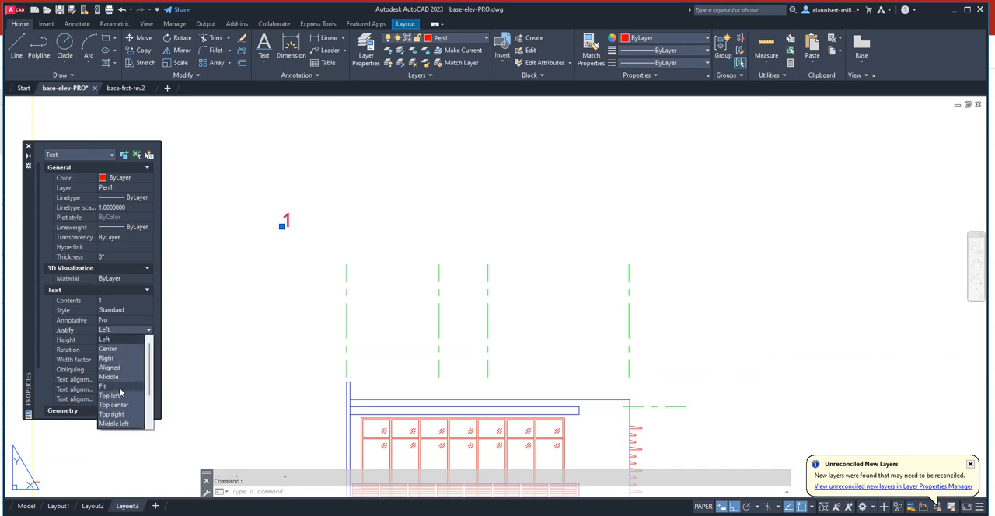
scroll(122, 401, "down", 1)
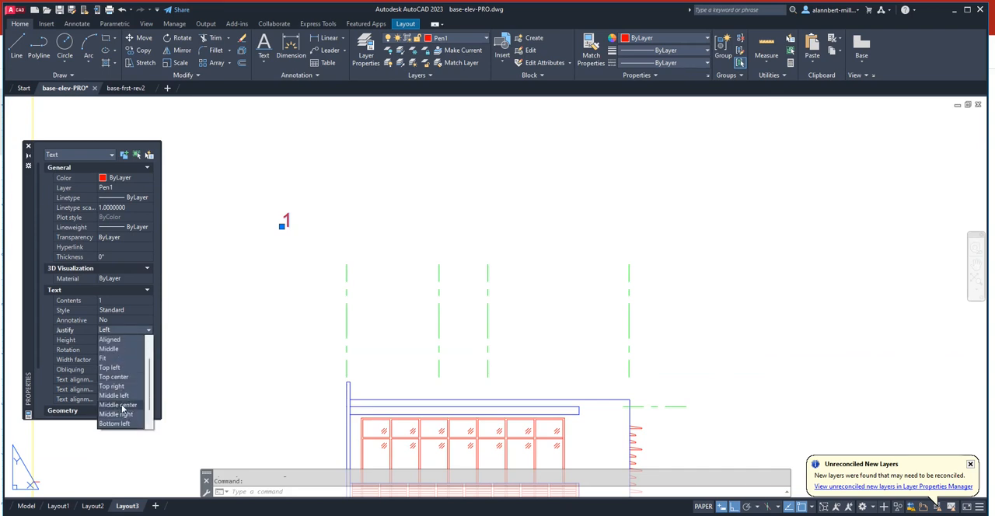
left_click(122, 405)
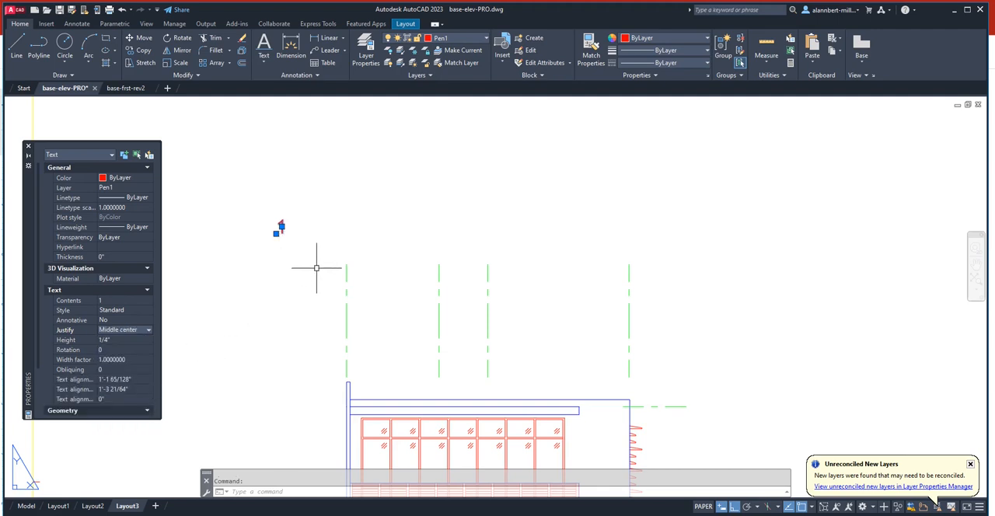
key("Escape")
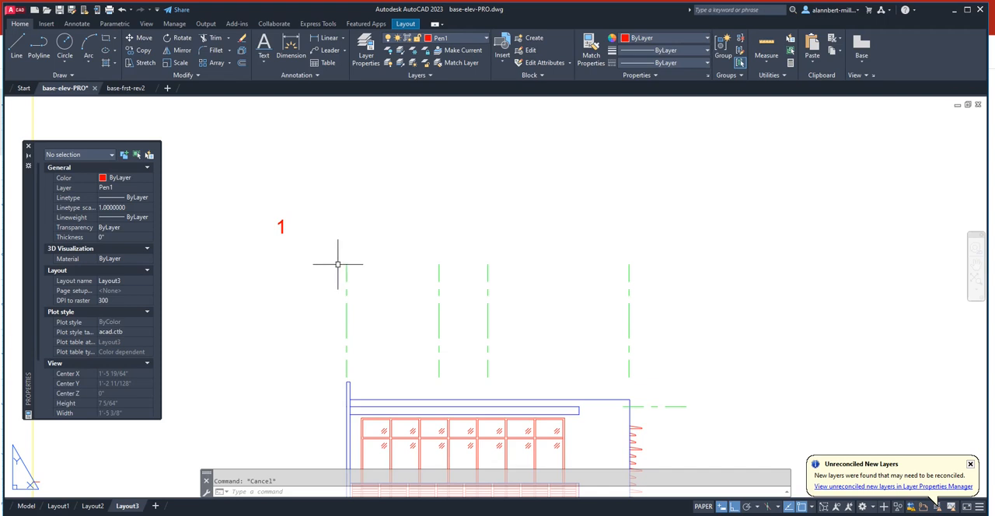
- Draw a circle of 1/4" radius centred on the insertion point of the text "1"
type("c")
key("Return")
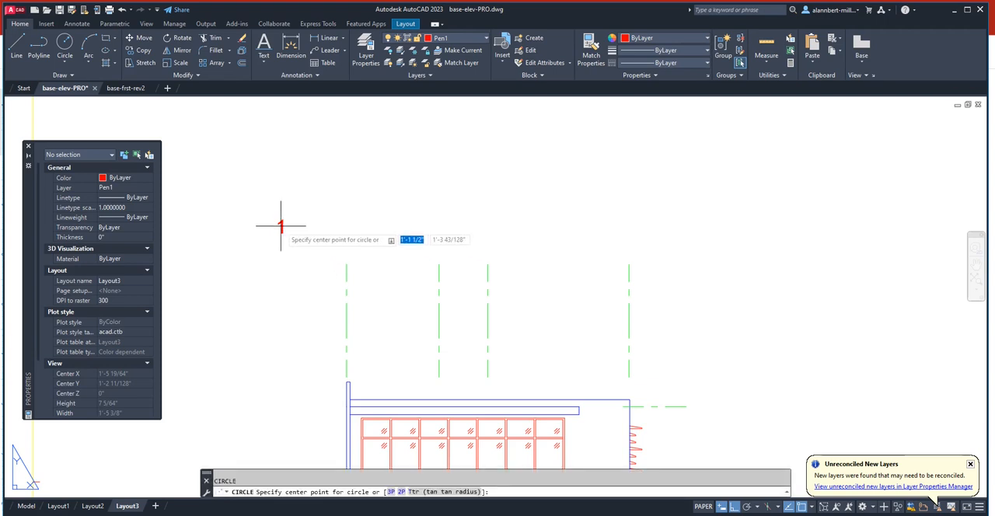
type("ins")
key("Return")
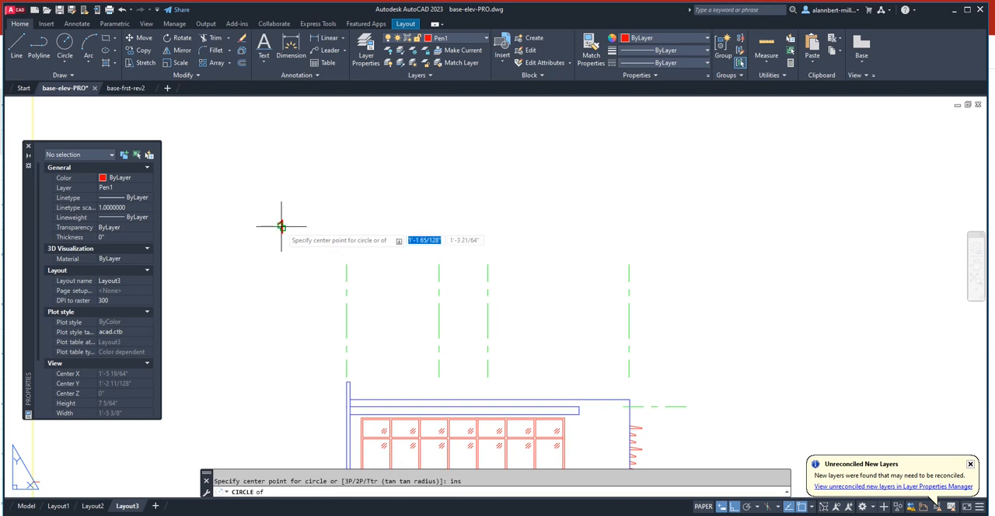
left_click(281, 226)
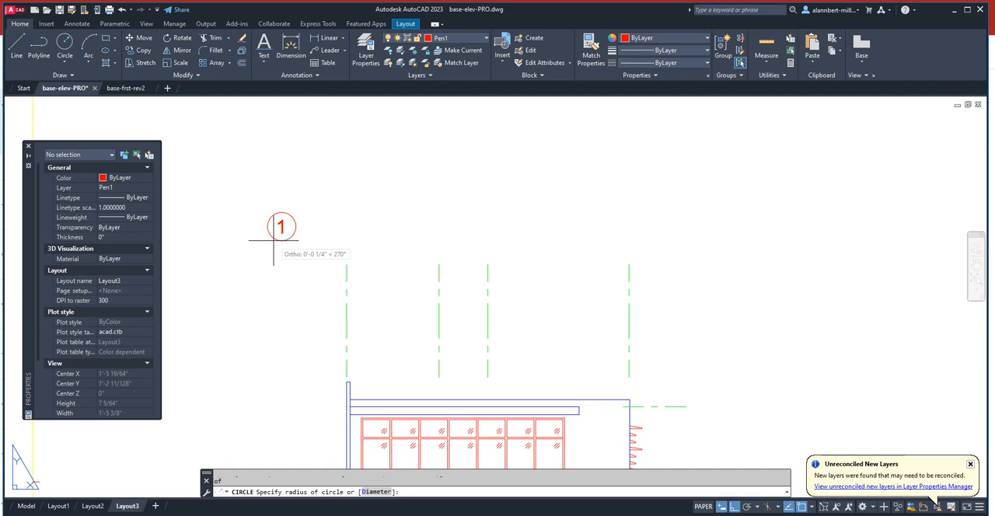
type("1/4")
key("Return")
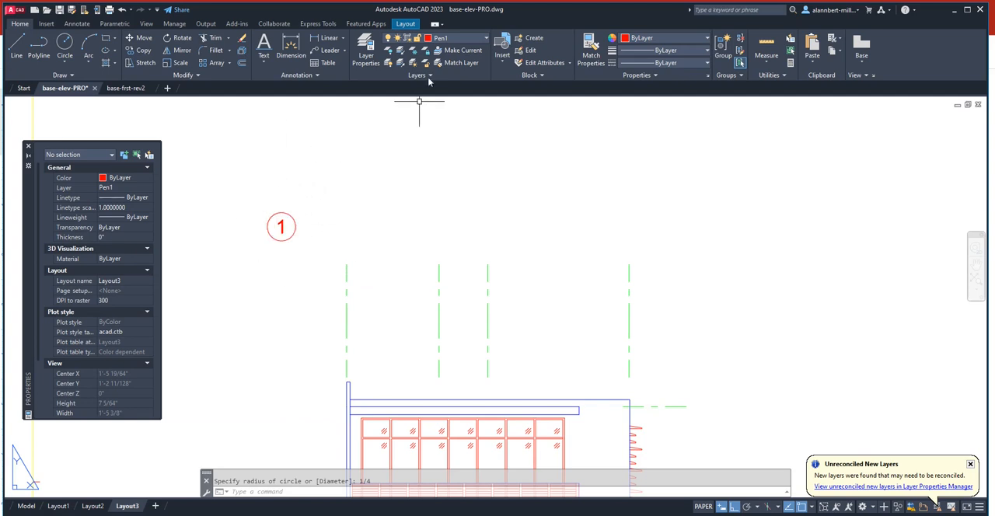
- Show all layers and create a new layer named Grid with the colour cyan
left_click(364, 56)
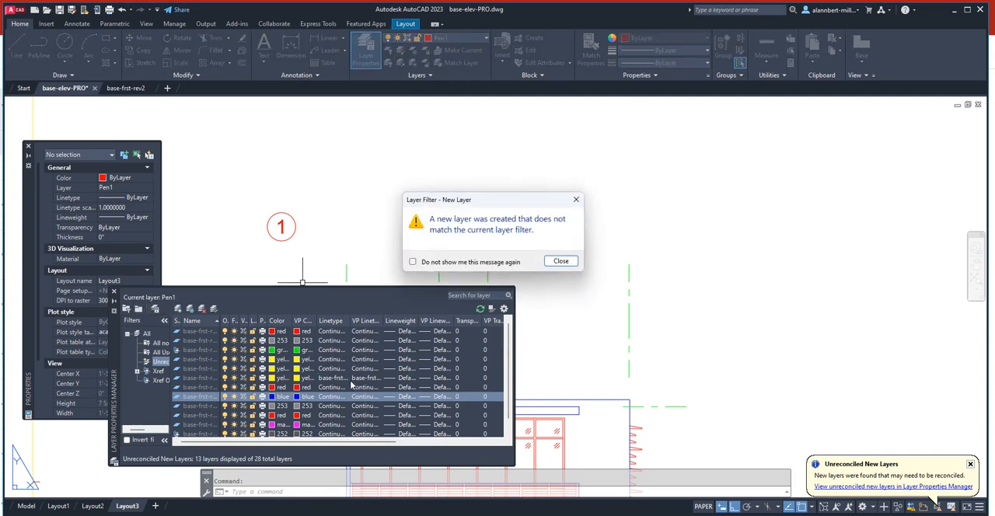
left_click(561, 261)
left_click(146, 334)
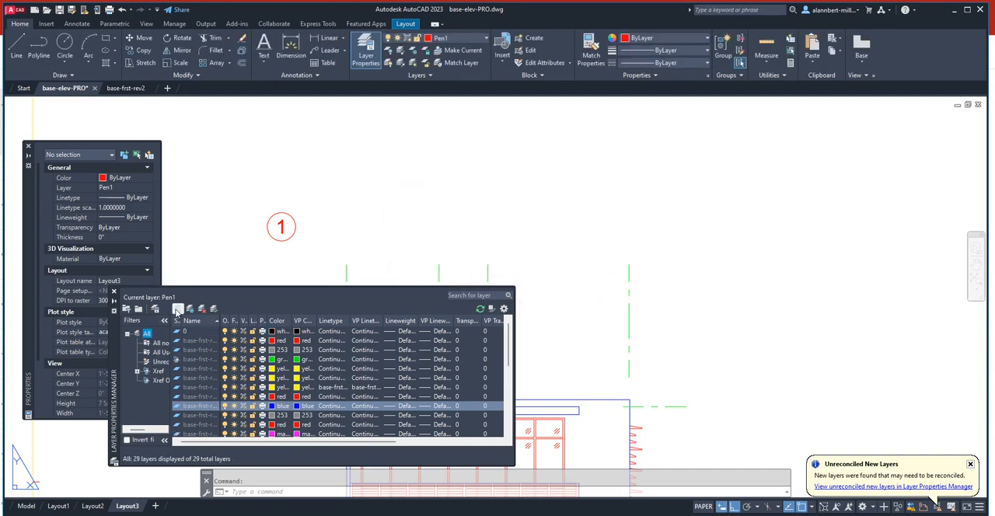
left_click(177, 310)
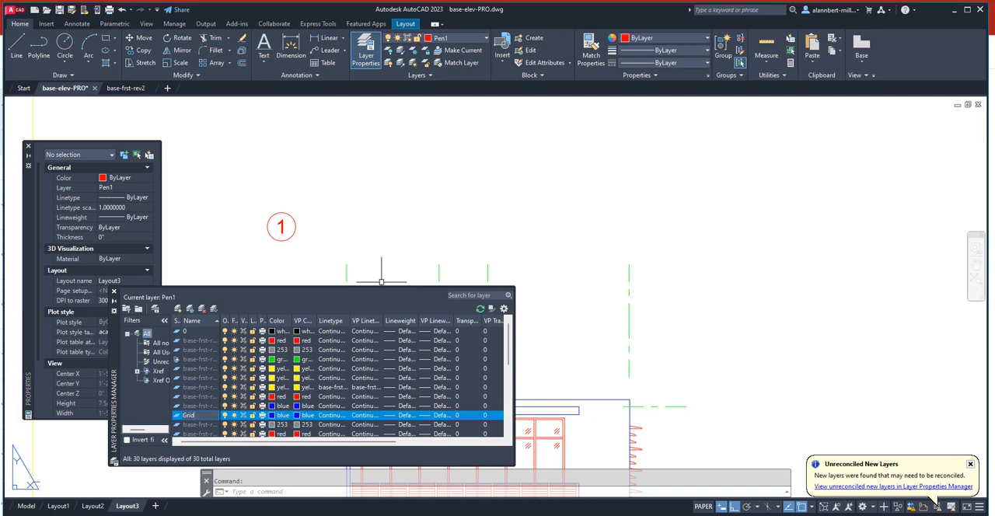
left_click(272, 416)
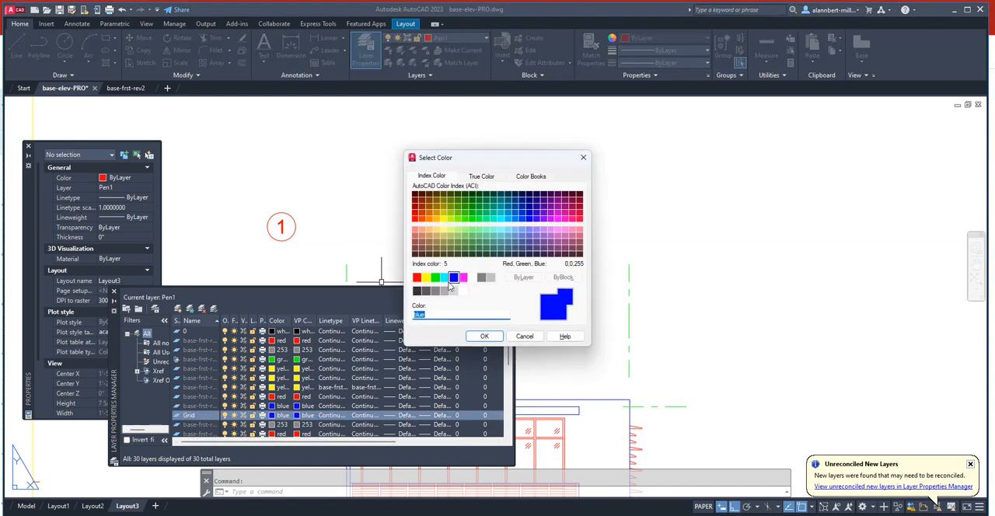
left_click(444, 277)
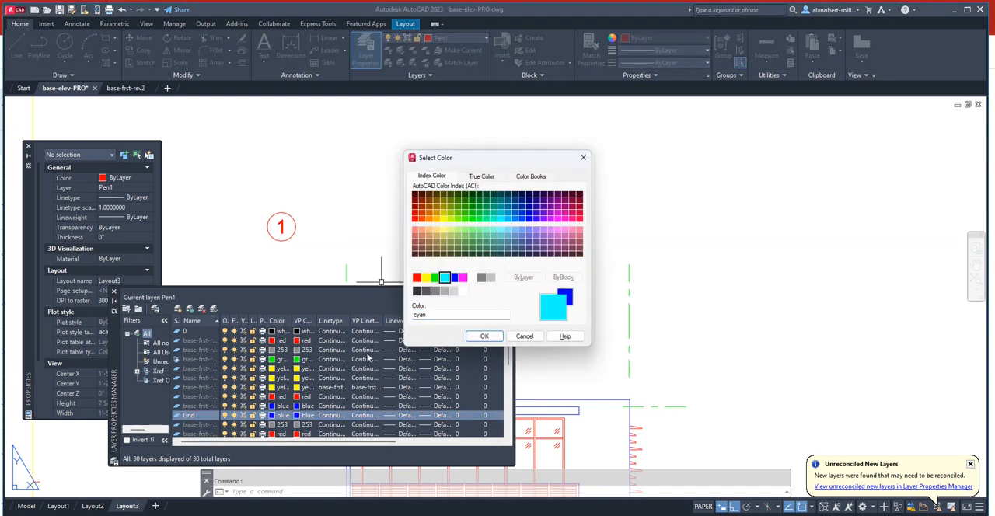
left_click(486, 337)
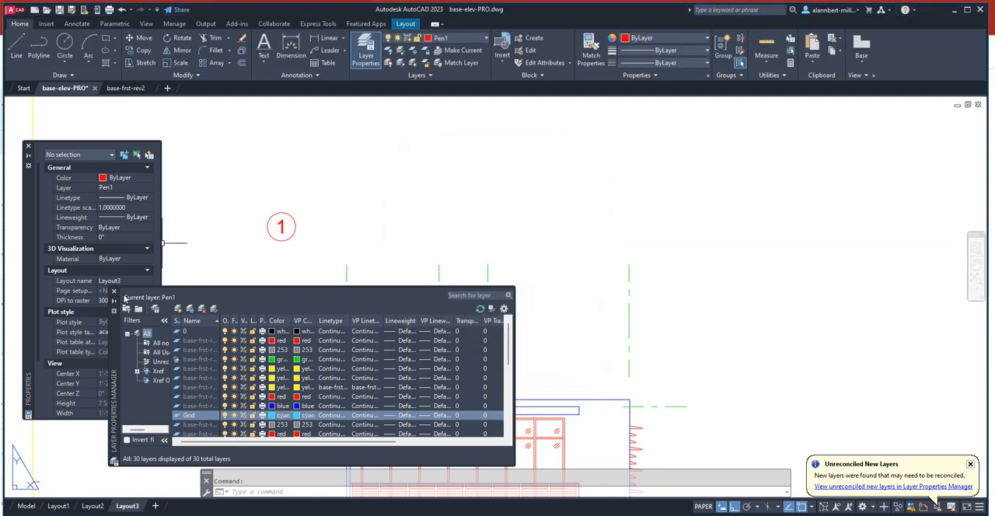
left_click(114, 290)
- Move the circle and text of grid bubble 1 to the Grid layer
left_click(301, 213)
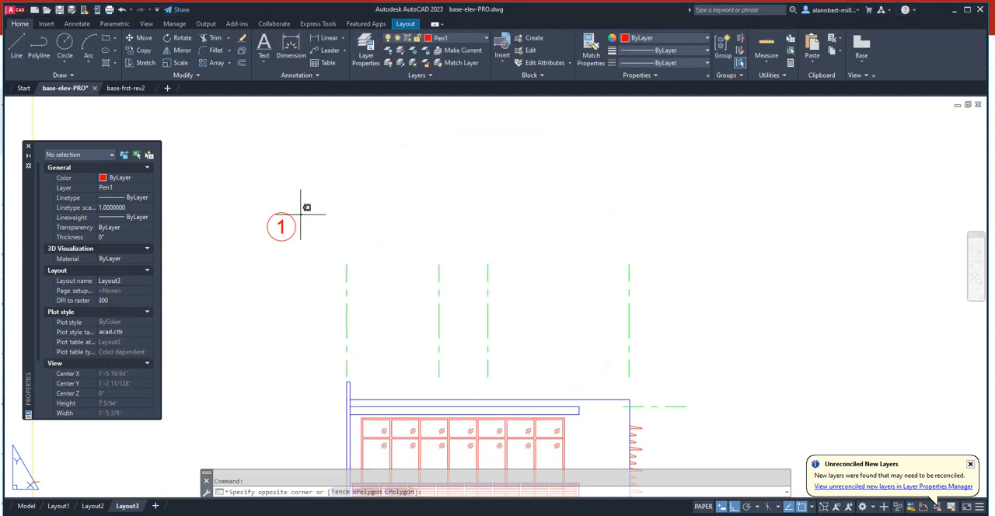
left_click(256, 243)
left_click(450, 42)
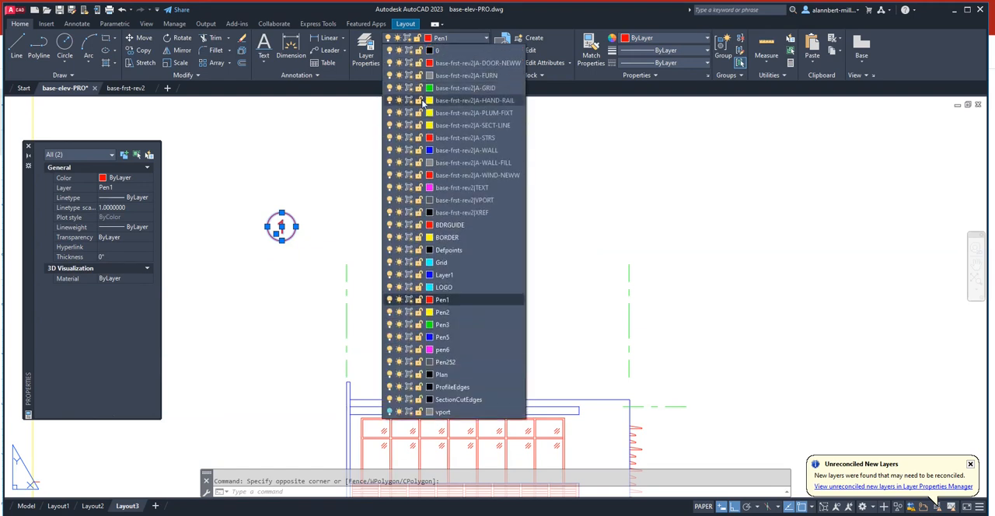
left_click(437, 265)
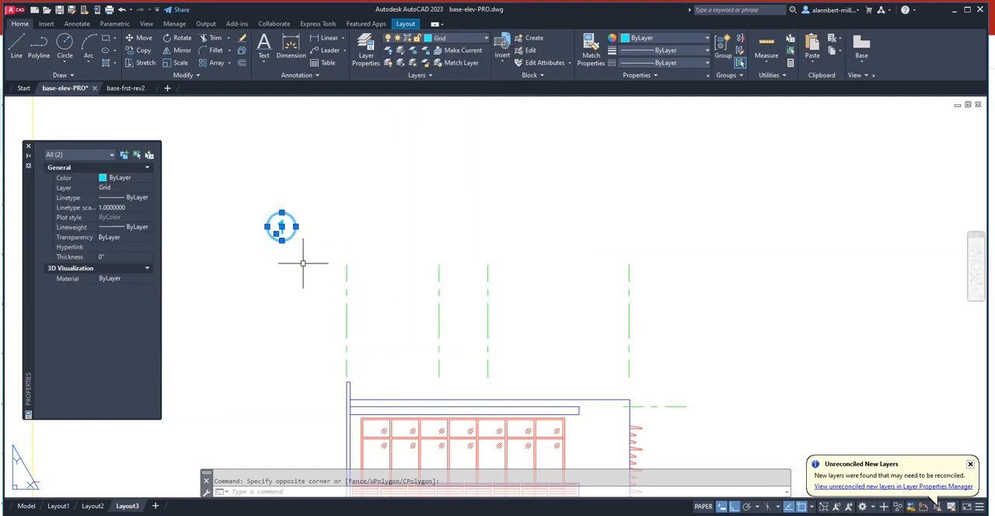
- Move grid bubble 1 by its circle's bottom quadrant onto the top end of the lower-left elevation's first grid line
key("Escape")
type("m")
key("Return")
left_click(291, 261)
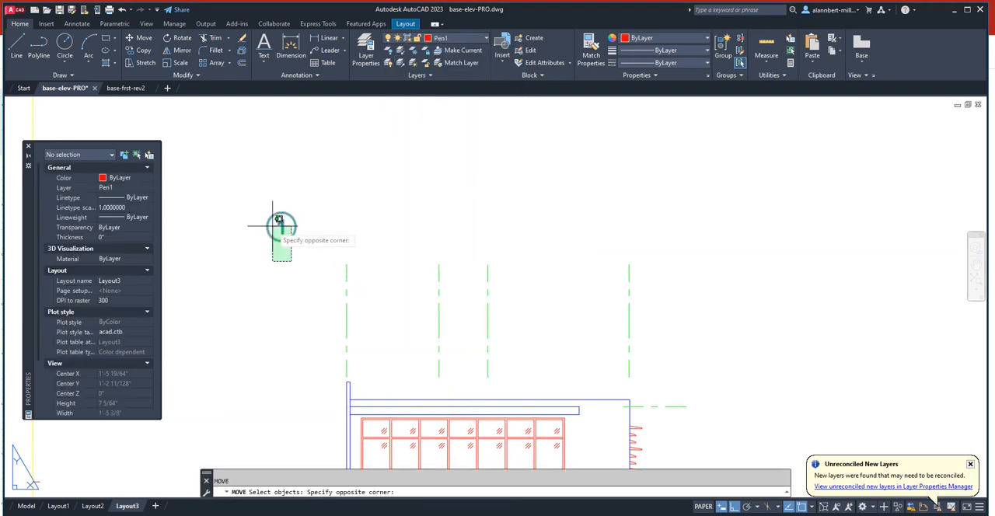
left_click(268, 221)
key("Return")
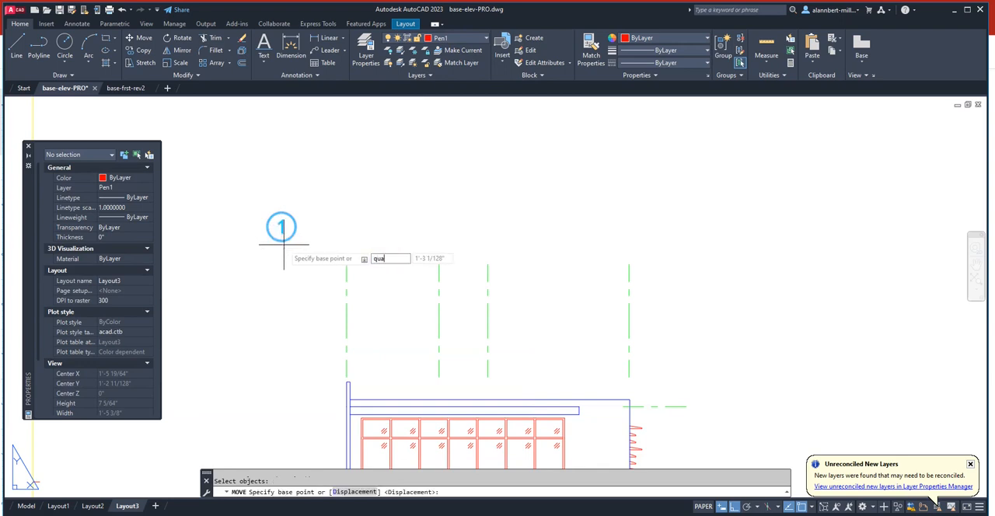
type("qua")
key("Return")
left_click(283, 243)
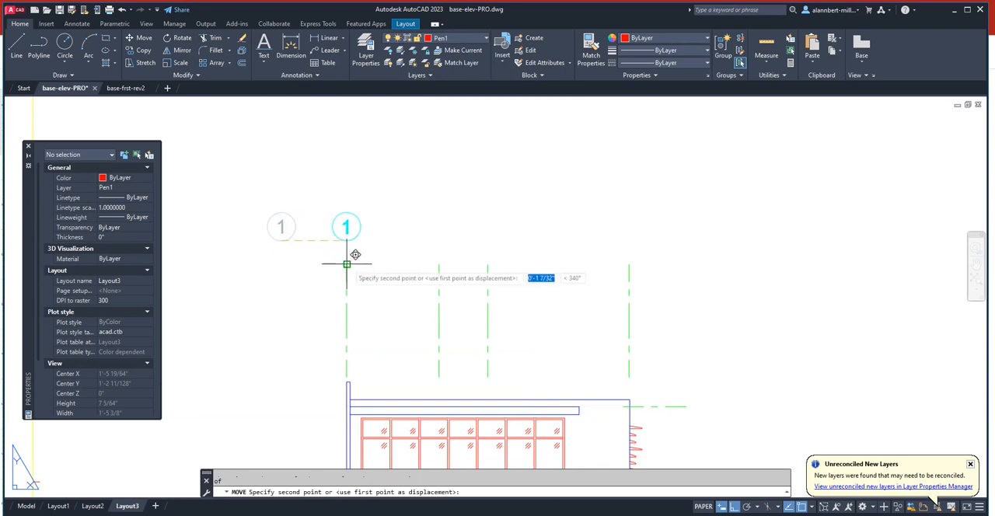
left_click(347, 263)
- Copy grid bubble 1 onto the top ends of the other three vertical grid lines of the same elevation
type("co")
key("Return")
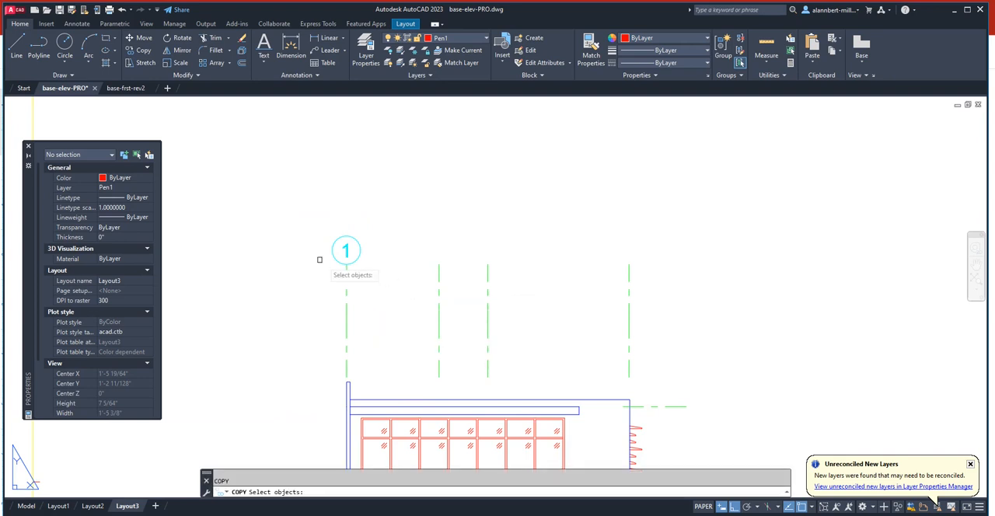
left_click(314, 228)
left_click(377, 295)
key("Return")
left_click(347, 264)
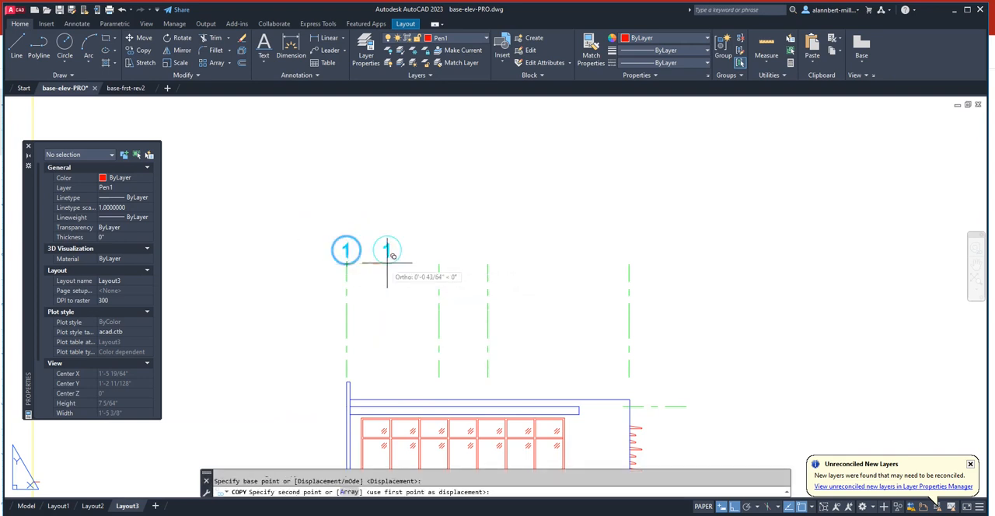
left_click(439, 264)
left_click(487, 263)
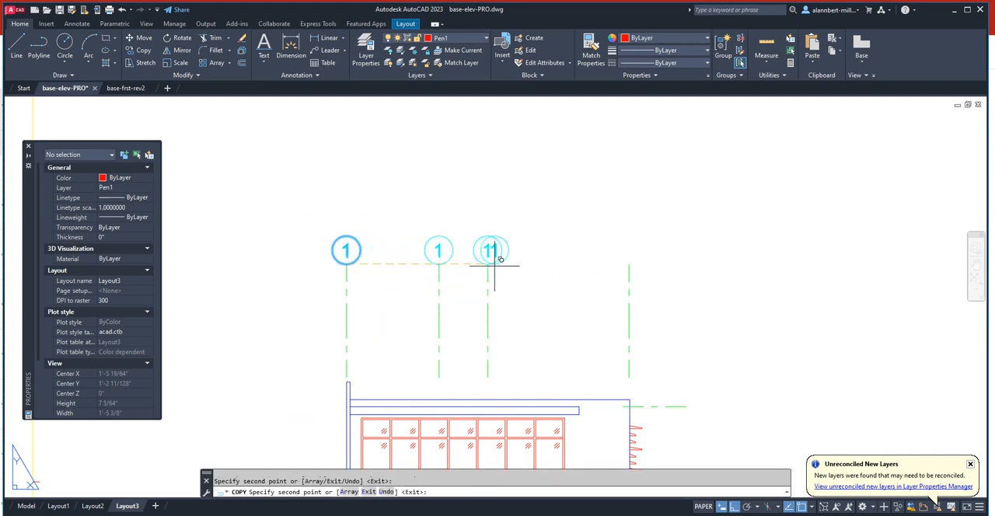
left_click(628, 264)
key("Return")
- Renumber the three copied grid bubbles 2, 3 and 4 from left to right
scroll(590, 290, "down", 4)
scroll(500, 251, "up", 2)
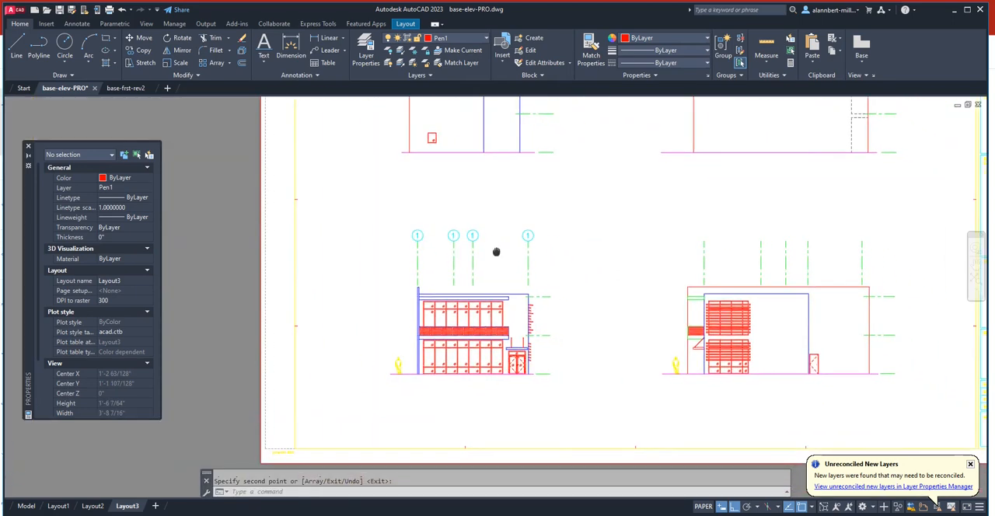
scroll(433, 231, "up", 2)
scroll(484, 251, "up", 4)
double_click(616, 251)
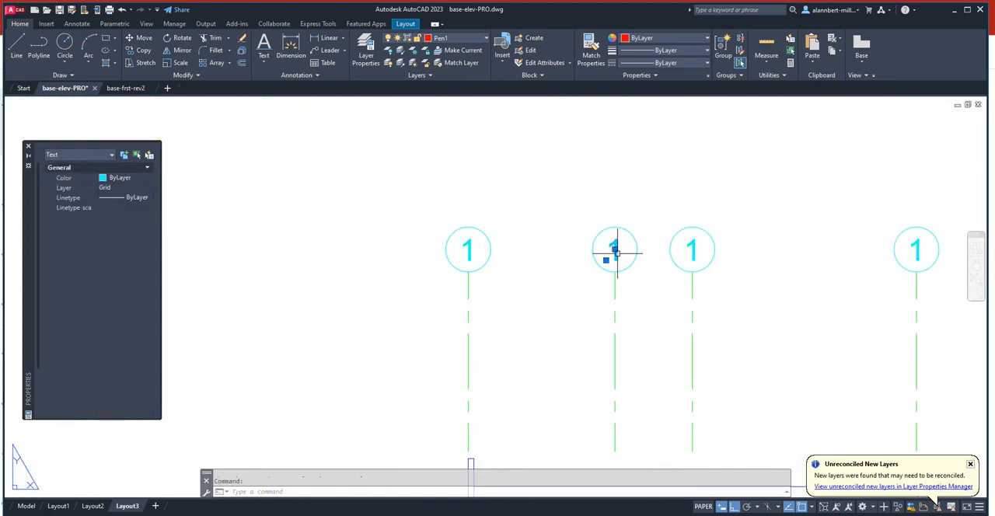
type("2")
left_click(700, 253)
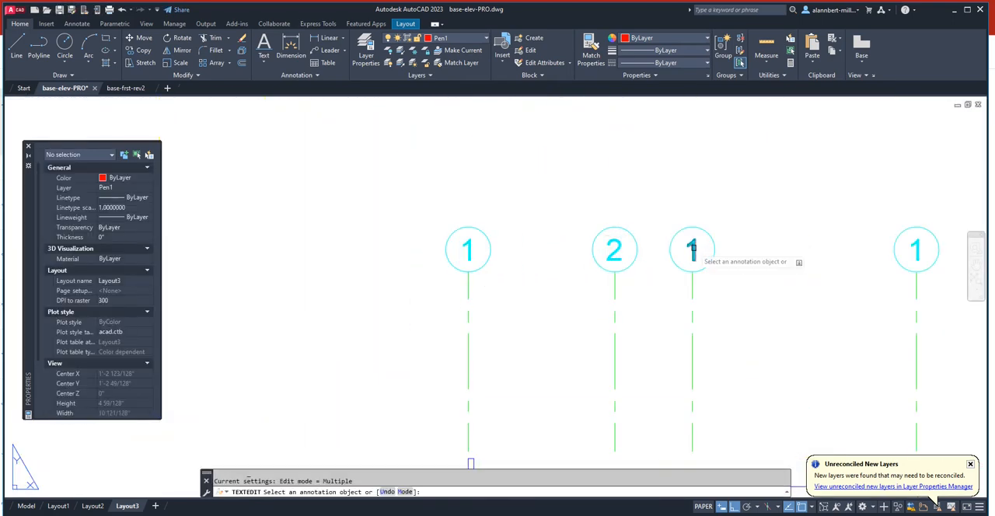
left_click(694, 251)
type("3")
middle_click_drag(717, 283, 573, 294)
left_click(765, 264)
left_click(766, 264)
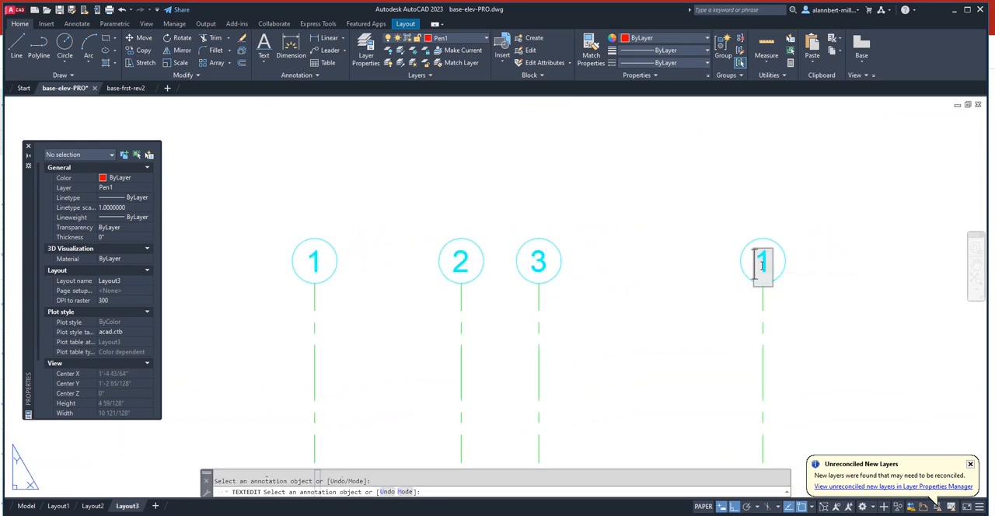
type("4")
left_click(653, 281)
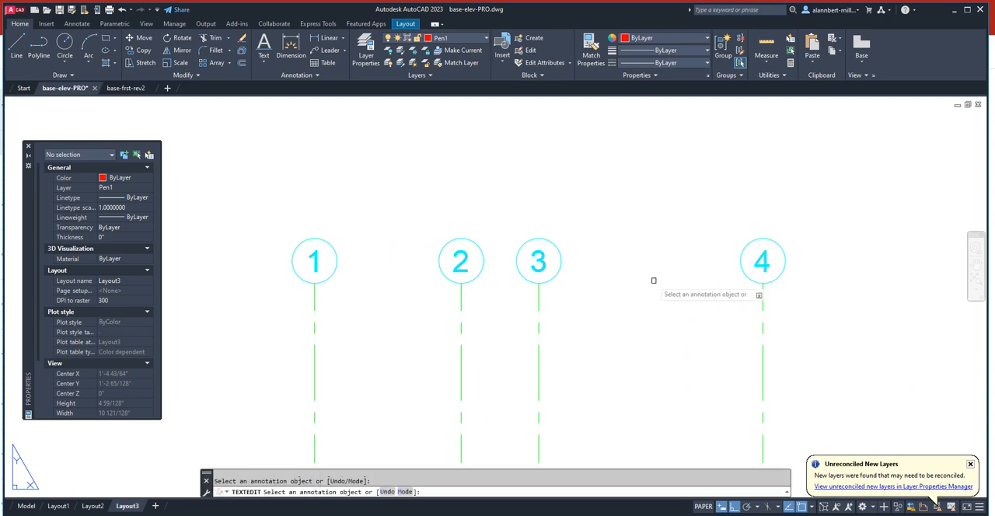
key("Escape")
- Check the numbered grid bubbles and grid lines in a plot preview of the sheet, and close the preview
scroll(649, 278, "down", 8)
middle_click_drag(648, 279, 515, 224)
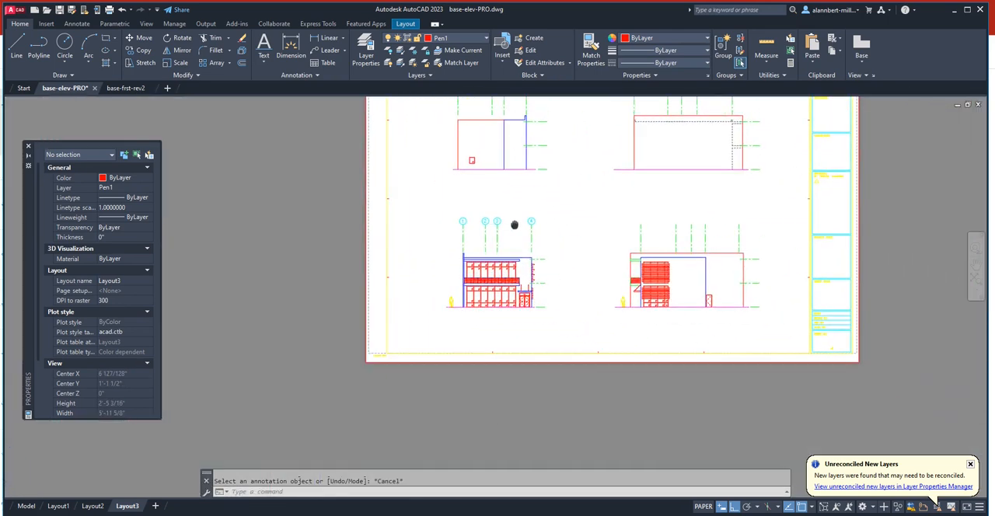
scroll(519, 264, "up", 2)
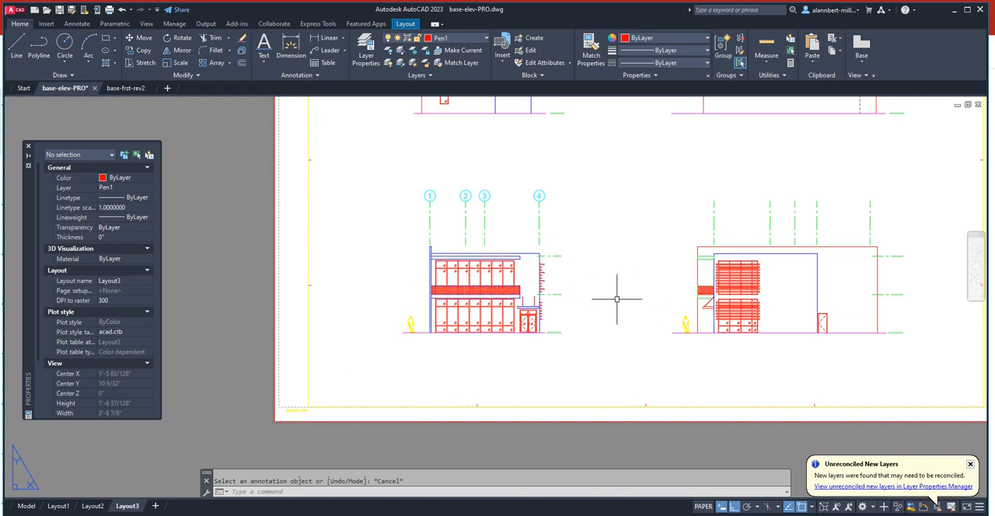
middle_click_drag(611, 294, 568, 354)
scroll(494, 353, "up", 2)
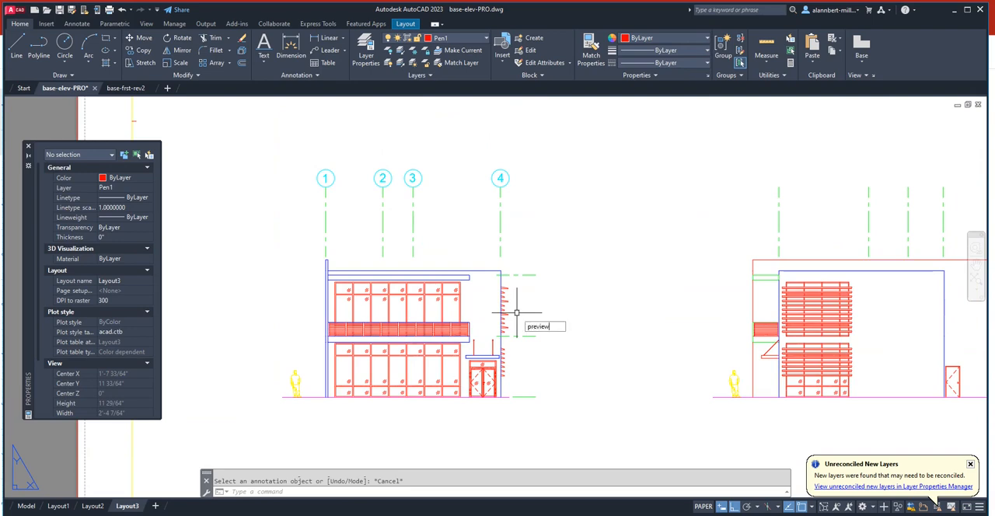
key("Return")
scroll(367, 313, "up", 3)
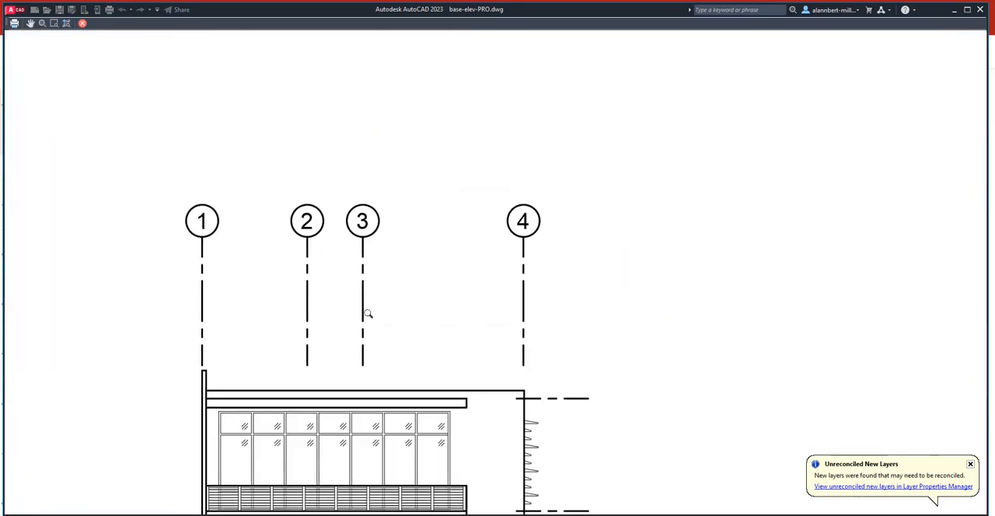
scroll(327, 249, "up", 4)
scroll(381, 236, "down", 2)
scroll(426, 249, "down", 4)
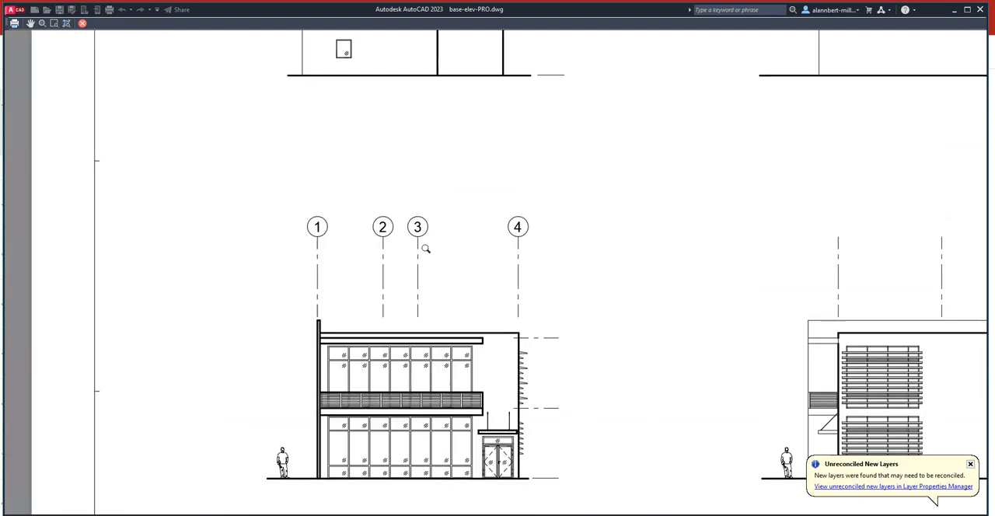
scroll(482, 314, "down", 2)
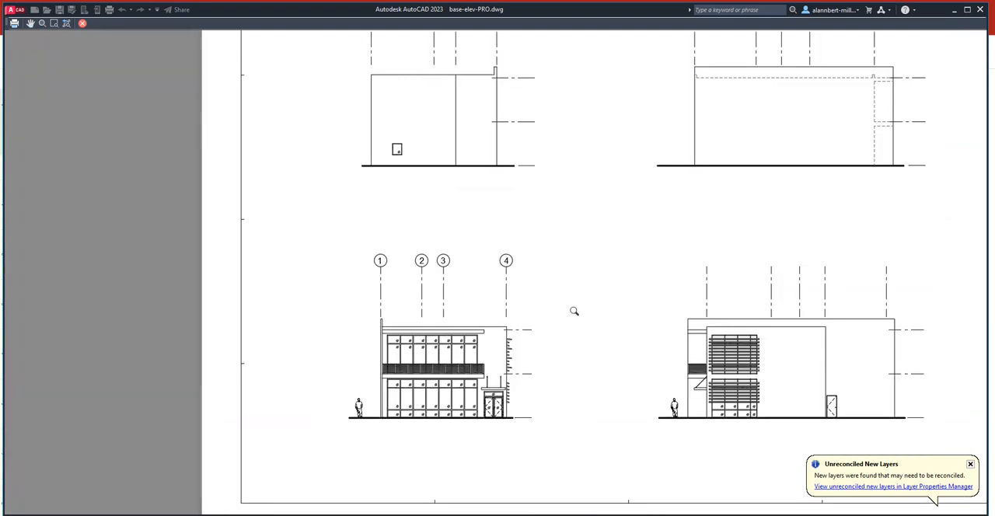
middle_click_drag(574, 311, 472, 316)
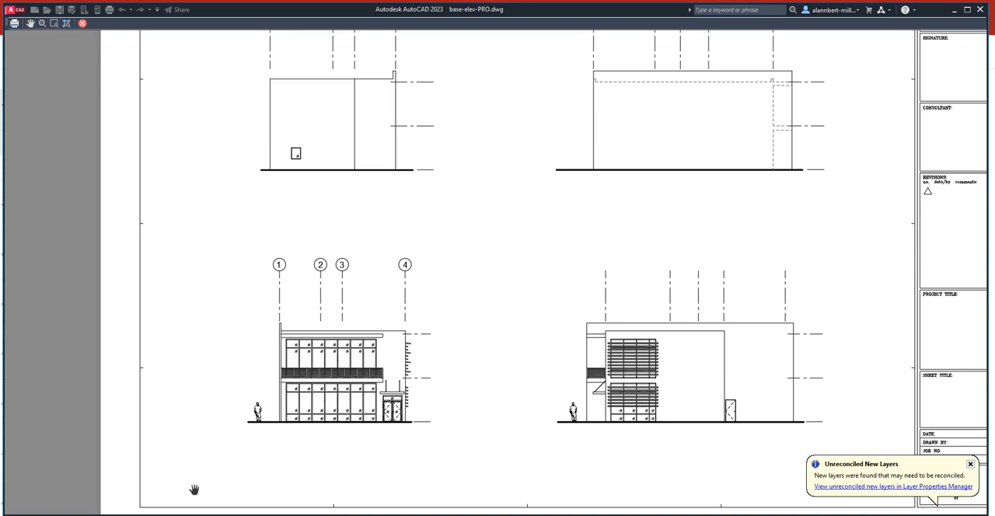
left_click(83, 23)
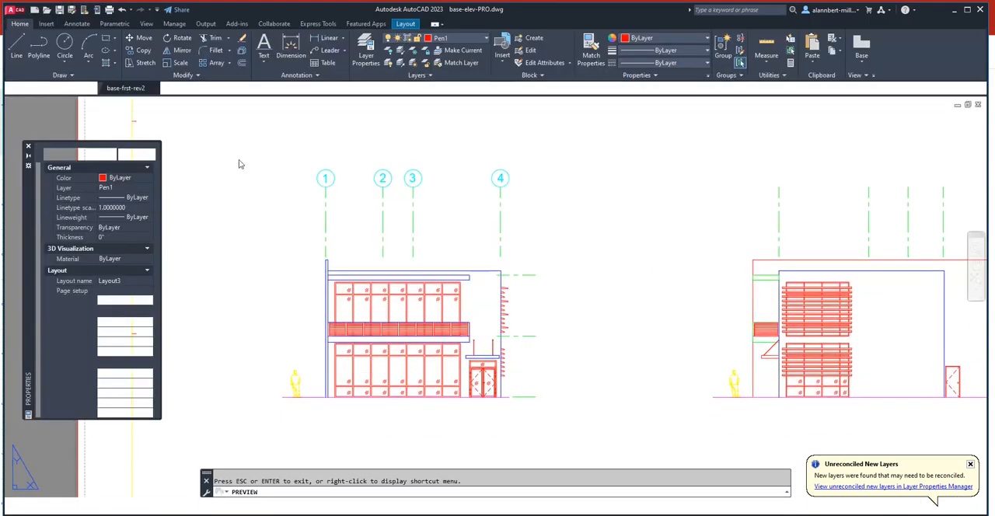
- Copy grid bubble 4 onto the top end of the rightmost grid line of the lower-right elevation
scroll(583, 299, "down", 3)
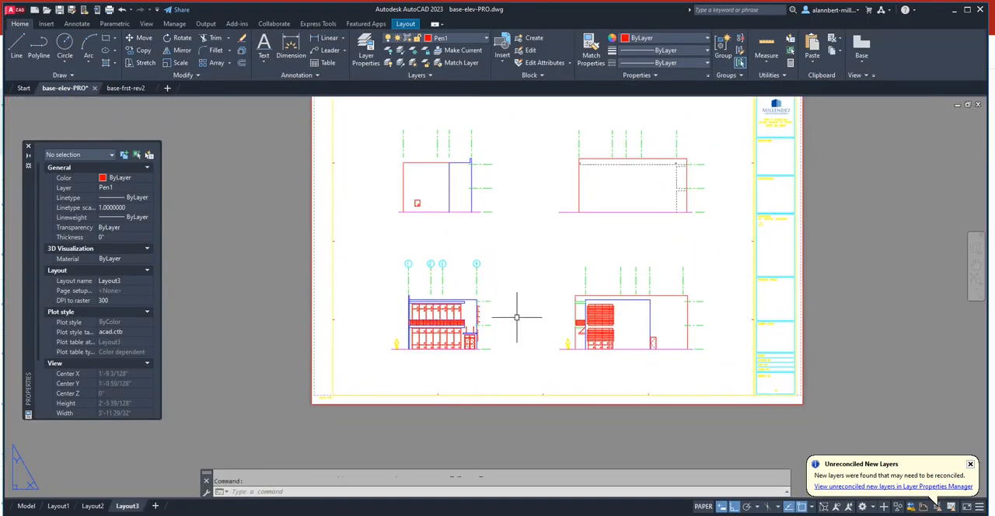
scroll(513, 307, "up", 3)
type("ct o")
key("Return")
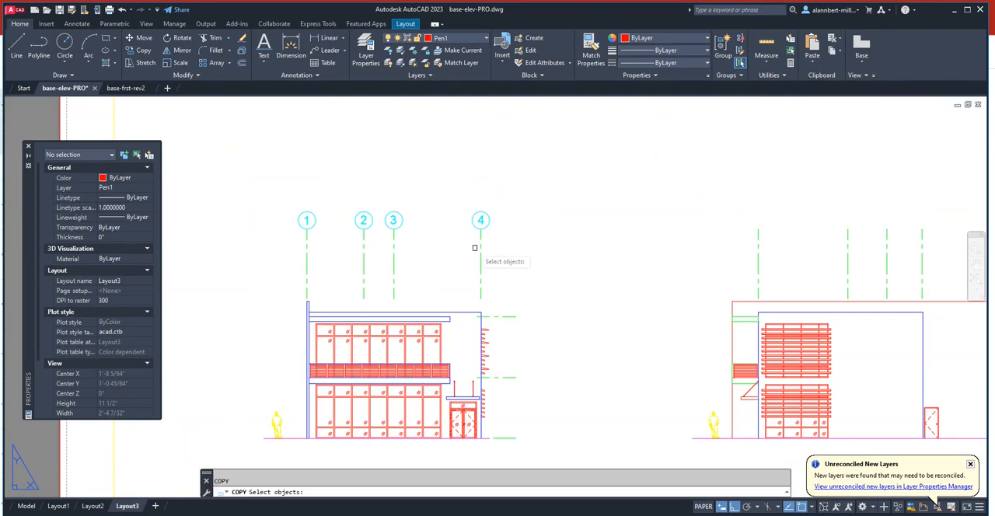
left_click(457, 204)
left_click(501, 242)
left_click(481, 228)
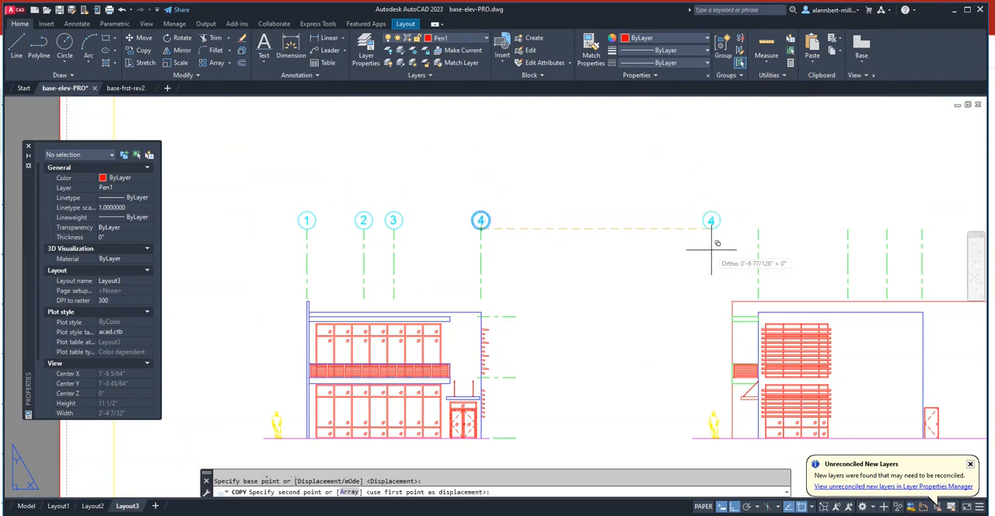
scroll(647, 253, "down", 5)
middle_click_drag(685, 252, 536, 271)
scroll(535, 271, "up", 5)
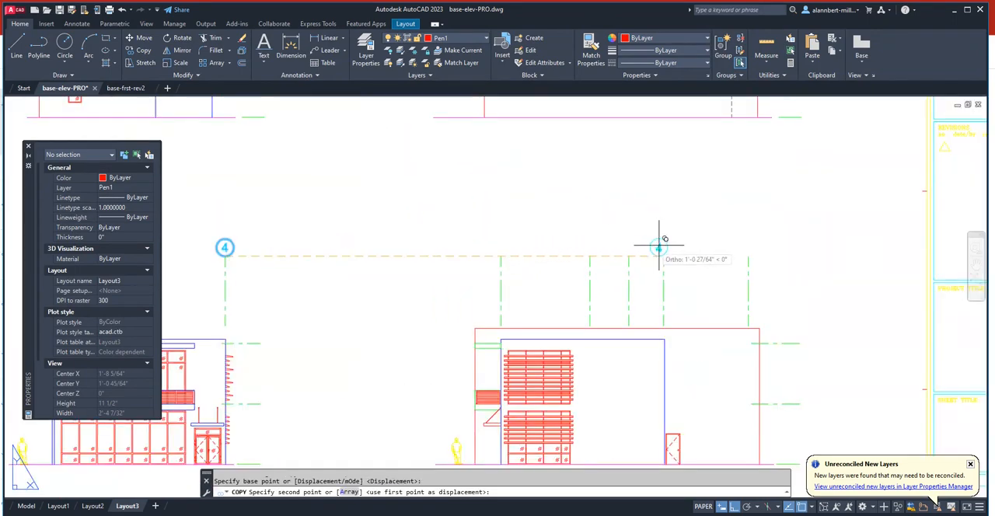
left_click(747, 253)
key("Escape")
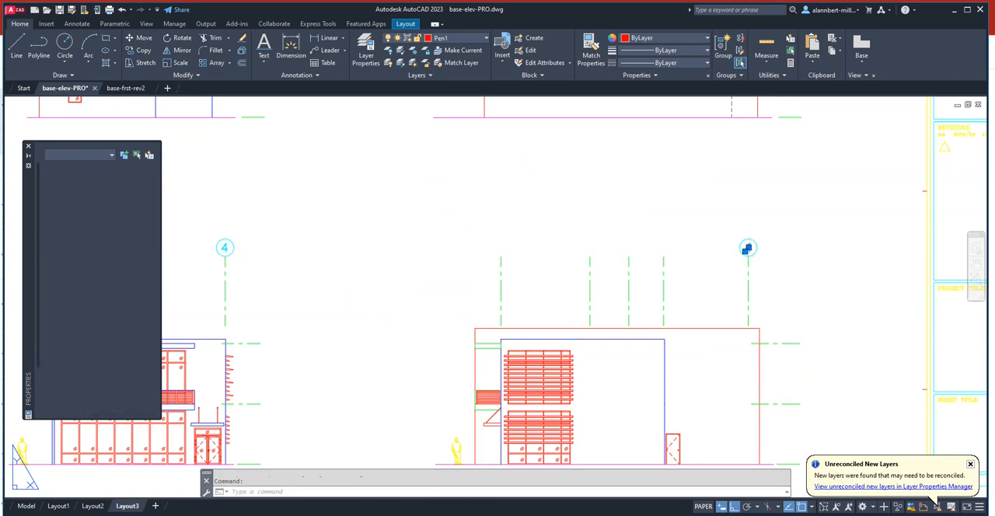
- Change the text of the lower-right elevation's copied grid bubble to A
double_click(747, 249)
key("Return")
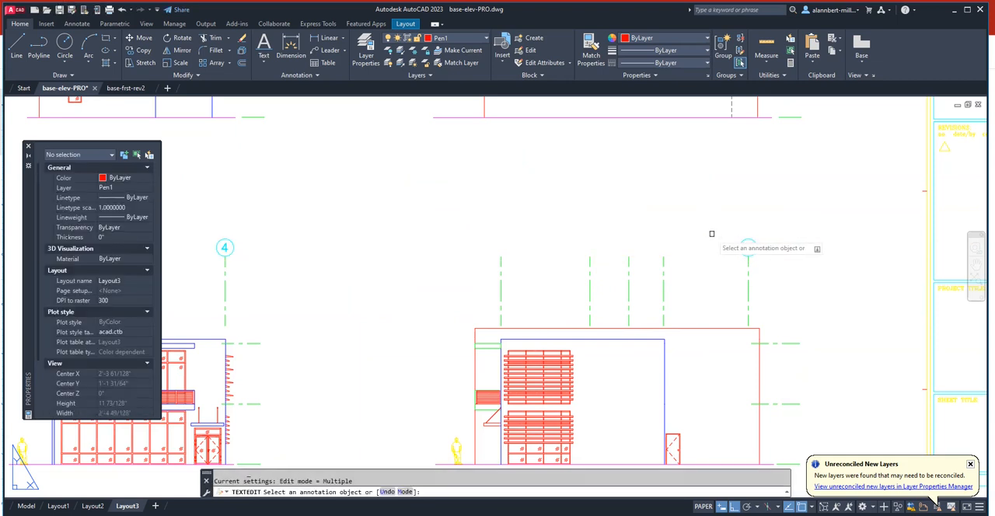
key("Escape")
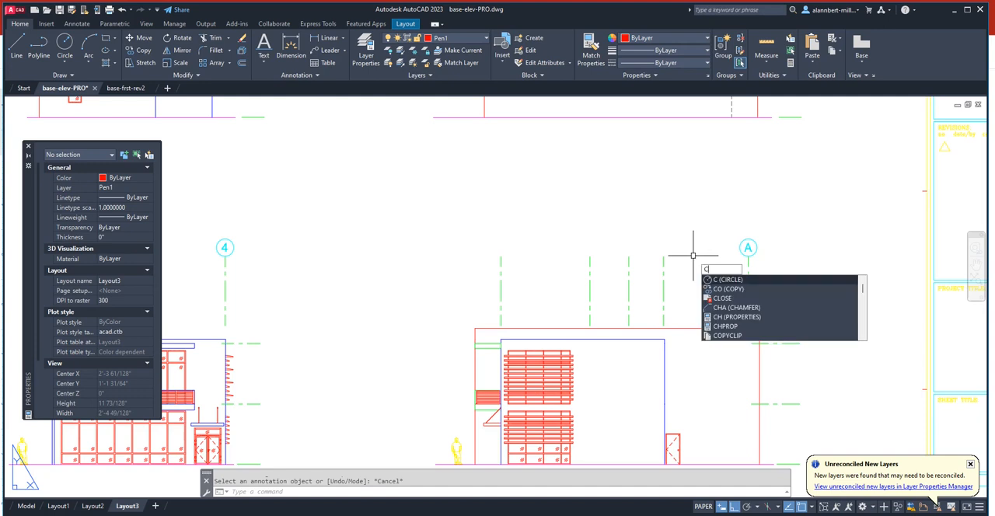
- Copy grid bubble A onto the top ends of the other four vertical grid lines of the lower-right elevation
key("Escape")
type("co")
key("Return")
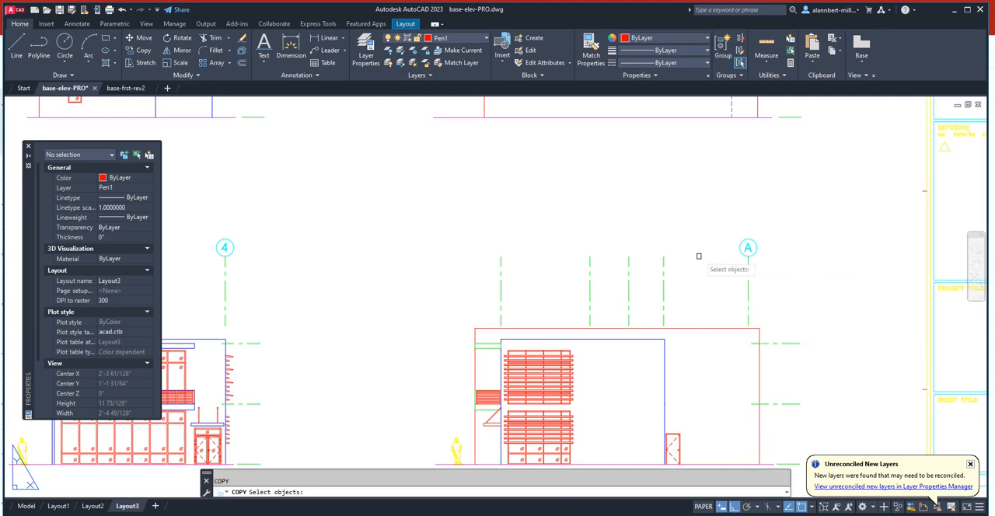
left_click(733, 229)
left_click(764, 264)
key("Return")
left_click(748, 255)
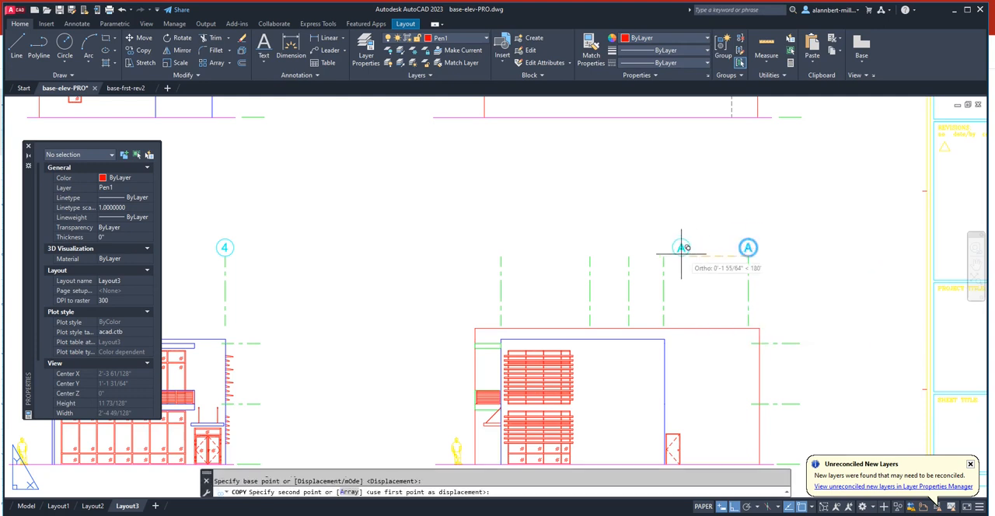
left_click(663, 255)
left_click(628, 255)
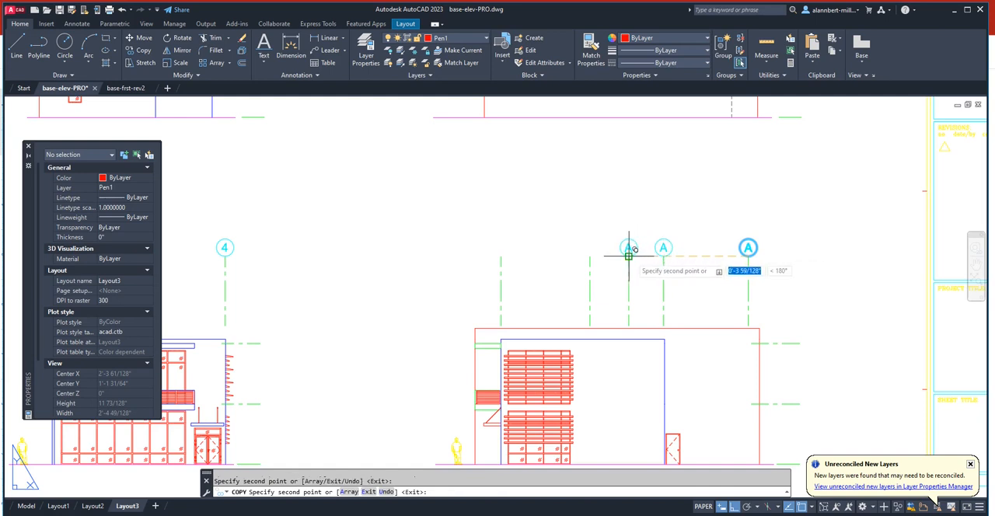
left_click(589, 254)
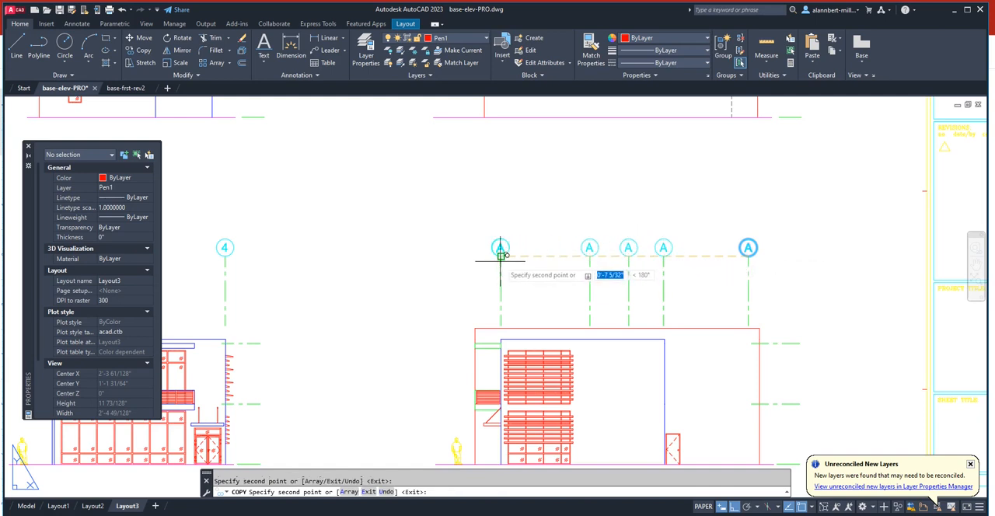
left_click(501, 255)
key("Return")
- Relabel the lower-right elevation's grid bubbles B, C, D and E from right to left, leaving the rightmost bubble as A
double_click(662, 248)
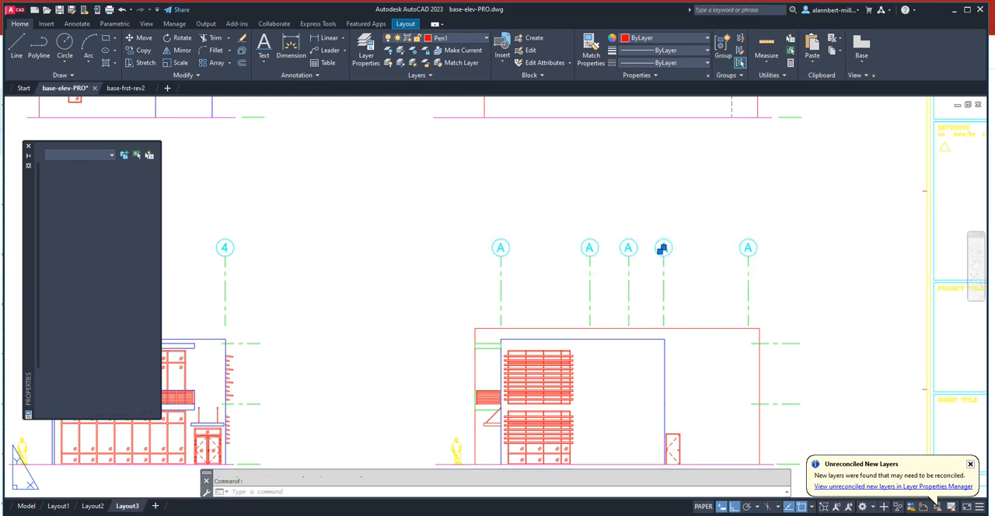
left_click(628, 247)
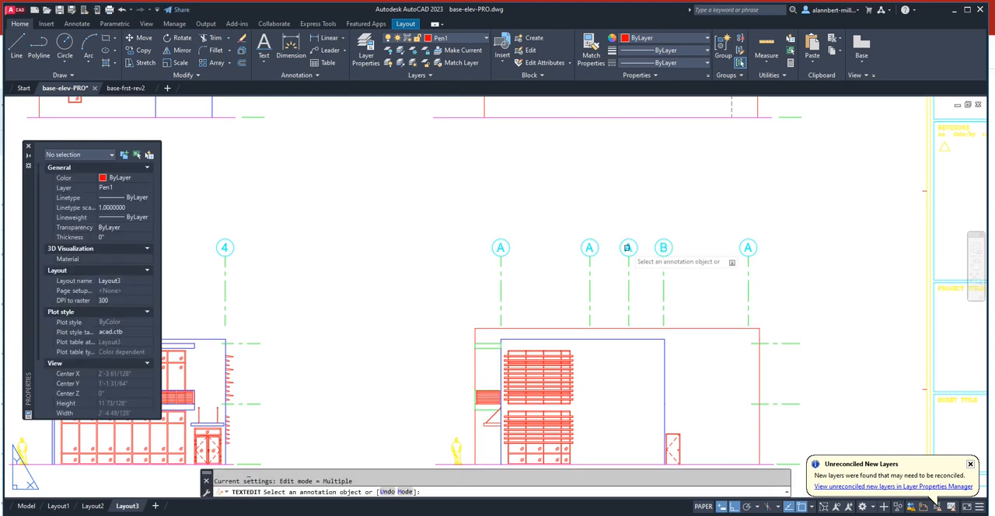
left_click(628, 248)
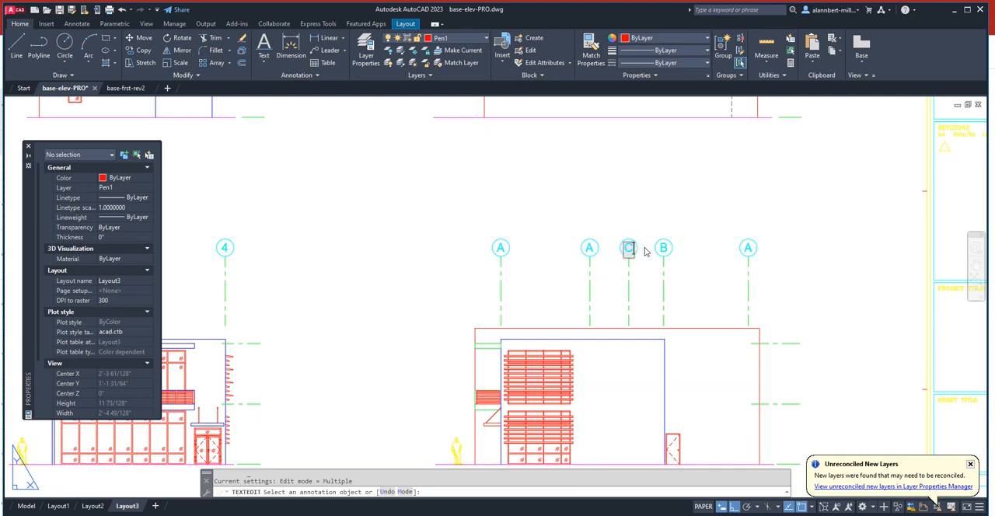
type("C")
left_click(600, 227)
left_click(589, 248)
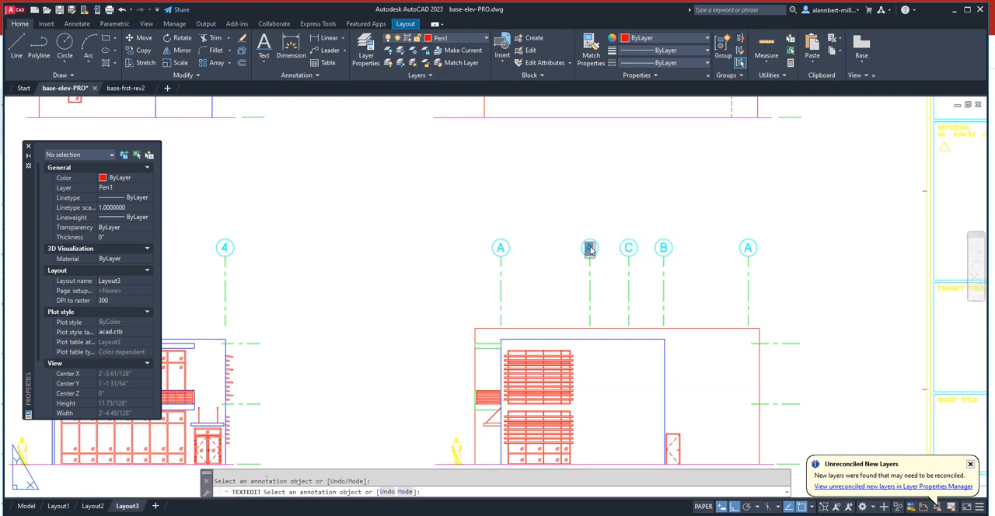
type("D")
left_click(541, 221)
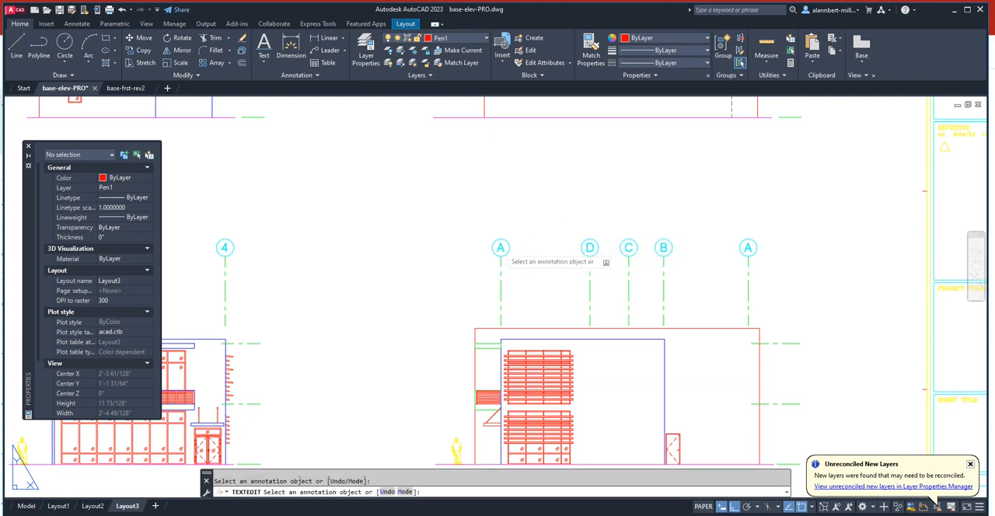
left_click(500, 247)
left_click(544, 242)
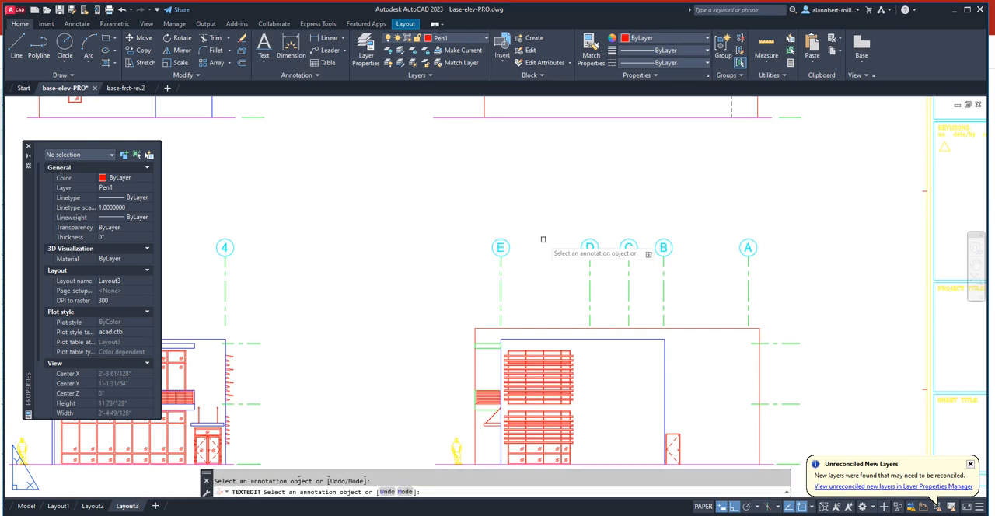
scroll(543, 241, "down", 3)
scroll(544, 240, "up", 1)
middle_click_drag(543, 237, 548, 325)
scroll(540, 275, "up", 1)
key("Escape")
- Copy grid bubble 1 from the lower-left elevation onto the top ends of the upper-left elevation's four vertical grid lines
scroll(541, 275, "down", 2)
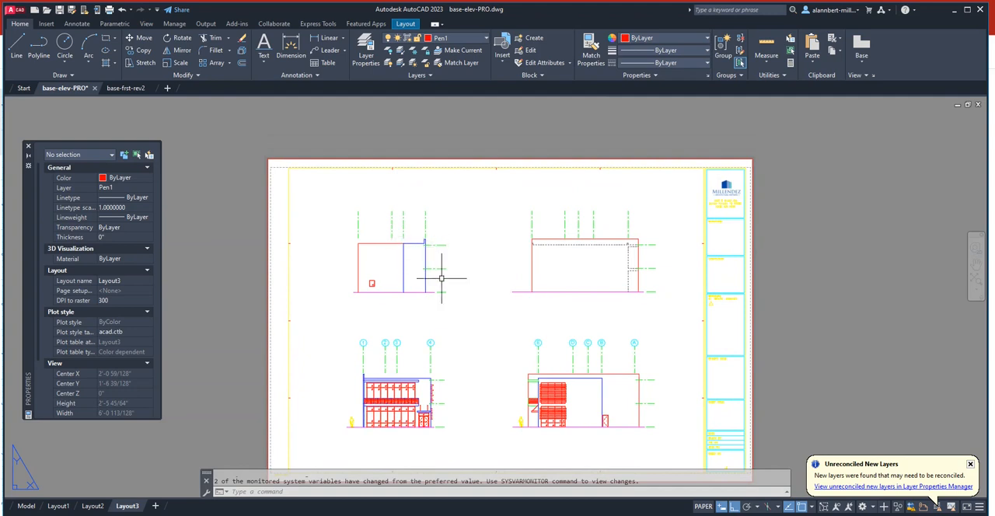
key("Escape")
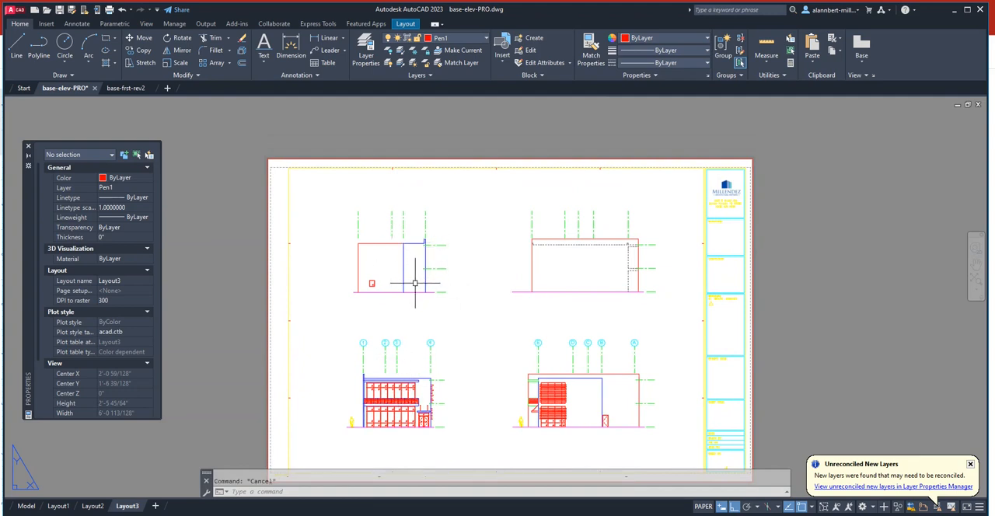
key("Return")
left_click(355, 337)
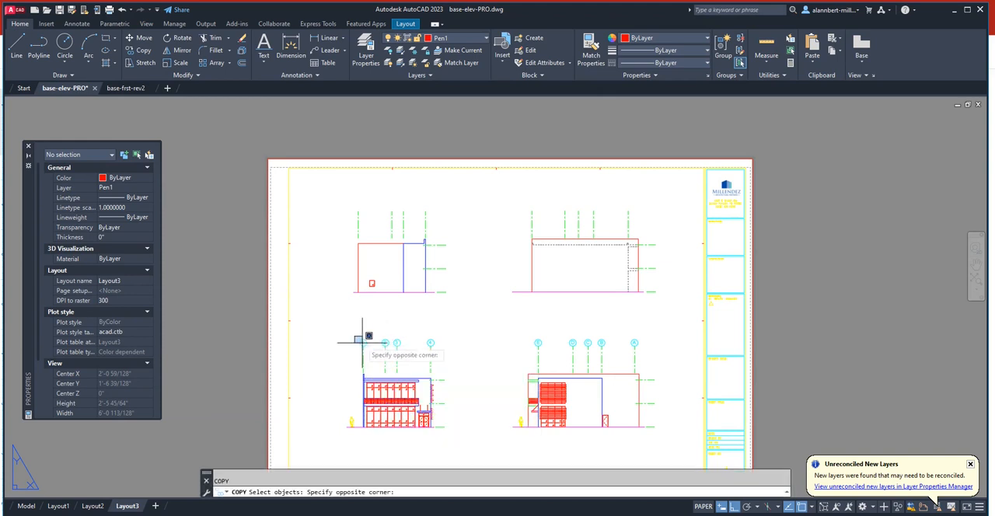
left_click(368, 351)
key("Return")
left_click(363, 344)
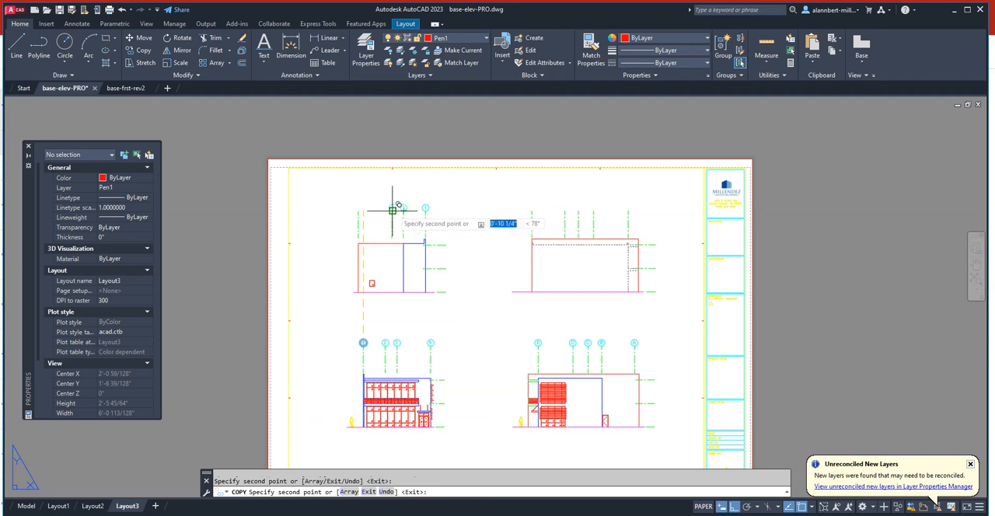
left_click(393, 210)
key("Return")
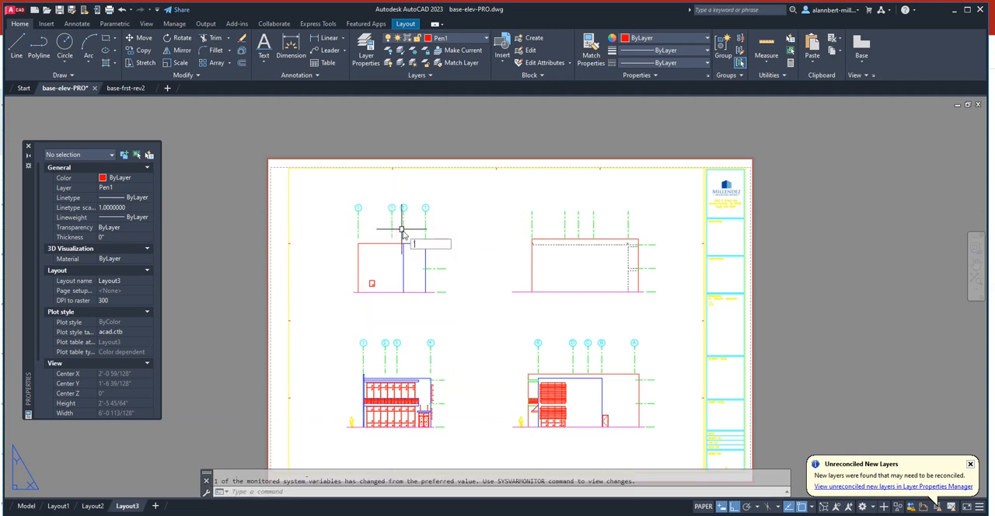
- Renumber the upper-left elevation's grid bubbles 2, 3 and 4 from right to left, leaving the rightmost bubble as 1
scroll(414, 218, "up", 6)
middle_click_drag(414, 218, 629, 204)
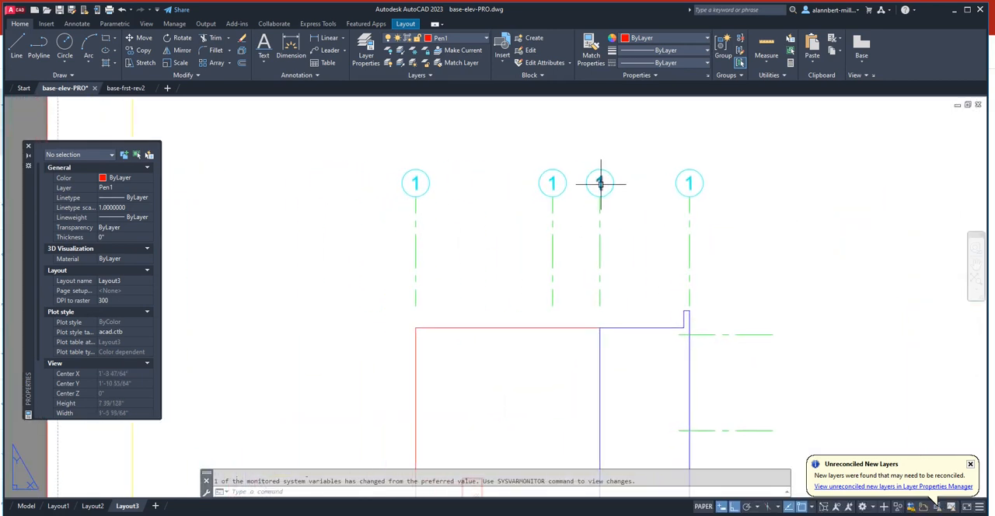
left_click(598, 183)
double_click(599, 184)
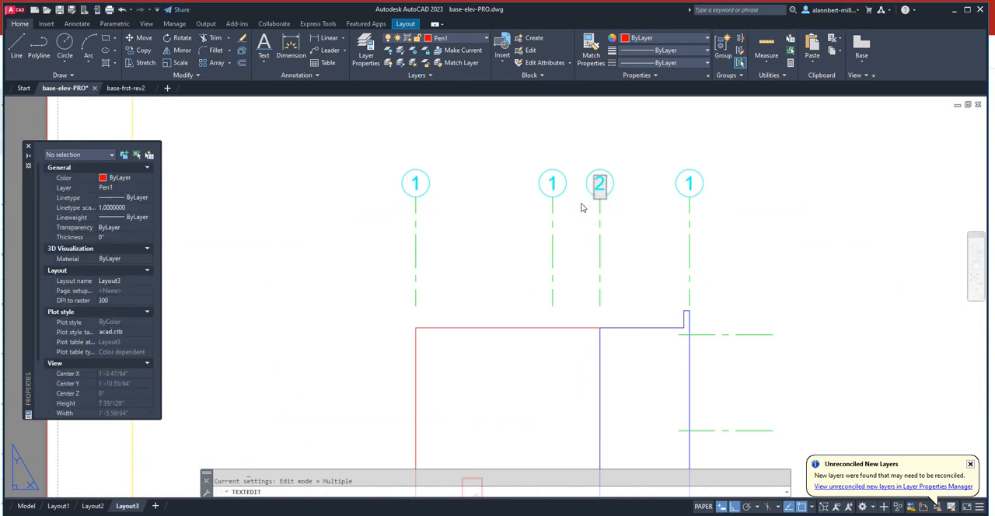
left_click(552, 187)
left_click(552, 185)
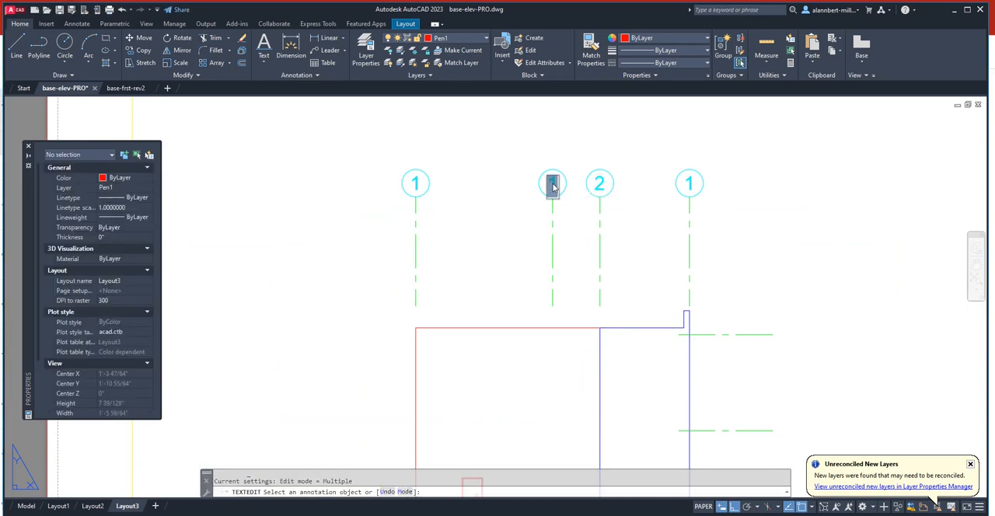
left_click(416, 184)
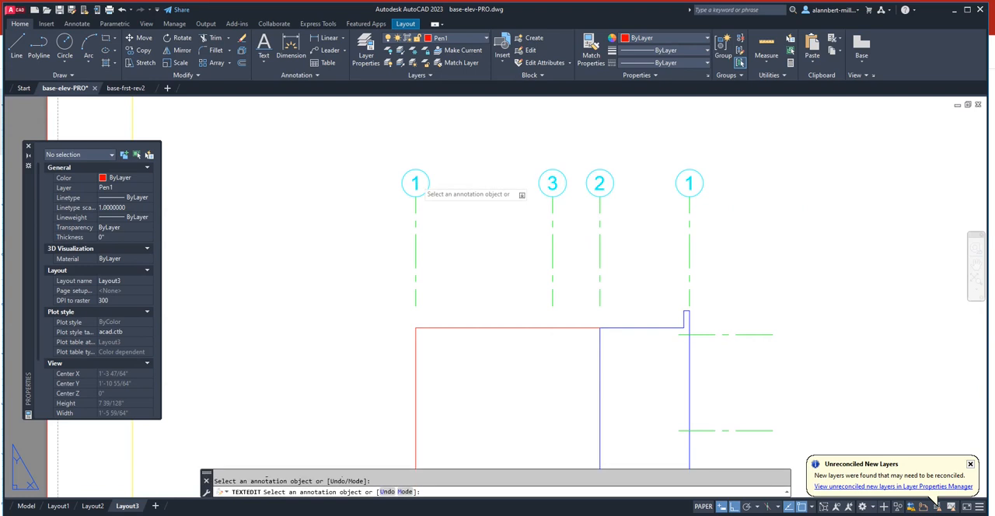
left_click(416, 185)
left_click(459, 223)
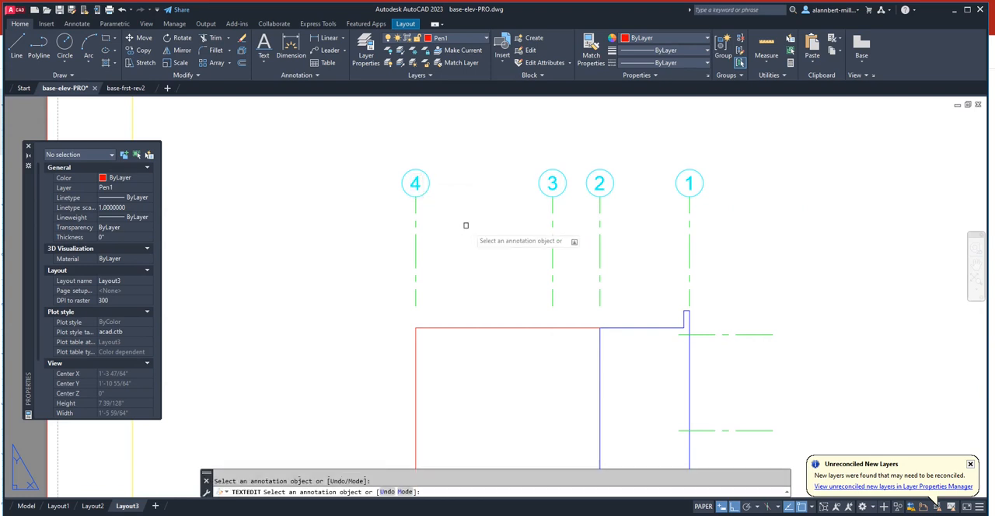
scroll(463, 225, "down", 6)
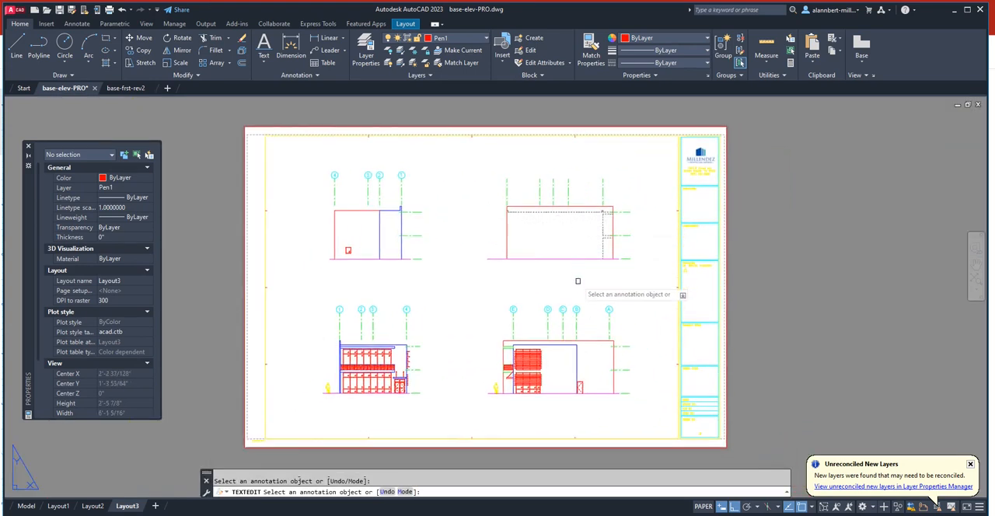
key("Escape")
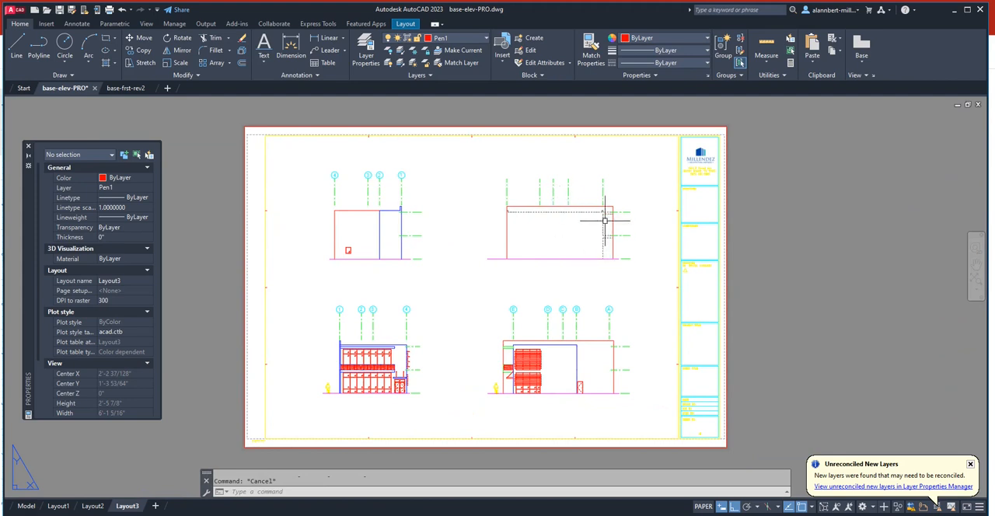
- Copy grid bubble A from the lower-right elevation onto the top ends of the upper-right elevation's five vertical grid lines
type("co")
key("Return")
left_click(587, 293)
left_click(621, 315)
key("Return")
left_click(608, 313)
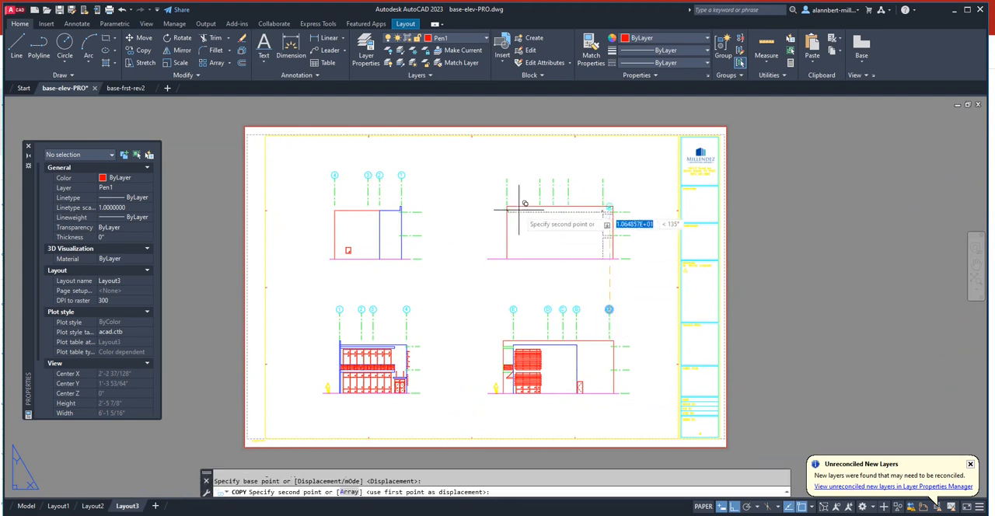
left_click(506, 178)
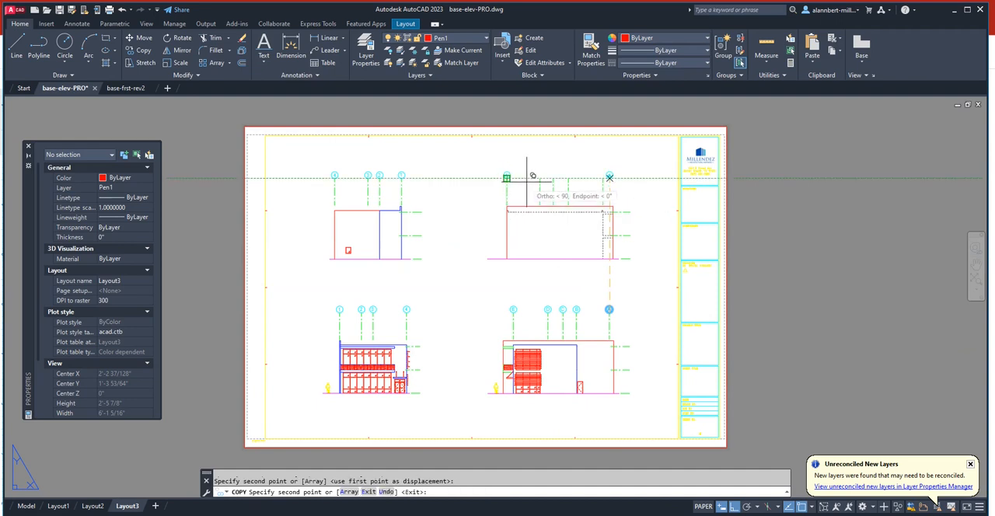
left_click(539, 177)
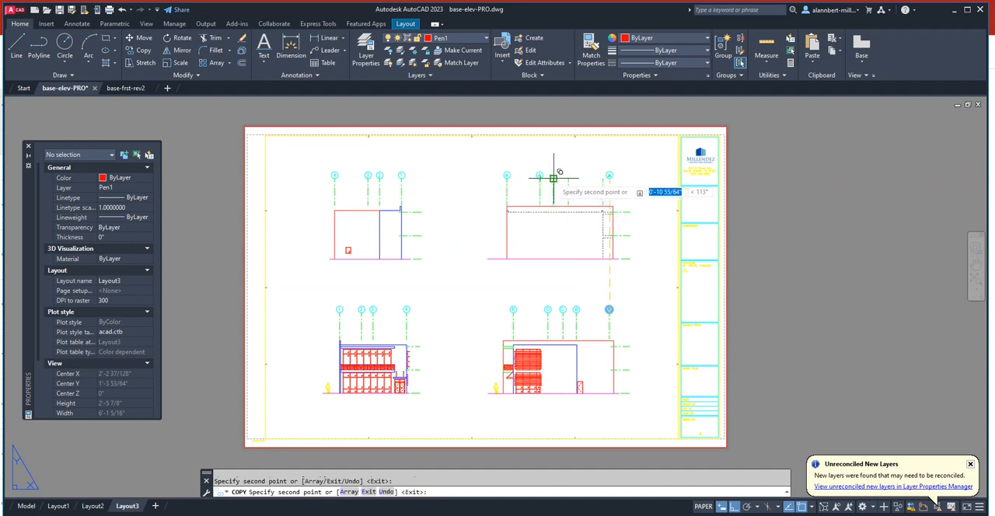
left_click(553, 177)
left_click(568, 177)
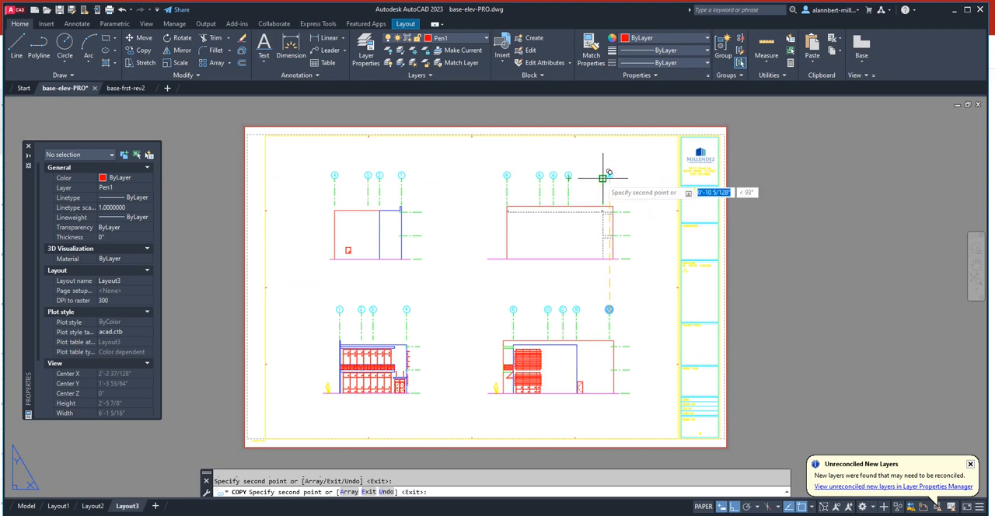
left_click(602, 177)
key("Escape")
- Relabel the upper-right elevation's grid bubbles B, C, D and E from left to right, leaving the leftmost bubble as A
scroll(502, 192, "up", 4)
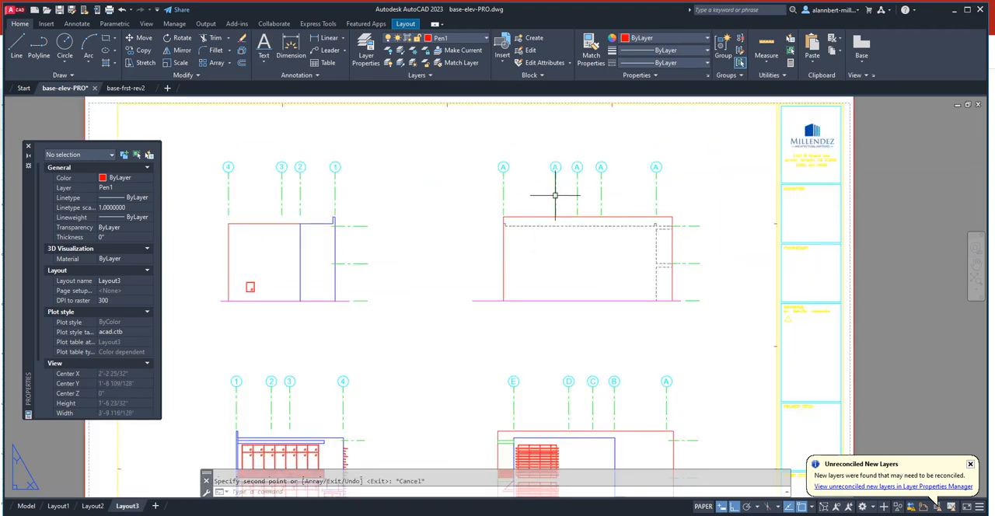
left_click(517, 179)
double_click(519, 180)
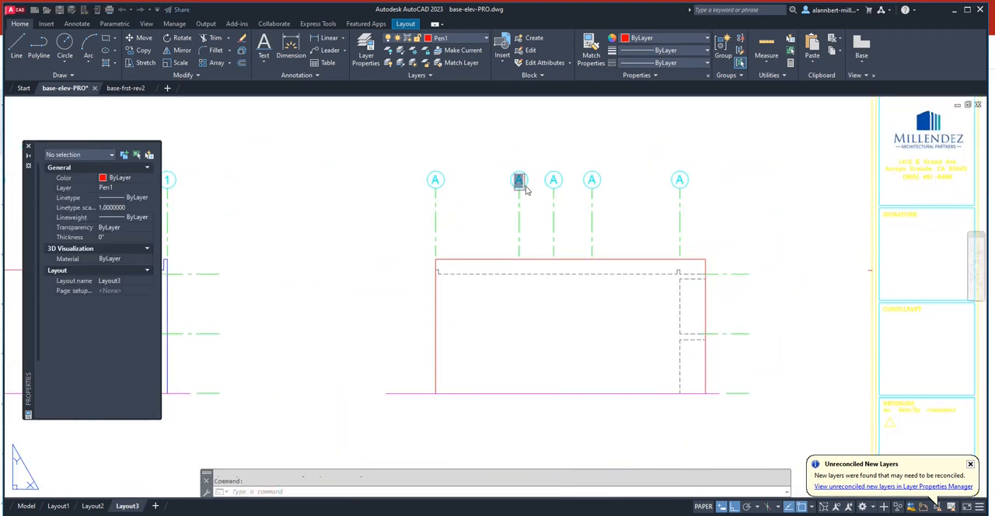
type("B")
left_click(543, 188)
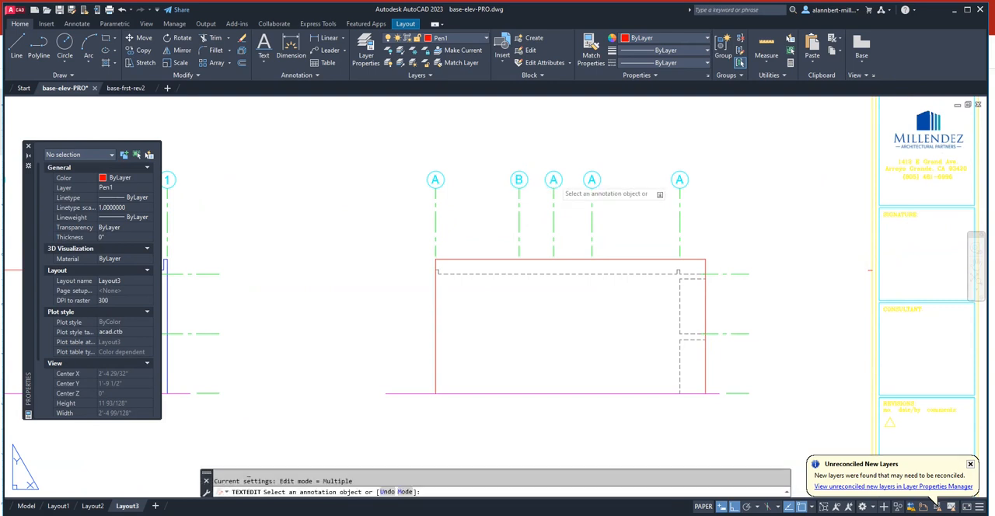
left_click(554, 182)
left_click(581, 193)
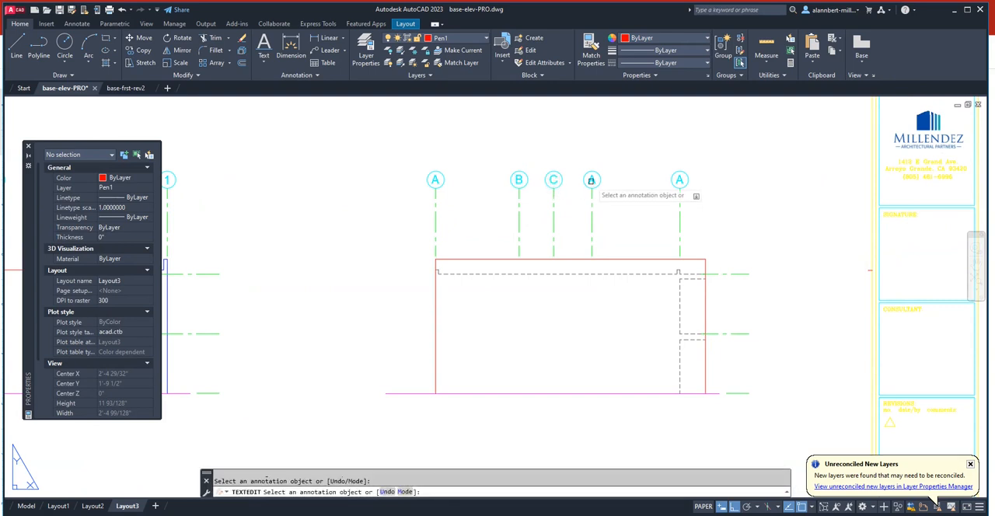
left_click(592, 184)
left_click(658, 189)
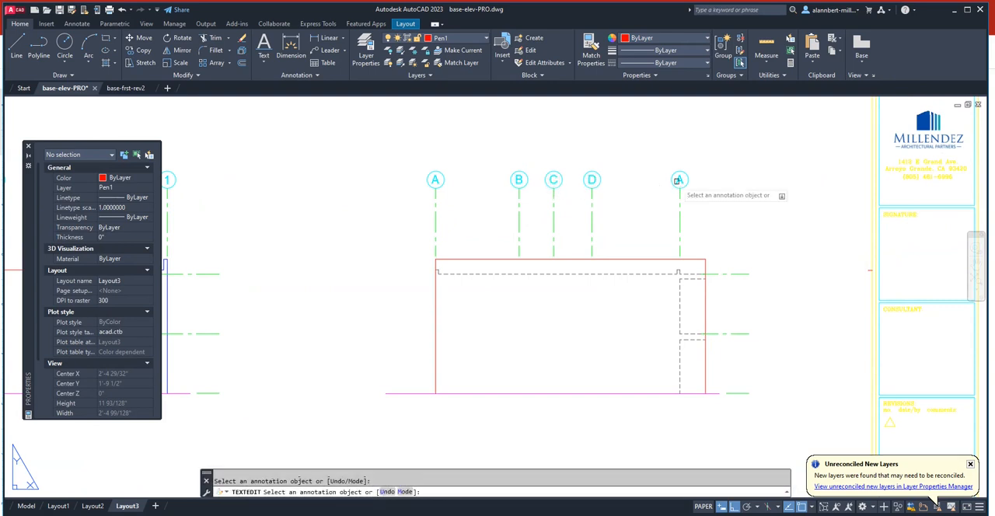
left_click(679, 181)
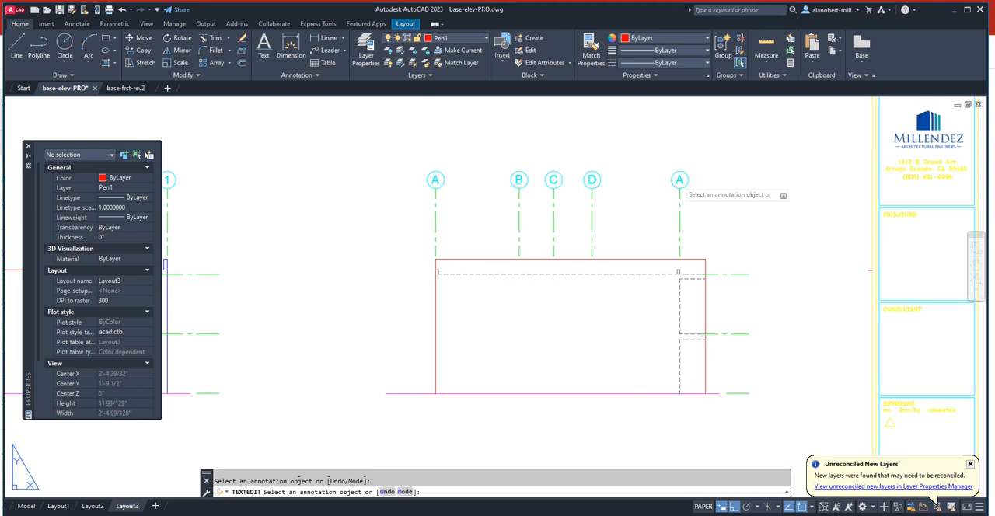
type("E")
left_click(649, 219)
scroll(644, 221, "down", 6)
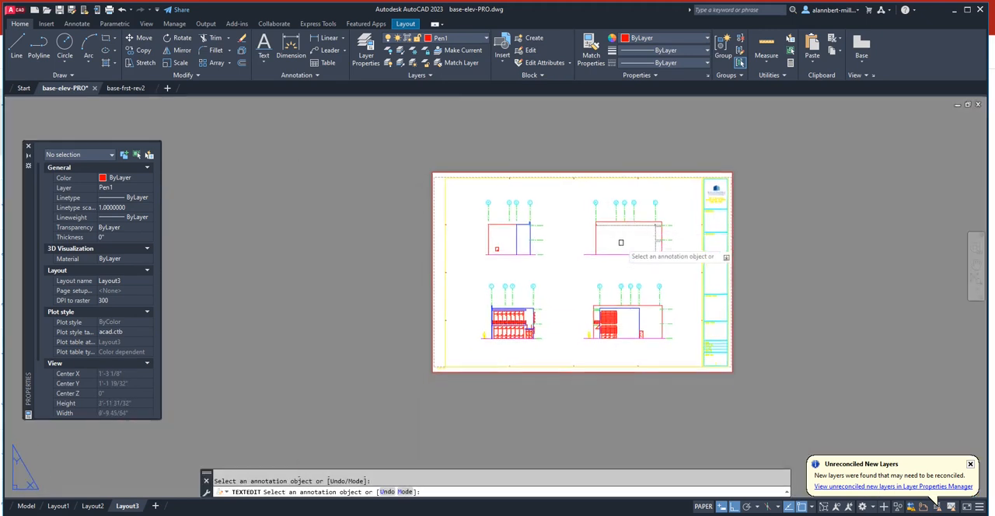
key("Escape")
- Save the base-elev-PRO drawing
middle_click_drag(620, 242, 564, 254)
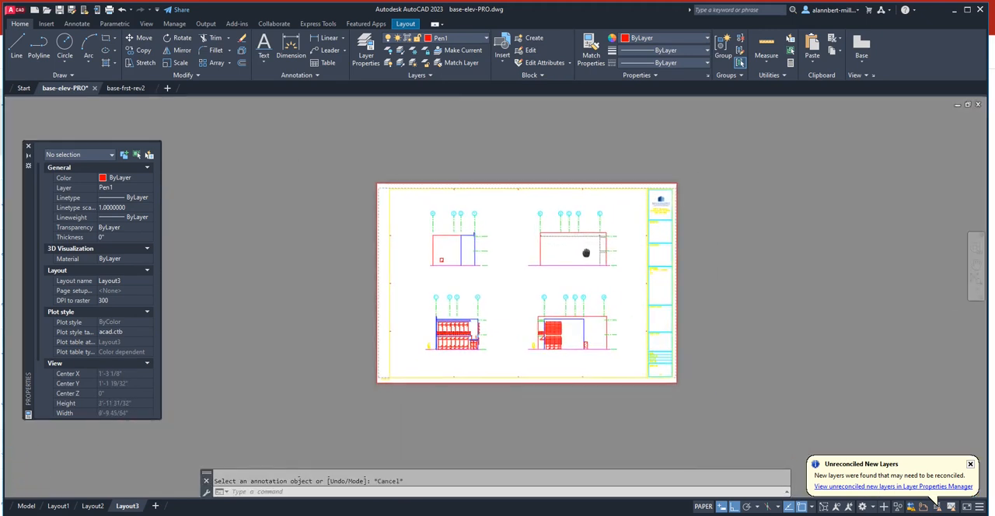
left_click(60, 14)
scroll(496, 274, "up", 2)
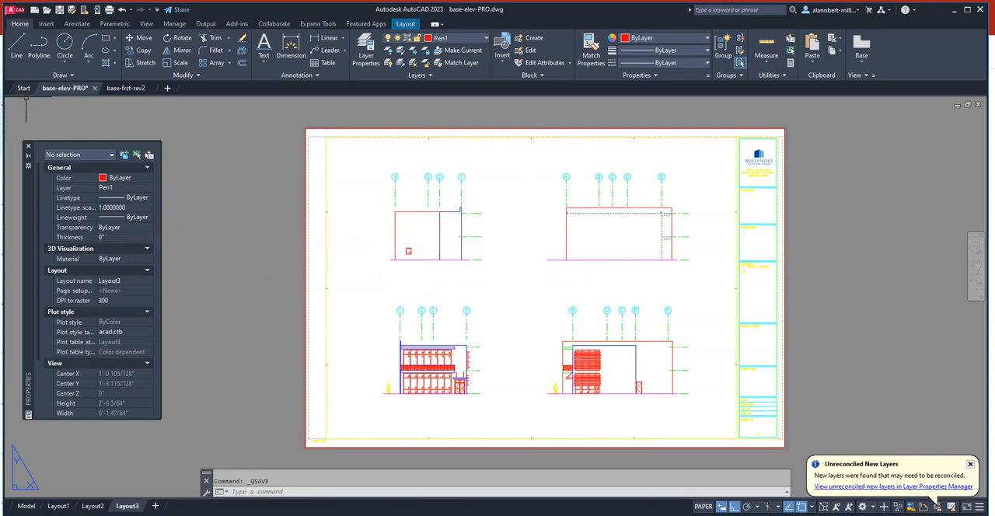
- Examine the numbered and lettered column grid in the base-frst-rev2 plan, and return to the base-elev-PRO sheet
left_click(128, 88)
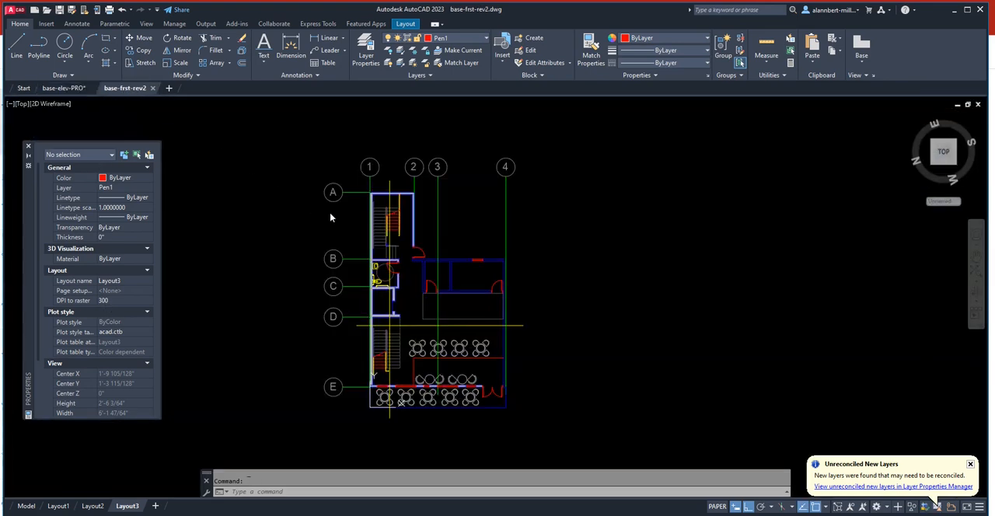
middle_click_drag(468, 207, 478, 238)
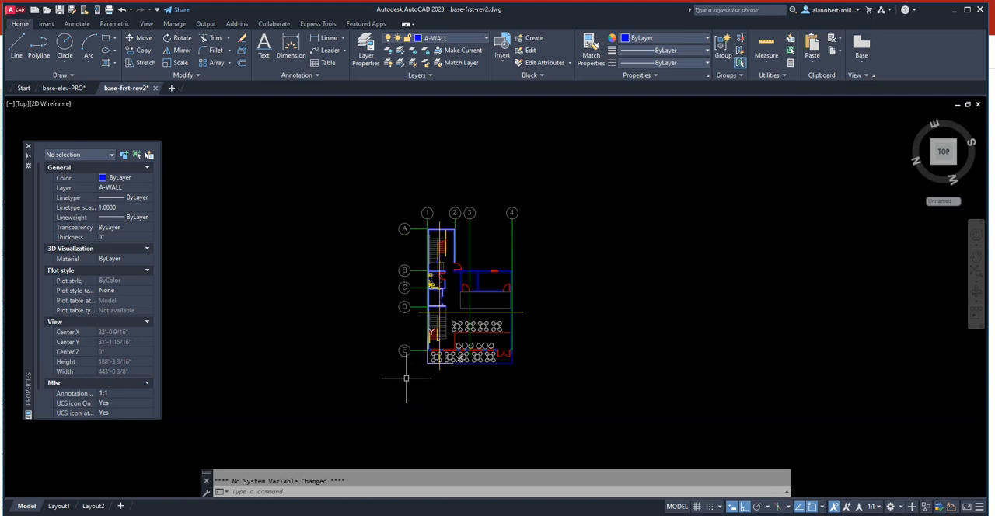
scroll(474, 260, "up", 2)
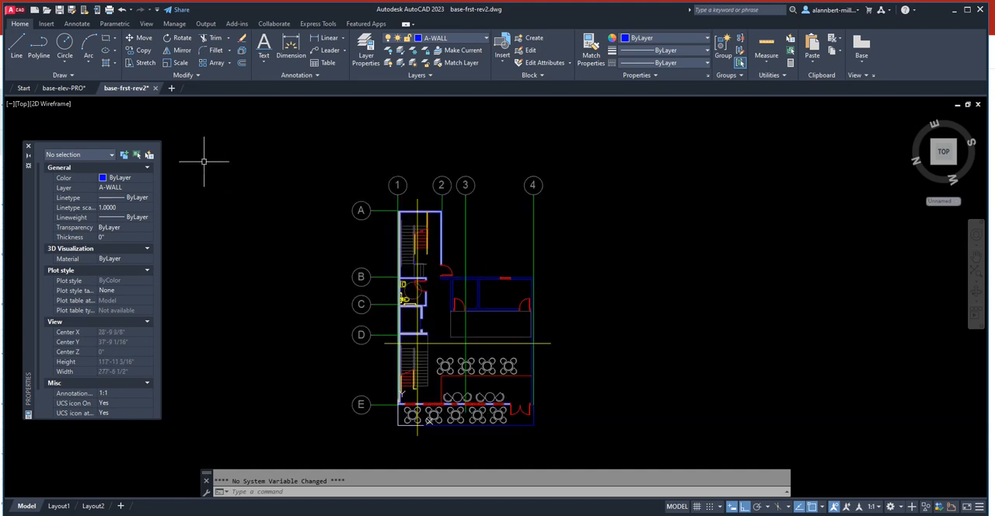
left_click(67, 88)
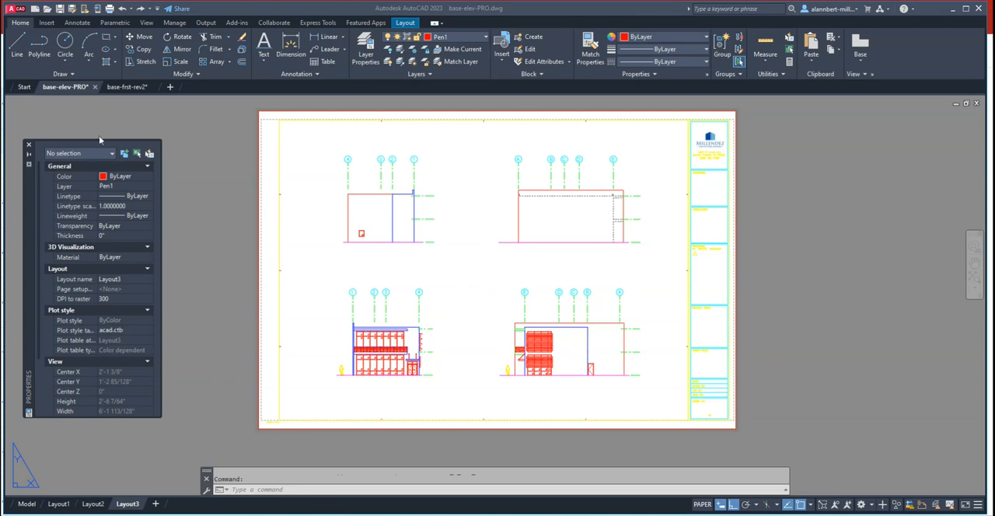
- Examine the column grid in the base-frst-rev2 model-space plan, and return to Layout3 of base-elev-PRO
mouse_move(122, 89)
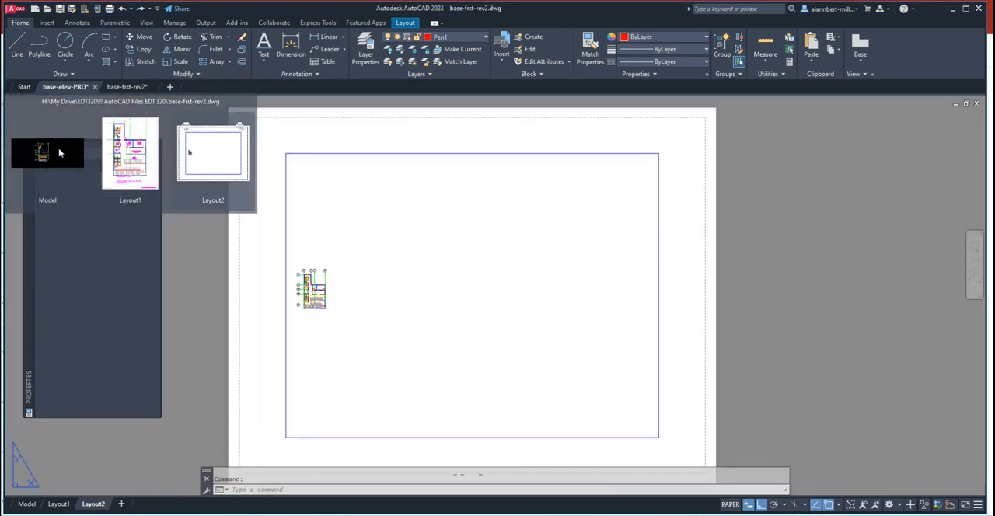
left_click(60, 153)
scroll(429, 196, "down", 3)
scroll(429, 196, "up", 3)
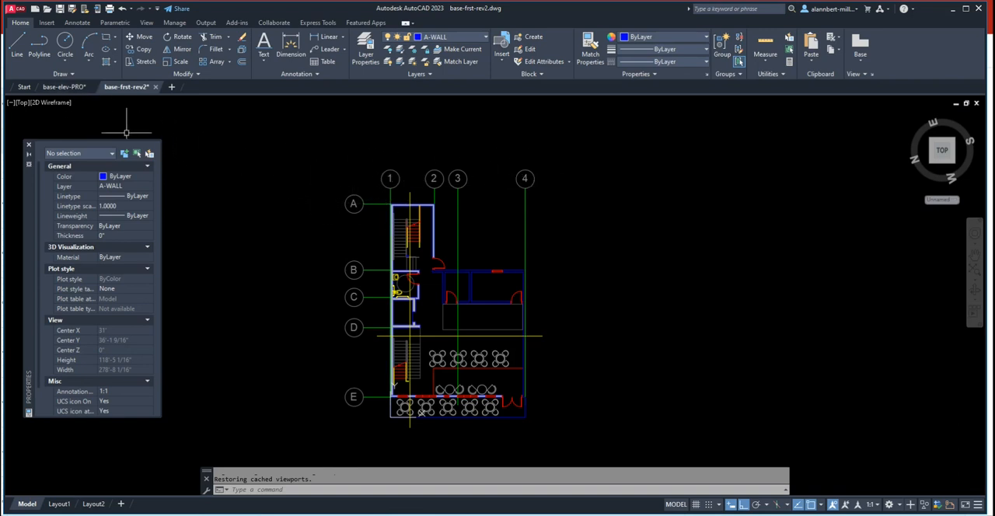
left_click(64, 86)
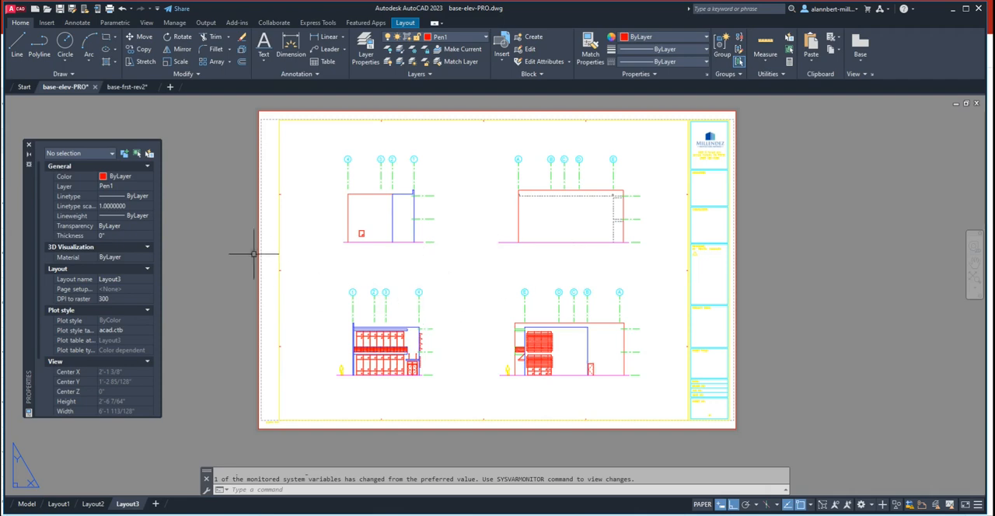
left_click(124, 87)
scroll(451, 419, "down", 4)
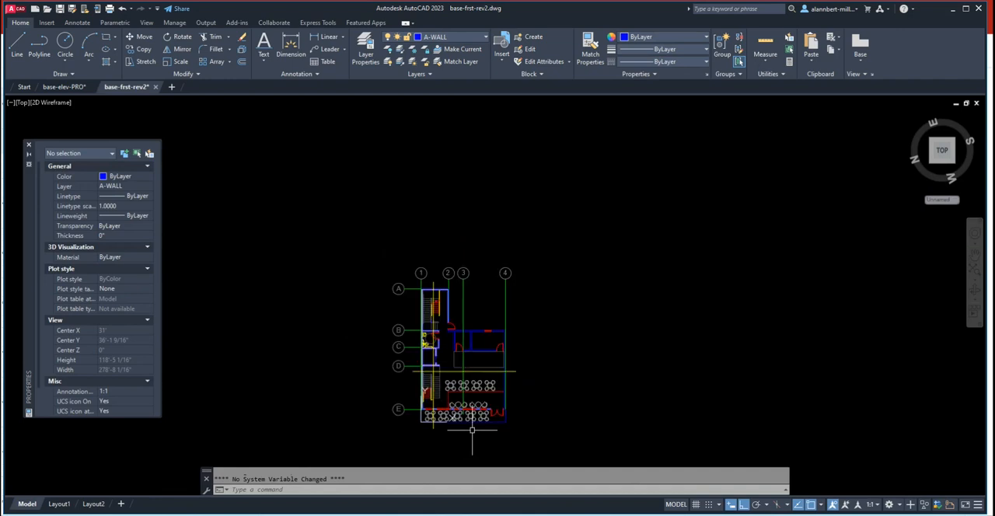
scroll(444, 369, "up", 5)
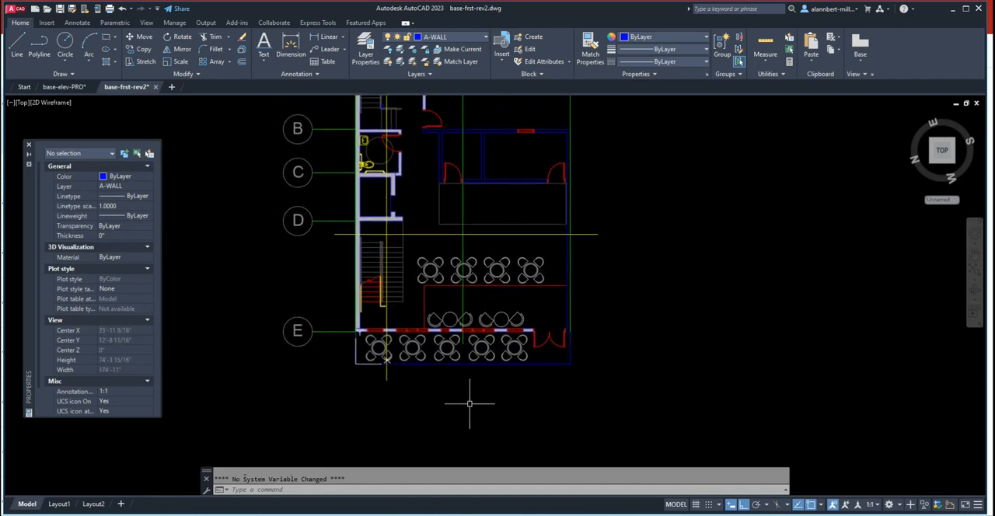
scroll(471, 400, "down", 2)
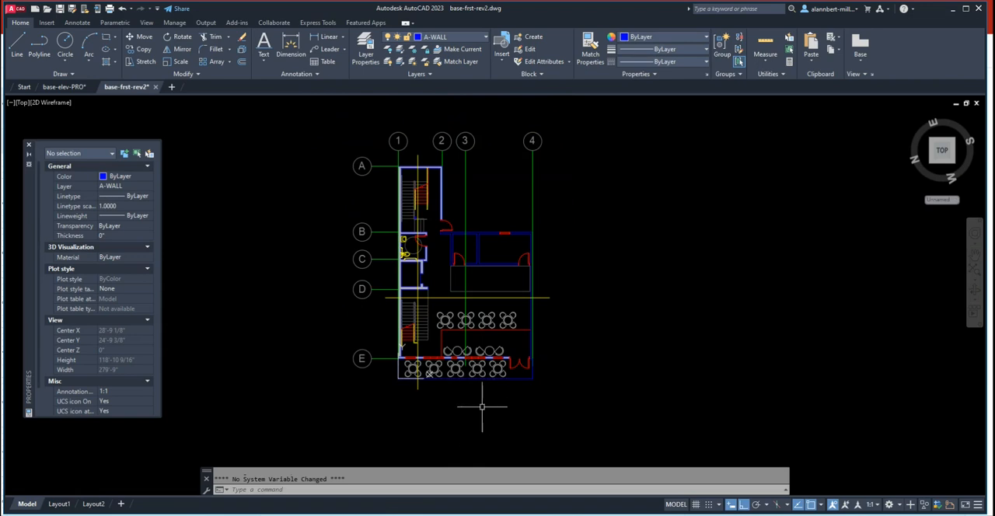
scroll(482, 405, "up", 2)
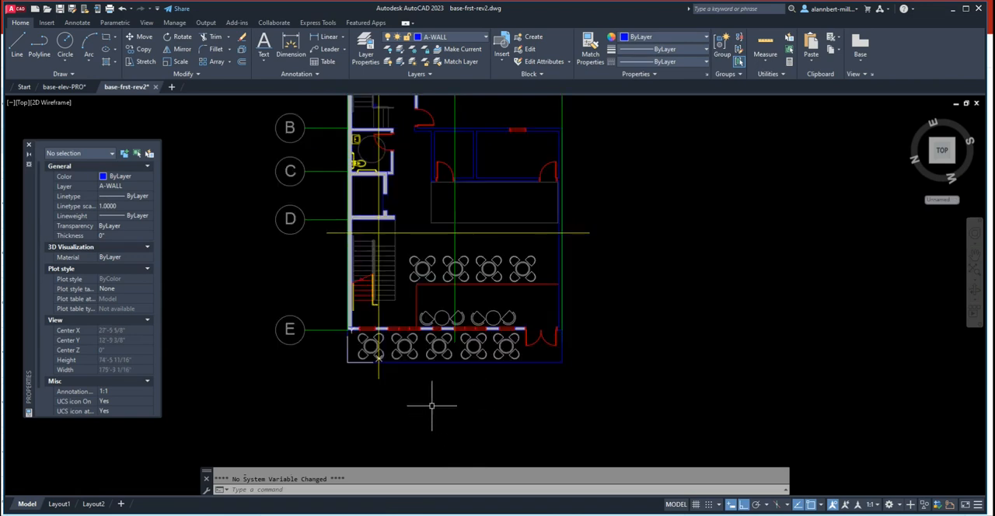
scroll(452, 405, "down", 1)
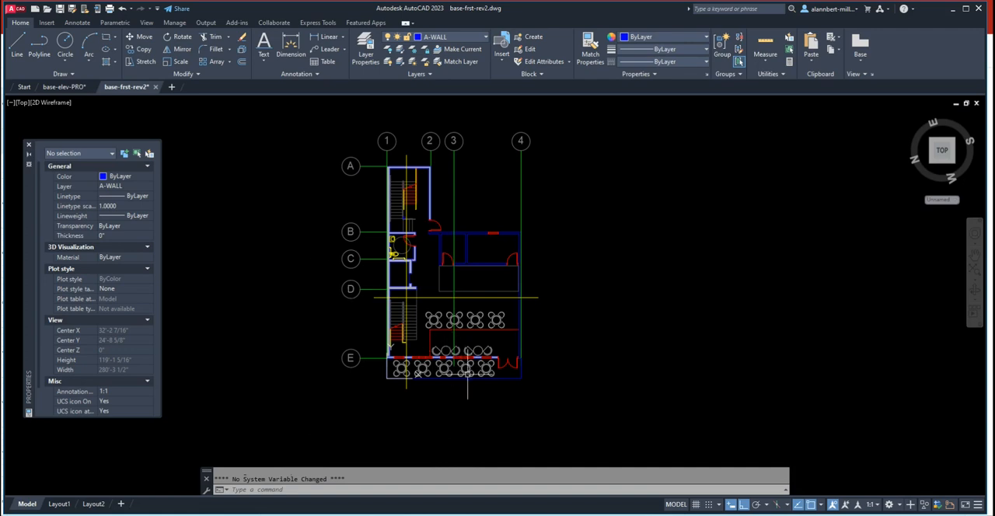
left_click(67, 91)
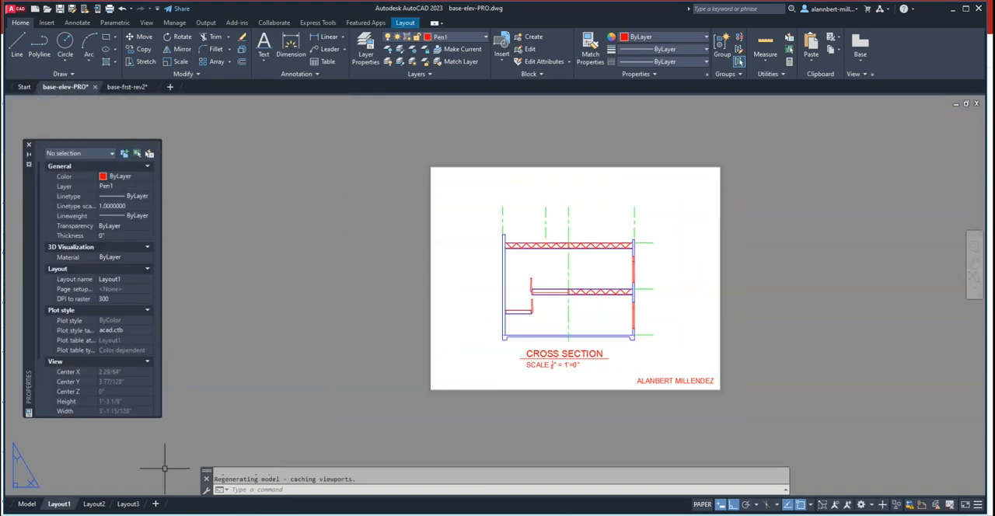
left_click(128, 504)
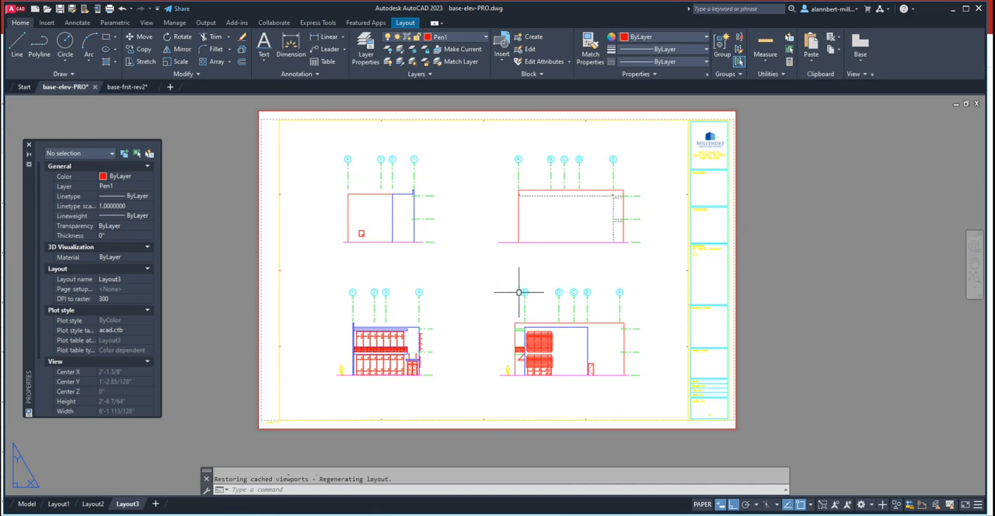
- Examine the four labelled elevations and the title block on the Layout3 sheet
scroll(489, 333, "up", 2)
scroll(454, 330, "down", 4)
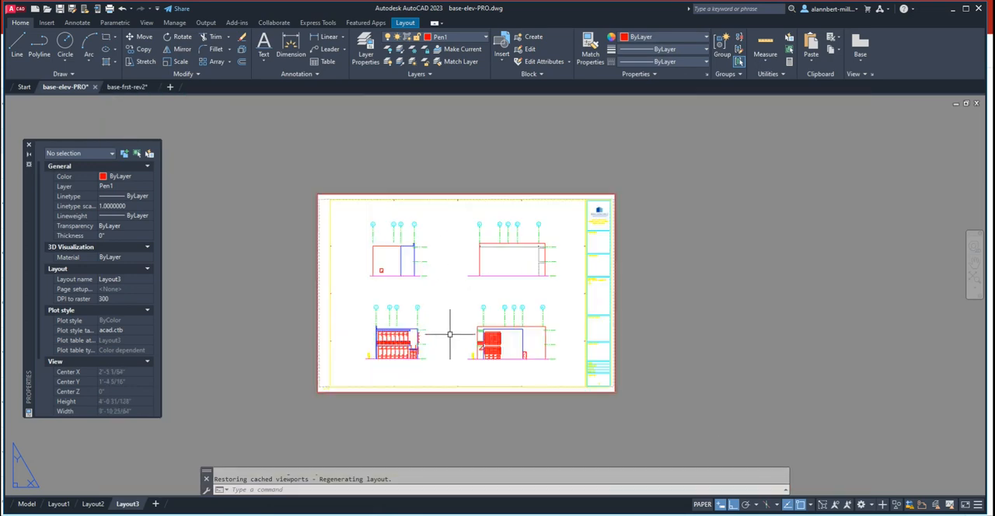
scroll(411, 350, "up", 2)
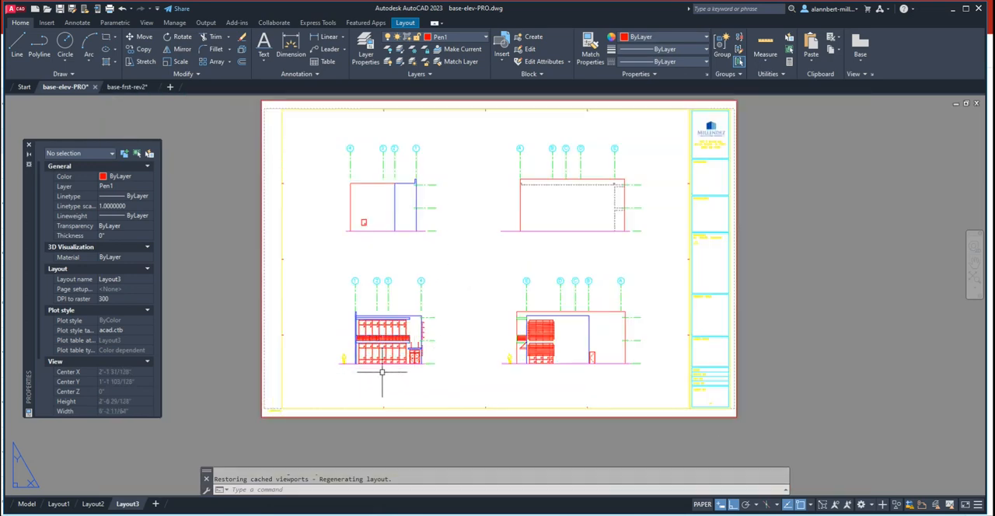
middle_click_drag(443, 364, 439, 378)
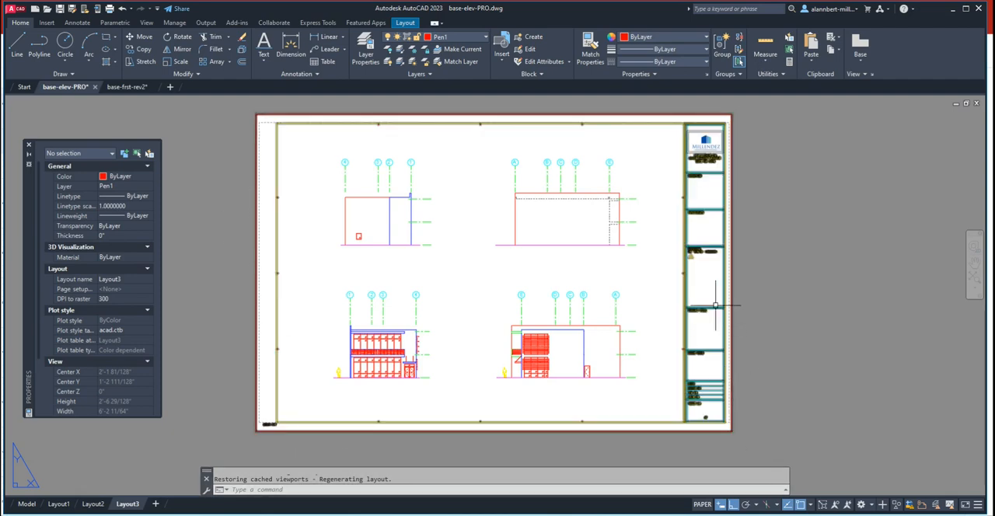
scroll(715, 305, "up", 6)
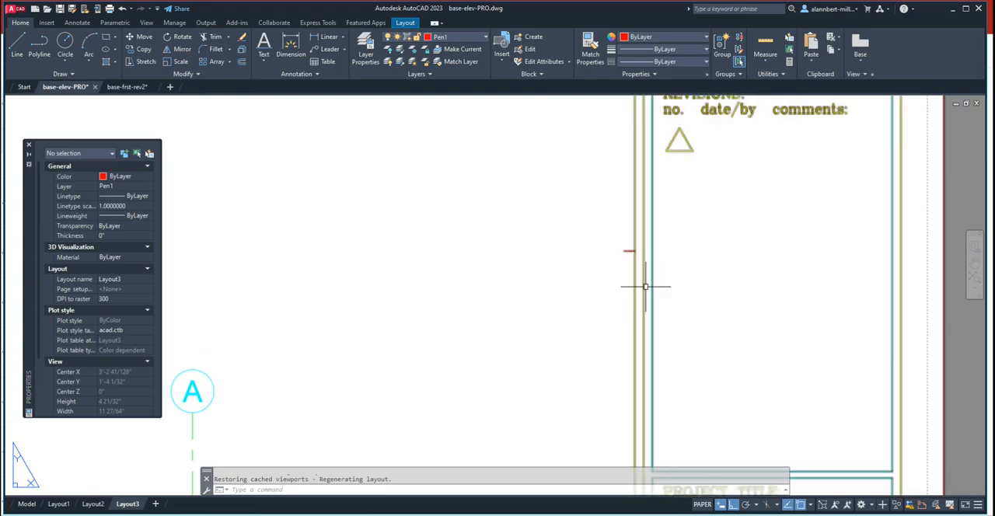
scroll(645, 286, "down", 7)
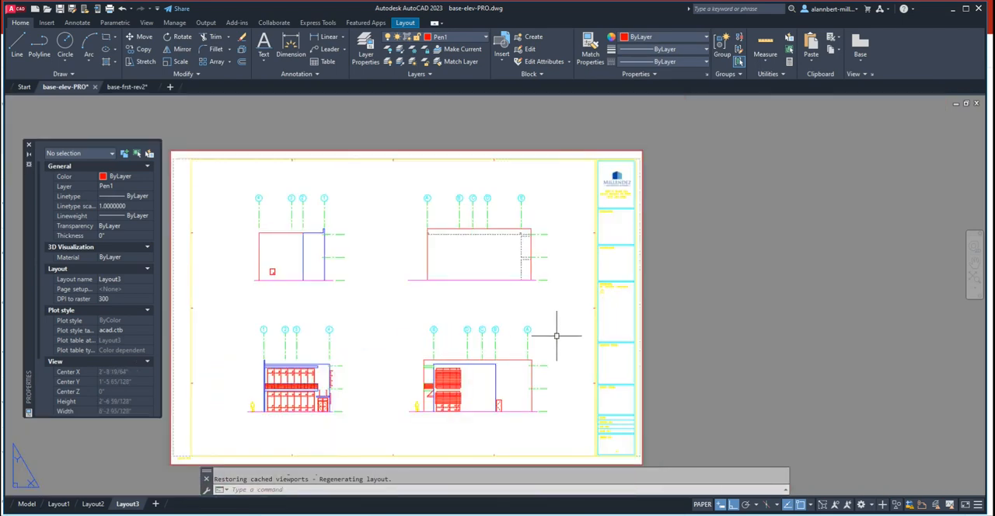
middle_click_drag(556, 336, 613, 315)
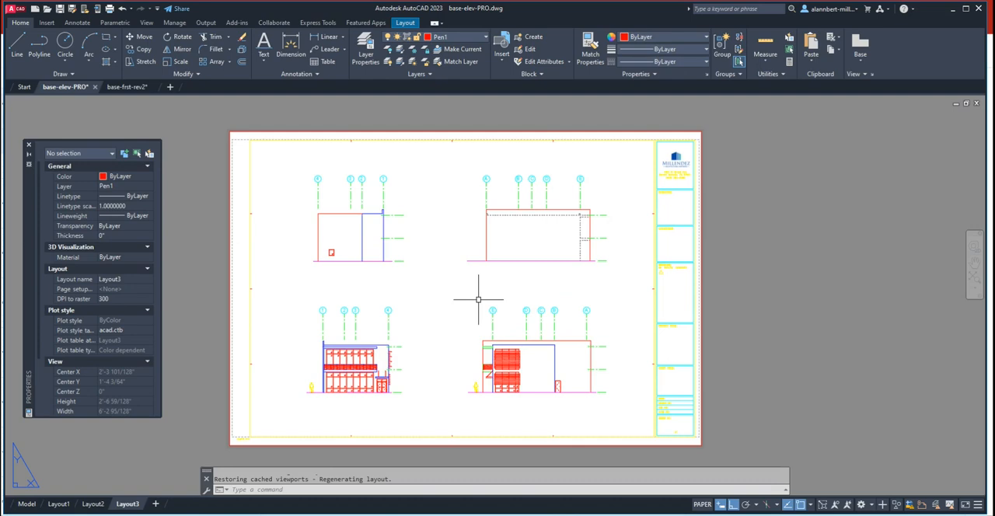
- Move the short vertical line at grid E's roof slab edge in the lower-right elevation to layer Pen5, and return to paper space
scroll(513, 373, "up", 3)
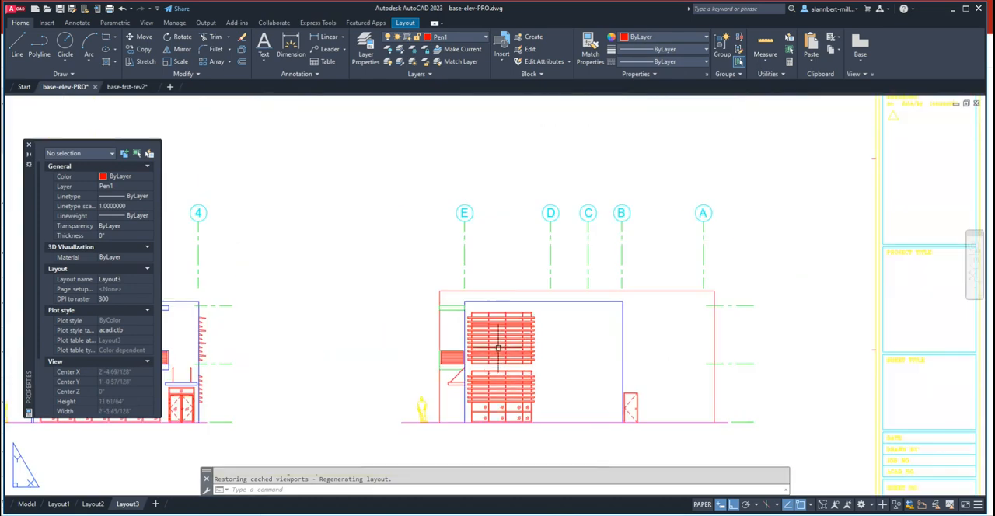
scroll(498, 354, "up", 2)
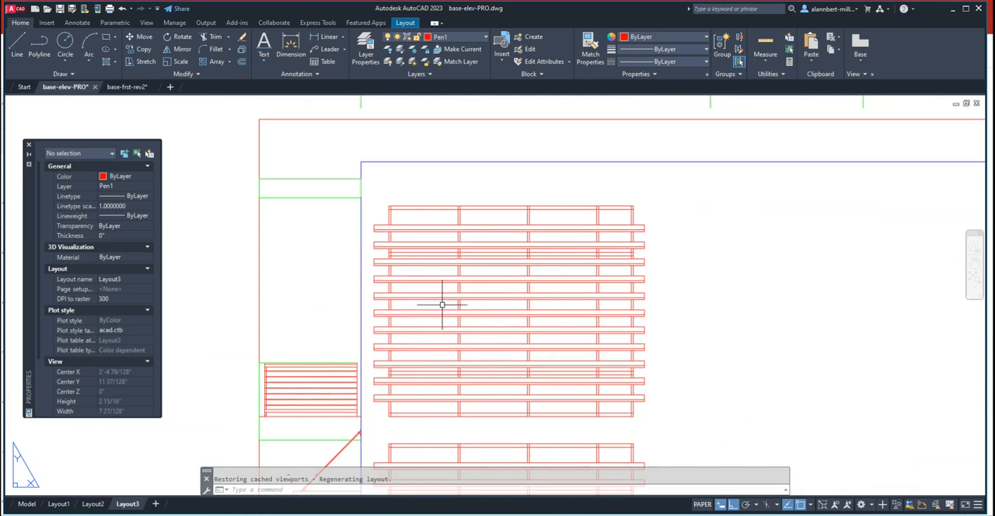
scroll(435, 307, "down", 5)
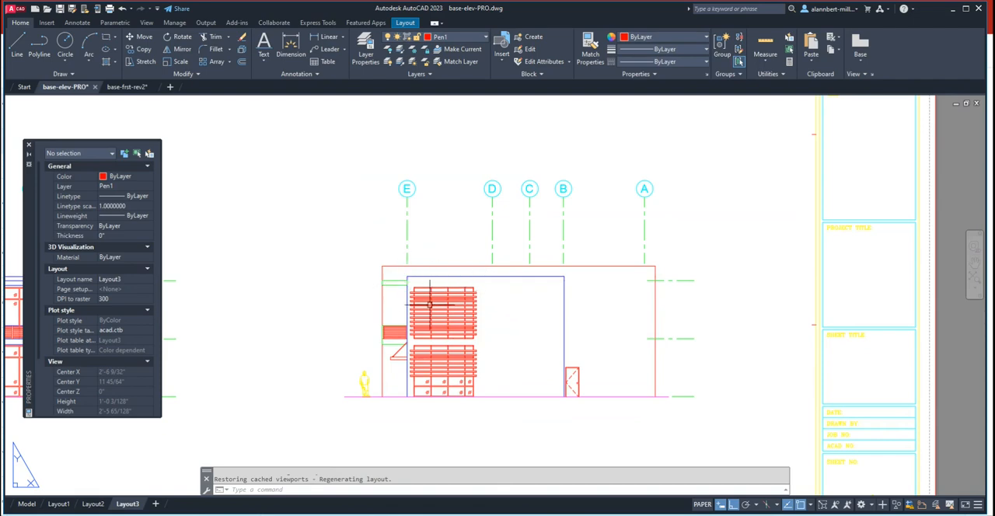
scroll(406, 277, "up", 2)
scroll(405, 276, "up", 3)
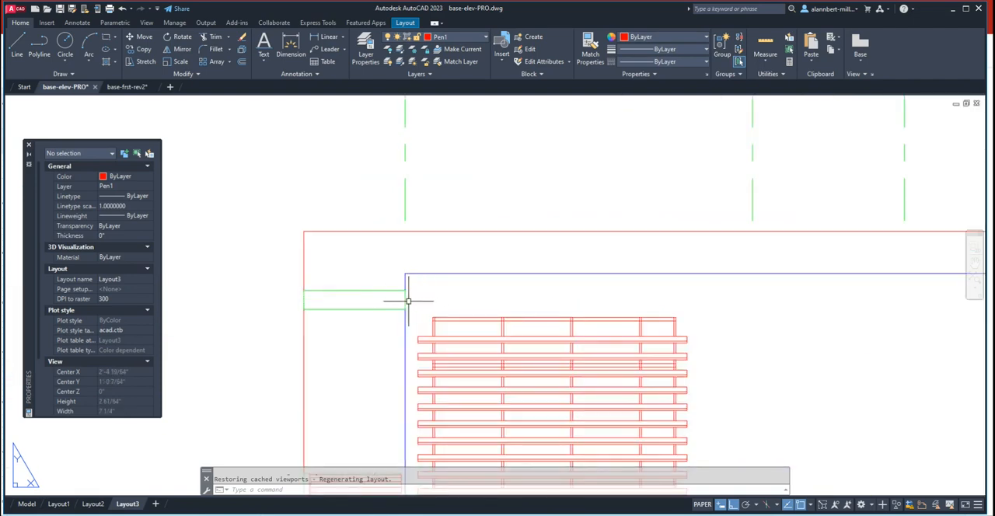
double_click(413, 299)
left_click(405, 299)
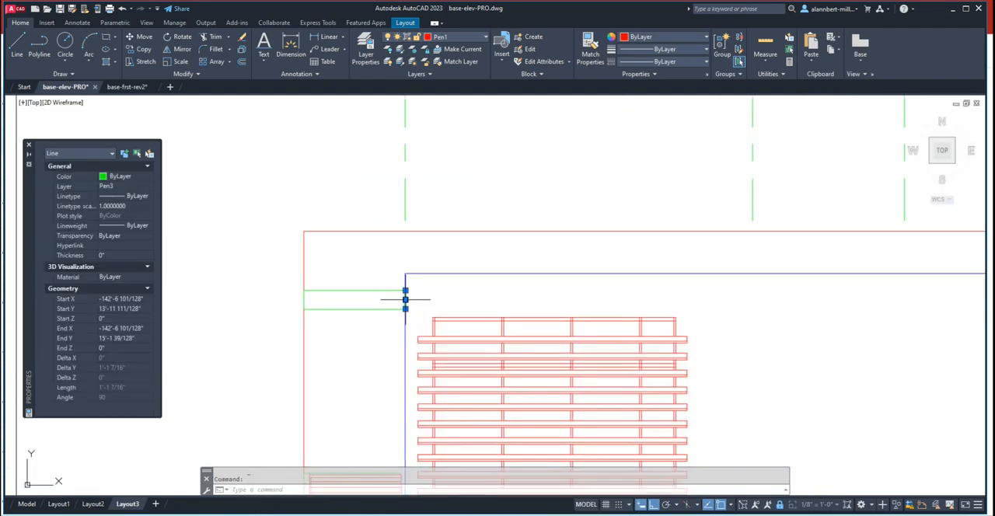
left_click(469, 37)
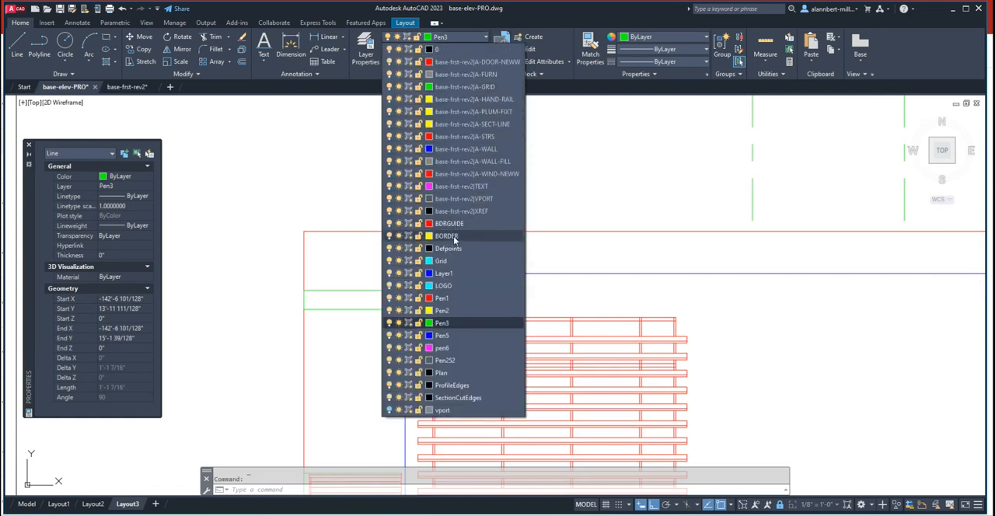
left_click(448, 336)
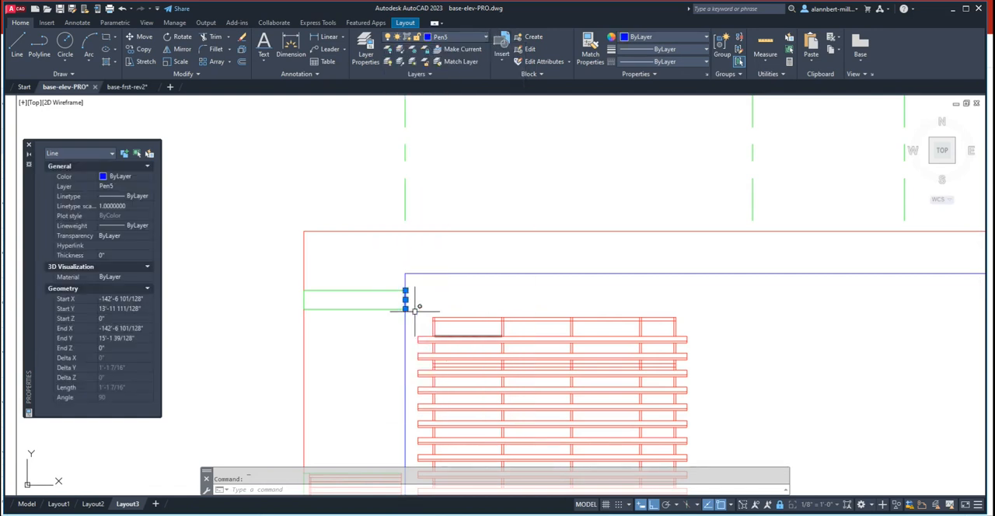
key("Escape")
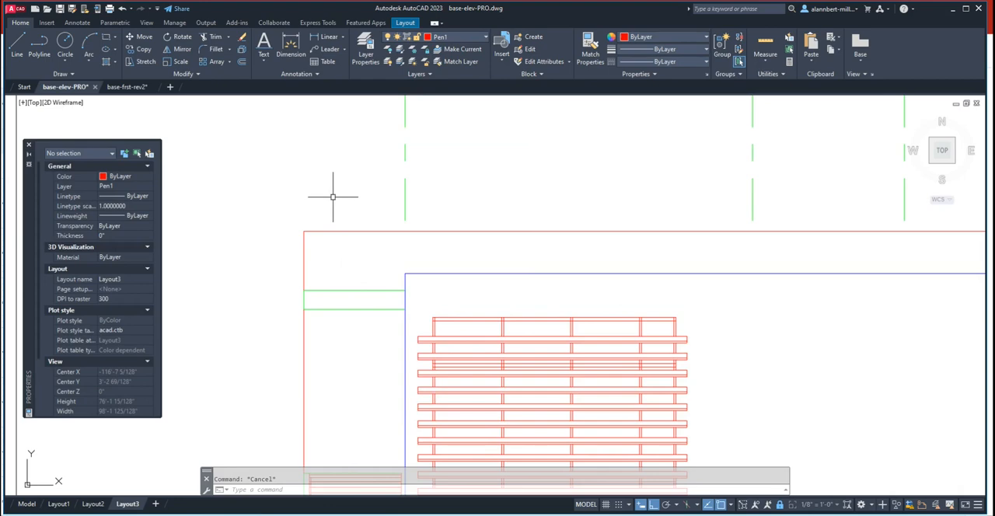
scroll(333, 197, "down", 7)
double_click(268, 257)
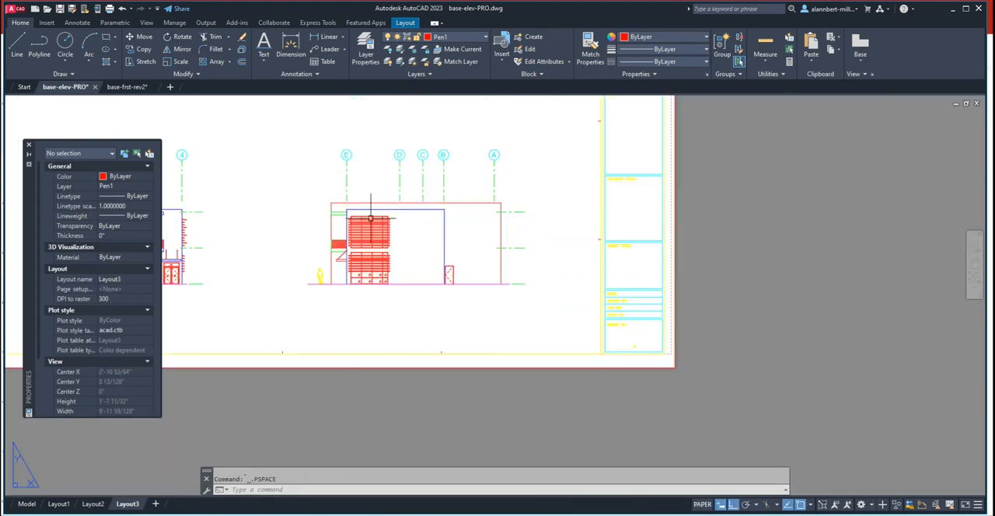
- Preview the Layout3 plot, inspect the elevations' lineweights and grid bubbles, and return to the full sheet
middle_click_drag(370, 219, 548, 303)
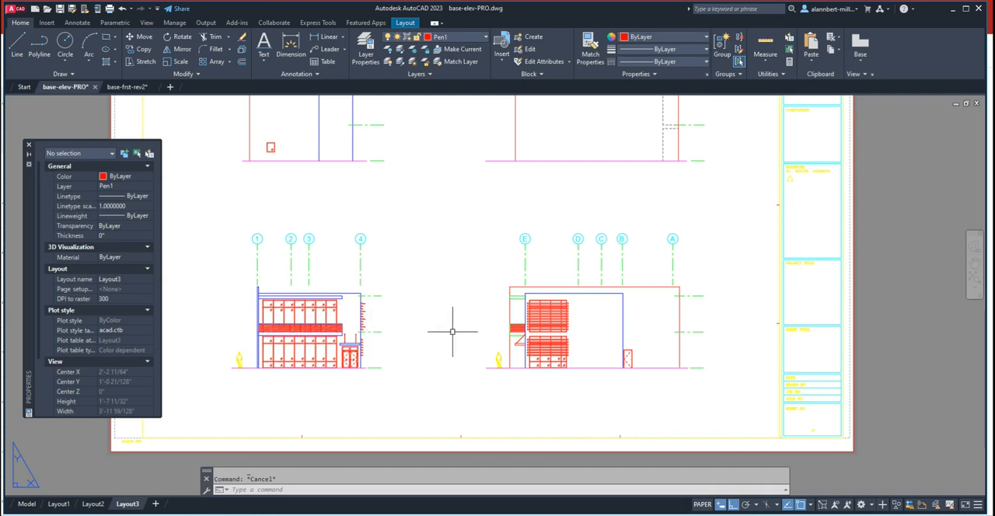
scroll(451, 331, "up", 2)
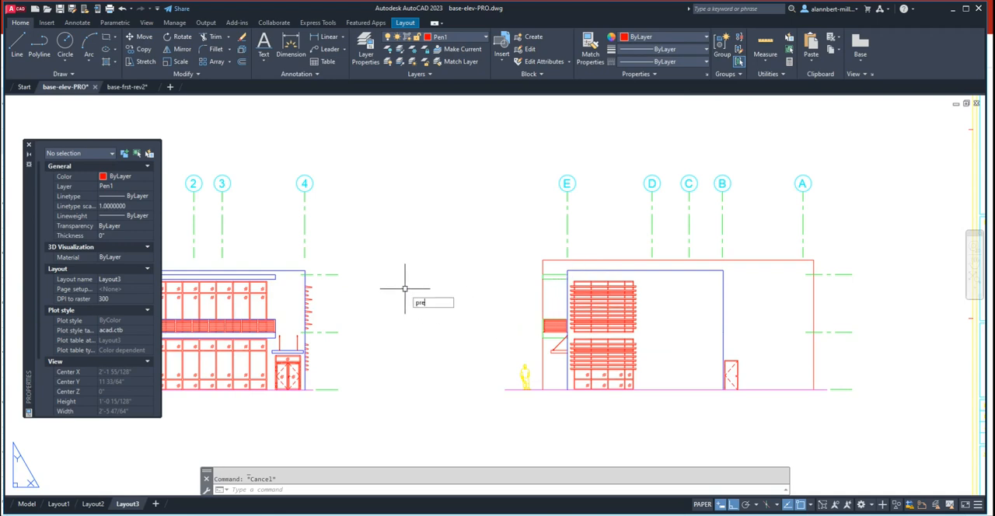
type("w")
key("Return")
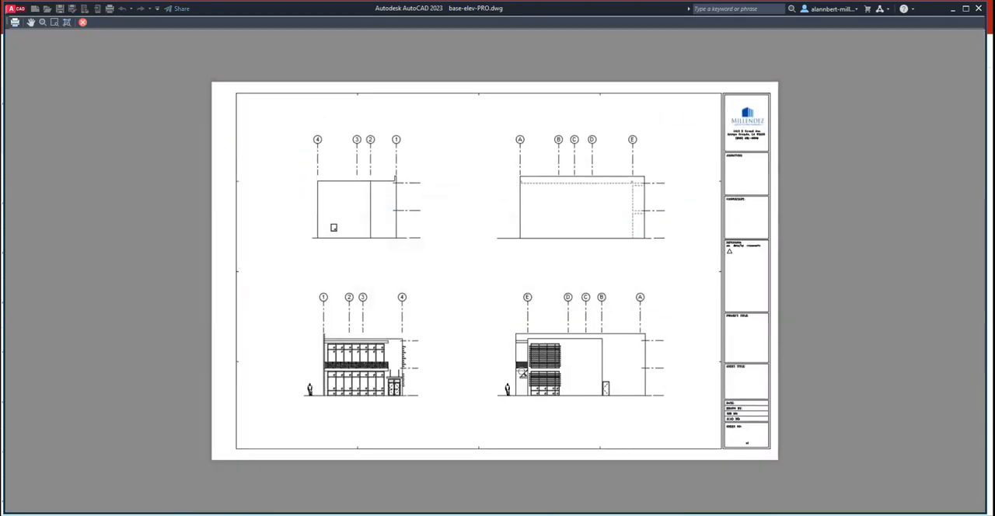
scroll(523, 369, "up", 13)
scroll(524, 299, "down", 11)
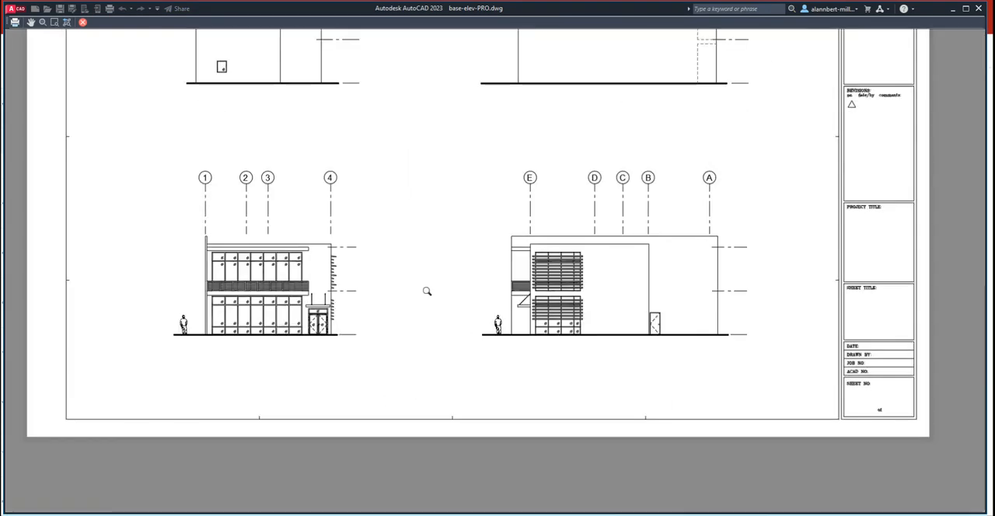
middle_click_drag(451, 268, 444, 322)
scroll(448, 317, "down", 3)
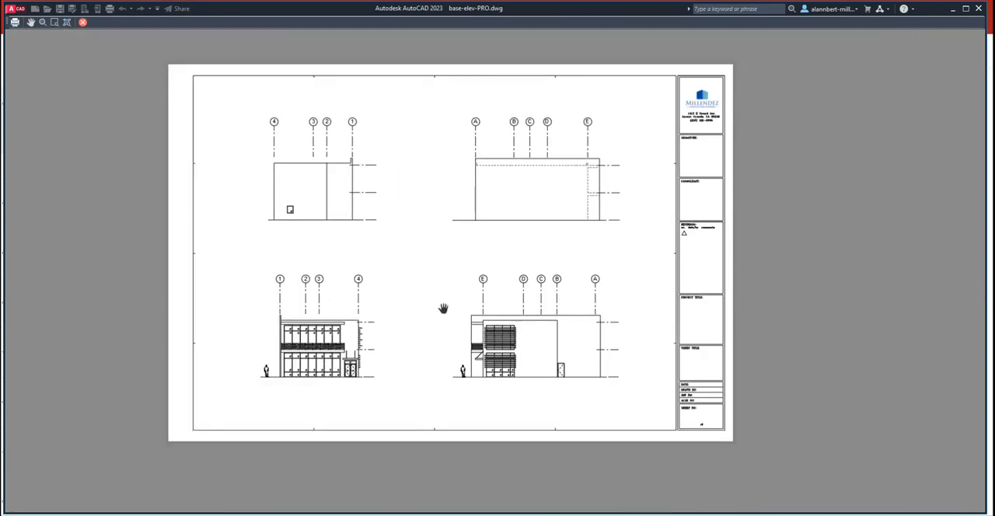
scroll(410, 298, "up", 3)
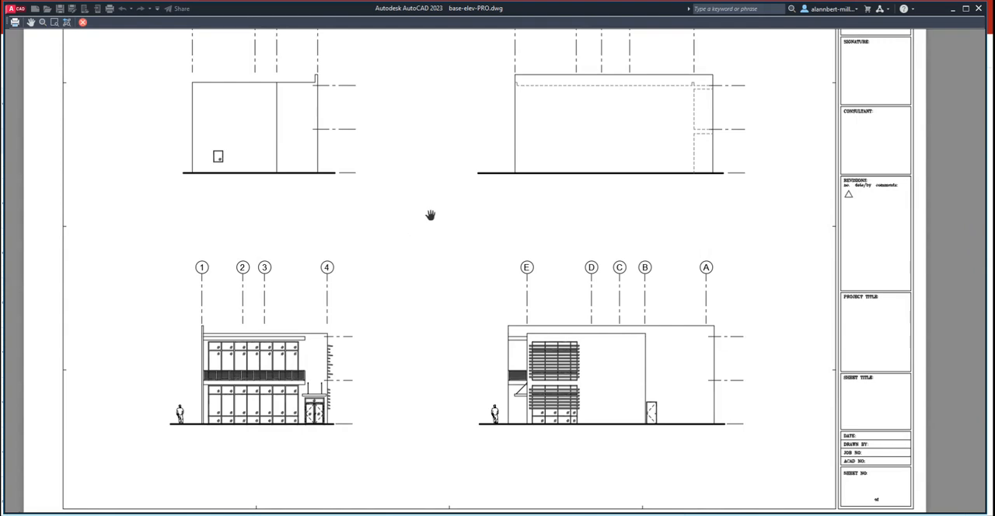
key("Escape")
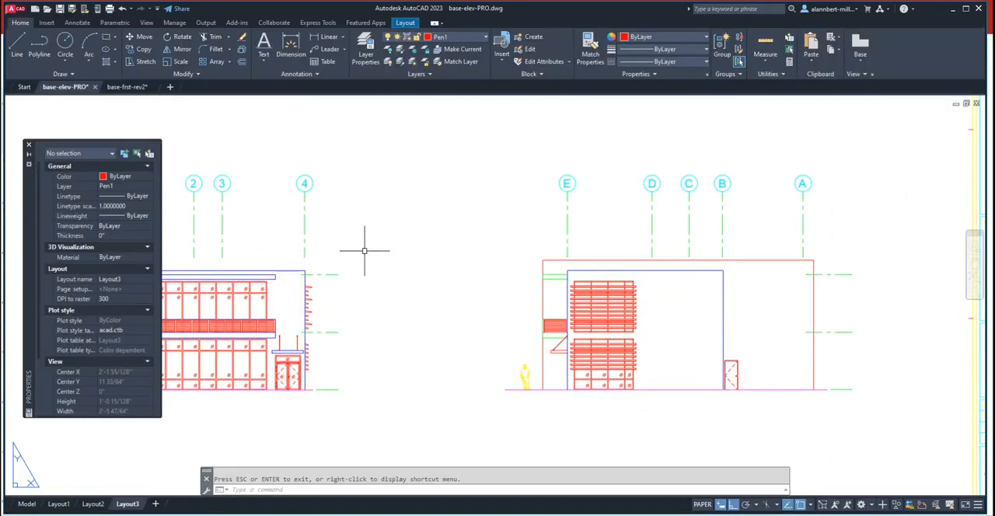
middle_click_drag(406, 256, 502, 306)
scroll(484, 236, "down", 2)
scroll(541, 280, "down", 2)
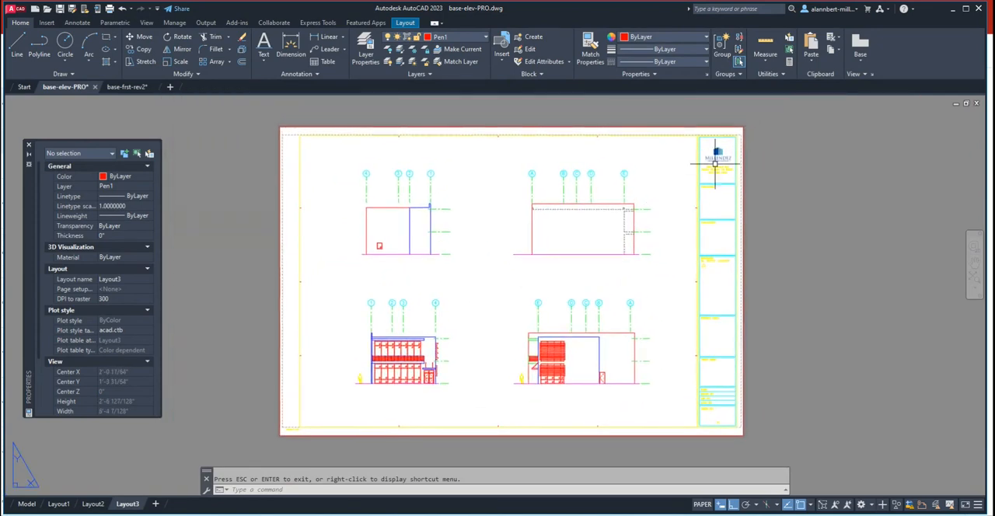
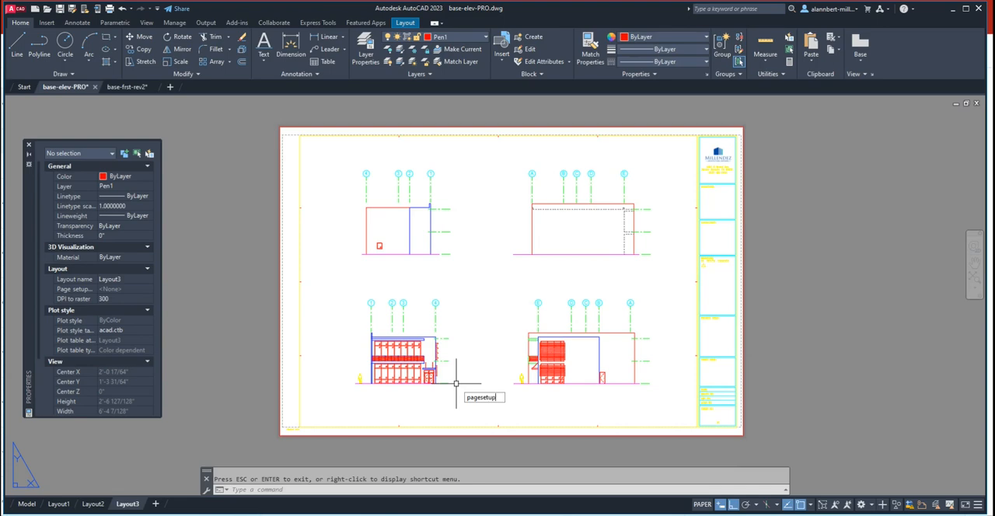
- Modify the Layout3 page setup to display plot styles on the sheet
key("Return")
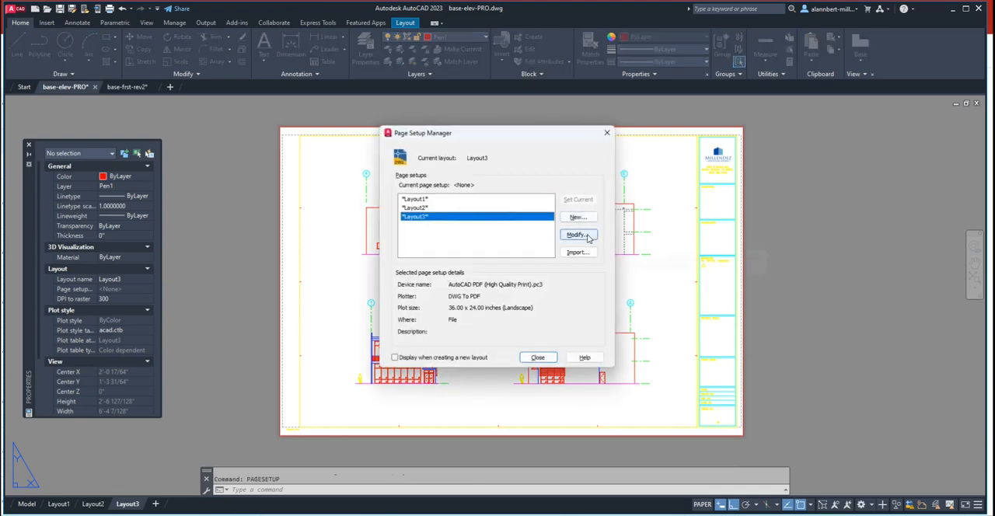
left_click(579, 234)
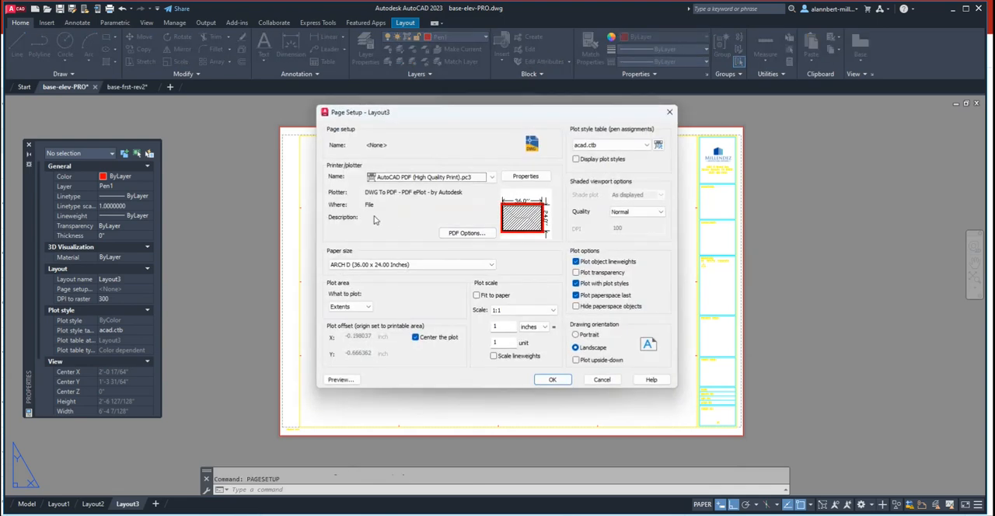
left_click(405, 178)
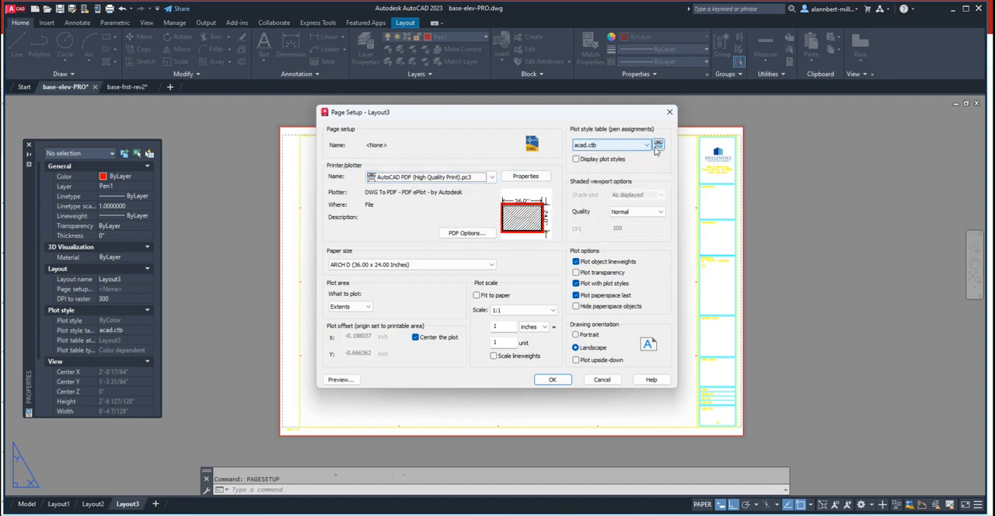
left_click(575, 159)
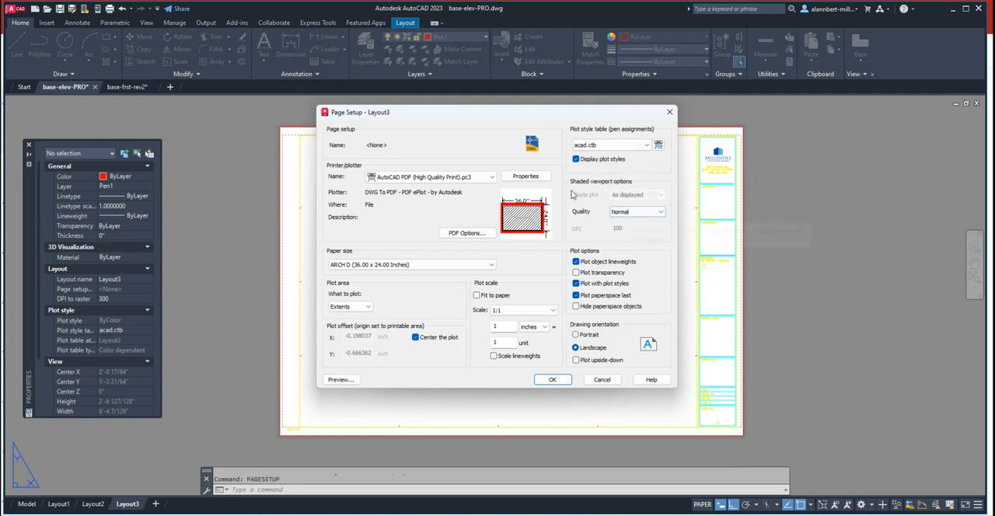
left_click(554, 379)
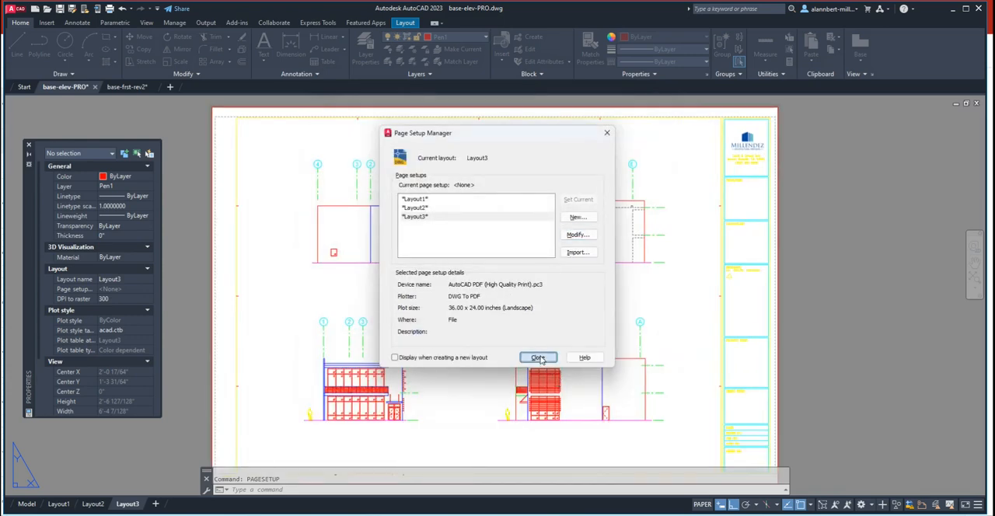
left_click(539, 357)
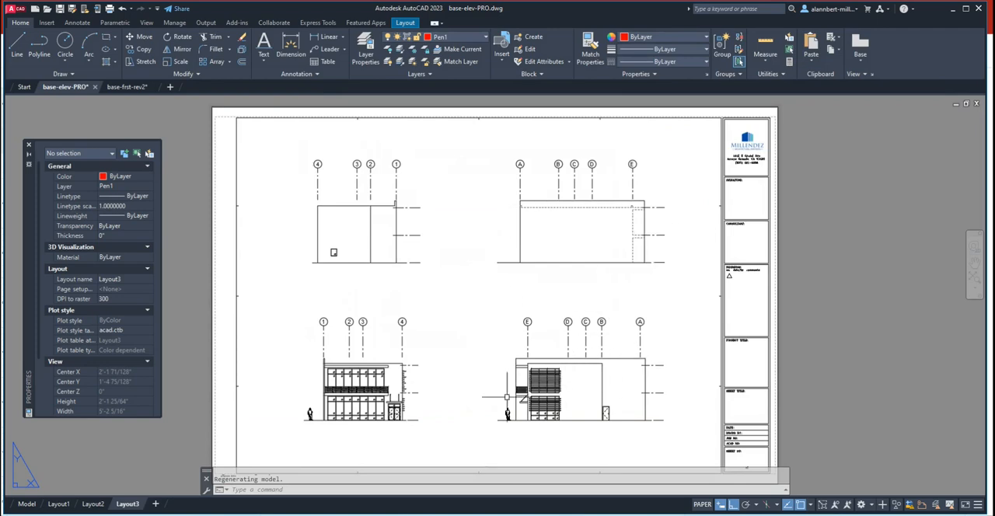
- Examine the elevations on the Layout3 sheet with plot styles displayed, including the storefront, balcony railing and sunshade details
scroll(356, 409, "up", 5)
scroll(357, 409, "up", 2)
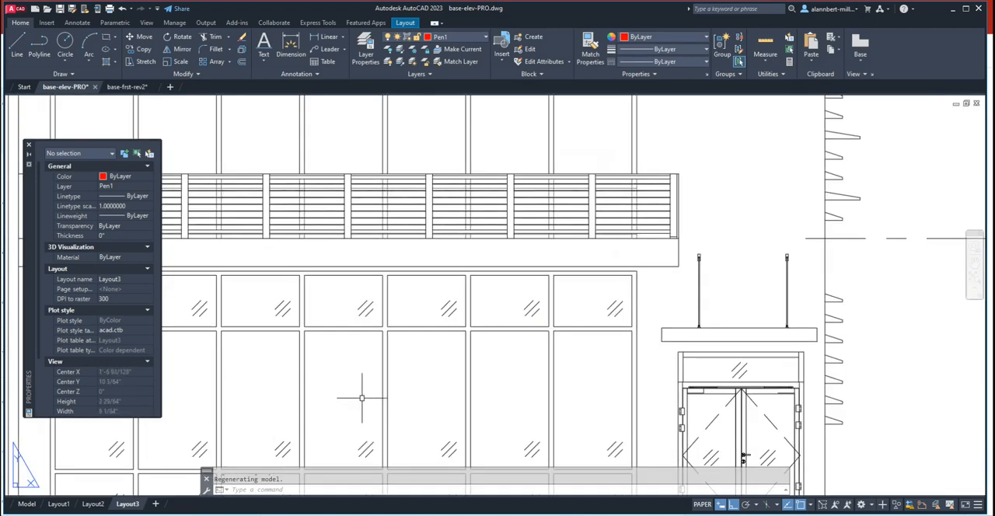
scroll(780, 214, "down", 2)
middle_click_drag(743, 224, 611, 334)
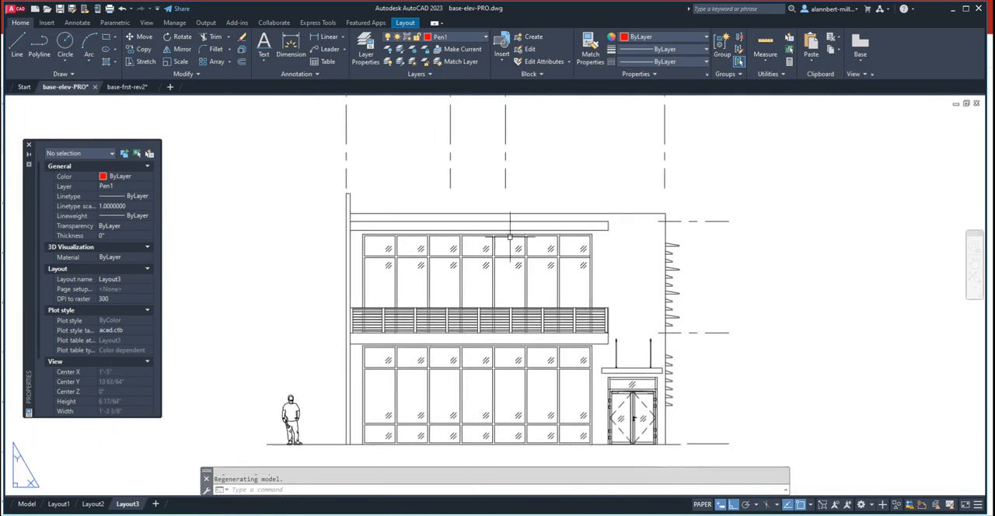
scroll(649, 237, "up", 5)
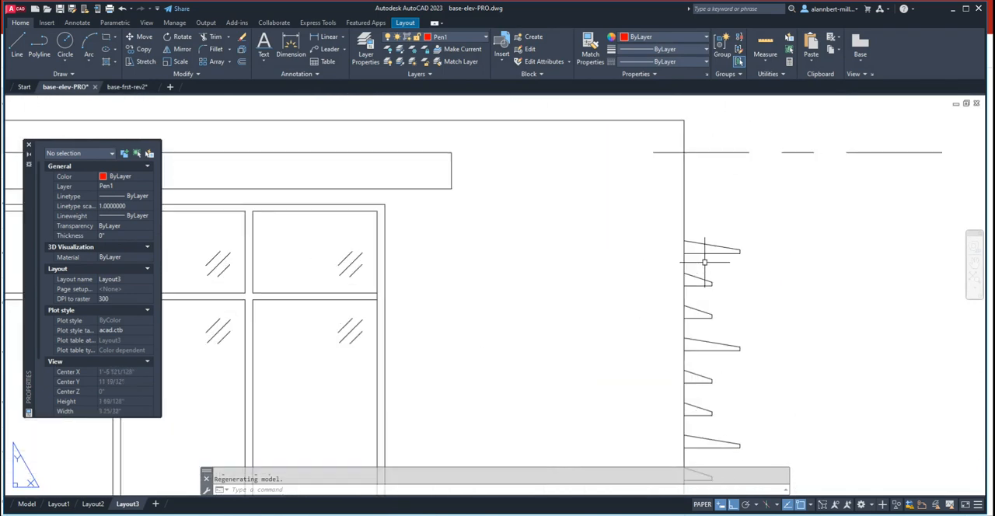
scroll(688, 223, "down", 8)
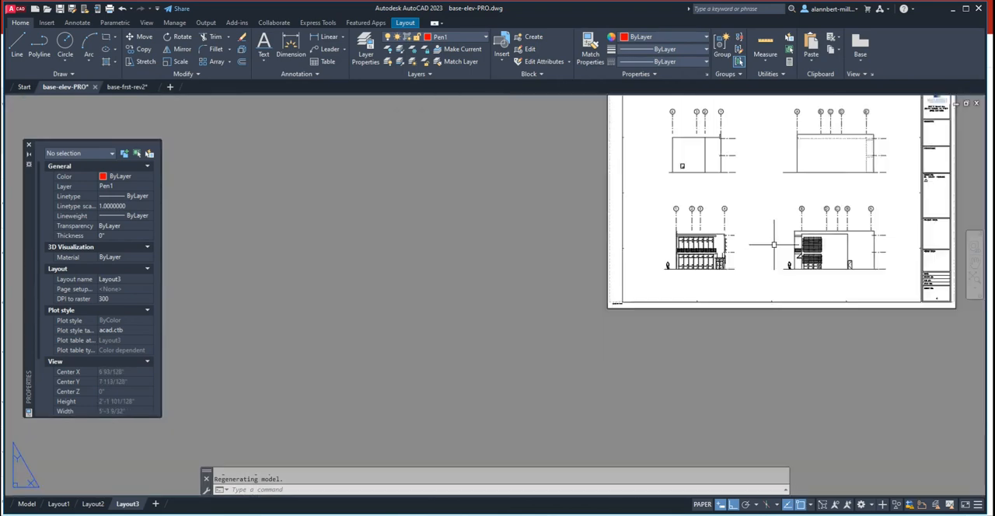
middle_click_drag(765, 252, 533, 295)
scroll(544, 291, "up", 6)
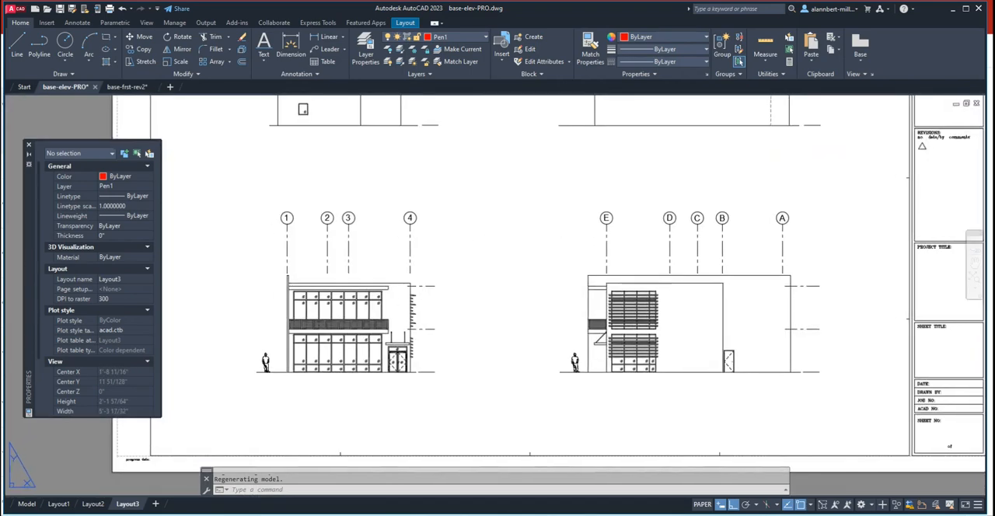
scroll(528, 277, "down", 4)
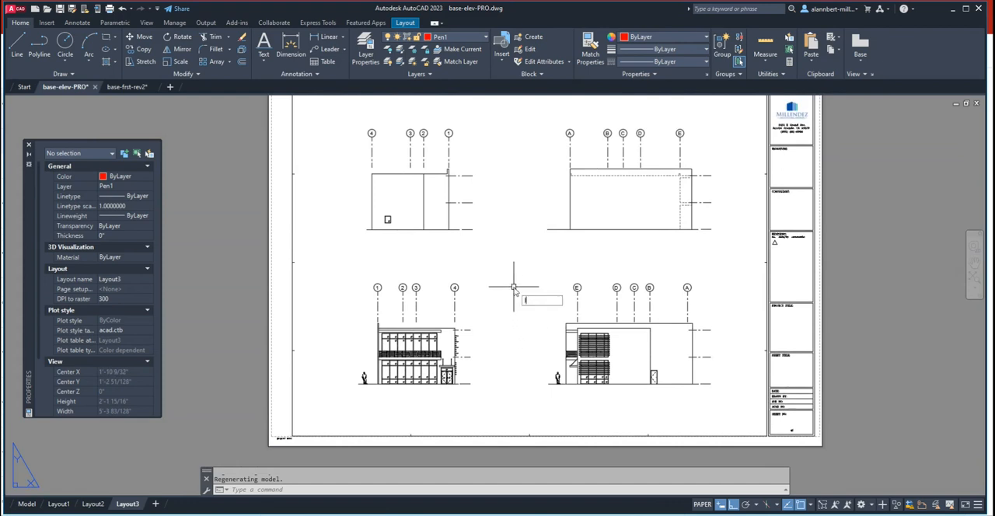
- Set the LWDISPLAY variable to on for Layout3
type("Lwdisp")
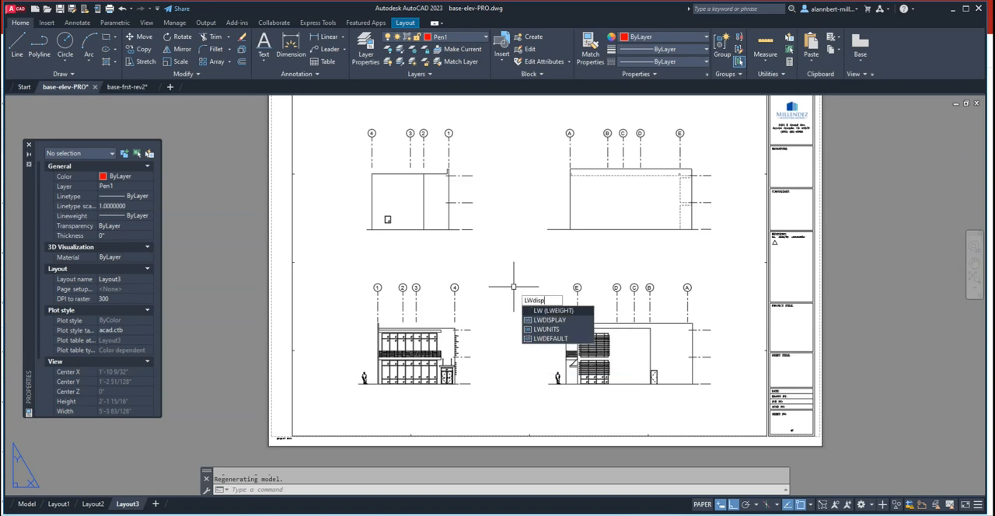
type("la")
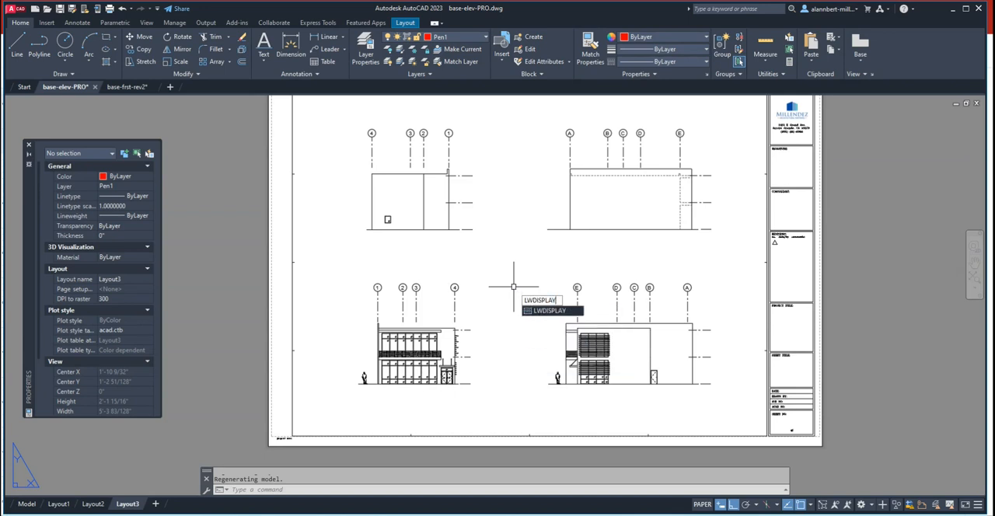
key("Return")
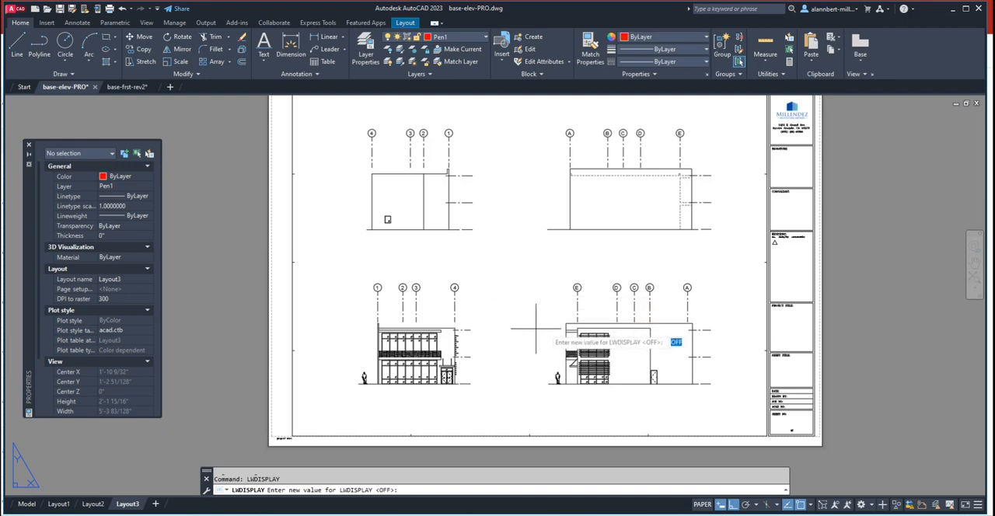
scroll(573, 329, "up", 5)
scroll(664, 310, "down", 3)
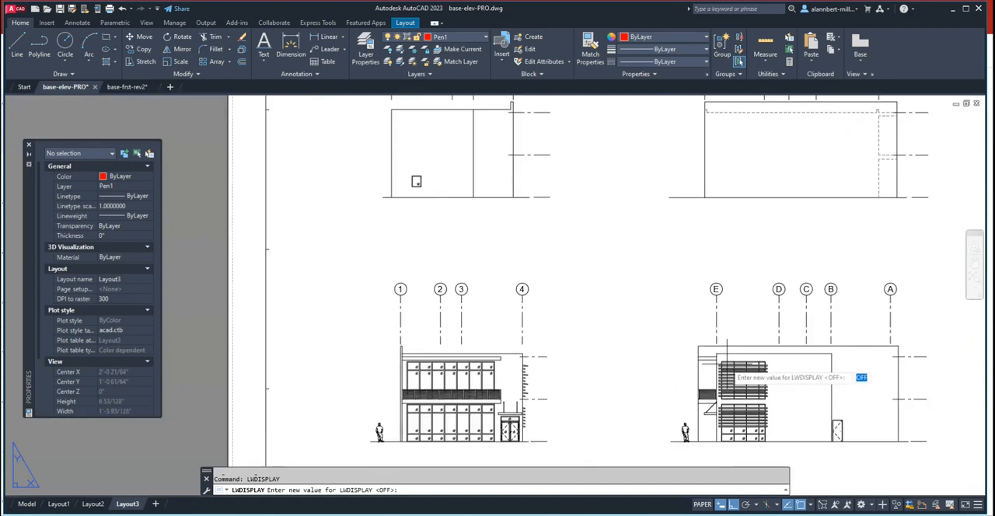
scroll(821, 373, "up", 4)
scroll(575, 311, "down", 3)
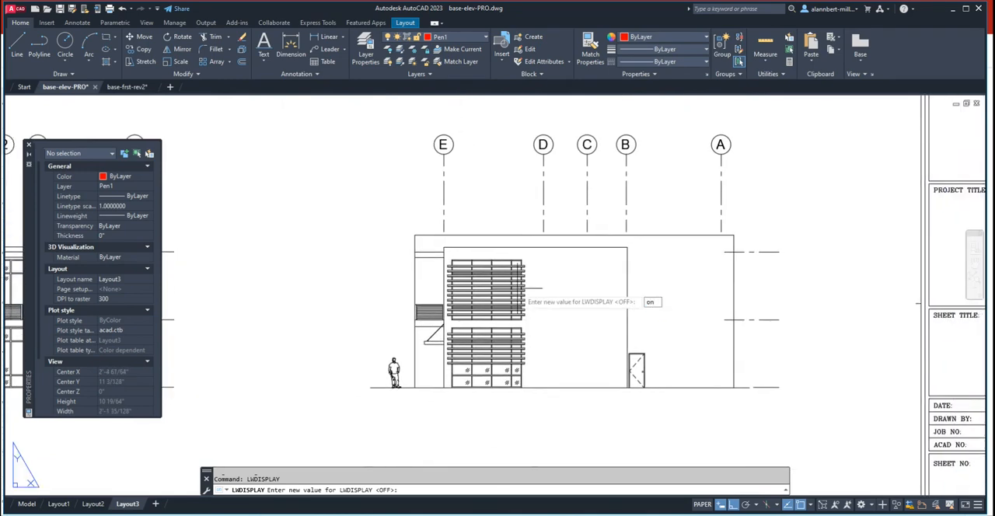
key("Return")
- Examine the displayed lineweights of the lower-right elevation's ground line, walls, roof slab edge and grid lines
scroll(453, 399, "up", 4)
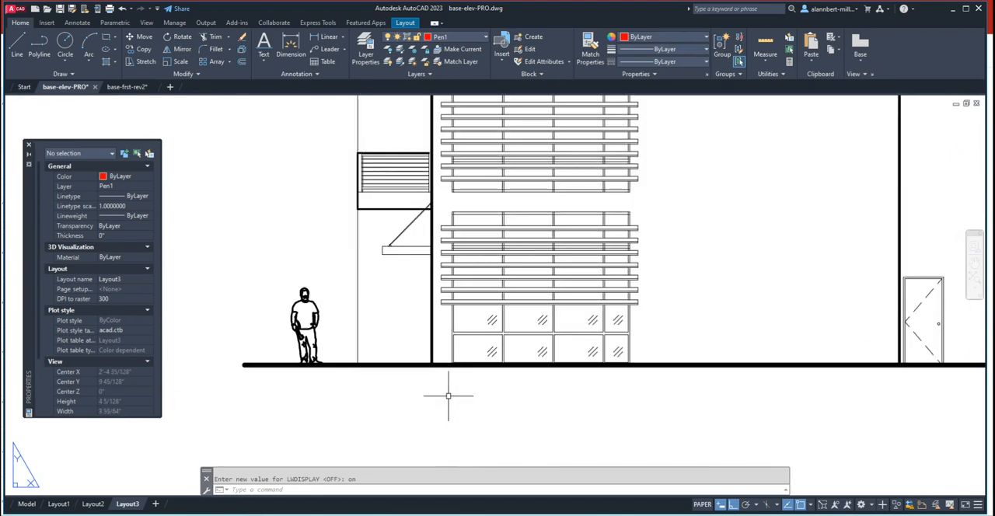
scroll(426, 356, "up", 1)
scroll(426, 350, "down", 5)
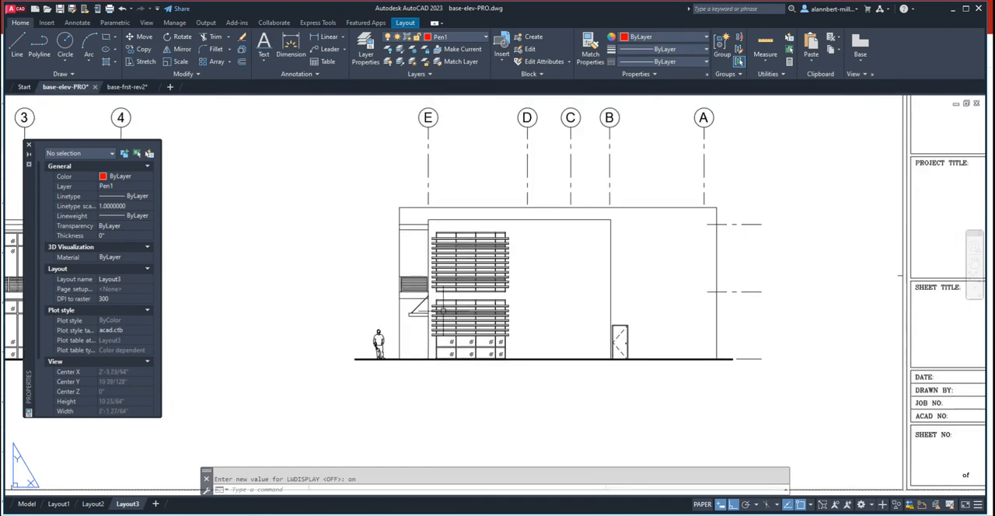
scroll(418, 204, "up", 6)
scroll(509, 301, "down", 8)
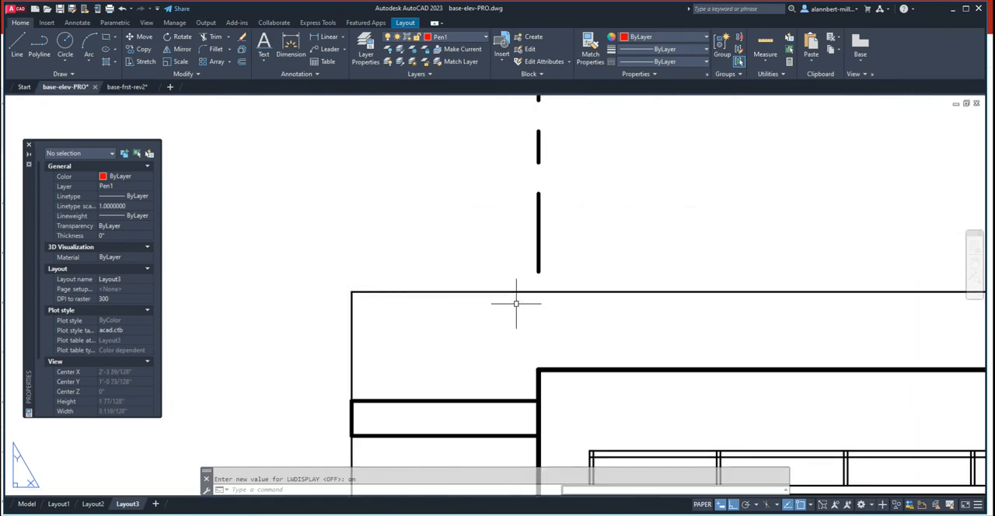
scroll(420, 326, "up", 6)
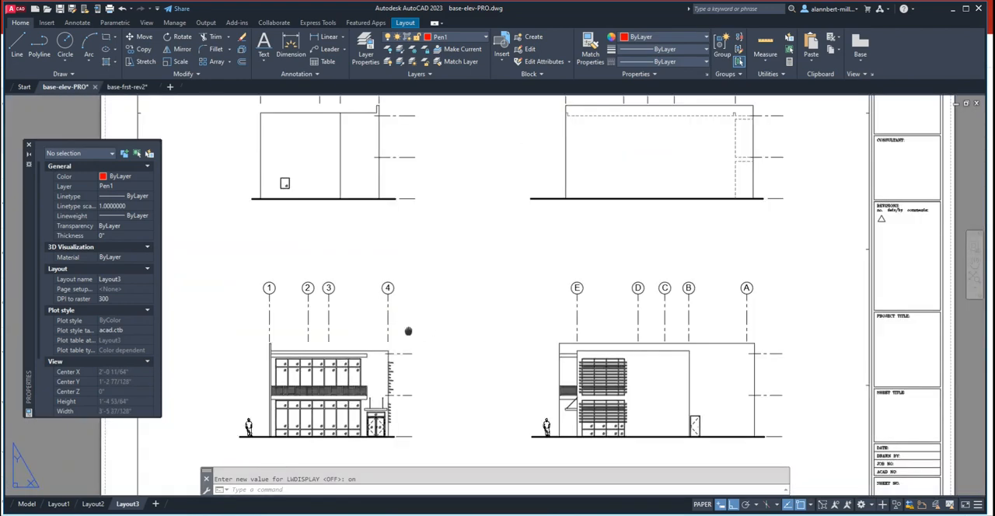
- Examine the displayed lineweights of the lower-left elevation's roof, balcony, entry canopy and sunshades, and return to the full sheet
middle_click_drag(408, 331, 467, 286)
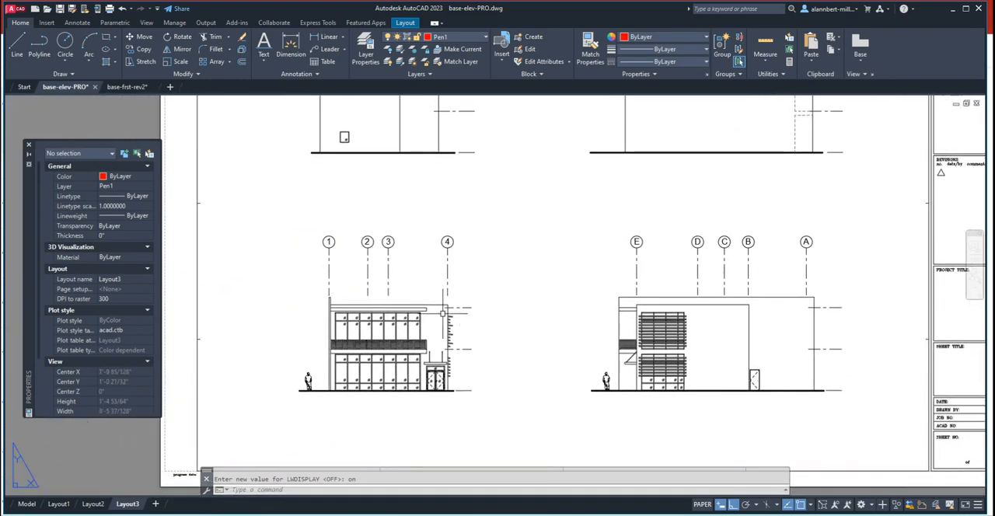
scroll(422, 328, "up", 6)
middle_click_drag(432, 318, 578, 267)
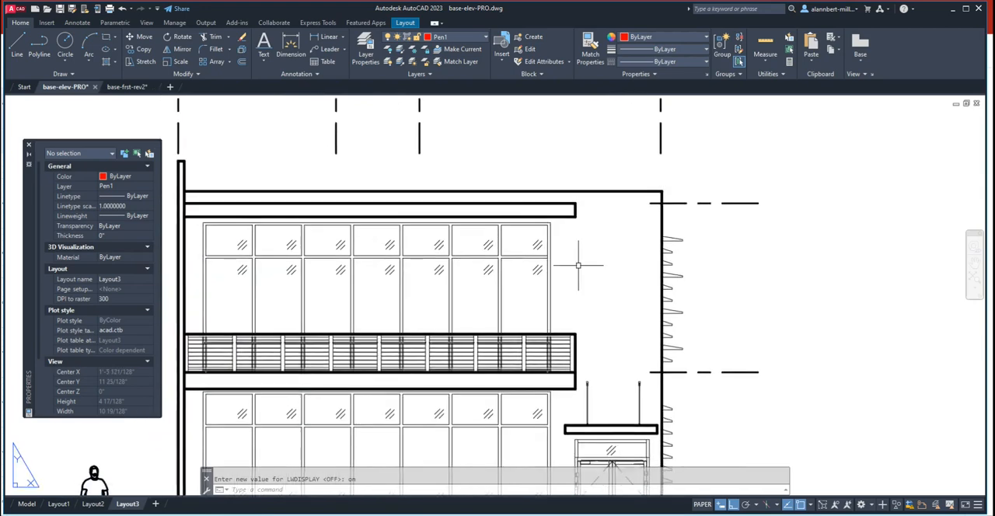
scroll(477, 292, "down", 2)
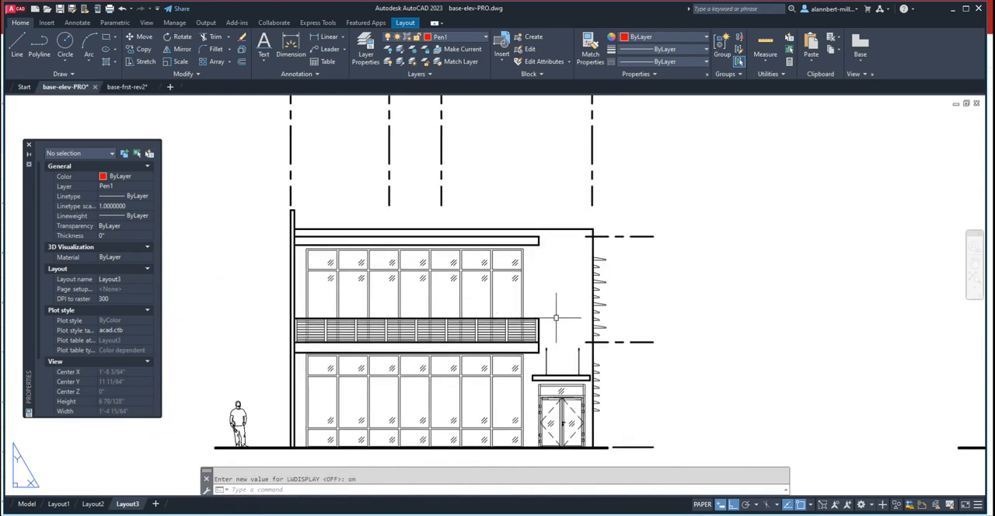
scroll(551, 311, "down", 3)
scroll(559, 320, "up", 5)
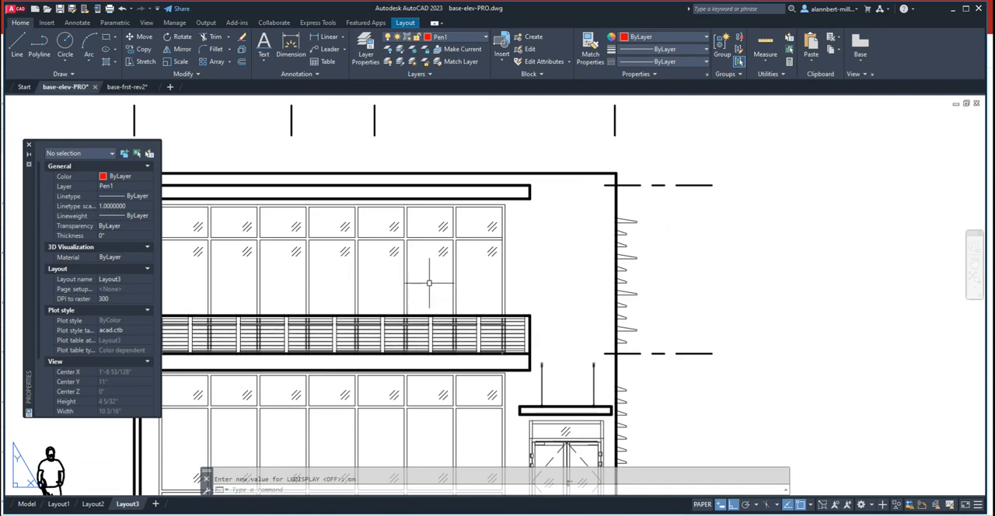
middle_click_drag(442, 282, 549, 307)
scroll(547, 304, "down", 2)
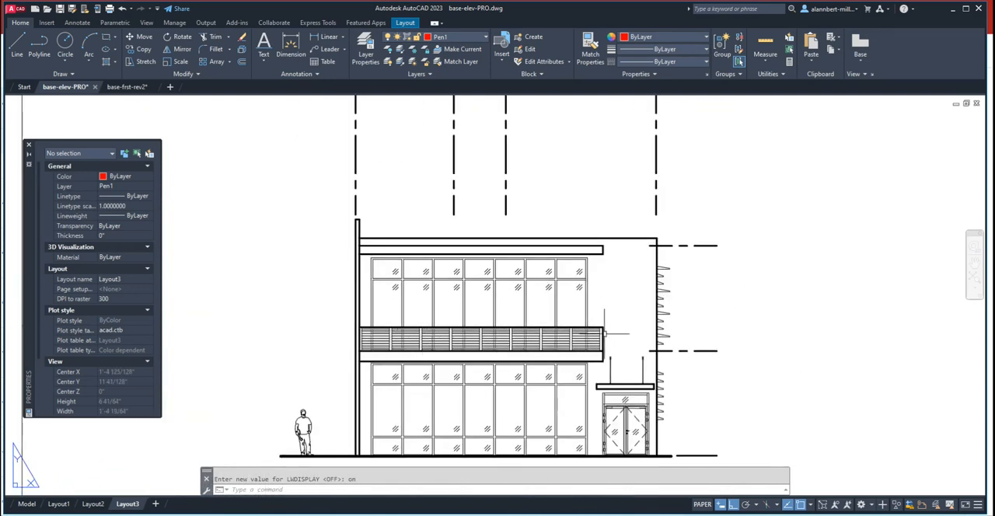
scroll(598, 339, "up", 2)
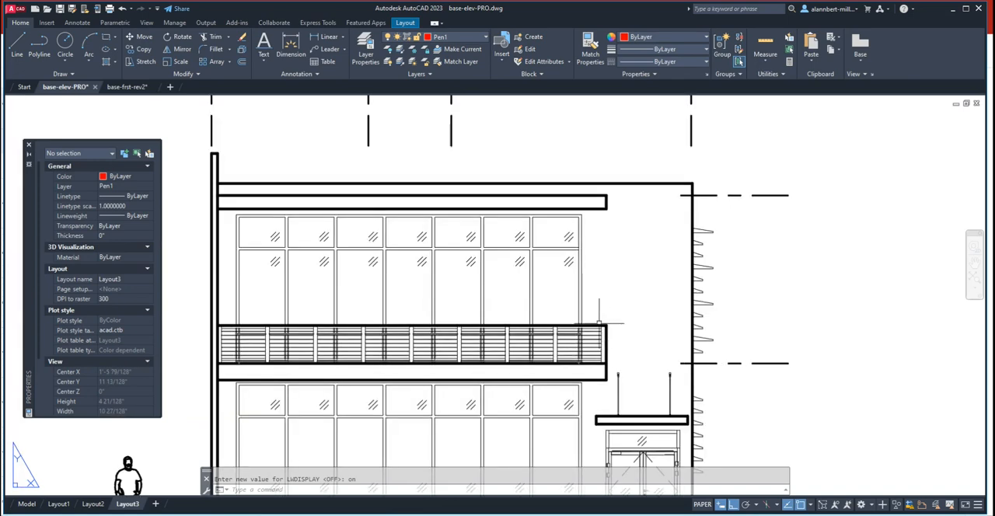
scroll(618, 315, "down", 4)
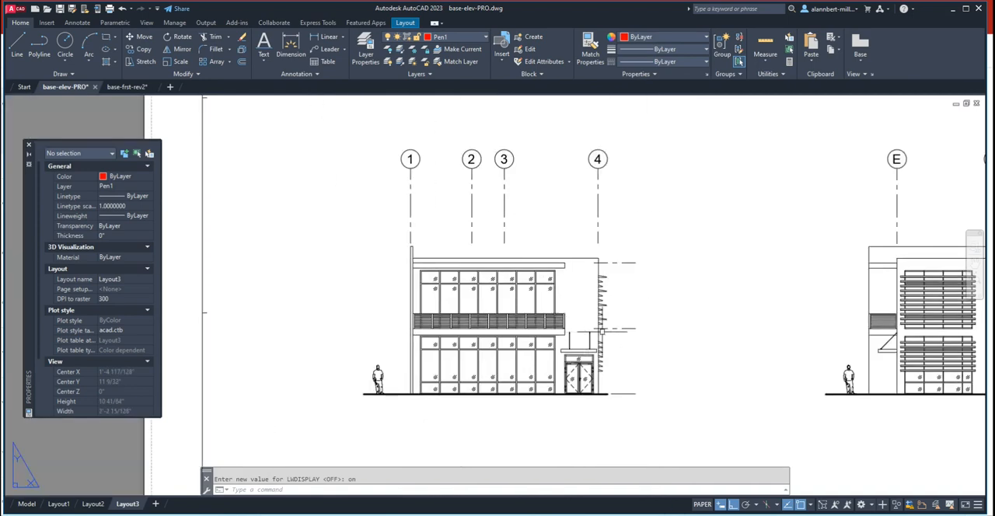
middle_click_drag(617, 327, 517, 320)
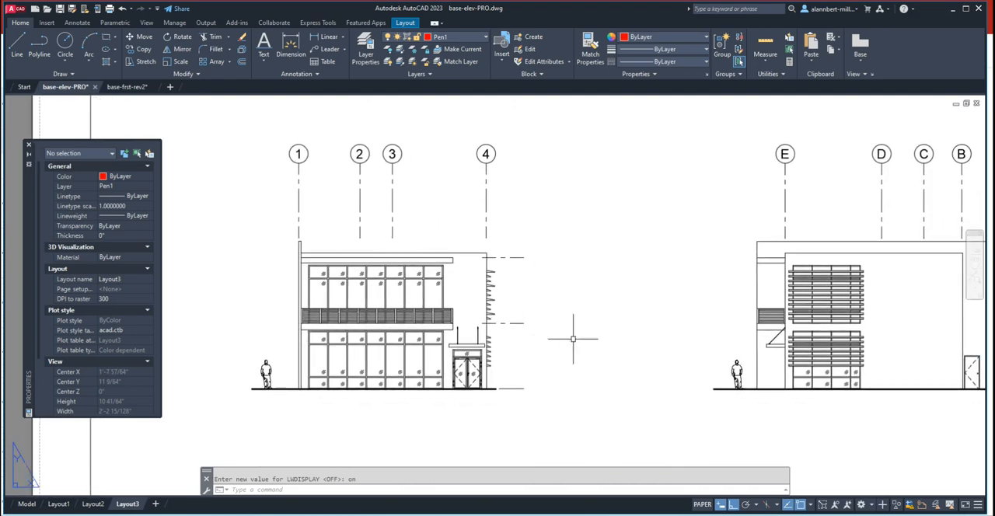
scroll(584, 344, "down", 2)
middle_click_drag(583, 344, 508, 370)
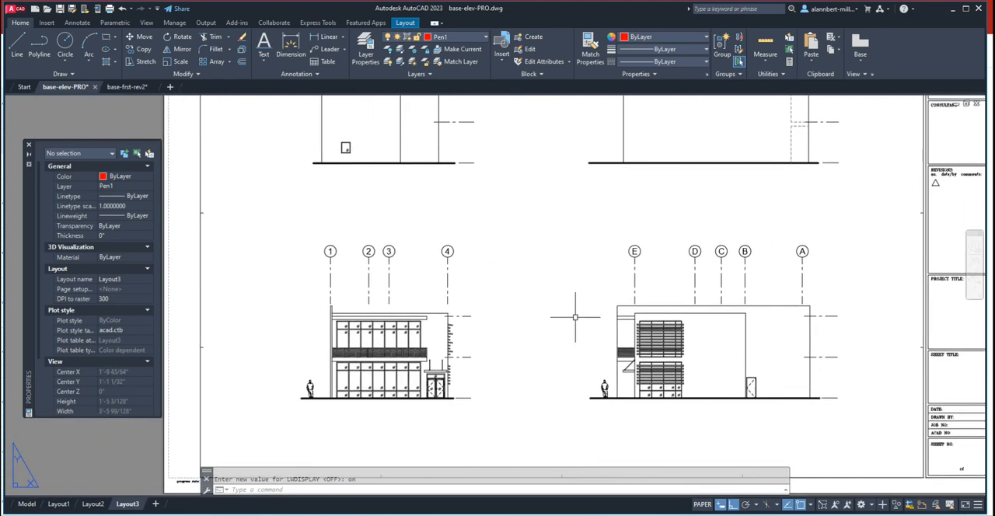
scroll(575, 316, "down", 2)
middle_click_drag(575, 317, 525, 341)
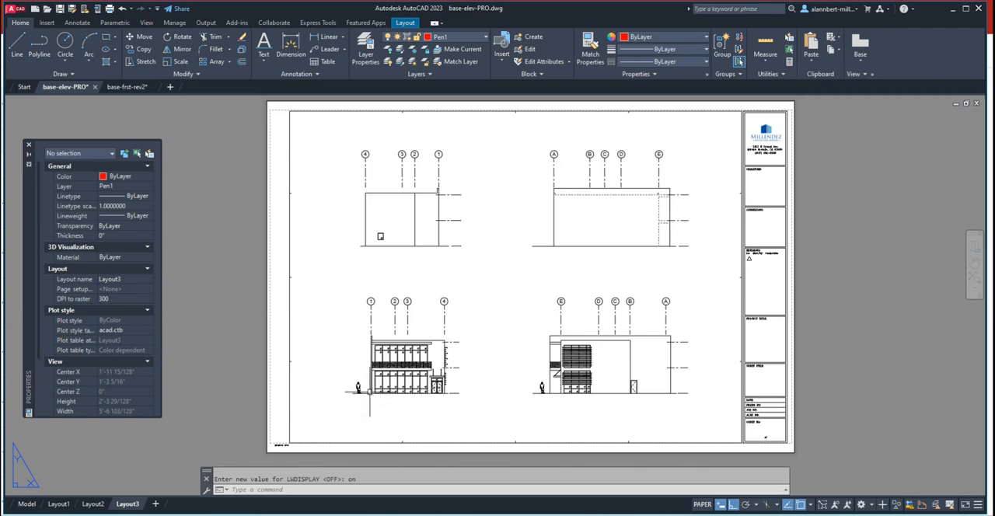
- Add the single-line text "FRONT ELEVATION" beneath the lower-left elevation with height 1/4" and rotation 0
left_click(264, 62)
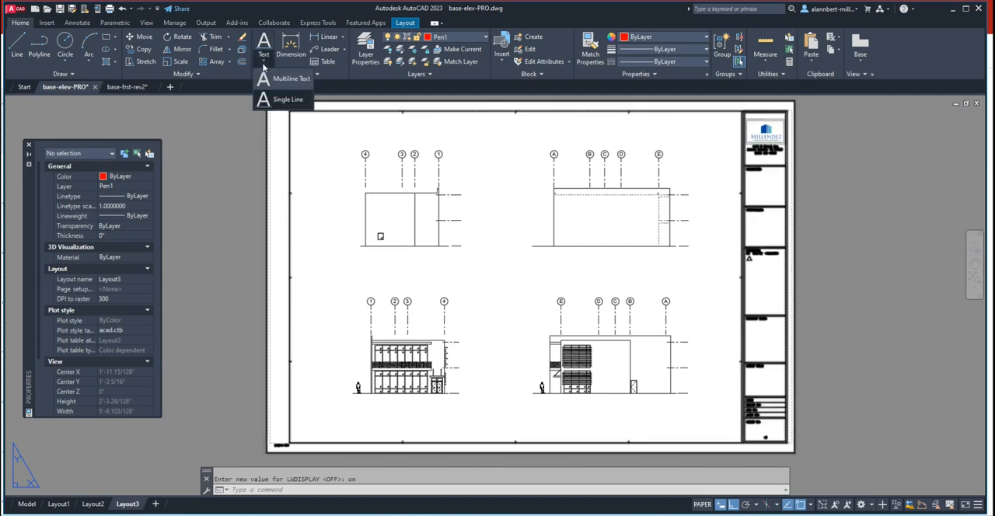
left_click(279, 102)
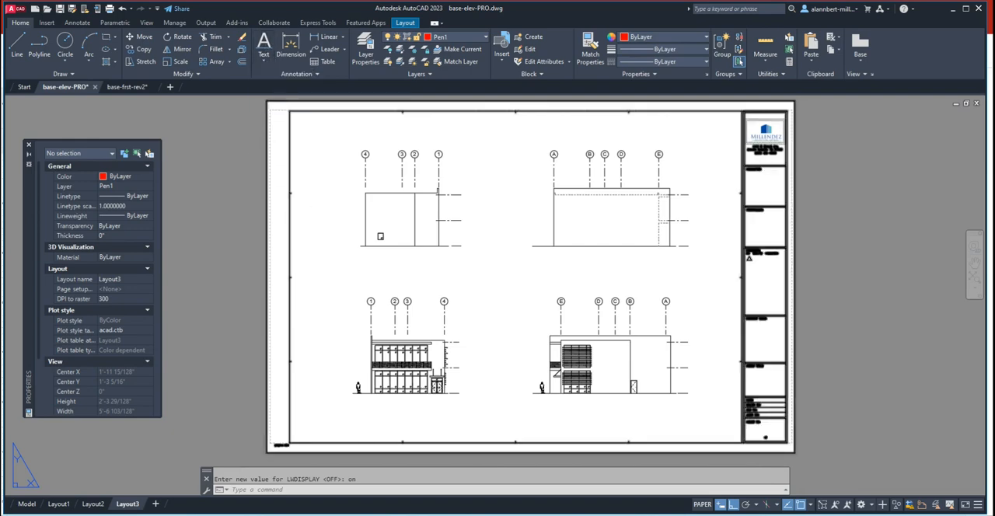
left_click(362, 412)
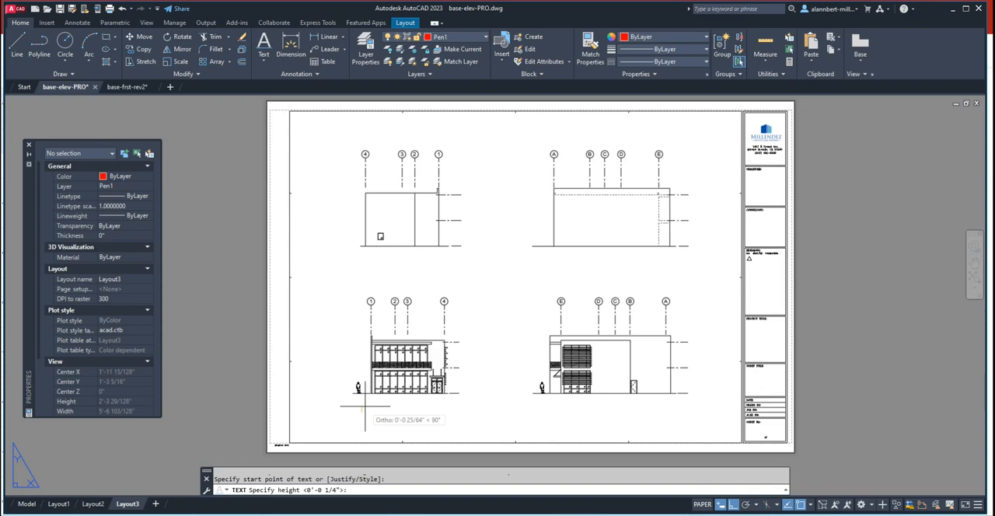
type("1/4")
key("Return")
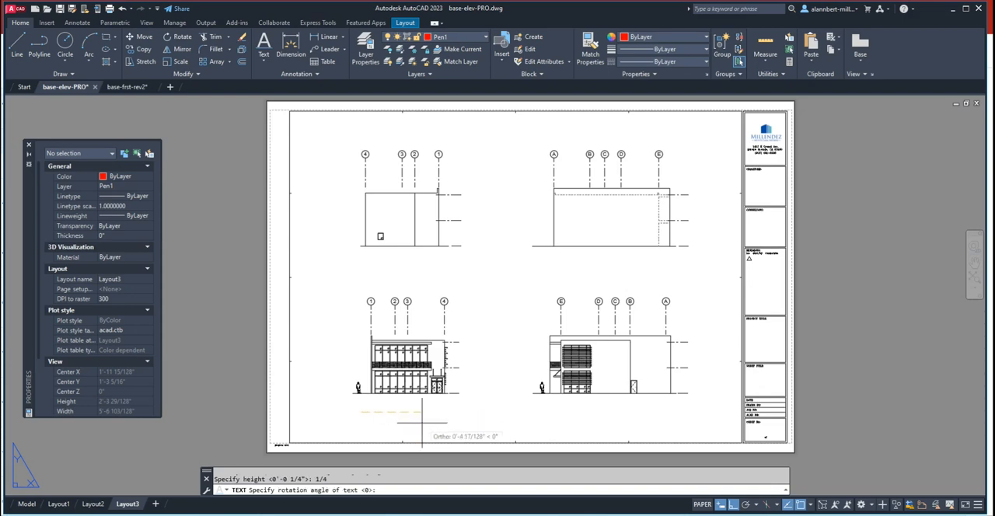
key("Return")
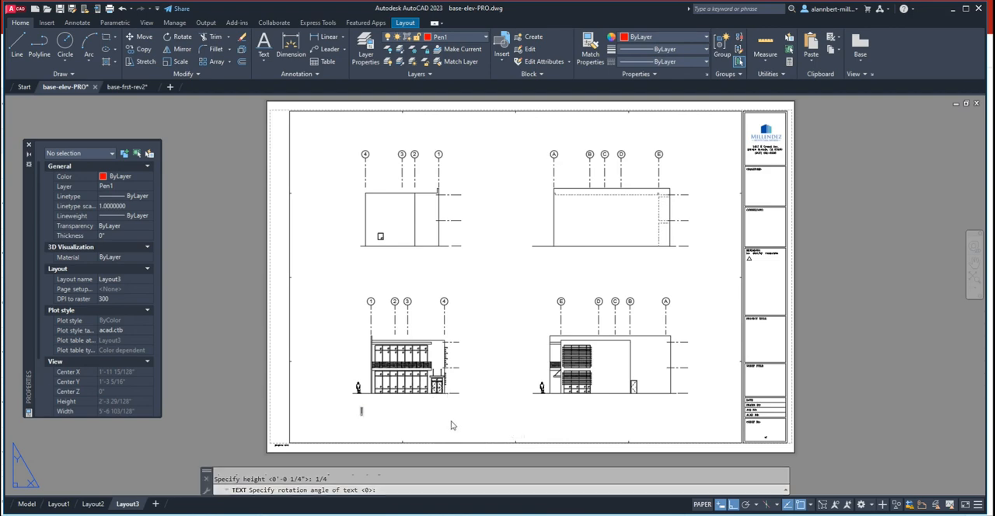
type("FRONT ELEVATION")
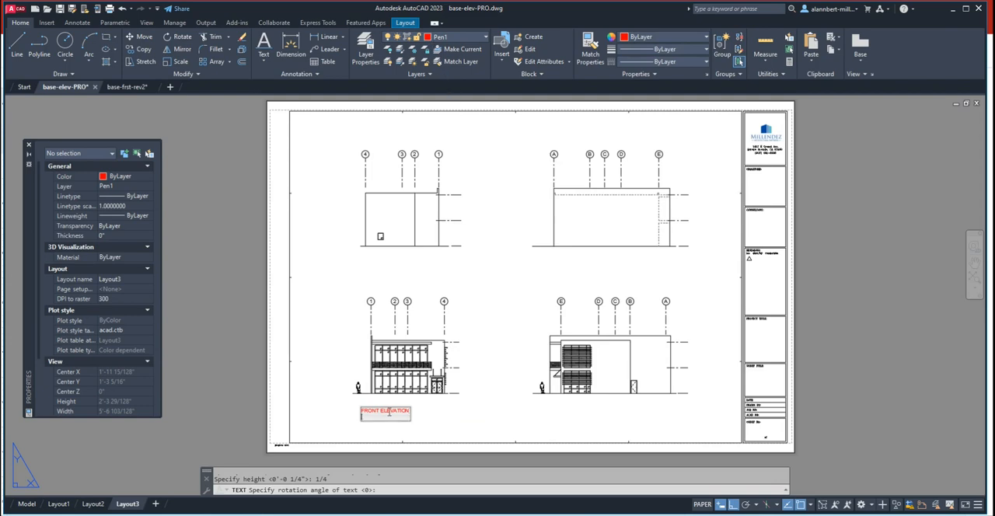
key("Return")
key("Return")
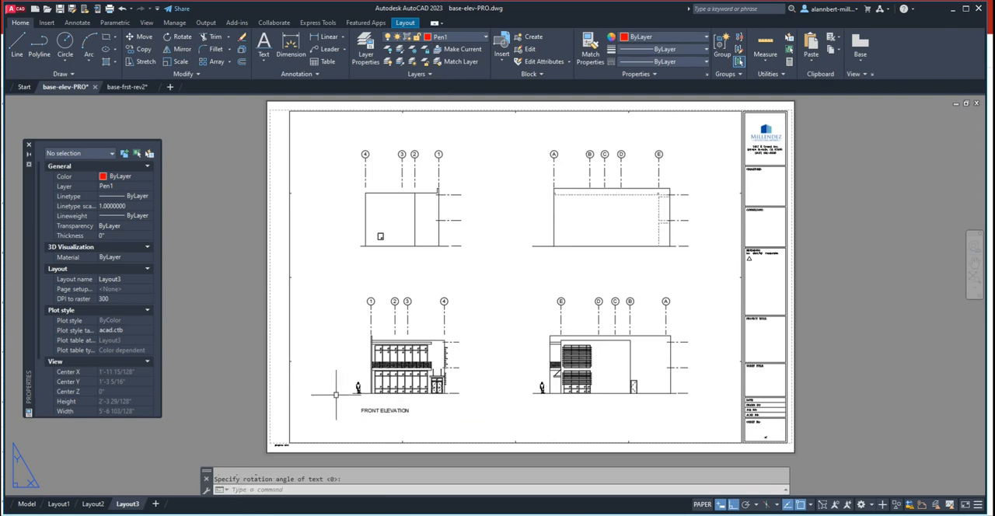
- Move the FRONT ELEVATION title horizontally to the right so it starts below the building's left wall
scroll(339, 396, "up", 6)
middle_click_drag(553, 419, 457, 323)
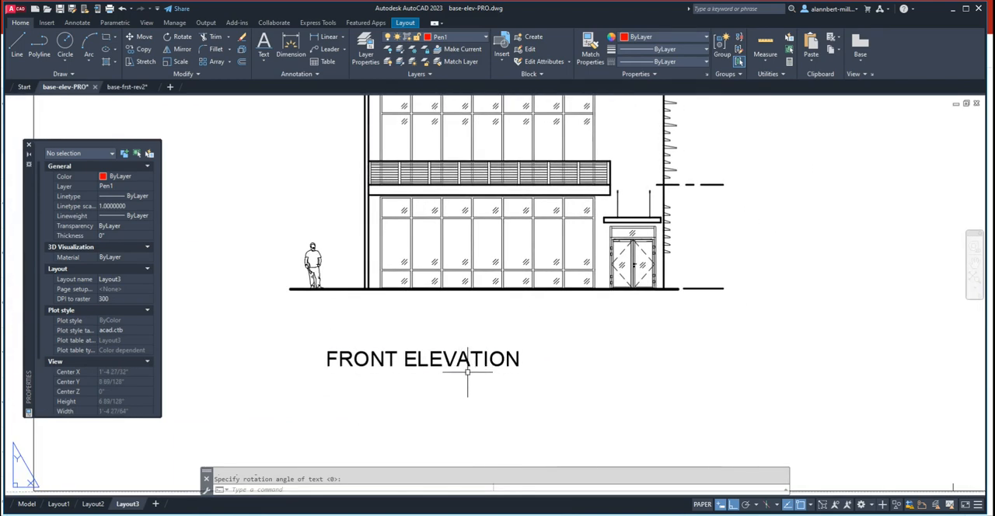
type("m")
key("Return")
left_click(466, 359)
key("Return")
left_click(447, 373)
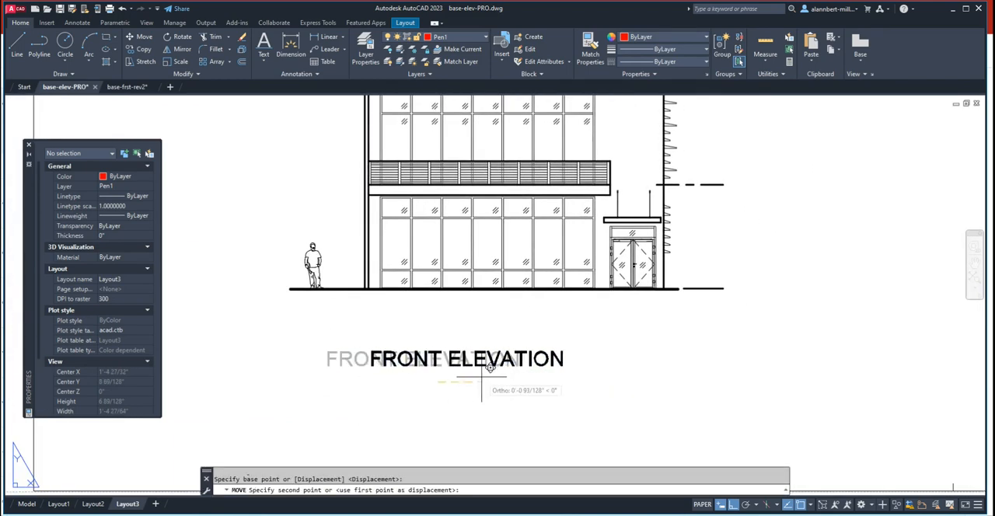
left_click(483, 374)
scroll(557, 376, "down", 4)
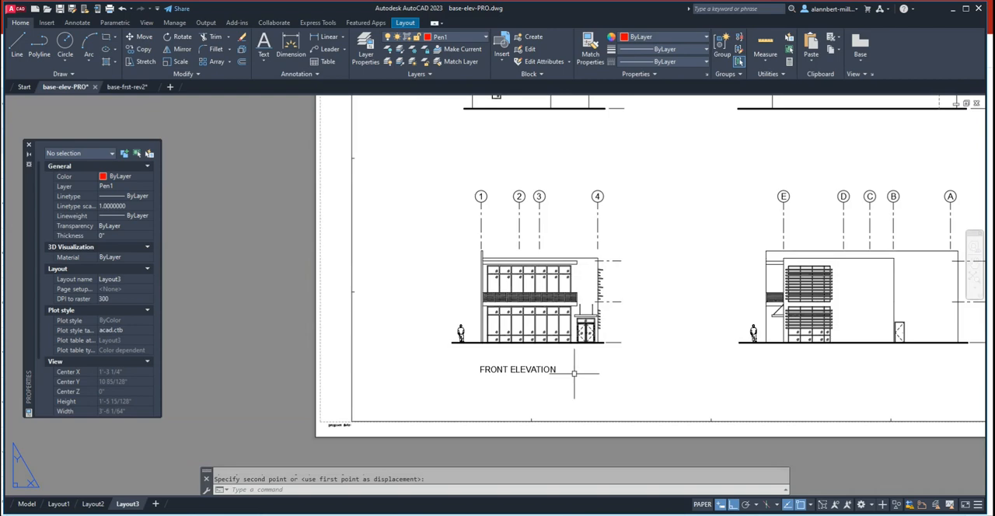
- Change the FRONT ELEVATION title to layer Pen5 and inspect its letter strokes up close
scroll(544, 381, "up", 4)
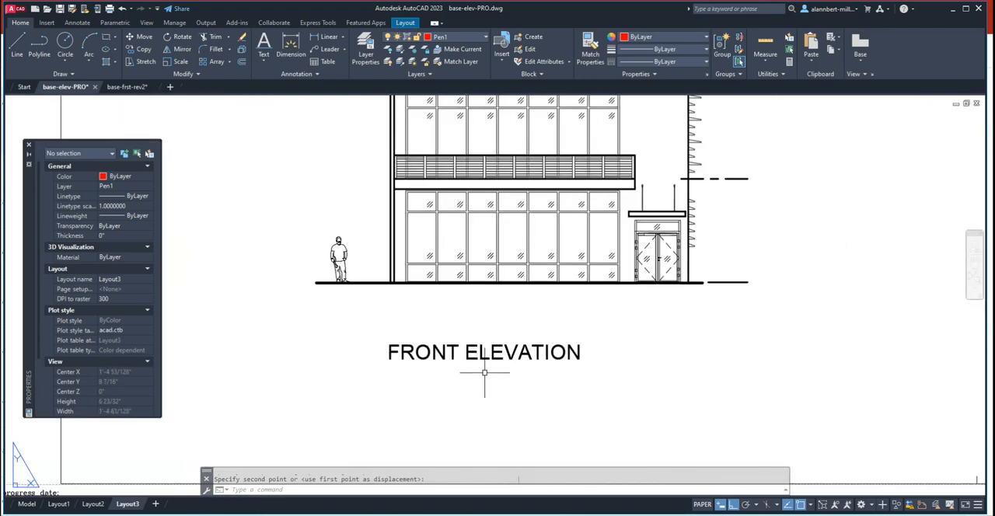
middle_click_drag(485, 373, 458, 381)
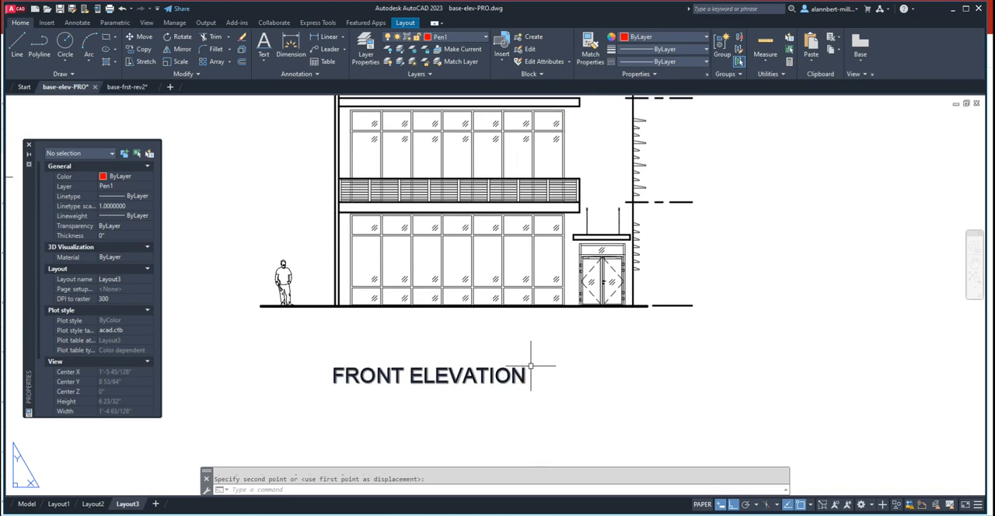
scroll(426, 398, "down", 2)
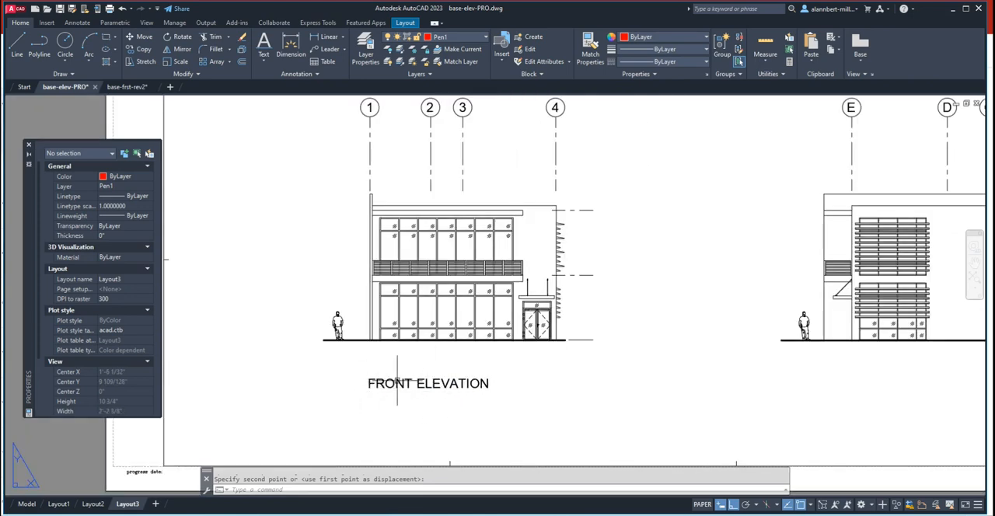
scroll(447, 385, "up", 2)
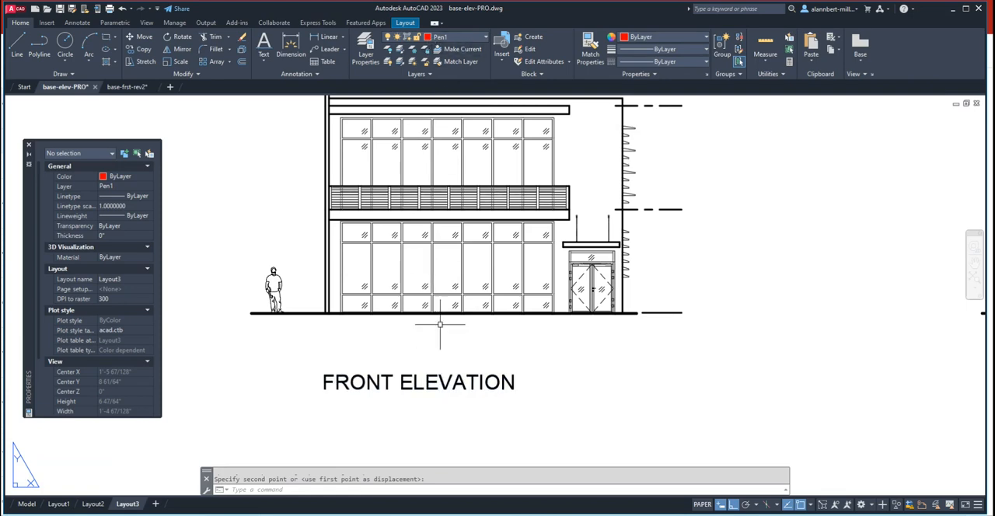
key("Escape")
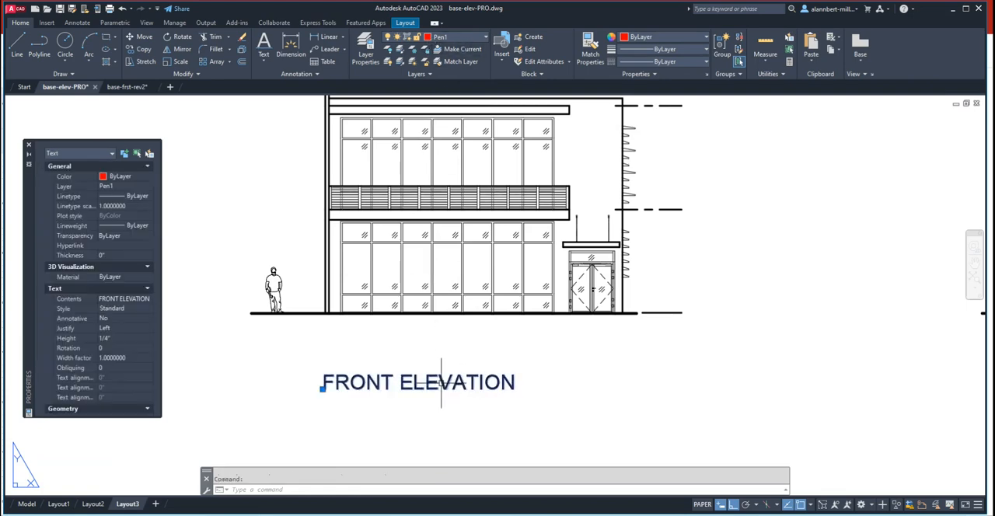
left_click(464, 37)
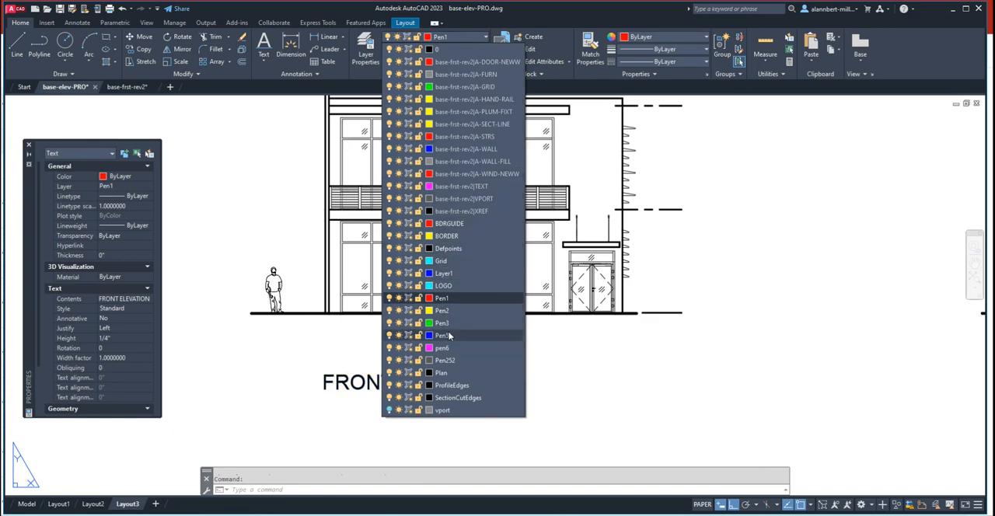
left_click(449, 336)
scroll(344, 403, "up", 4)
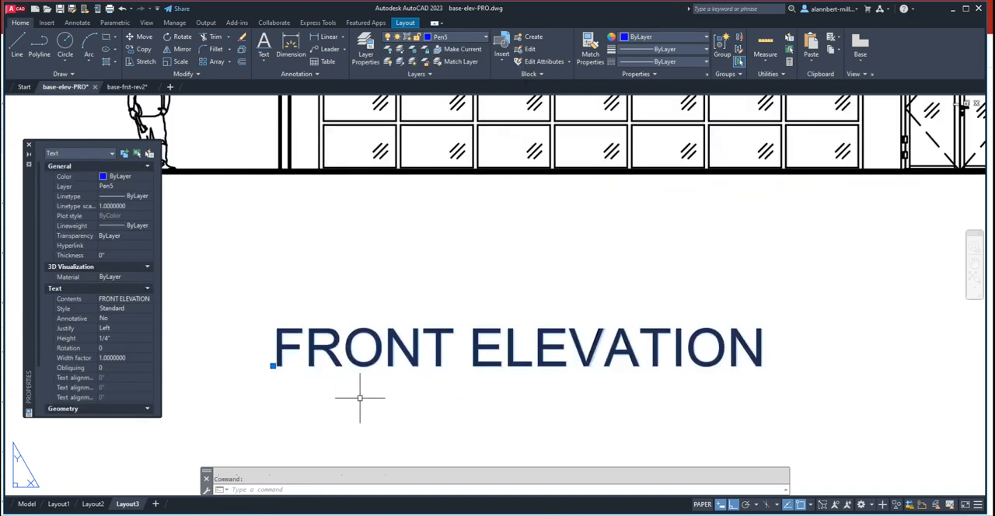
key("Escape")
scroll(382, 391, "down", 2)
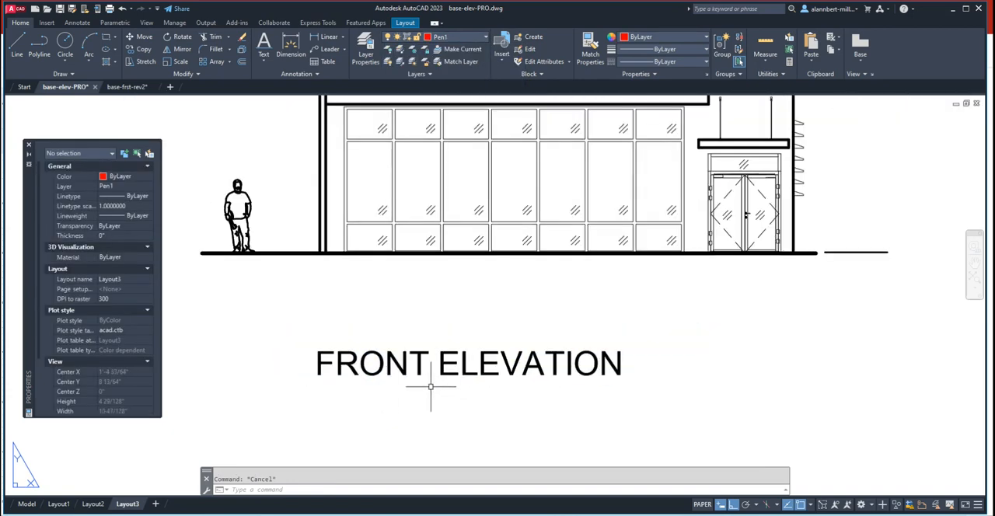
- Copy the FRONT ELEVATION title straight down to just below the original
middle_click_drag(463, 381, 452, 340)
type("co")
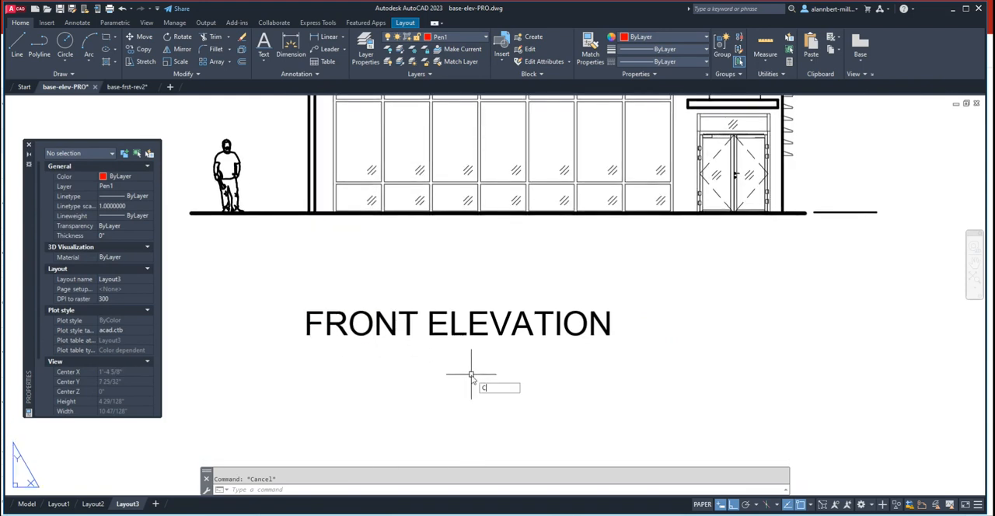
key("Return")
left_click(471, 336)
key("Return")
left_click(458, 325)
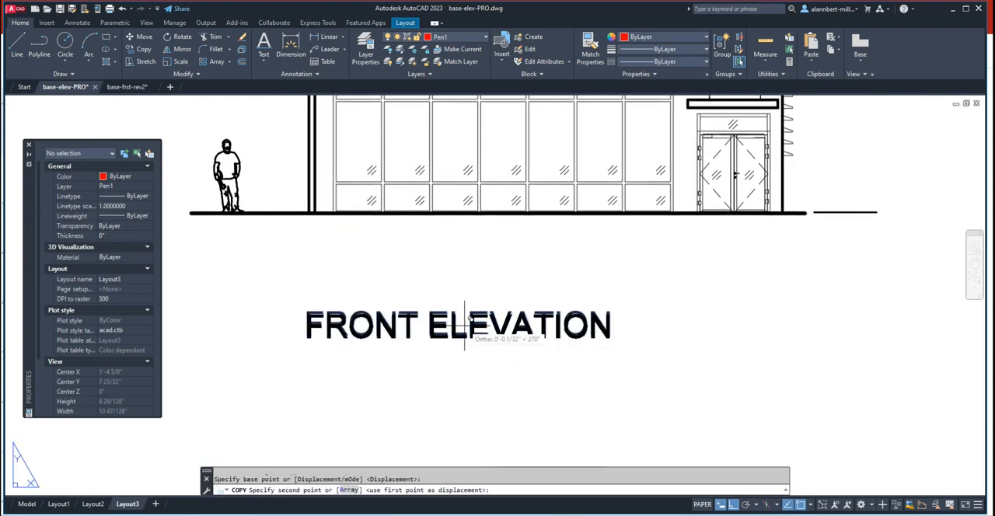
left_click(459, 361)
key("Return")
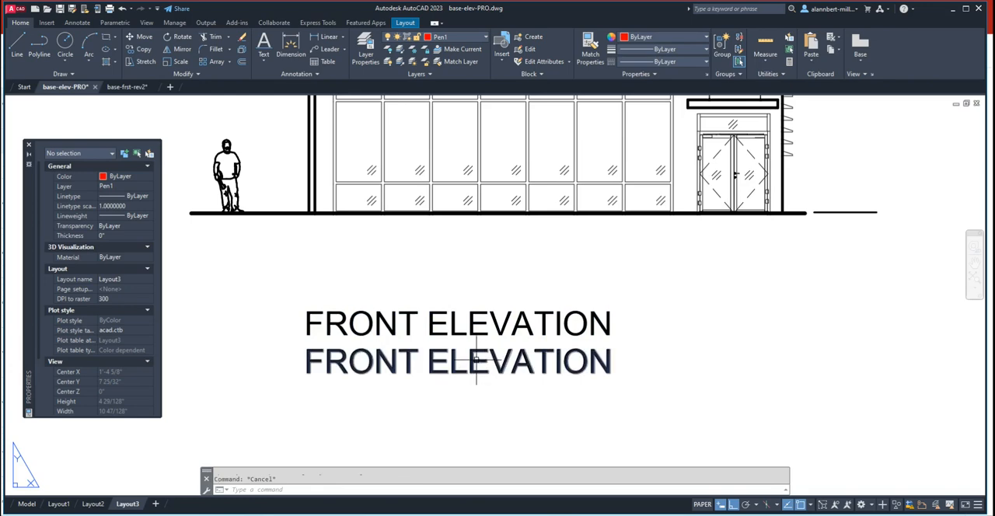
- Change the lower FRONT ELEVATION copy to layer Pen1 and compare its letter strokes with the upper title
left_click(473, 364)
left_click(464, 36)
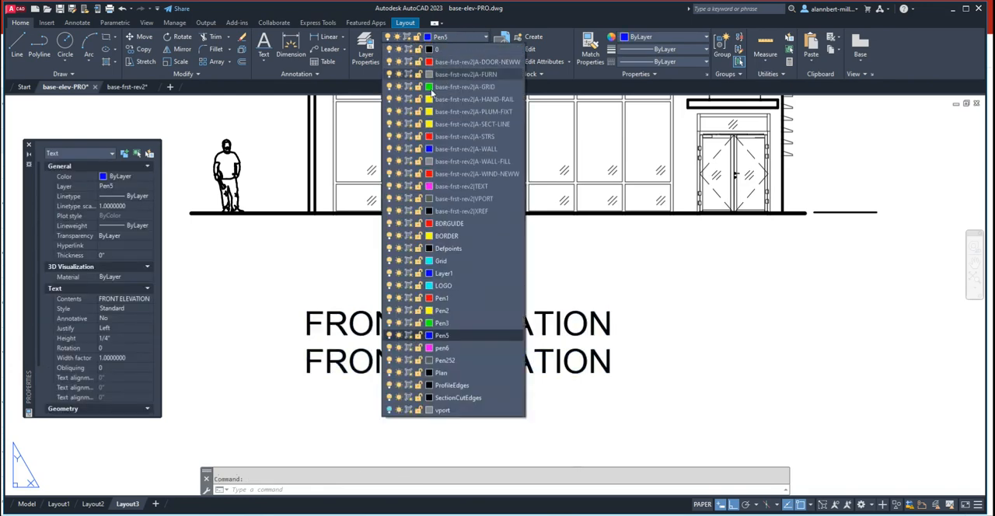
left_click(440, 300)
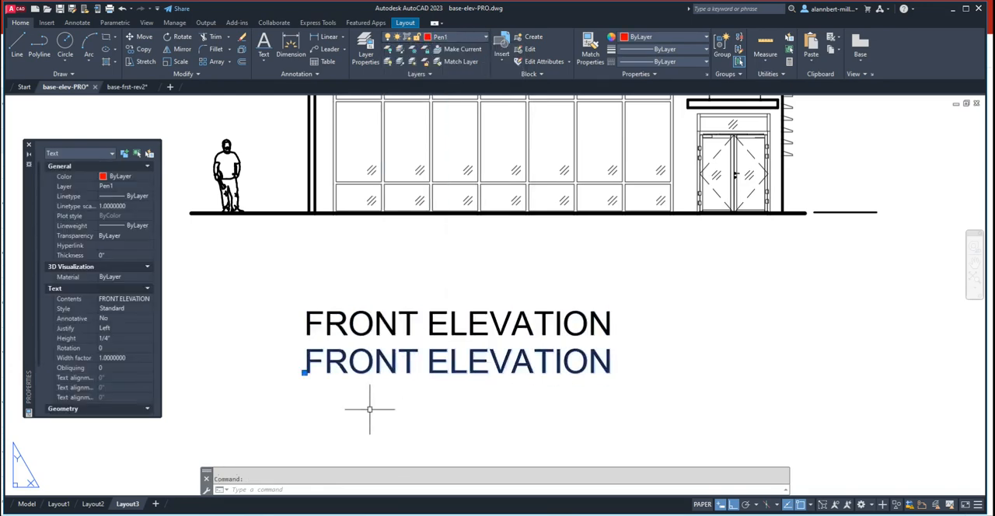
key("Escape")
scroll(335, 359, "up", 5)
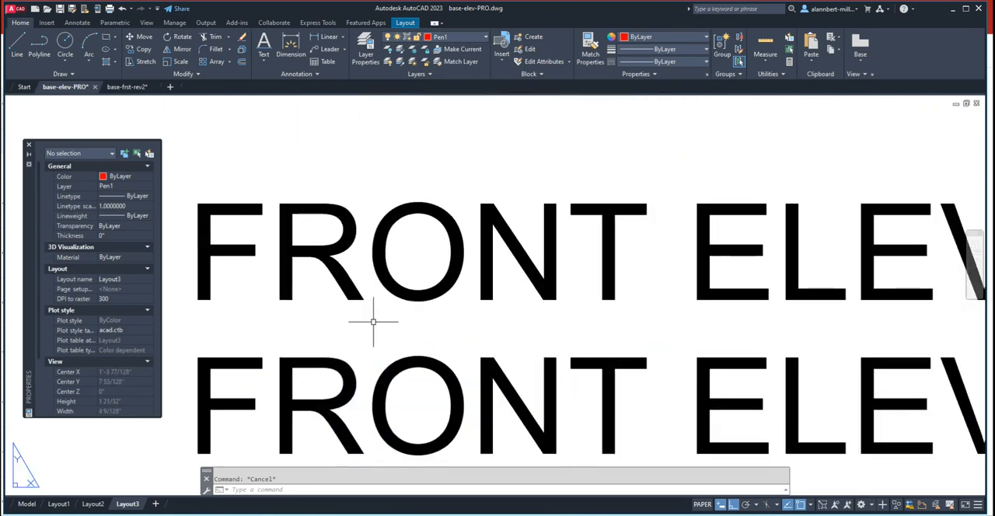
middle_click_drag(373, 323, 374, 256)
scroll(384, 255, "down", 2)
scroll(383, 255, "down", 6)
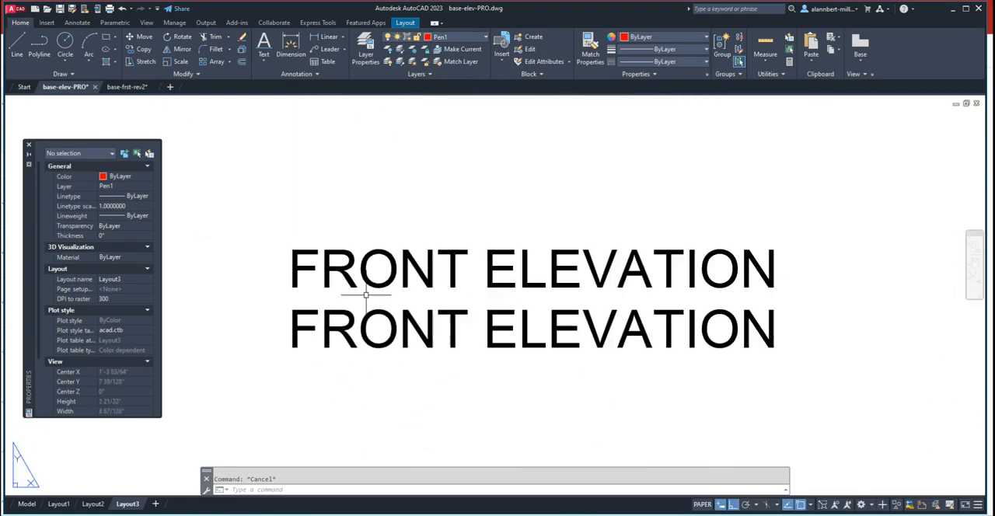
middle_click_drag(476, 282, 416, 296)
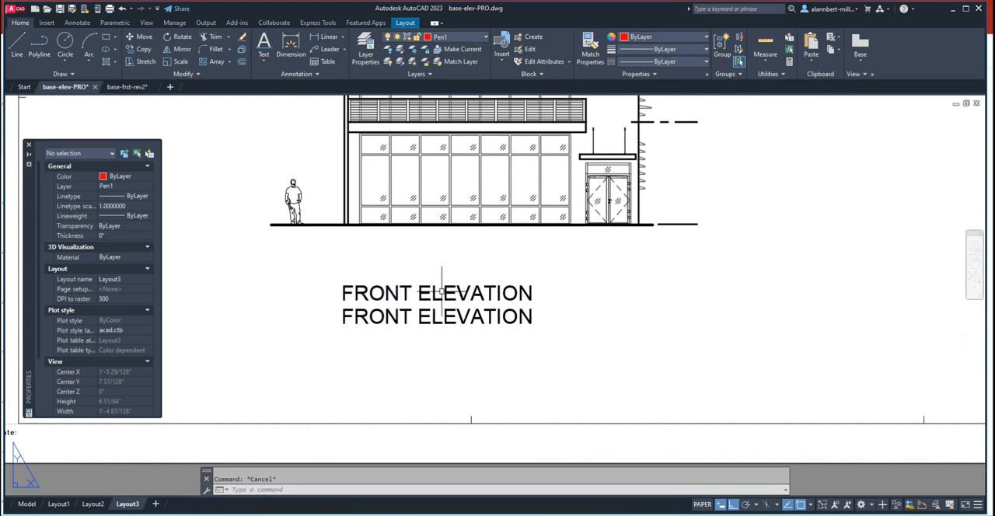
- Change the upper FRONT ELEVATION title to layer pen6 and compare its letter strokes with the lower copy
left_click(449, 293)
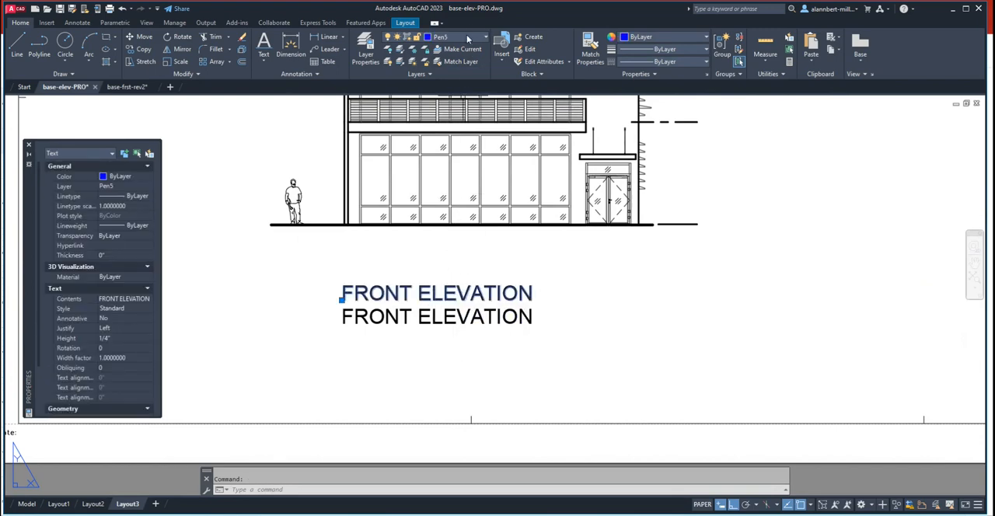
left_click(467, 38)
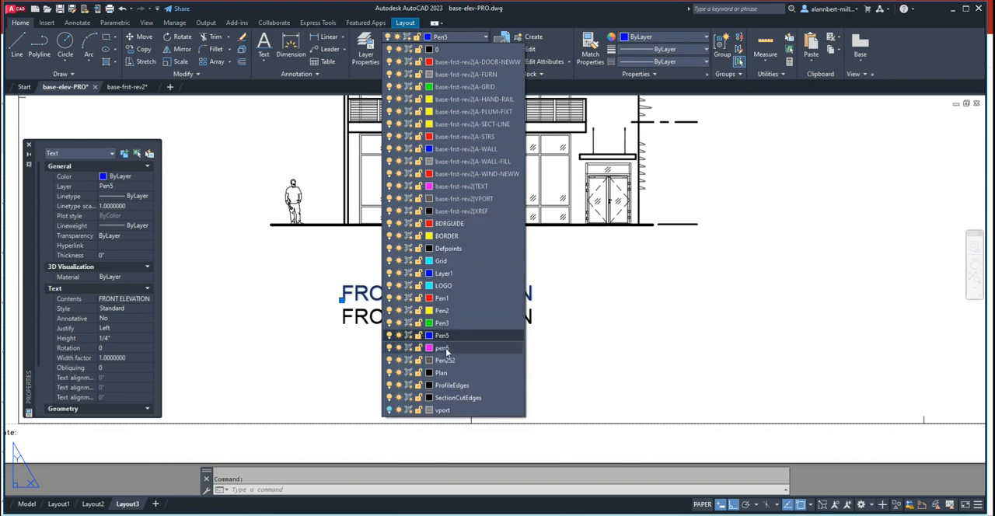
left_click(445, 349)
scroll(354, 293, "up", 2)
key("Escape")
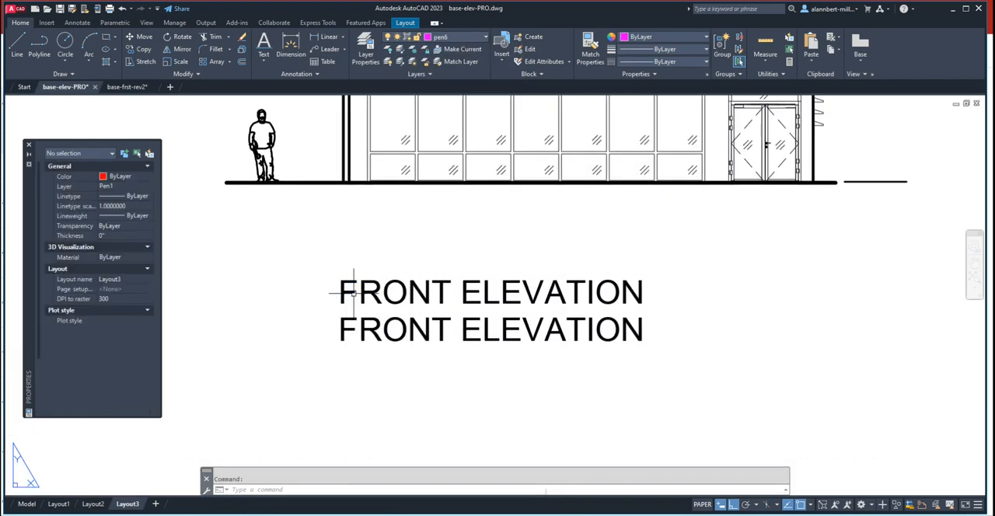
key("Escape")
scroll(347, 293, "up", 2)
scroll(367, 272, "down", 2)
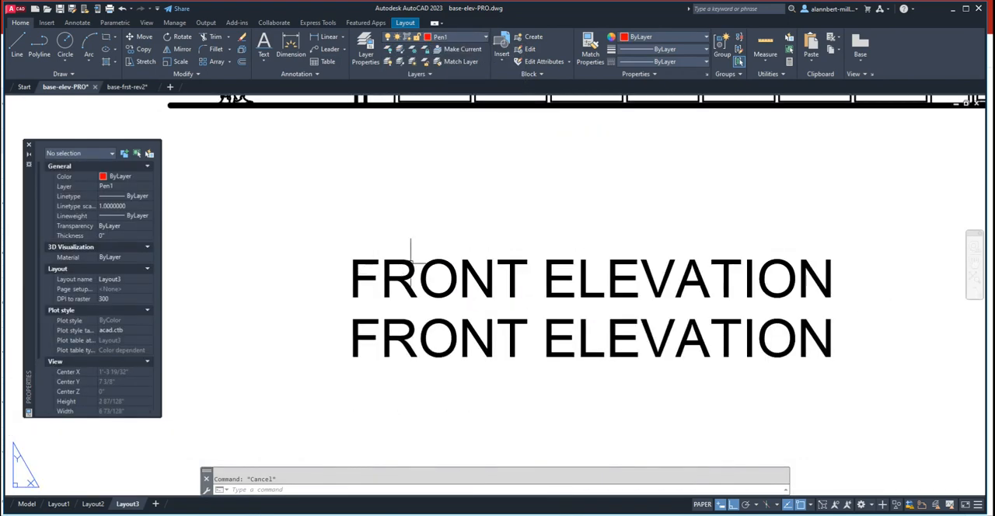
scroll(411, 261, "down", 3)
scroll(404, 273, "up", 2)
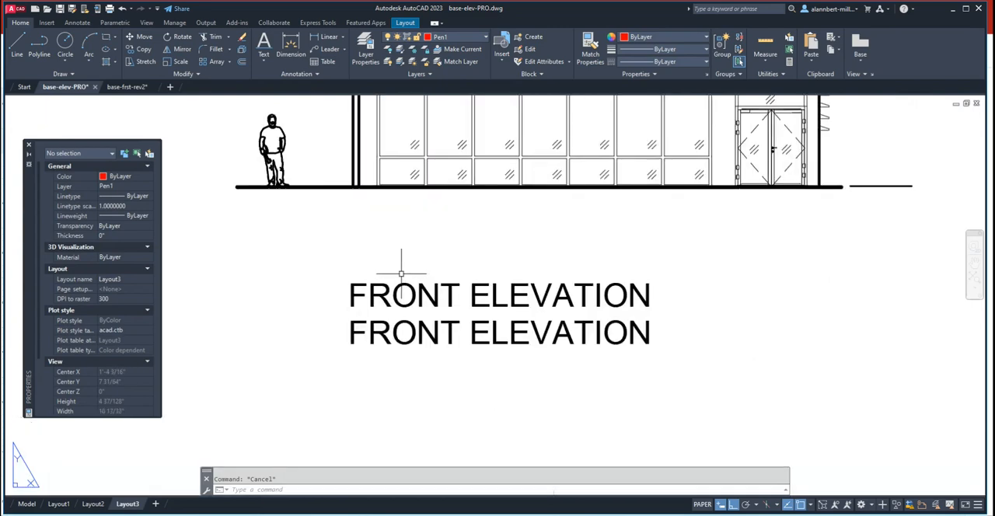
- Regenerate the layout and all viewports with REGENALL, and compare the two titles' letter strokes again
key("Return")
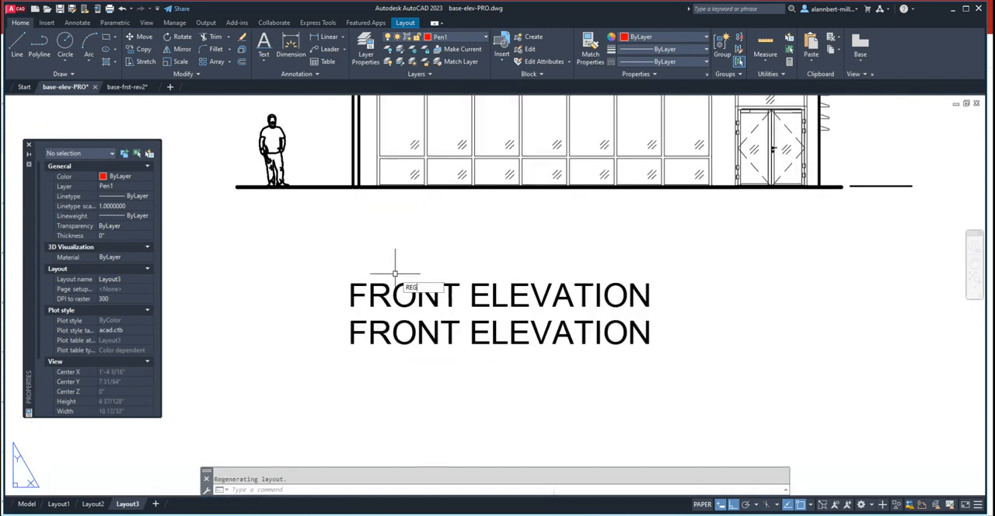
type("REGENALL")
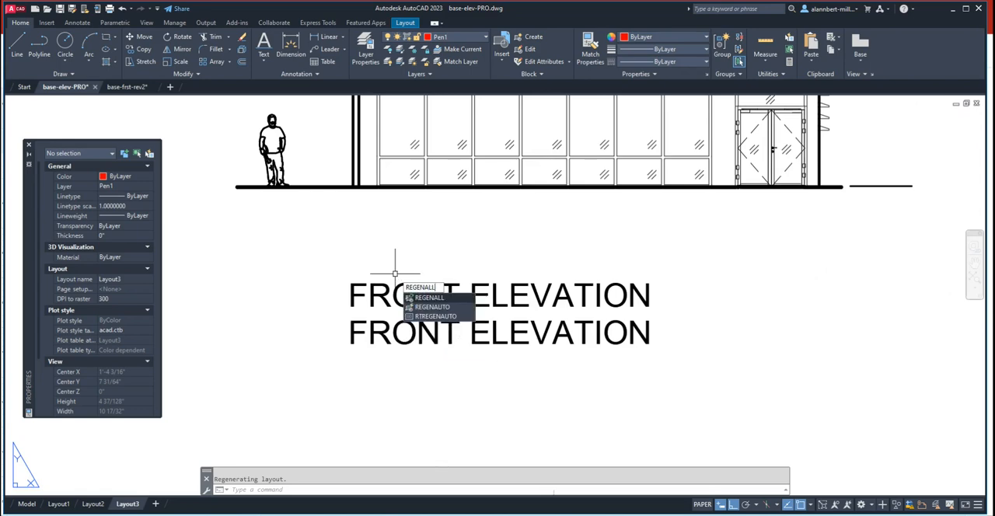
key("Return")
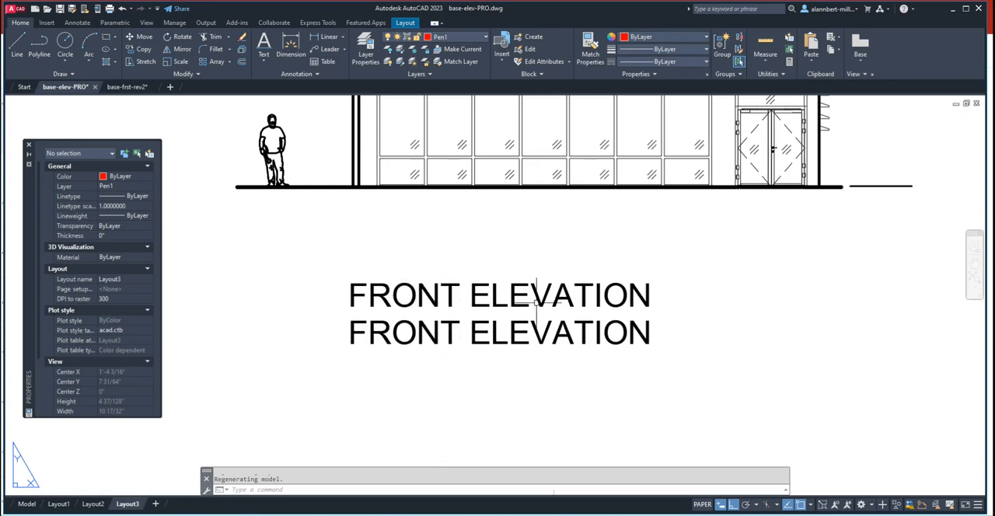
scroll(536, 297, "up", 3)
scroll(541, 299, "down", 5)
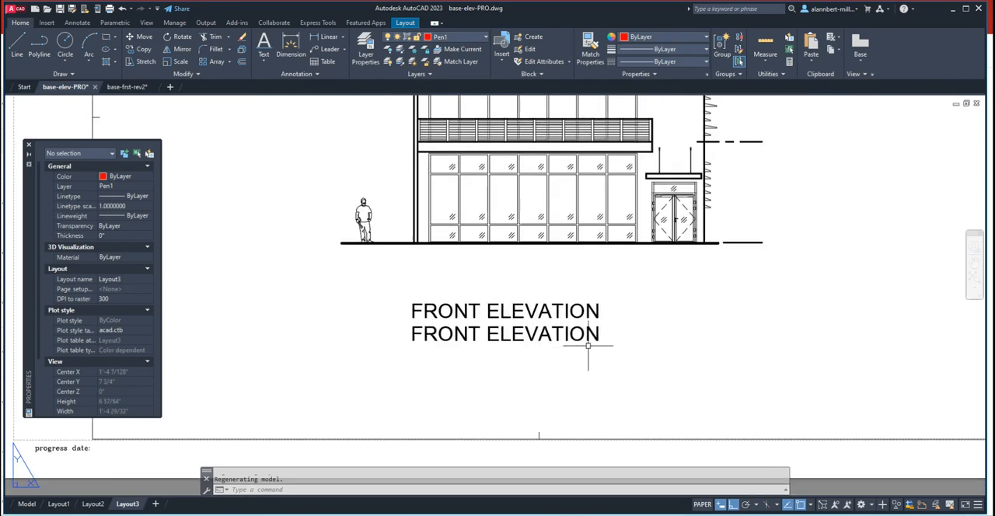
- Examine the letter strokes of the title block text and compare them with the two FRONT ELEVATION titles
middle_click_drag(563, 349, 460, 392)
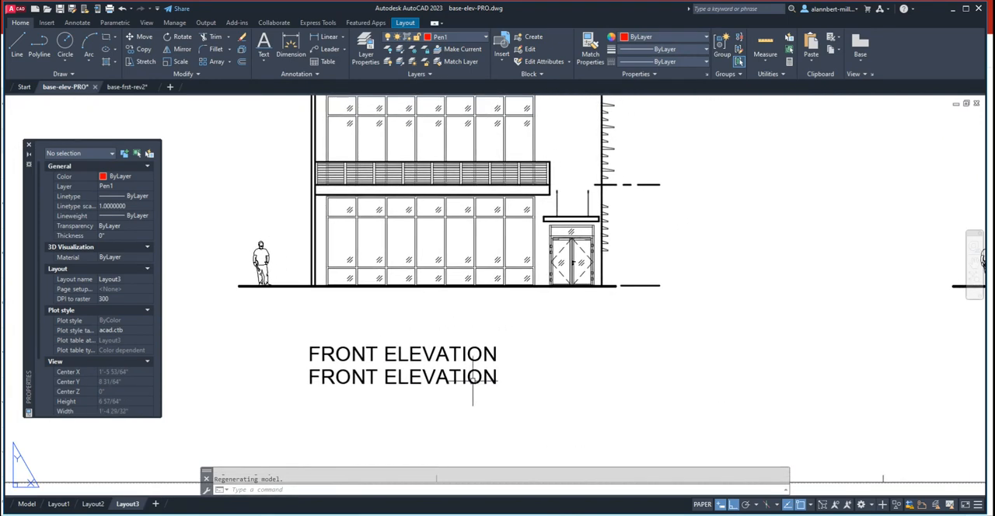
mouse_move(483, 371)
middle_click_drag(713, 342, 369, 346)
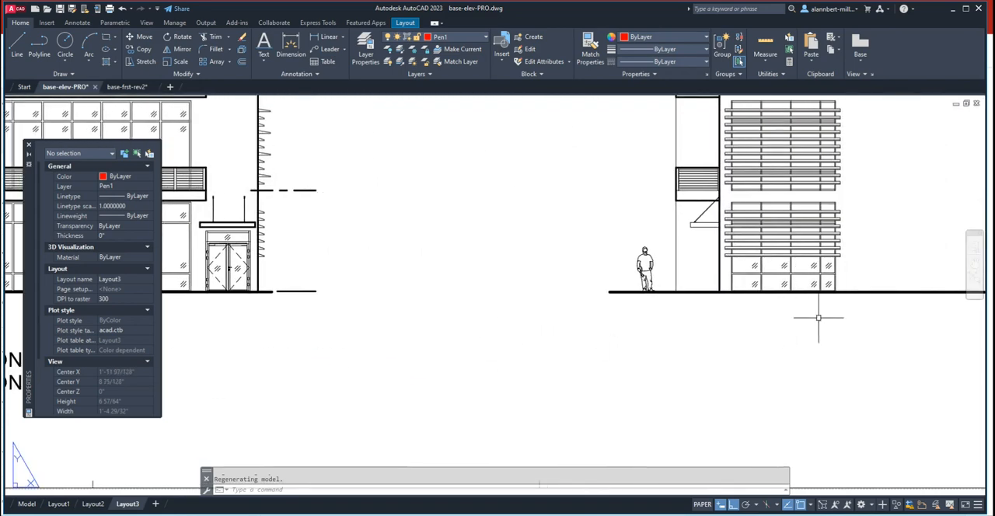
middle_click_drag(818, 318, 253, 351)
middle_click_drag(806, 339, 544, 334)
scroll(655, 380, "up", 4)
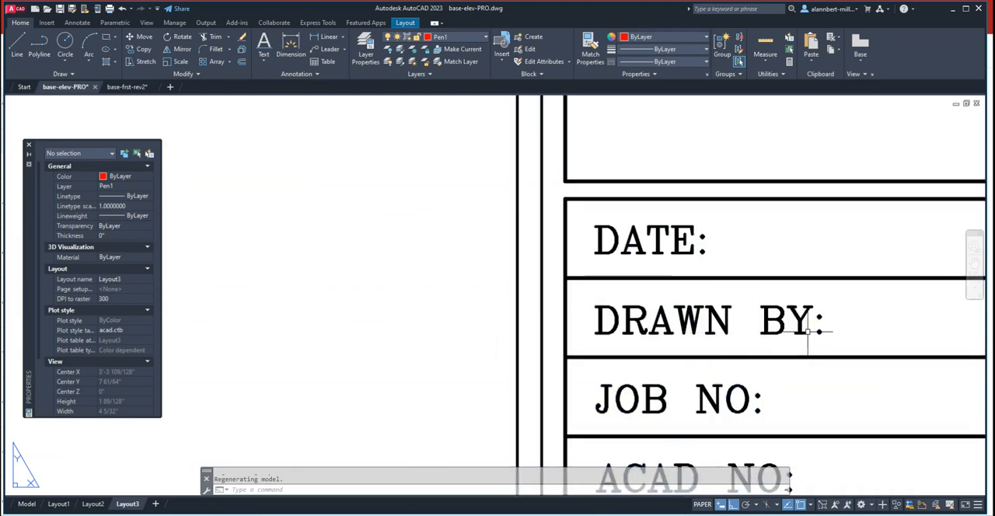
scroll(809, 325, "down", 2)
middle_click_drag(811, 324, 690, 325)
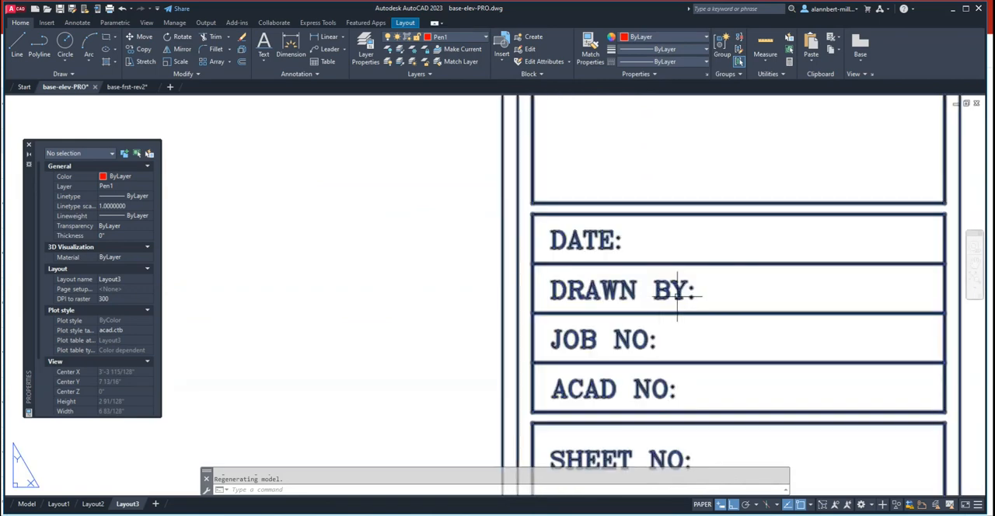
scroll(657, 290, "down", 3)
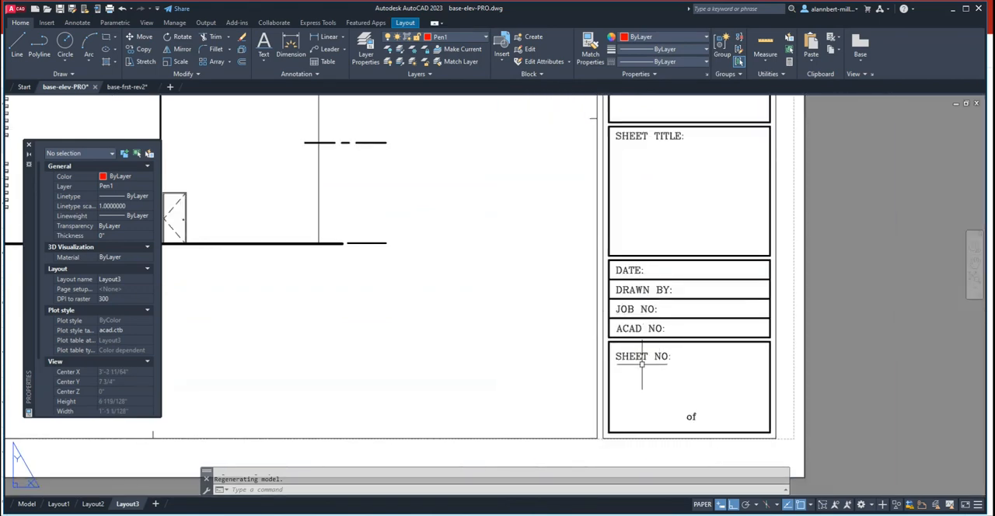
scroll(472, 342, "up", 2)
middle_click_drag(472, 341, 851, 349)
scroll(573, 335, "down", 6)
middle_click_drag(408, 333, 804, 330)
scroll(588, 332, "up", 6)
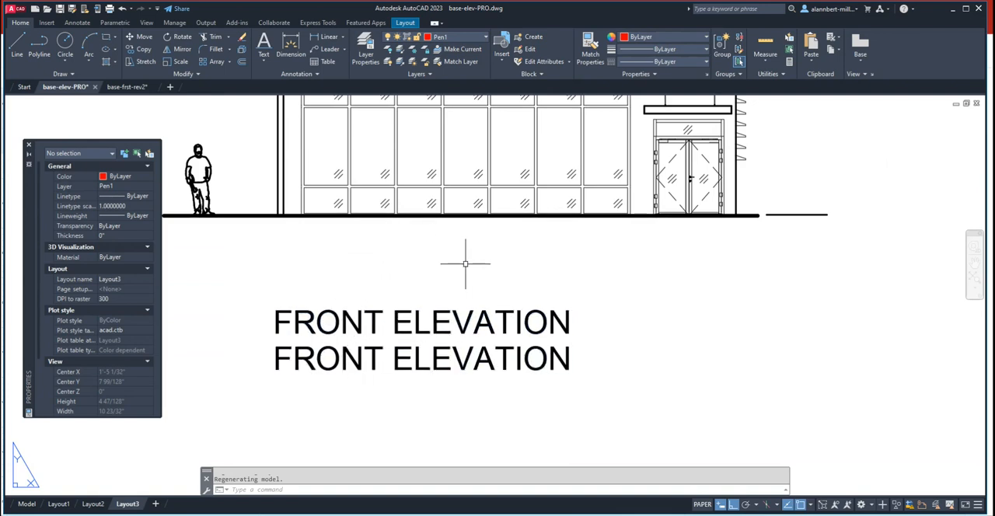
- Review the upper FRONT ELEVATION title's general, text and geometry properties, and open its text for editing without changing it
left_click(420, 320)
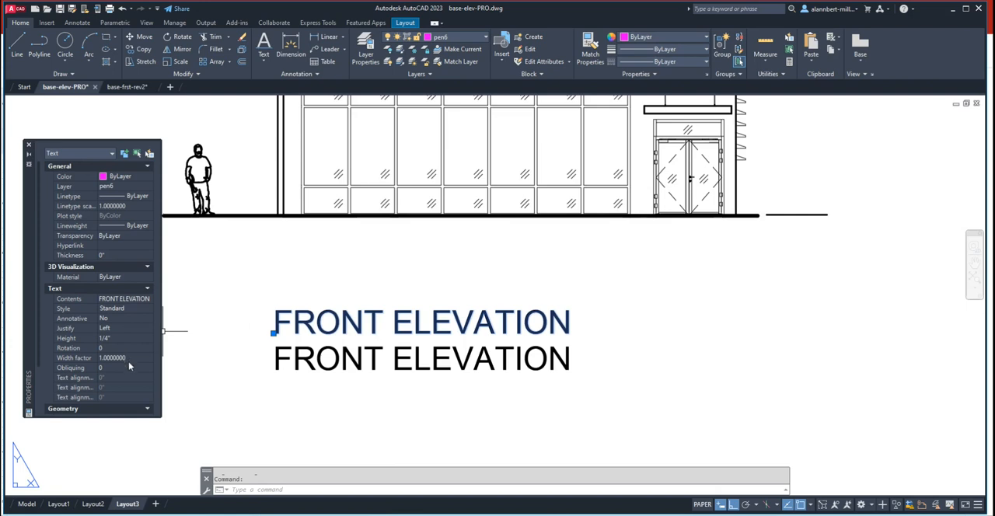
scroll(128, 362, "down", 3)
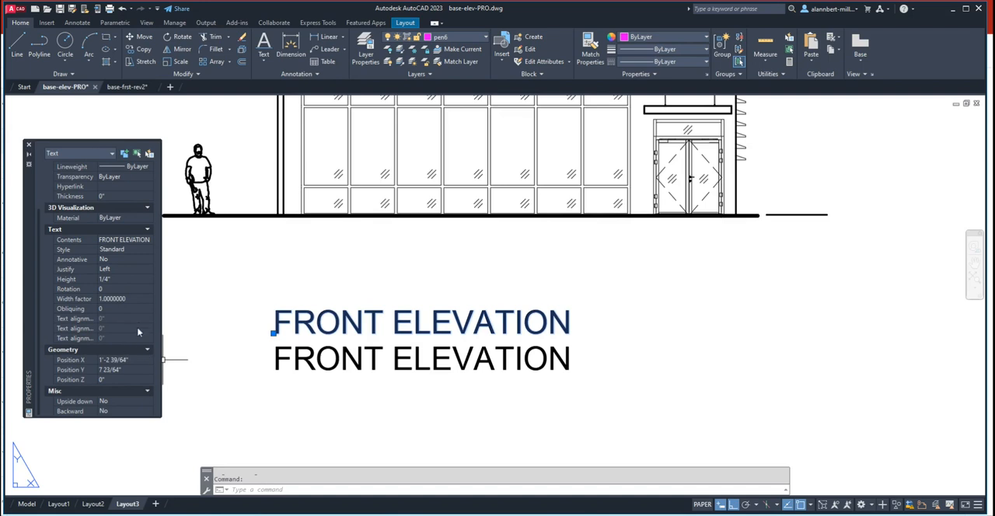
scroll(140, 327, "up", 3)
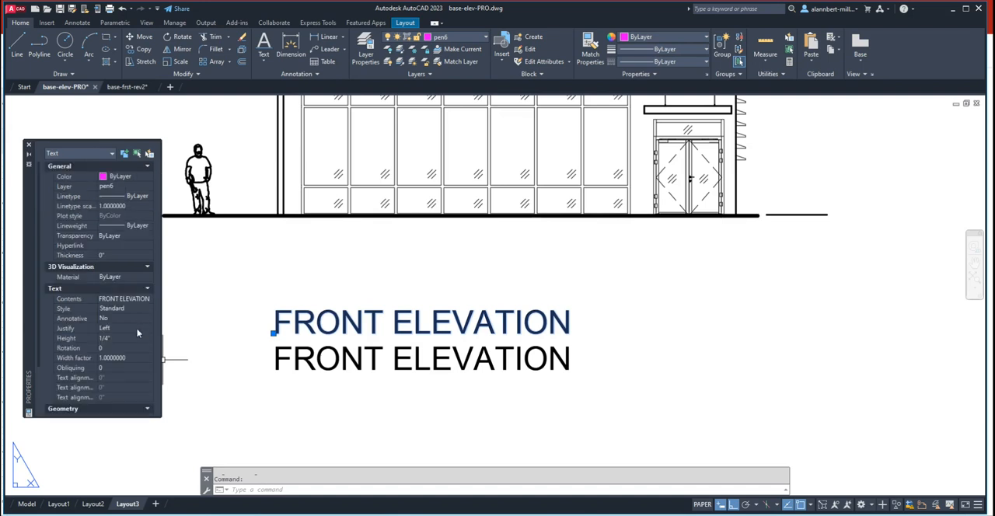
double_click(311, 326)
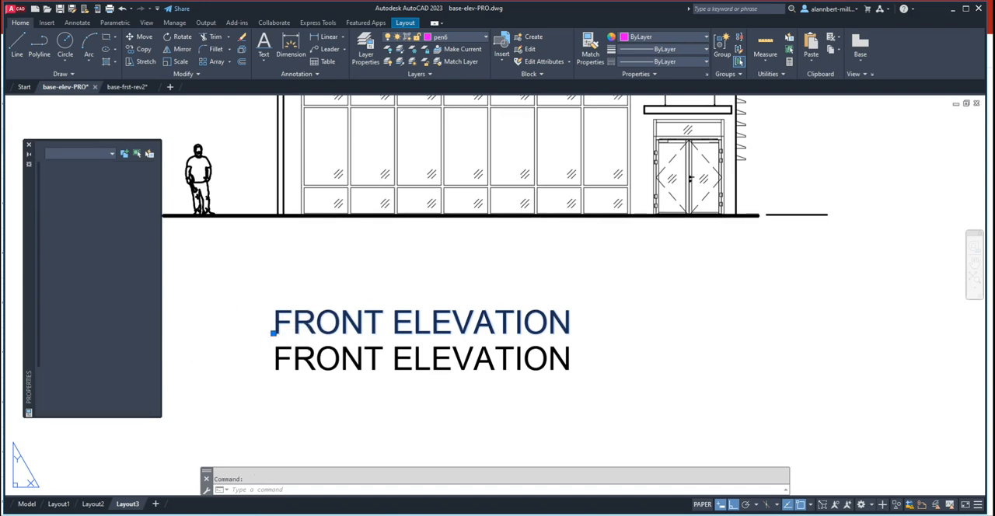
key("Escape")
key("Escape")
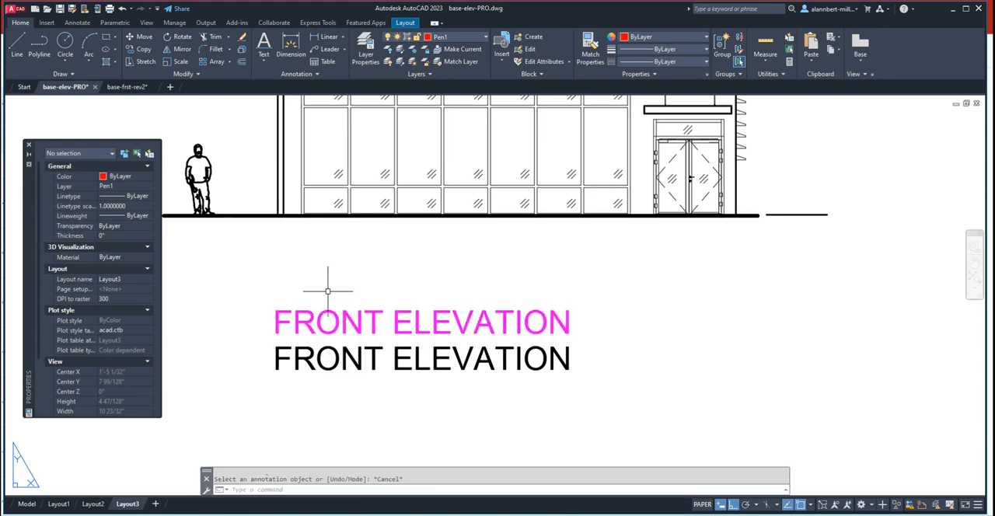
left_click(264, 63)
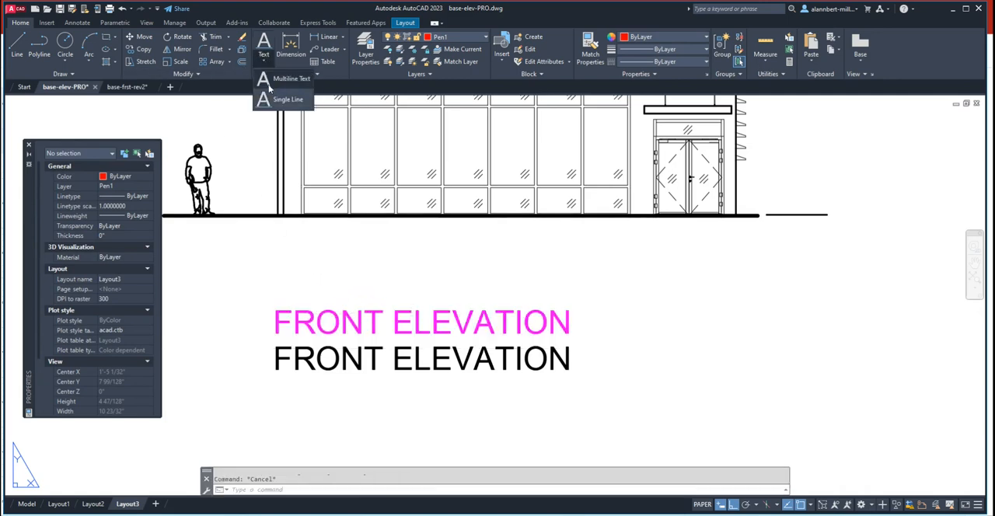
left_click(270, 79)
left_click(587, 260)
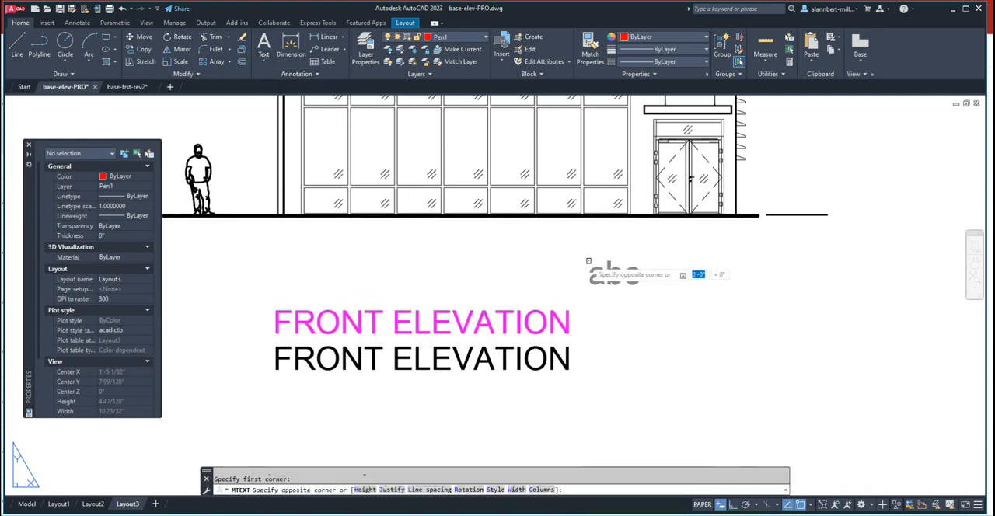
left_click(744, 299)
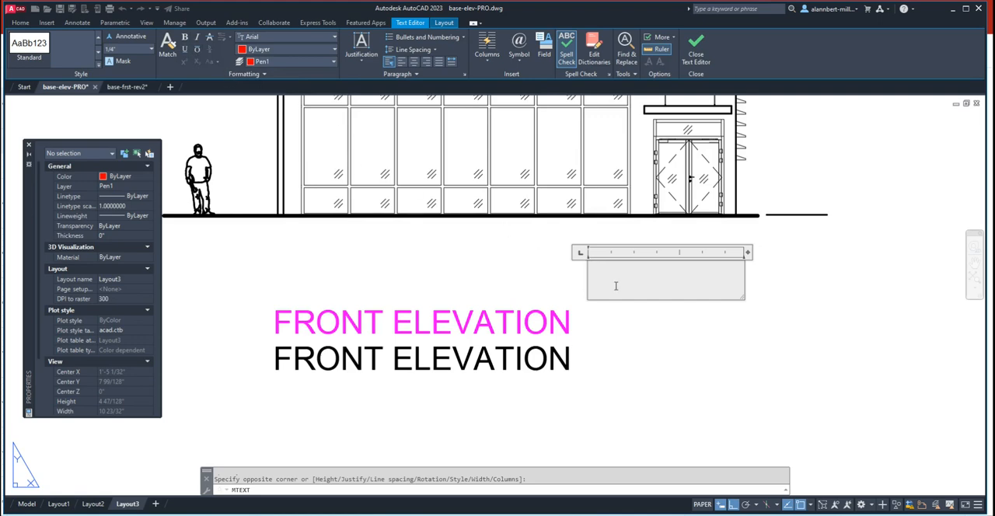
left_click(758, 305)
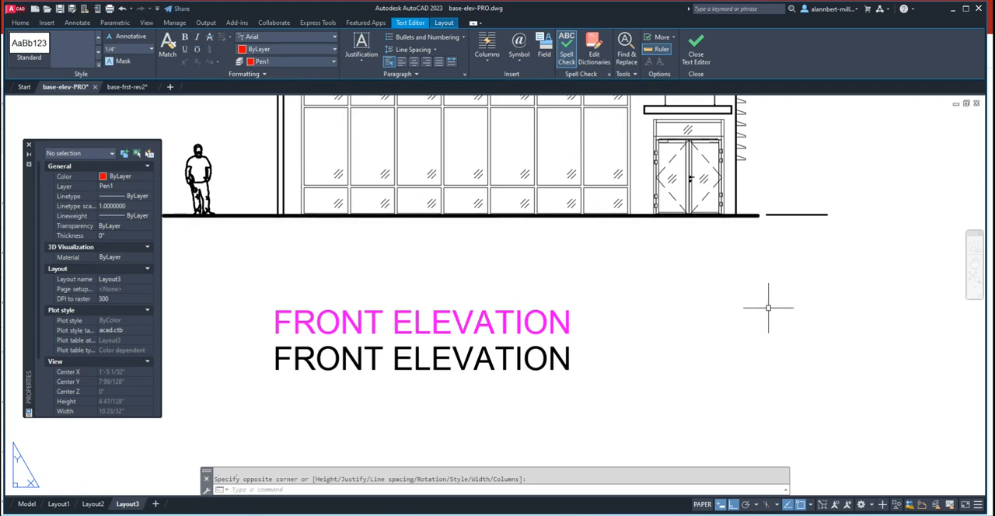
key("Escape")
- Recheck the upper FRONT ELEVATION title's text, geometry and miscellaneous properties for a stroke thickness setting
left_click(407, 325)
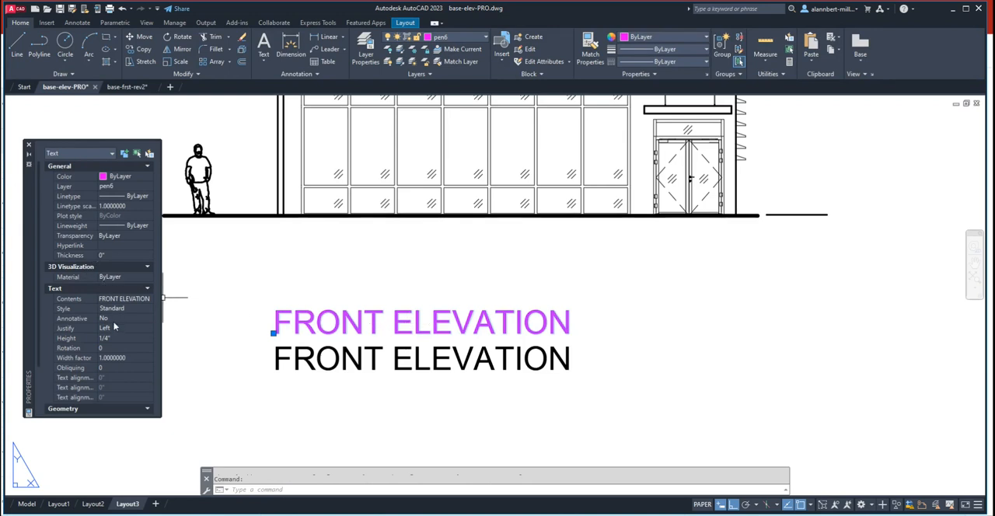
scroll(118, 353, "down", 3)
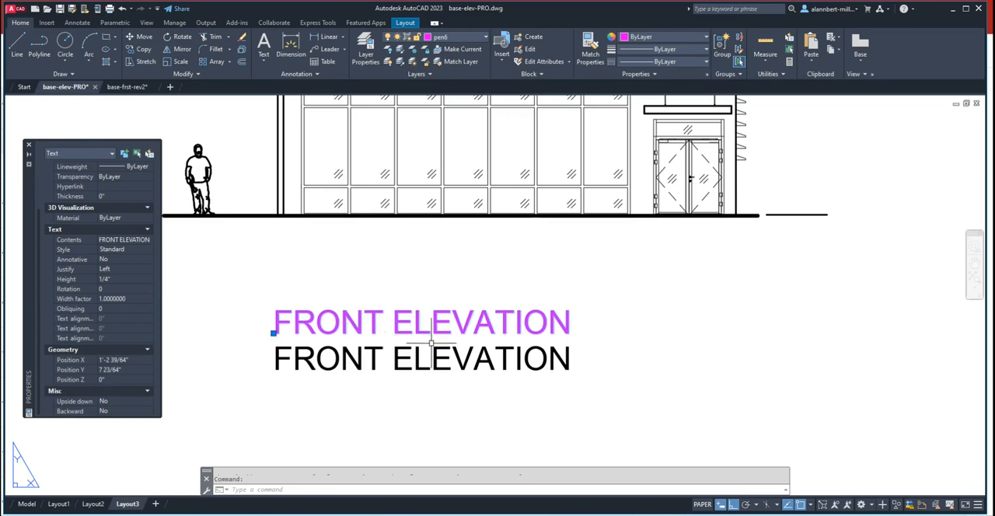
key("Escape")
scroll(419, 342, "up", 1)
scroll(381, 332, "down", 6)
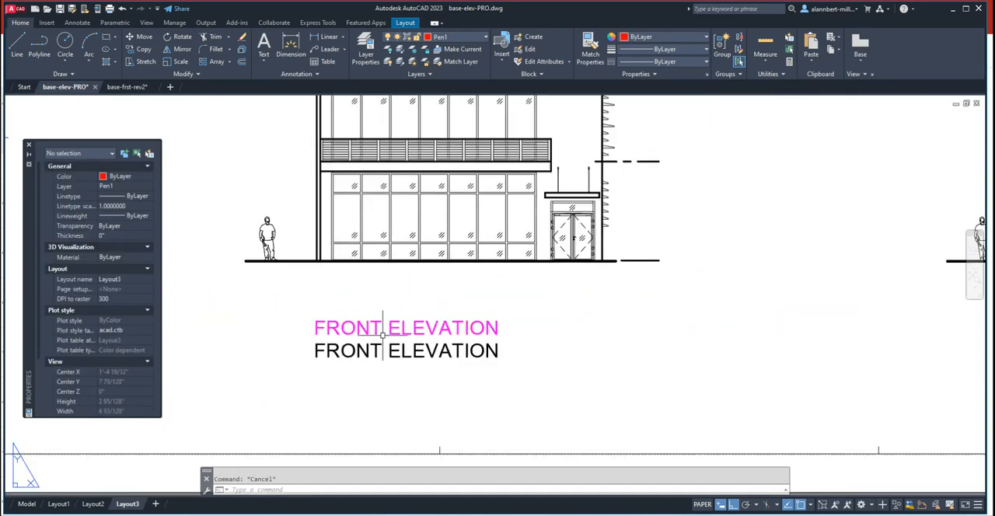
middle_click_drag(435, 364, 369, 375)
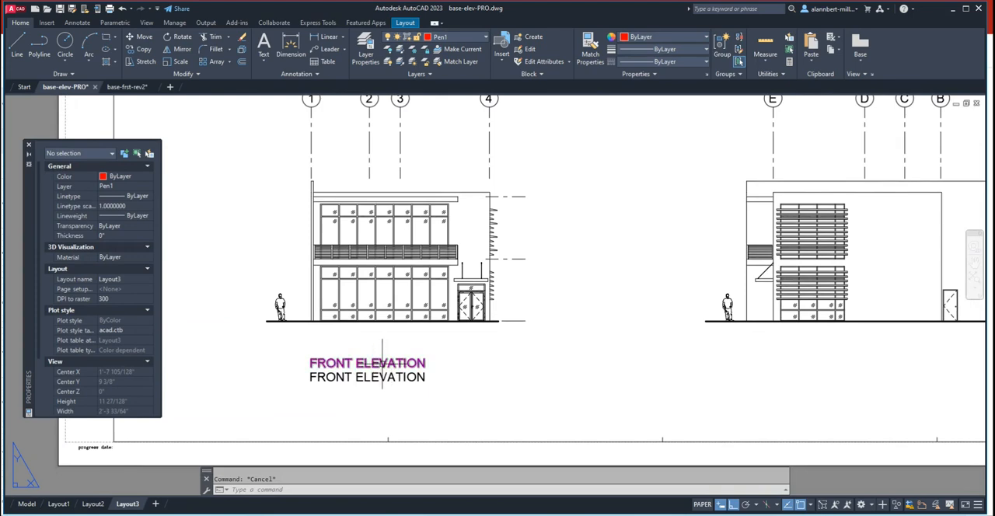
left_click(382, 362)
key("Escape")
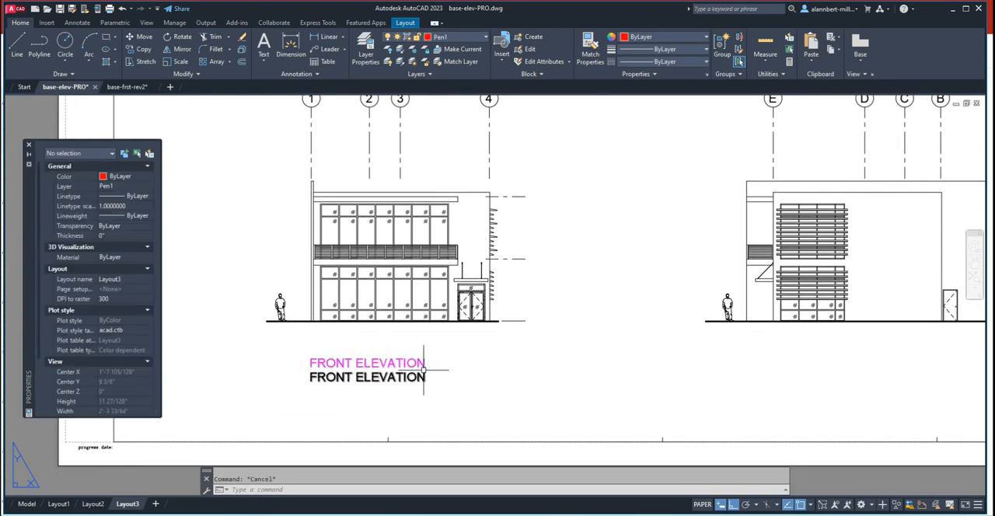
type("e")
key("Return")
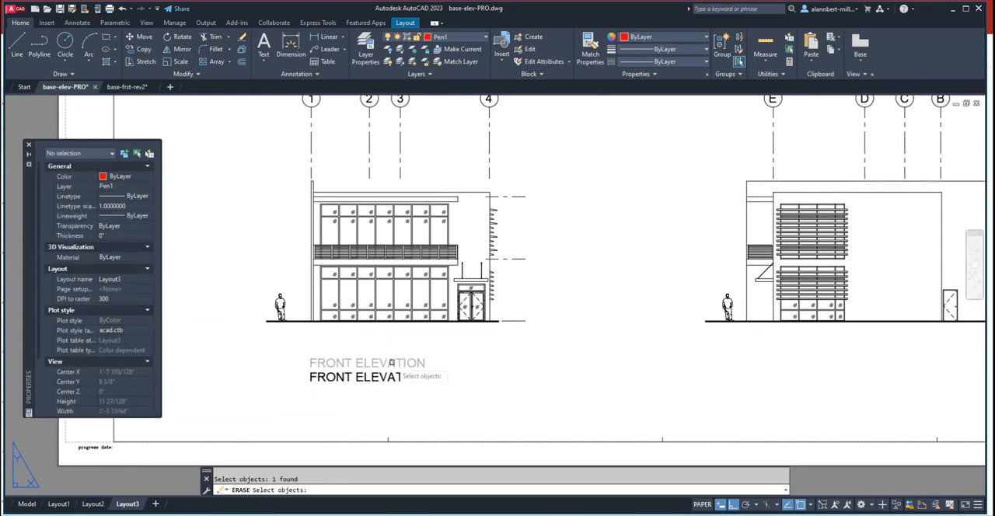
key("Escape")
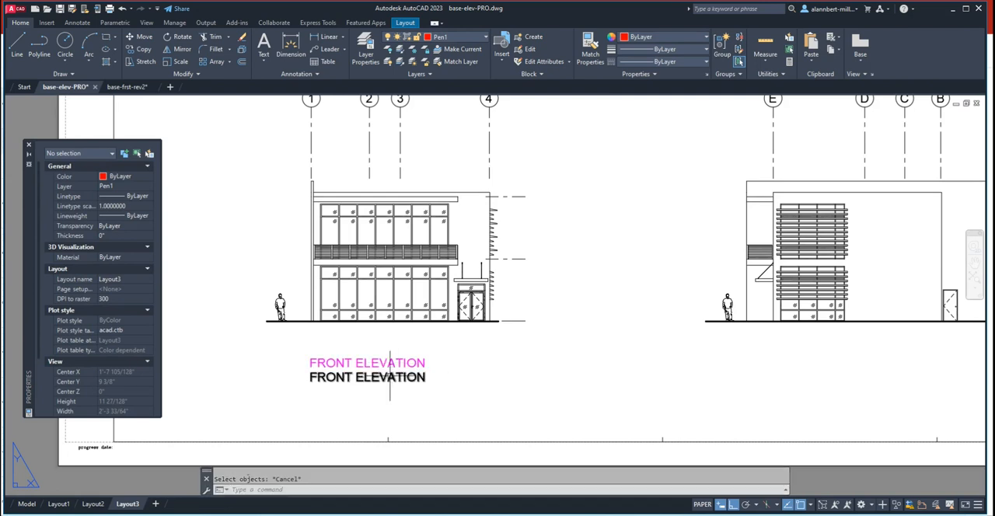
left_click(391, 376)
key("Escape")
left_click(335, 399)
key("Escape")
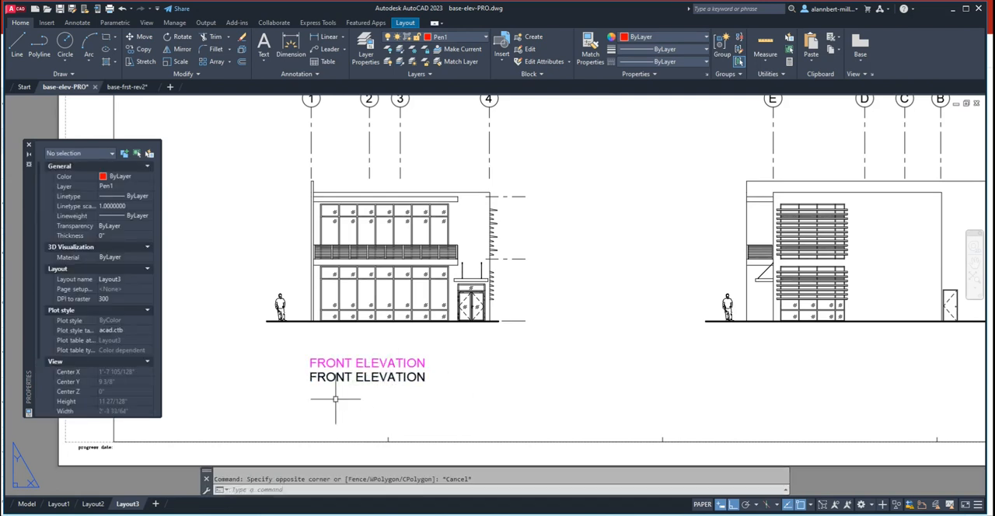
key("Escape")
- Regenerate the layout and compare the two FRONT ELEVATION titles at close and distant zoom
type("REGEN")
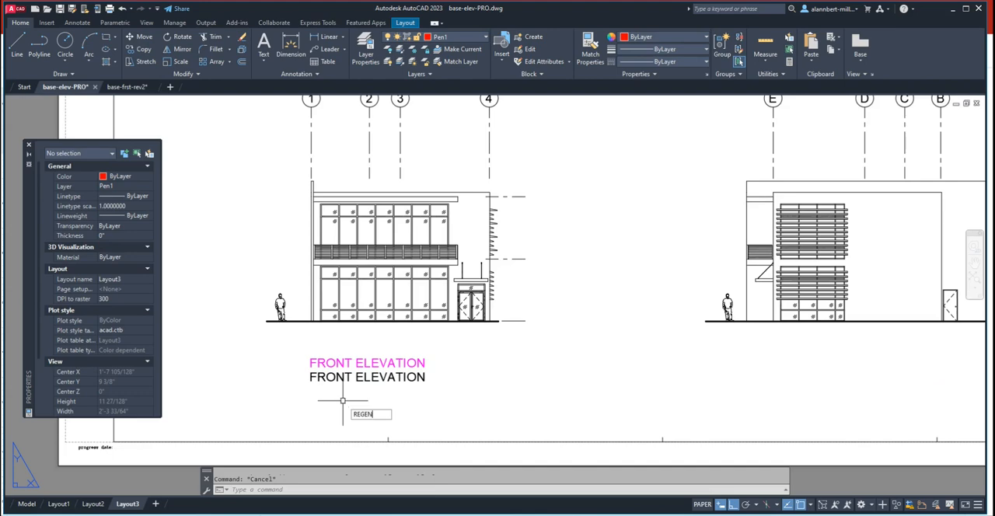
key("Return")
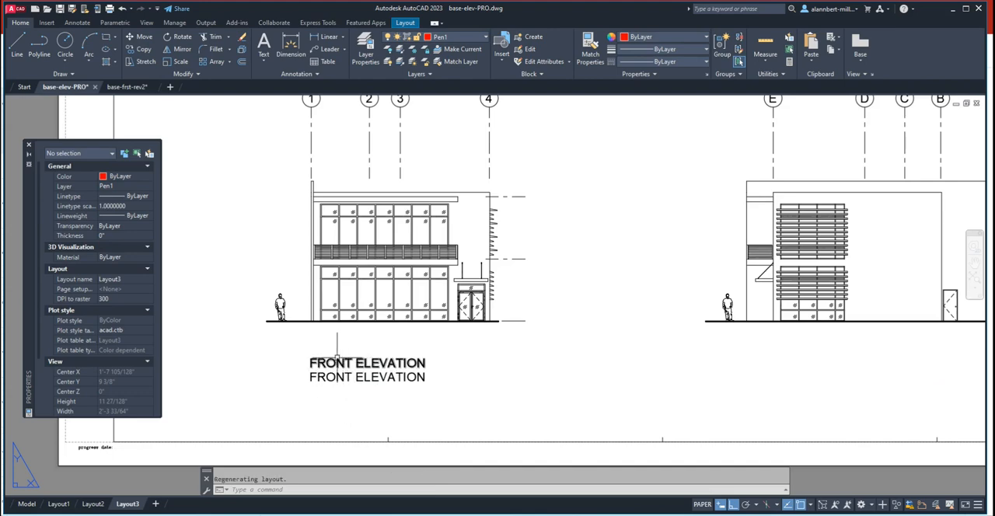
scroll(331, 355, "up", 5)
scroll(290, 356, "down", 5)
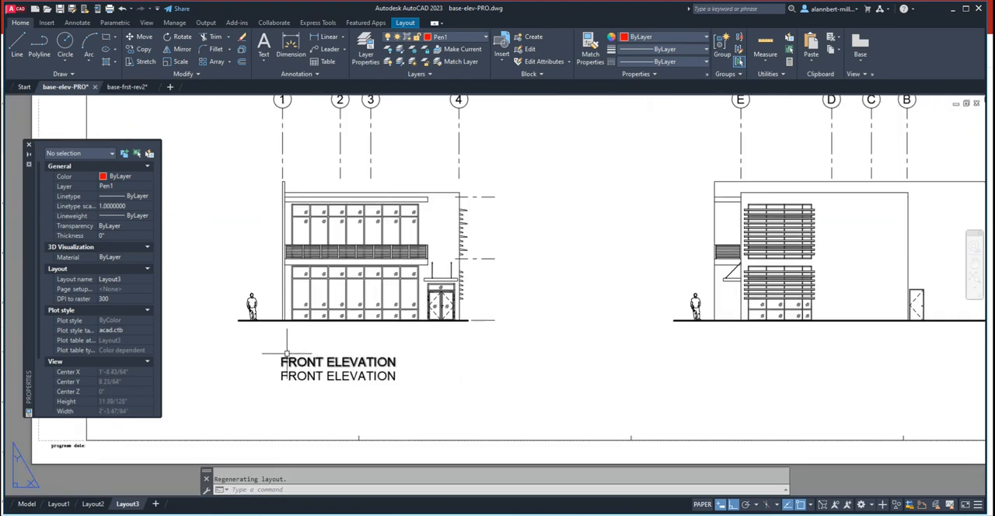
scroll(286, 353, "up", 4)
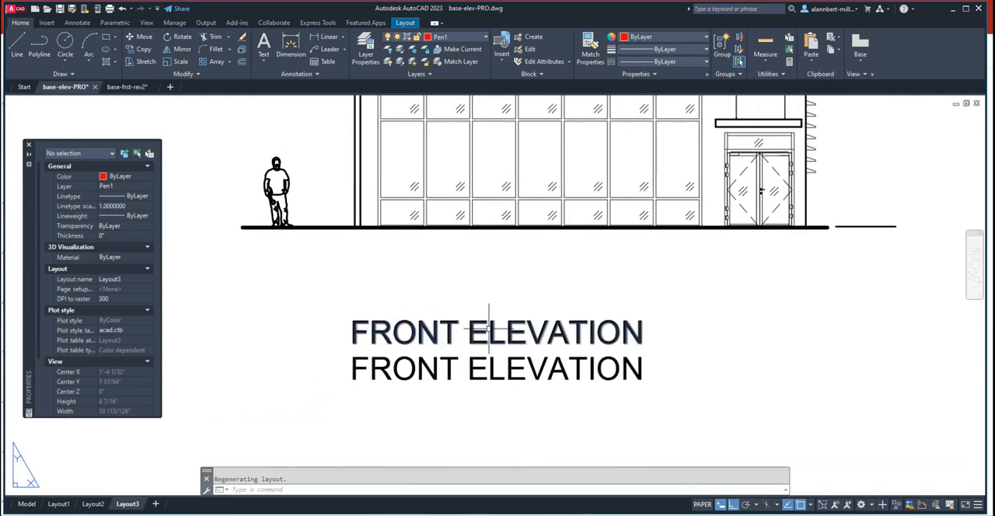
scroll(349, 346, "up", 4)
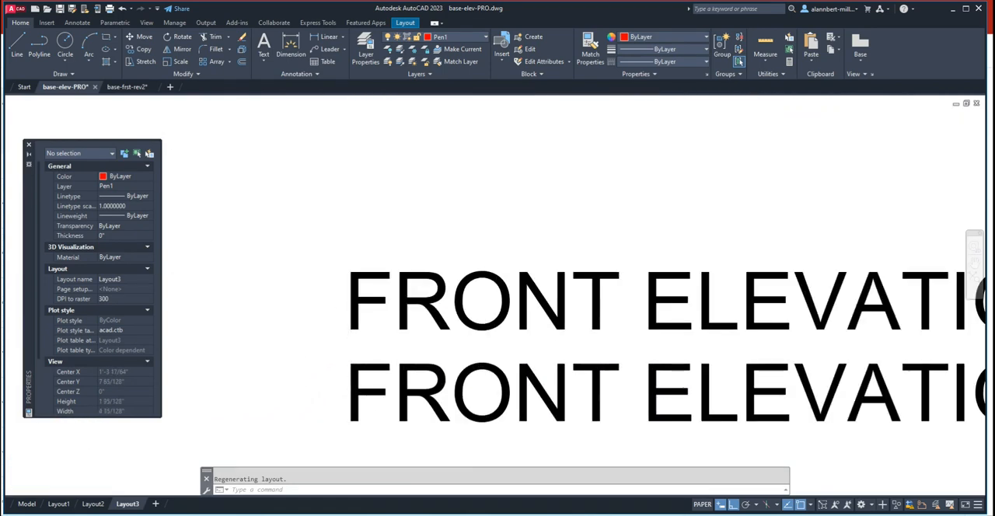
scroll(348, 352, "down", 4)
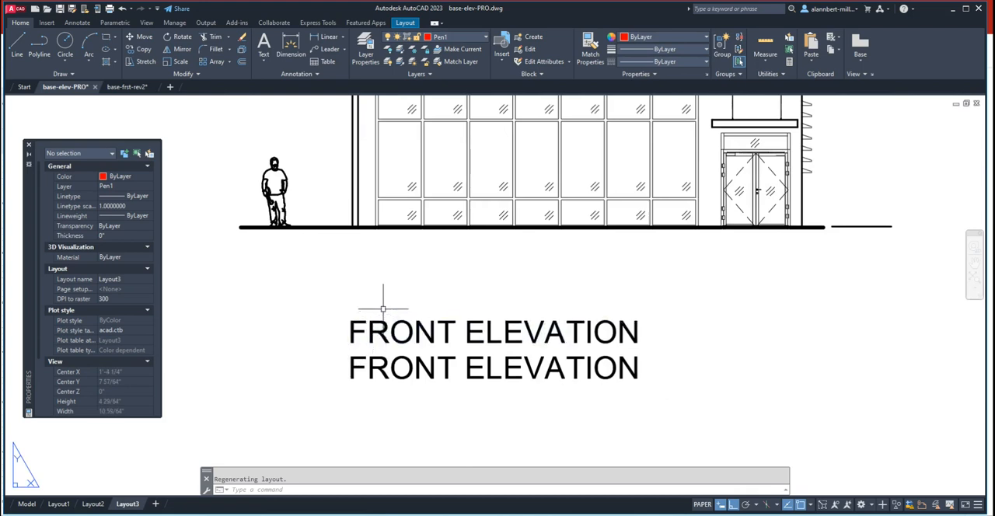
scroll(384, 307, "down", 2)
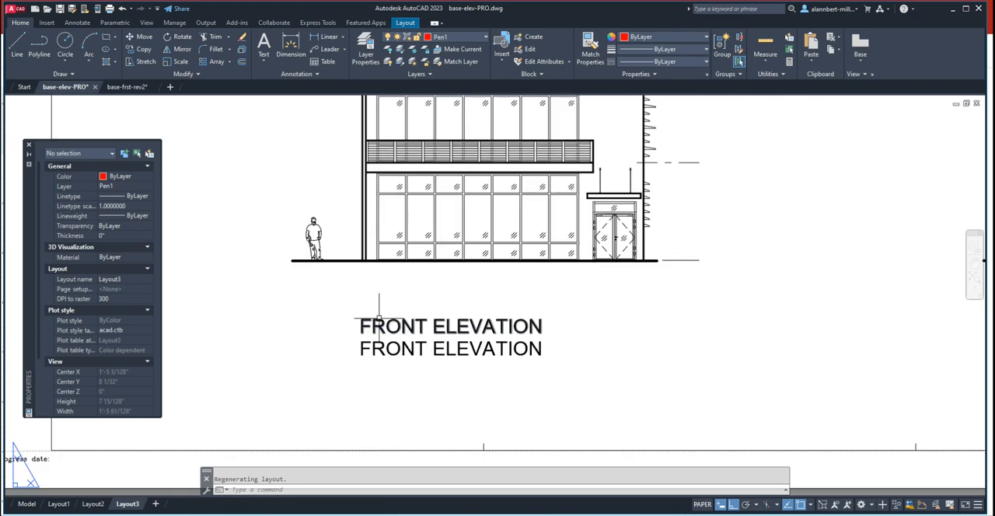
scroll(384, 307, "up", 2)
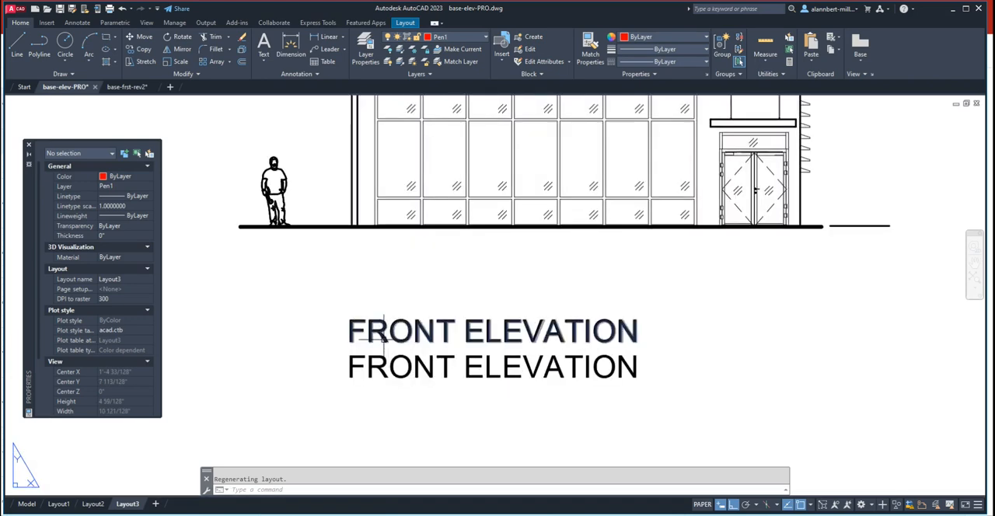
- Erase the upper FRONT ELEVATION title
type("e")
key("Return")
left_click(375, 343)
key("Return")
- Change the remaining FRONT ELEVATION title to layer Pen5 and check its properties
left_click(375, 365)
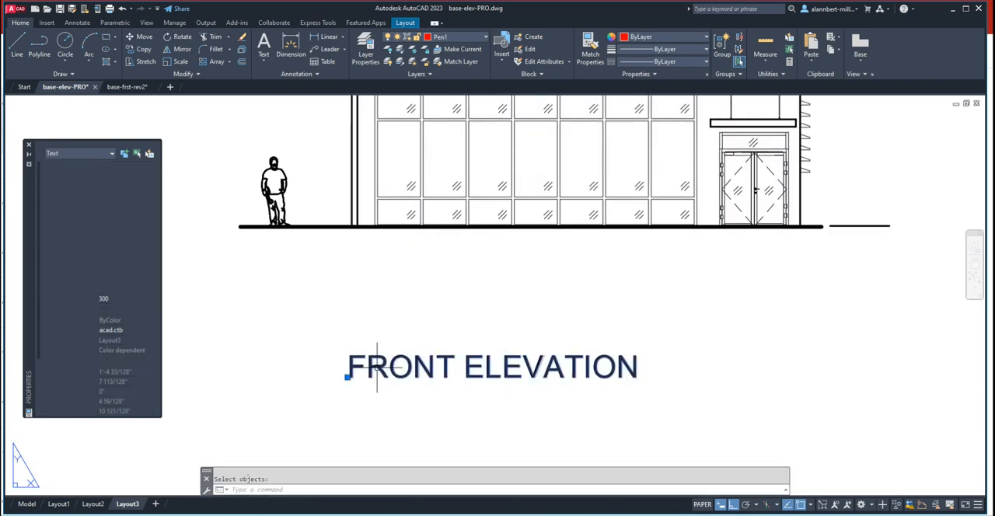
left_click(464, 36)
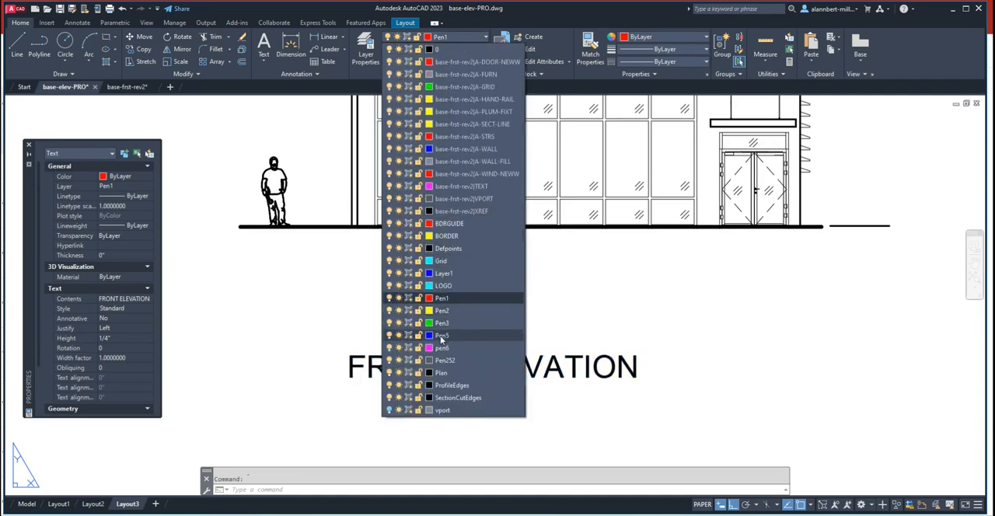
left_click(441, 338)
key("Escape")
scroll(439, 374, "down", 2)
scroll(428, 372, "up", 2)
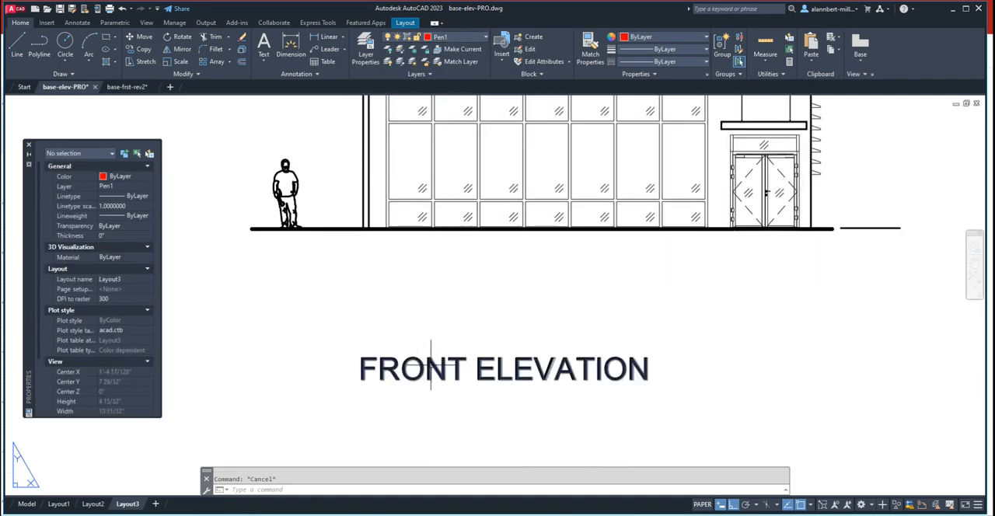
left_click(432, 364)
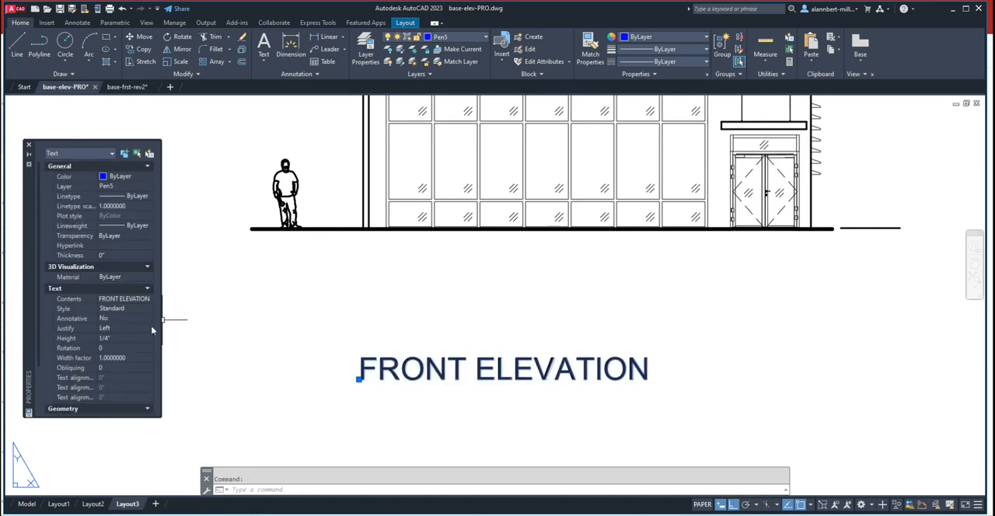
- Set the FRONT ELEVATION title's text height to 1/2" and clear the selection
left_click(113, 337)
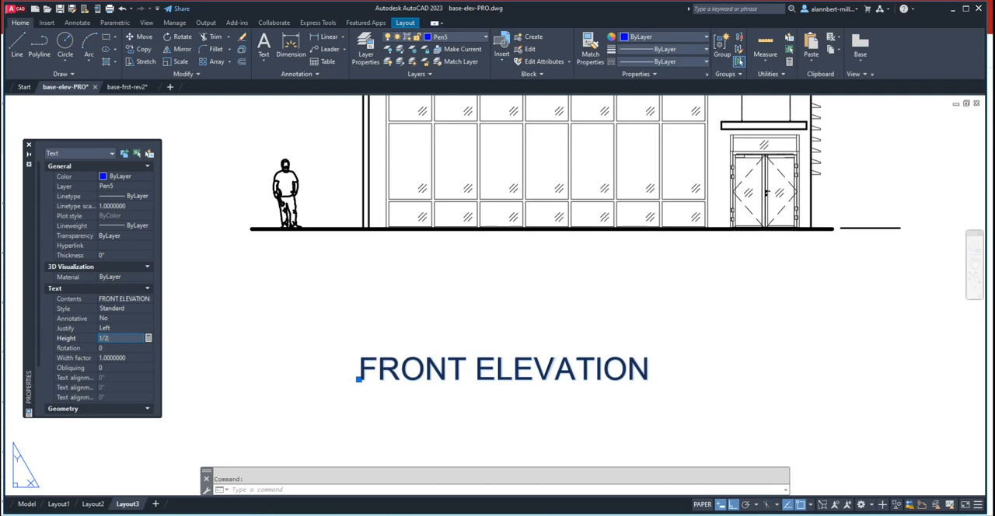
type("1/2")
key("Return")
scroll(389, 233, "down", 3)
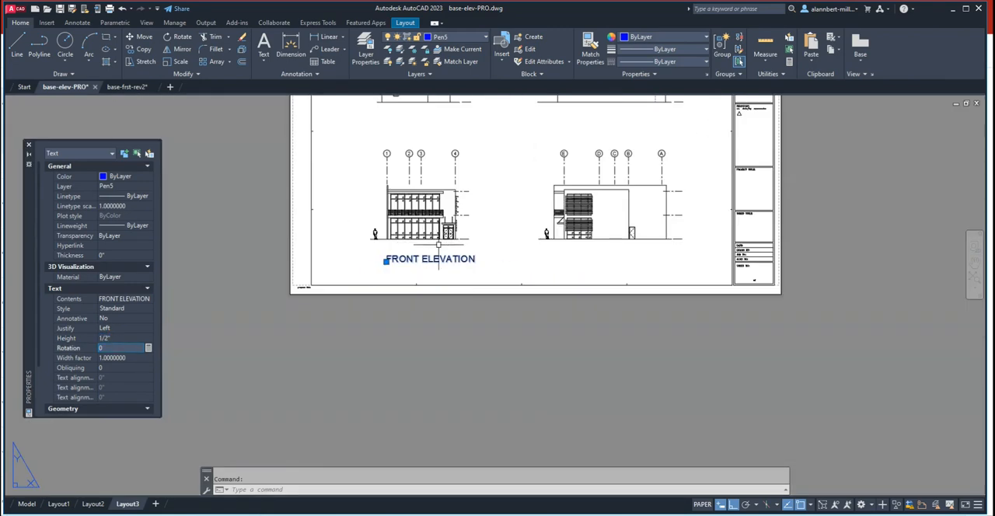
scroll(460, 267, "up", 3)
key("Escape")
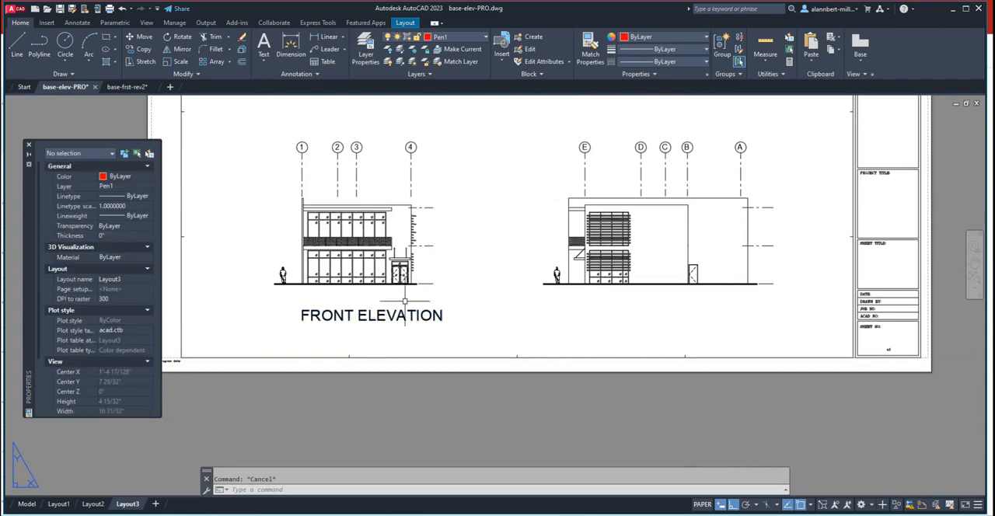
- Move the FRONT ELEVATION title about 1 3/32" horizontally to the left beneath the front elevation
scroll(402, 303, "up", 2)
scroll(401, 303, "down", 2)
middle_click_drag(405, 317, 456, 349)
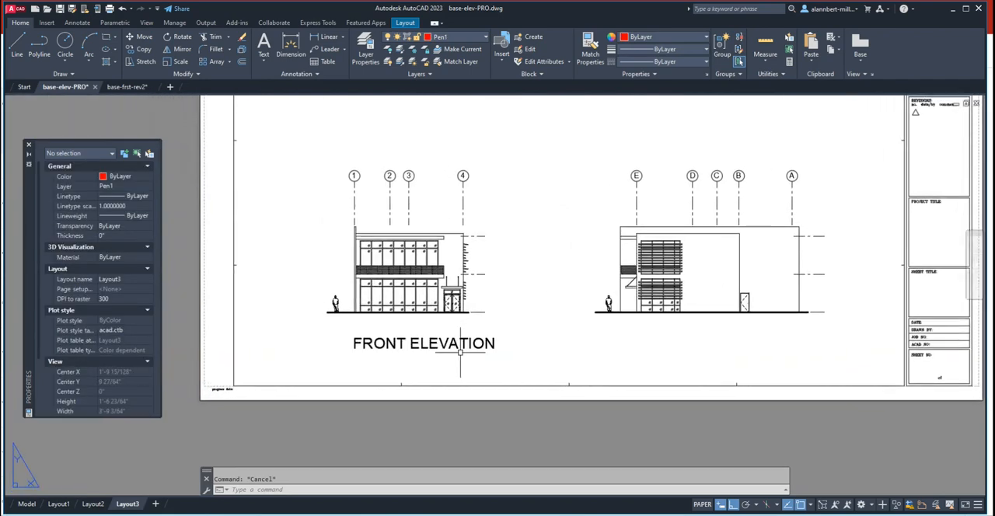
type("m")
key("Return")
left_click(458, 348)
key("Return")
left_click(464, 341)
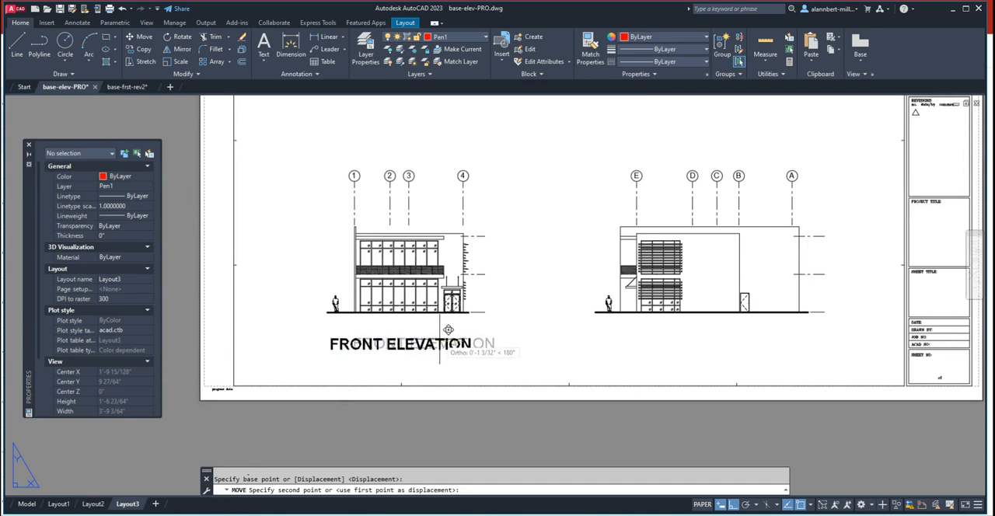
left_click(447, 329)
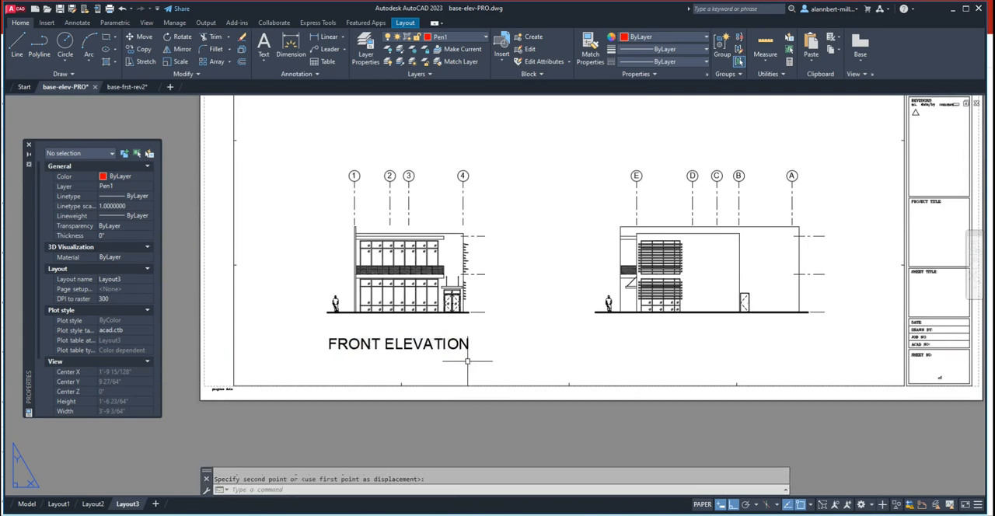
- Copy the FRONT ELEVATION title horizontally about 1'-1 1/2" to beneath the lower elevation with grids E to A
type("co")
key("Return")
left_click(428, 347)
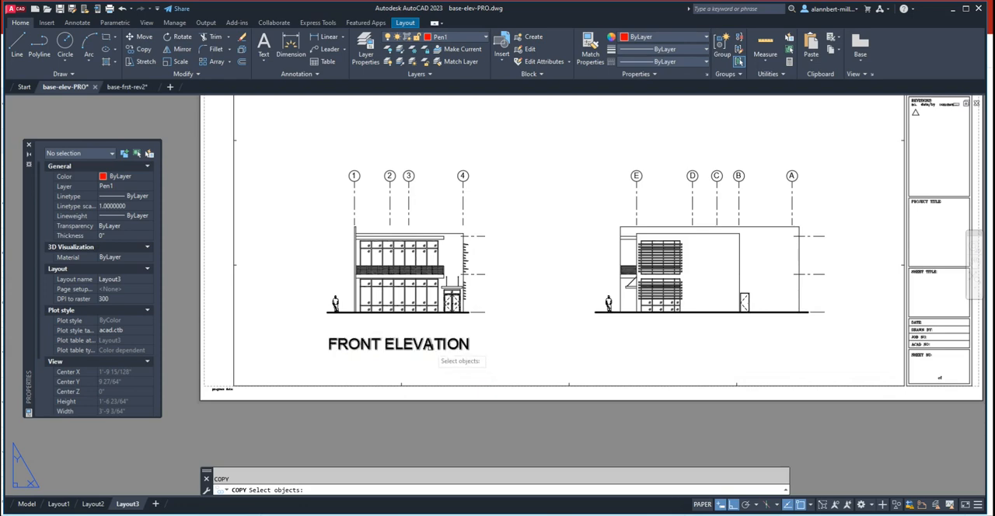
key("Return")
left_click(416, 354)
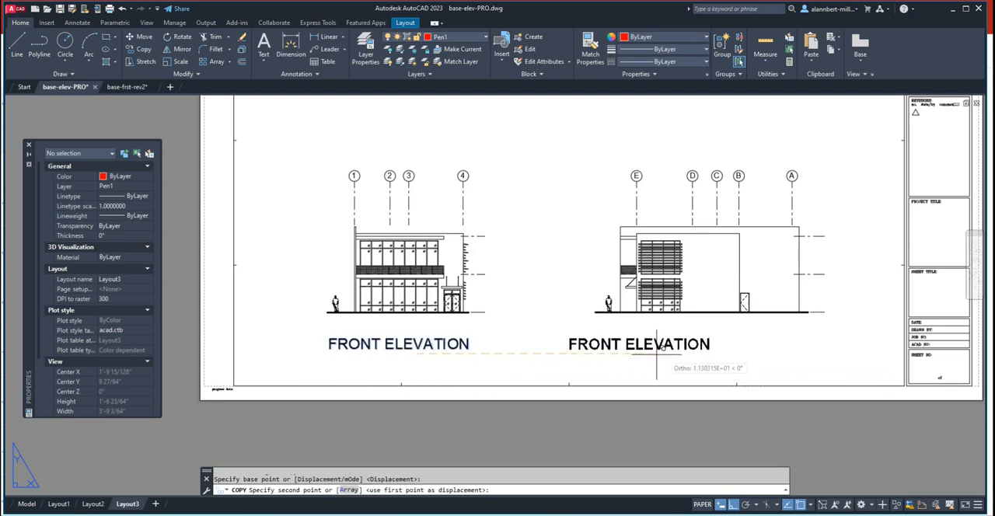
left_click(710, 347)
key("Escape")
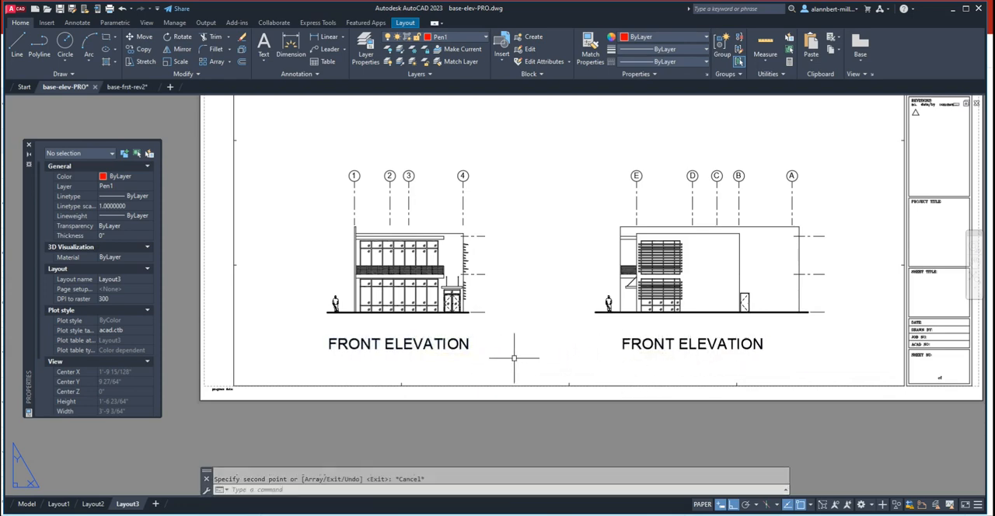
left_click(329, 344)
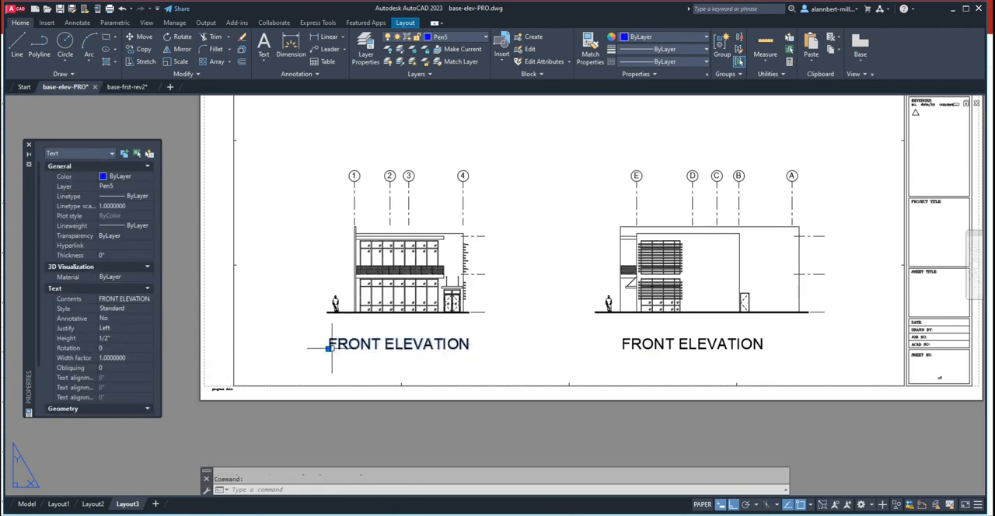
key("Escape")
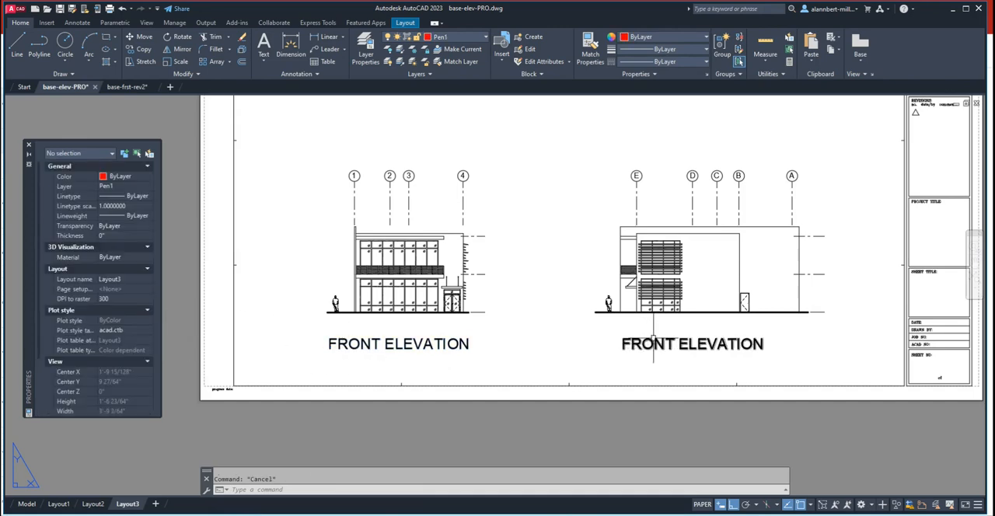
- Change the copied title beneath the lower E-to-A elevation to read RIGHT ELEVATION
middle_click_drag(654, 351, 648, 374)
left_click(651, 372)
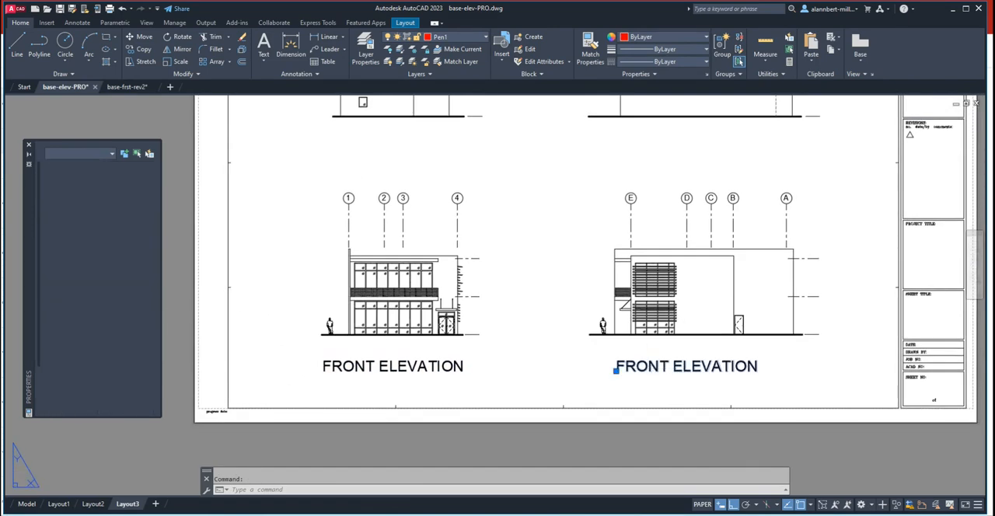
double_click(668, 370)
left_click_drag(668, 370, 615, 369)
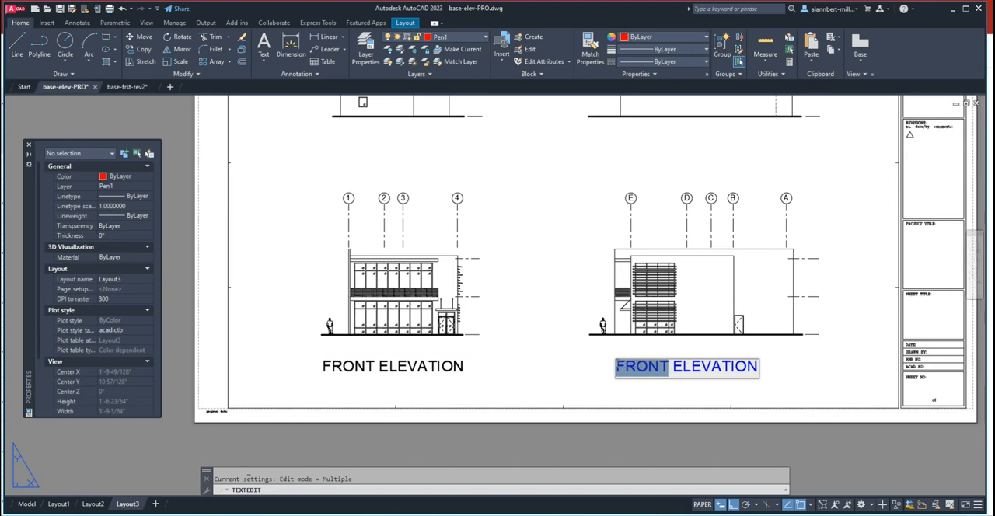
type("RIGHT")
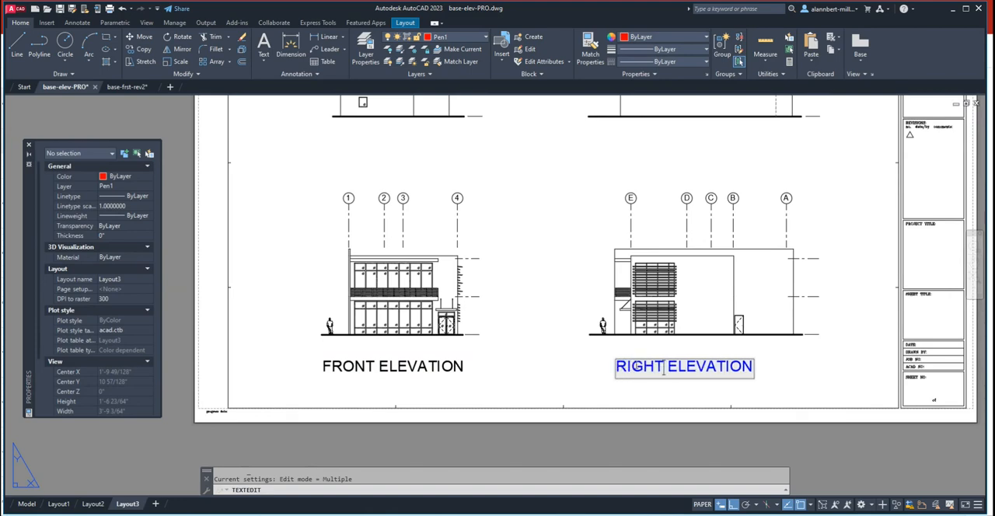
left_click(583, 364)
scroll(582, 365, "down", 2)
scroll(679, 374, "up", 2)
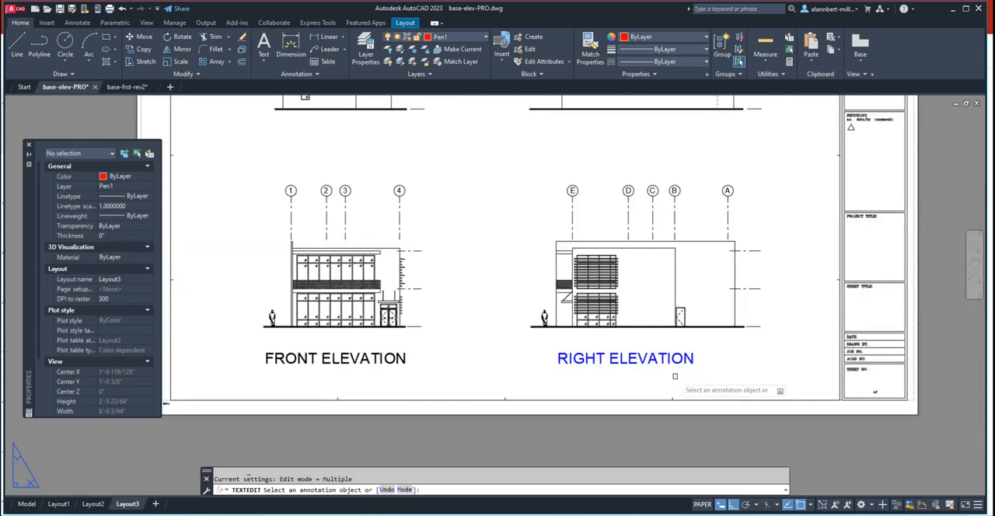
key("Escape")
- Copy the RIGHT ELEVATION title straight up about 10 7/16" to beneath the upper A-to-E elevation
scroll(655, 371, "down", 2)
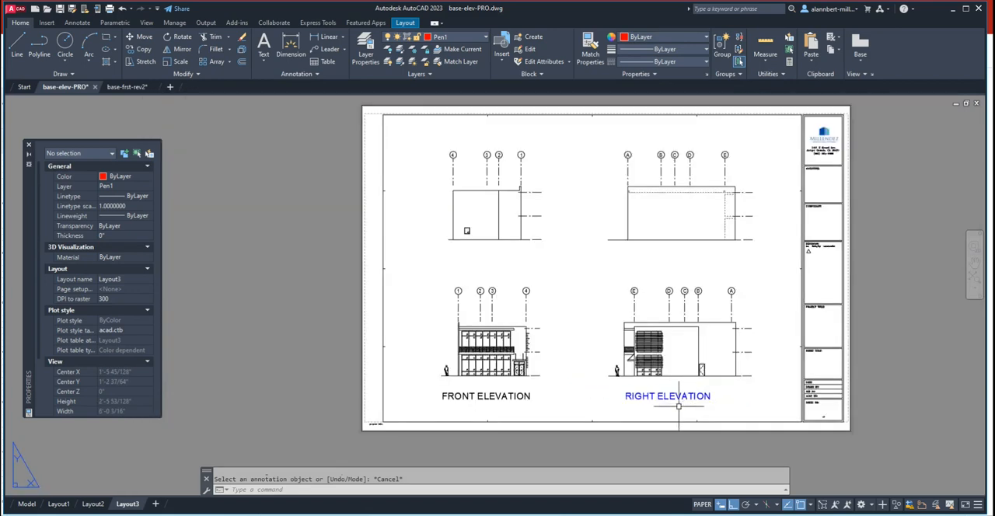
type("co")
key("Return")
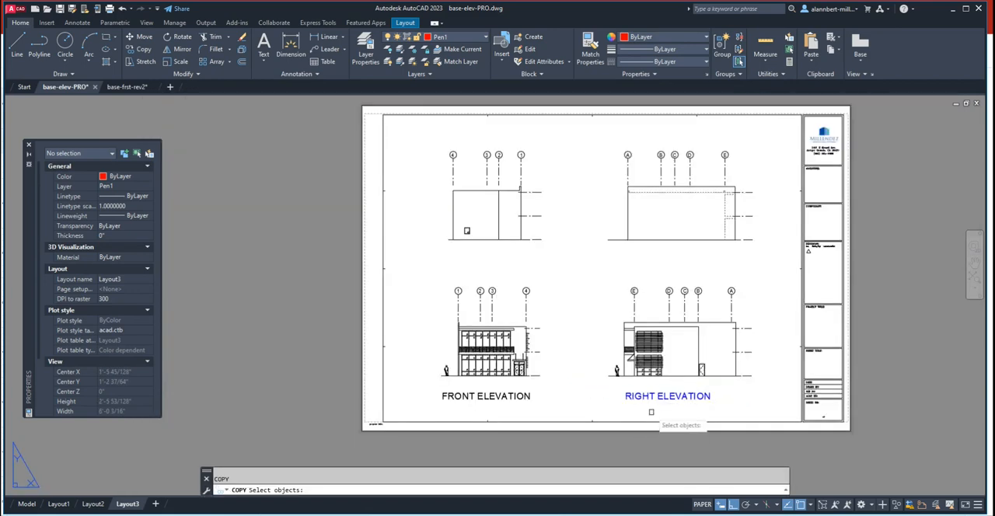
left_click(659, 397)
key("Return")
left_click(615, 410)
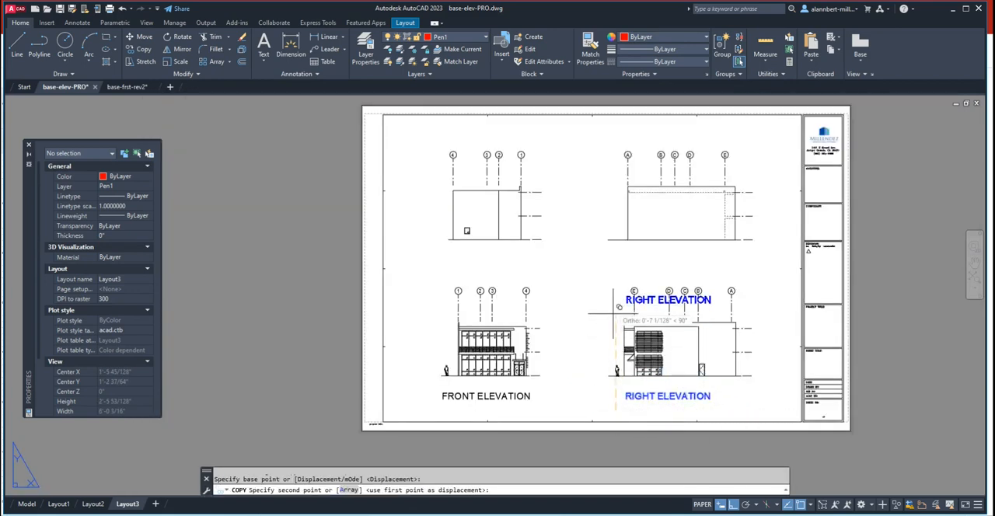
left_click(622, 261)
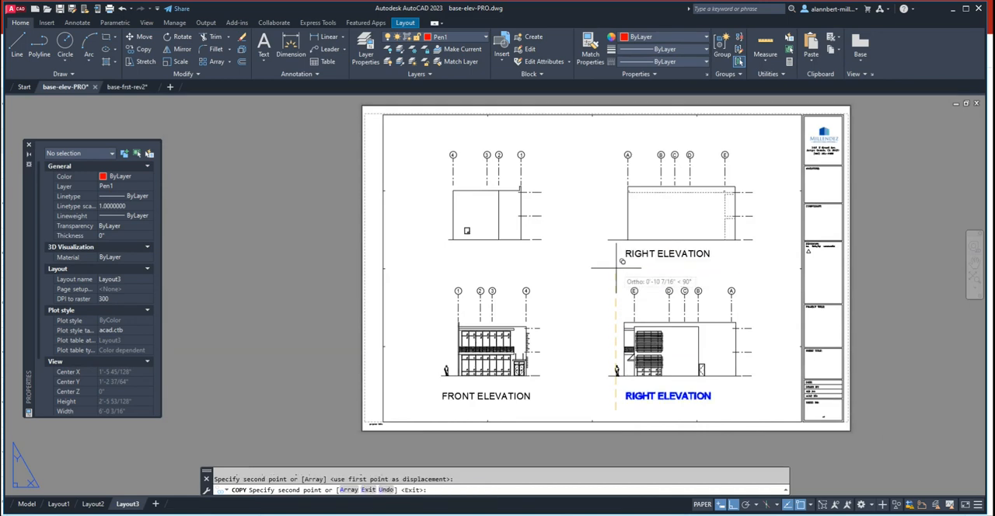
key("Return")
- Change the copied title beneath the upper A-to-E elevation to read LEFT ELEVATION
double_click(640, 257)
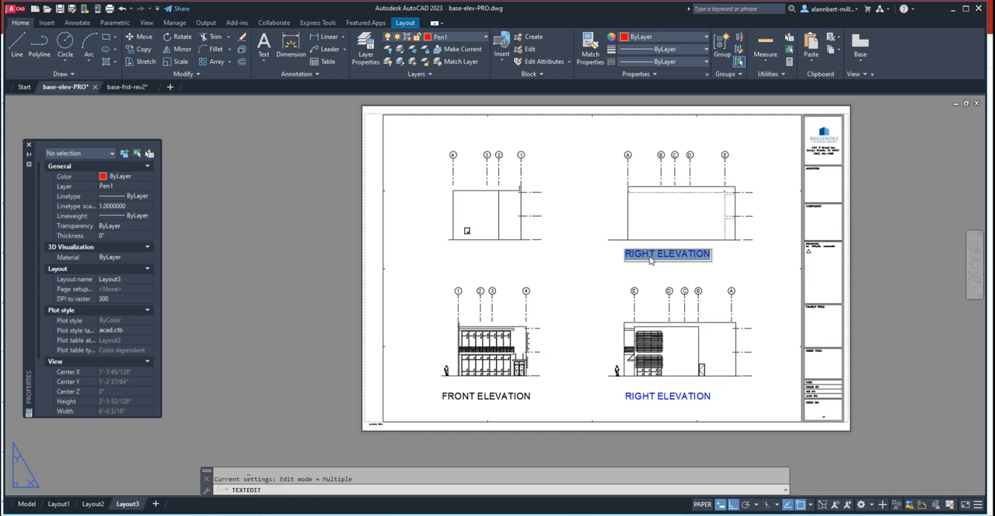
type("LEF")
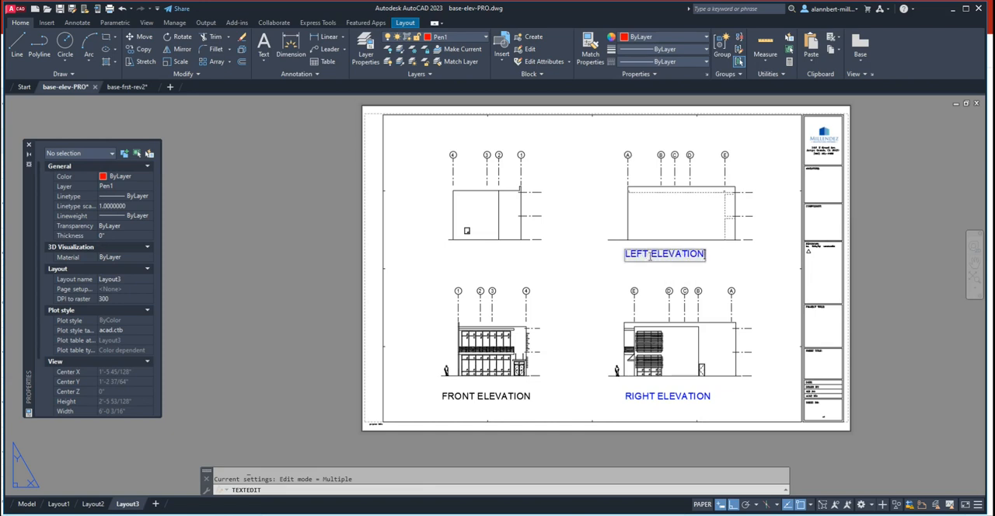
left_click(742, 265)
right_click(741, 265)
key("Escape")
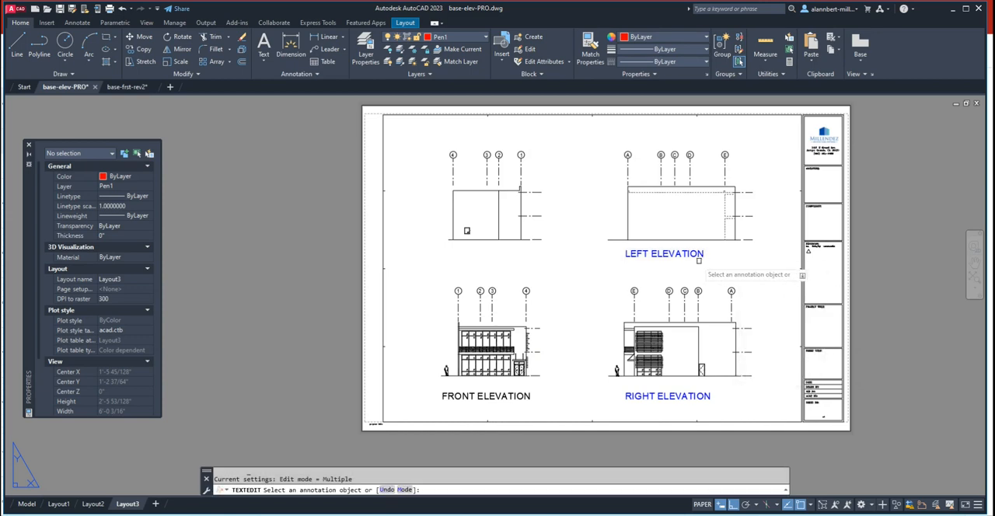
key("Escape")
- Copy the LEFT ELEVATION title from its insertion point to the FRONT ELEVATION title's insertion point
type("CO")
key("Return")
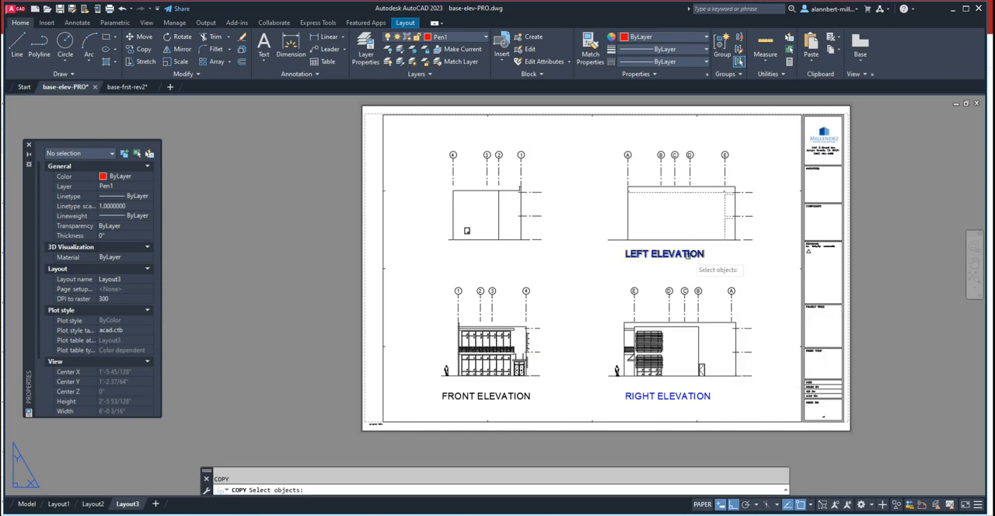
left_click(689, 255)
key("Return")
type("i")
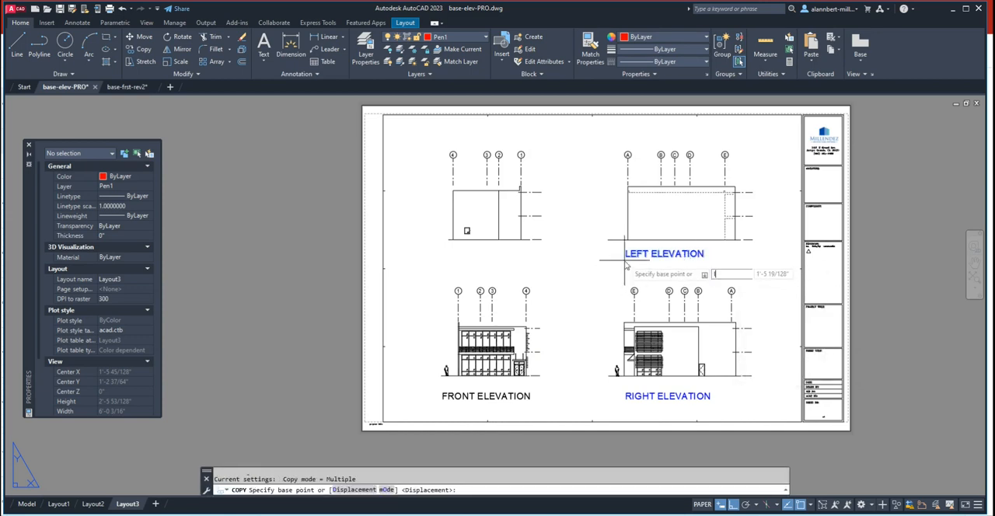
type("NS")
key("Return")
left_click(624, 260)
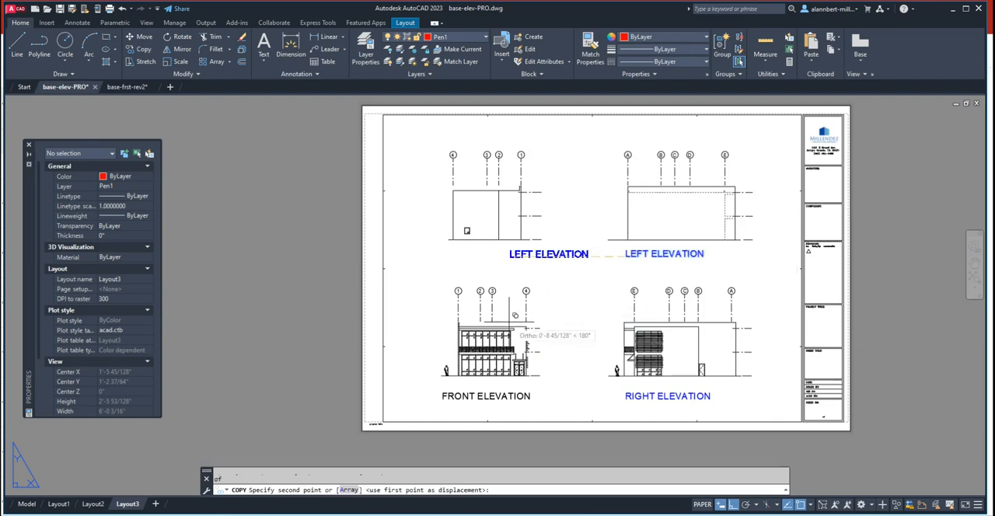
type("IN")
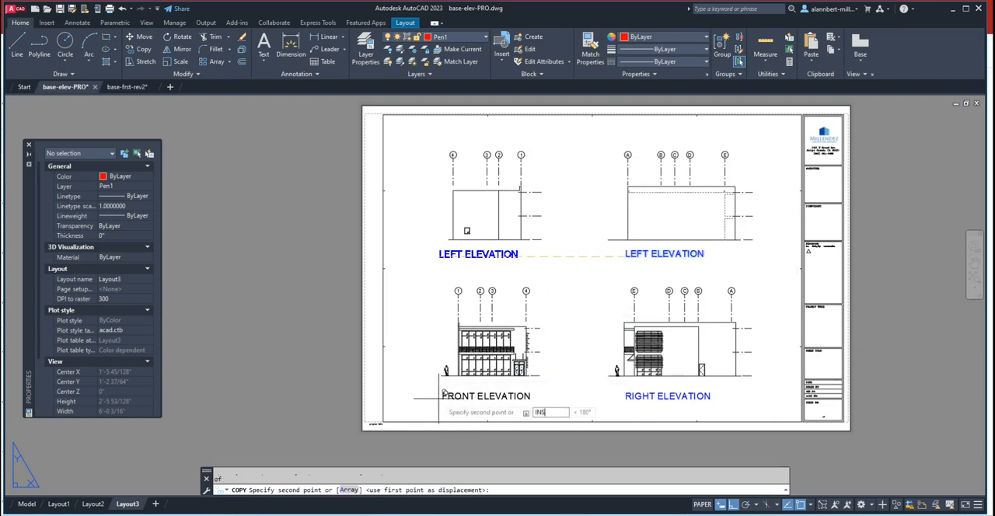
type("S")
key("Return")
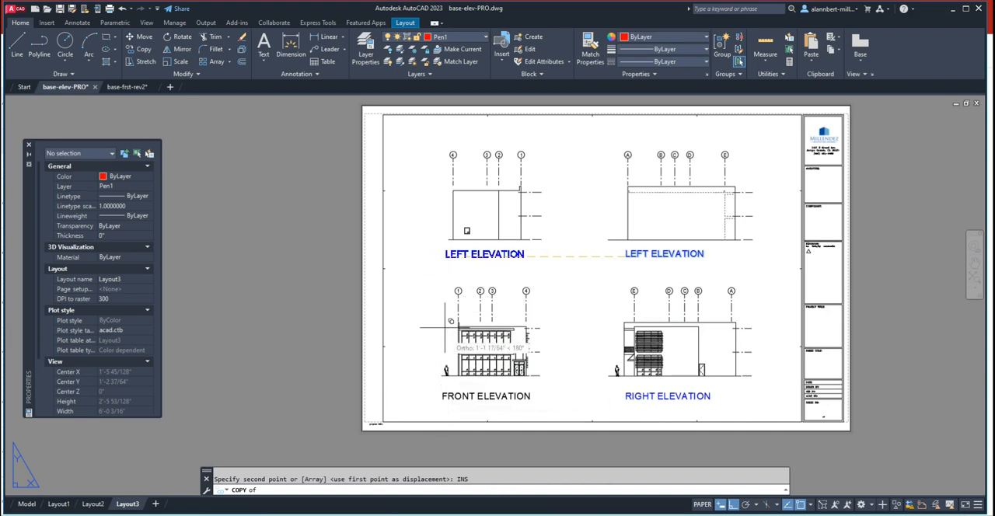
left_click(443, 397)
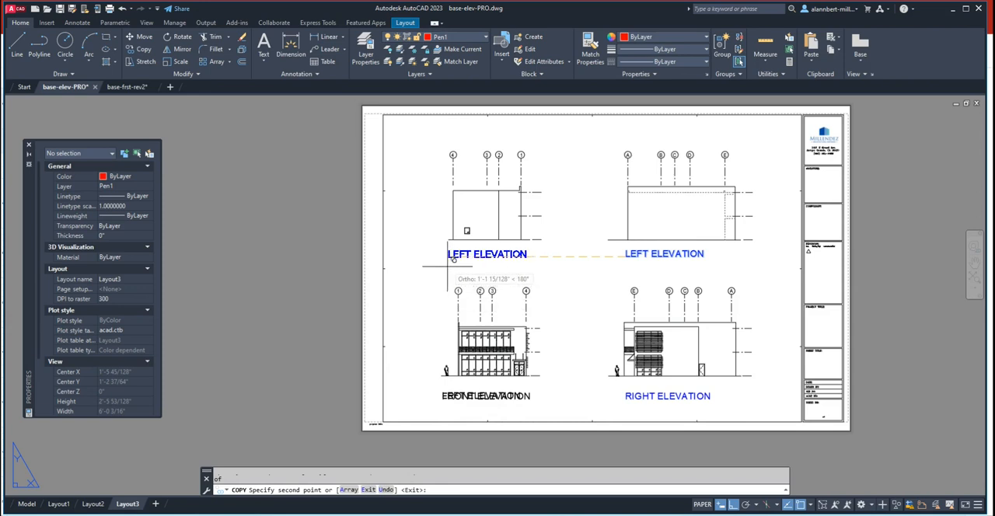
key("Escape")
key("Escape")
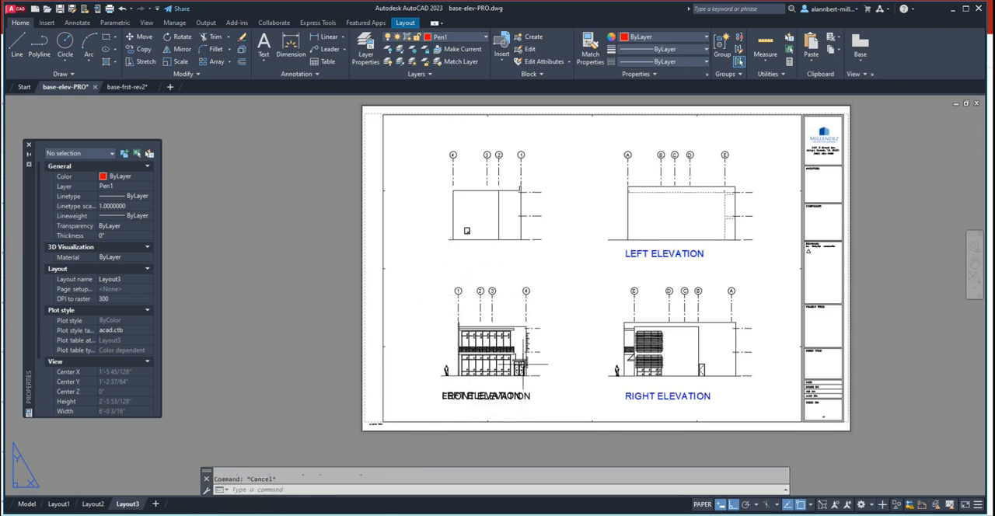
- Copy the LEFT ELEVATION title from its insertion point about 1'-1 1/2" horizontally to beneath the upper 4-to-1 elevation, roughly aligned with the front title
type("co")
key("Return")
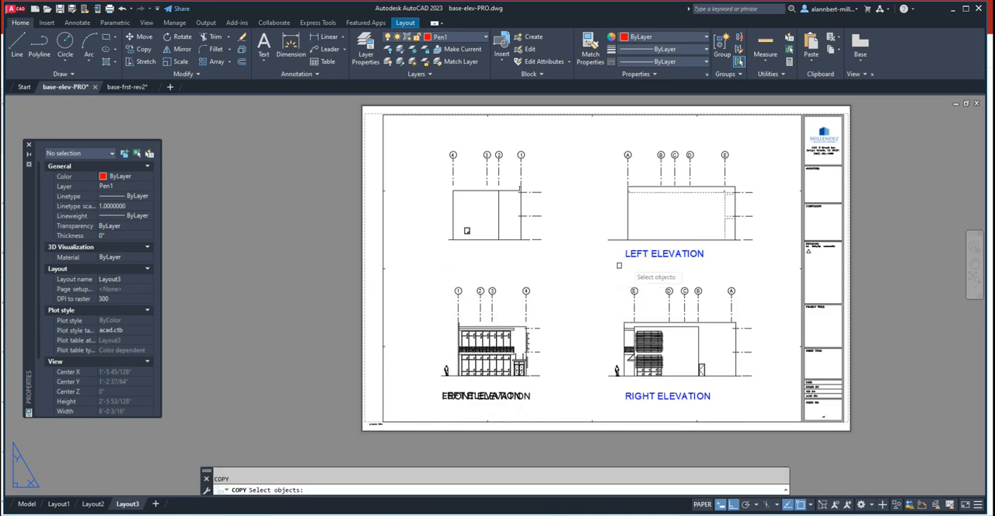
left_click(640, 255)
key("Return")
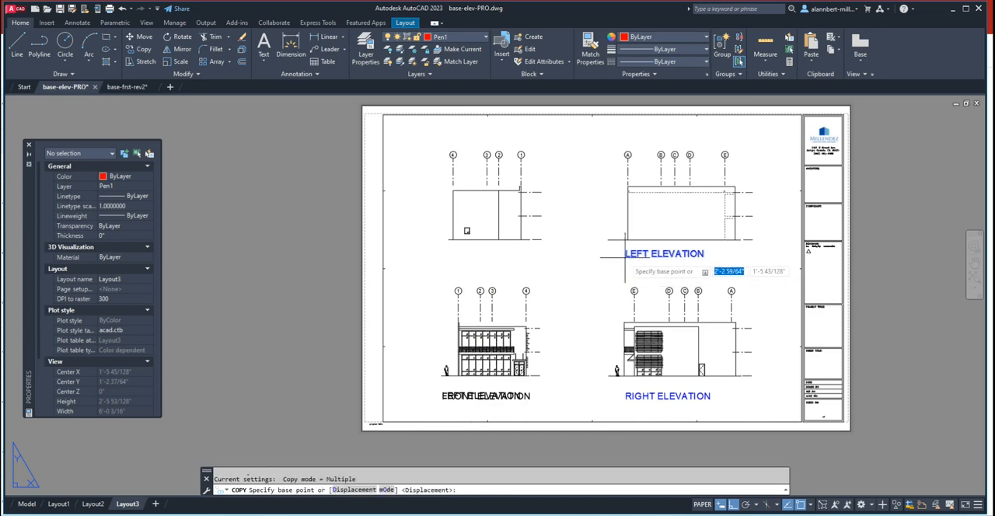
type("INS")
key("Return")
left_click(625, 256)
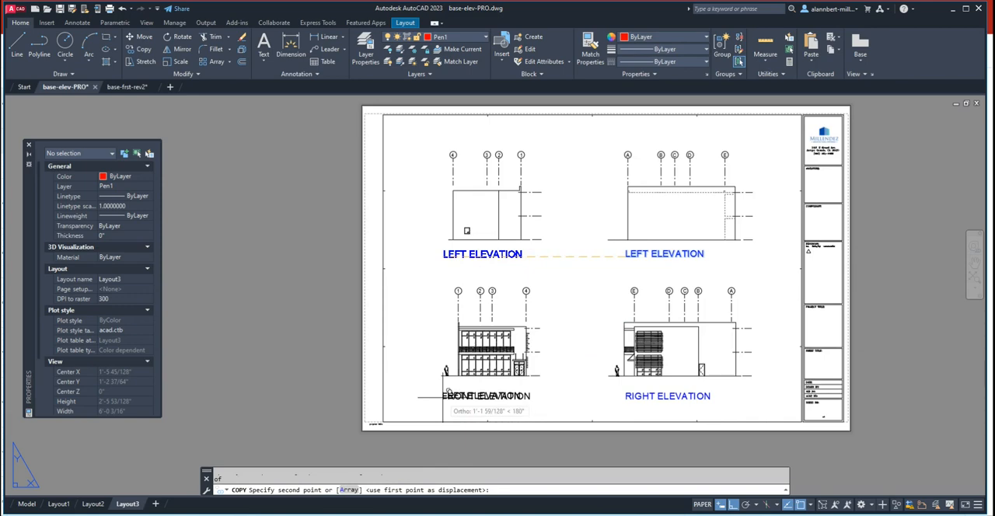
left_click(443, 256)
key("Escape")
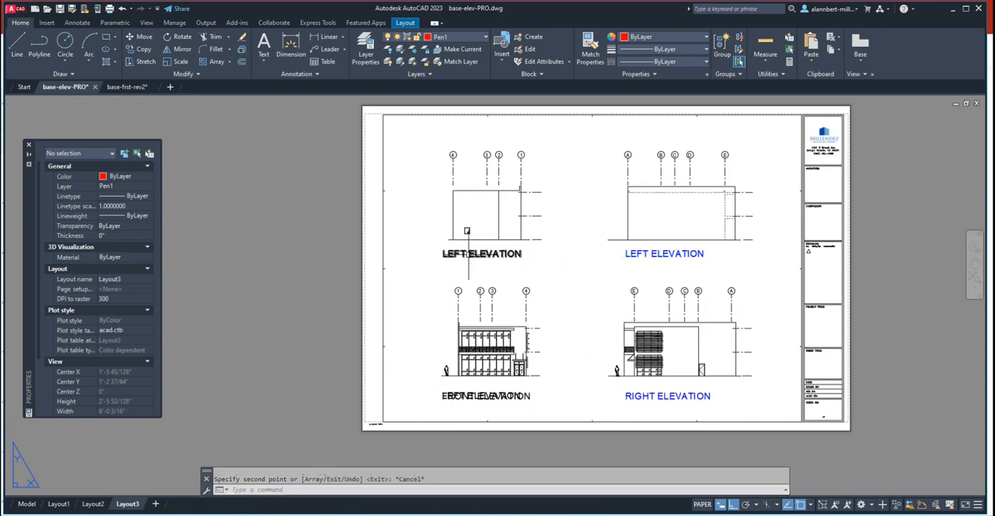
- Change the title beneath the upper 4-to-1 elevation to read REAR ELEVATION
double_click(444, 255)
left_click(466, 256)
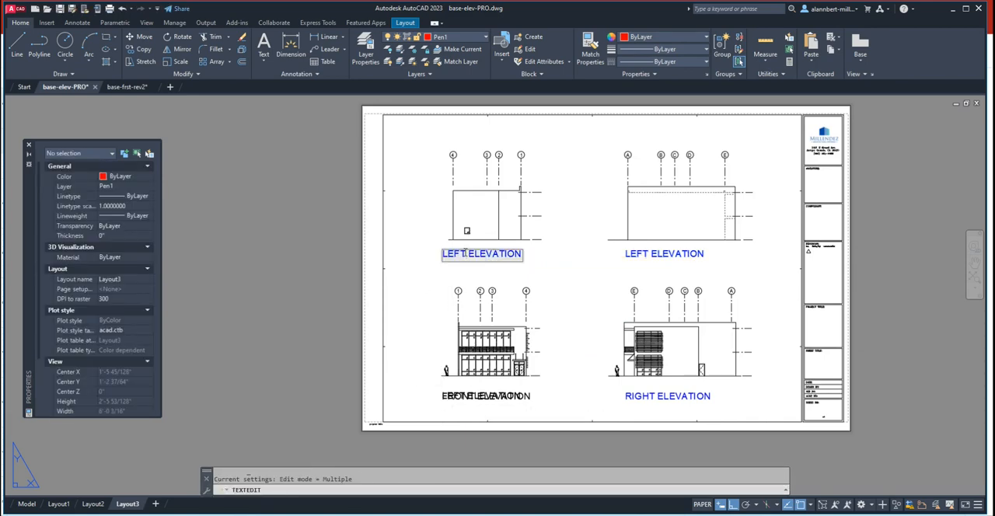
type("REAR")
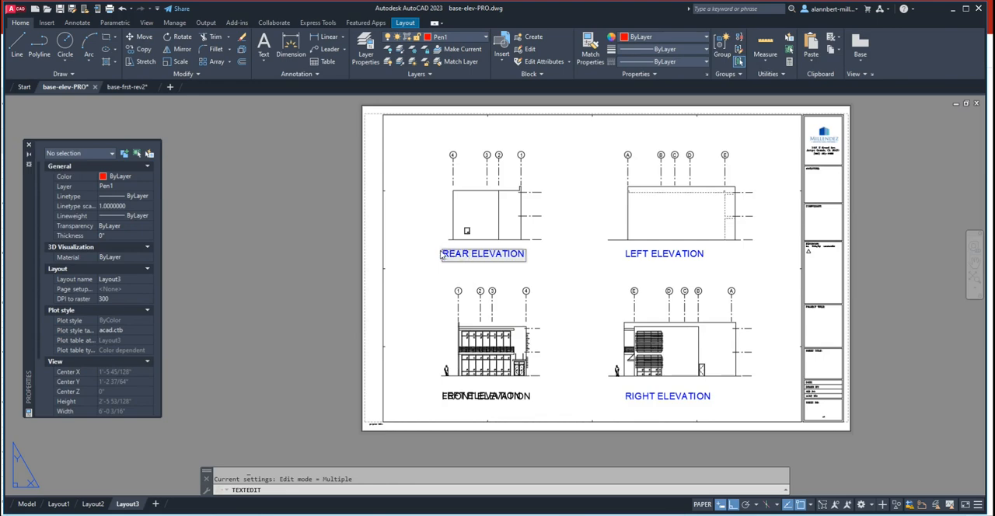
- Finish editing the REAR ELEVATION title and regenerate the layout
key("Return")
key("Escape")
scroll(591, 317, "down", 2)
scroll(593, 308, "up", 4)
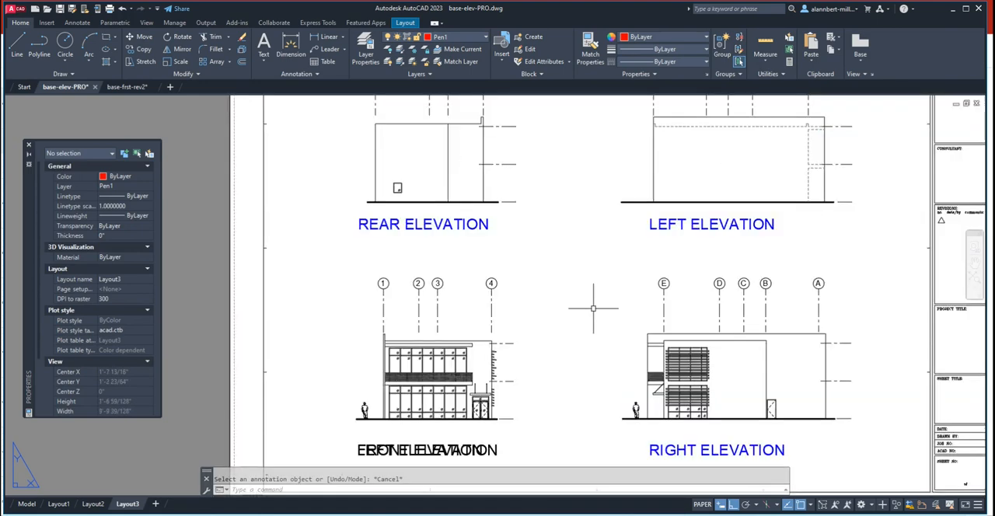
scroll(687, 270, "down", 2)
middle_click_drag(620, 257, 558, 238)
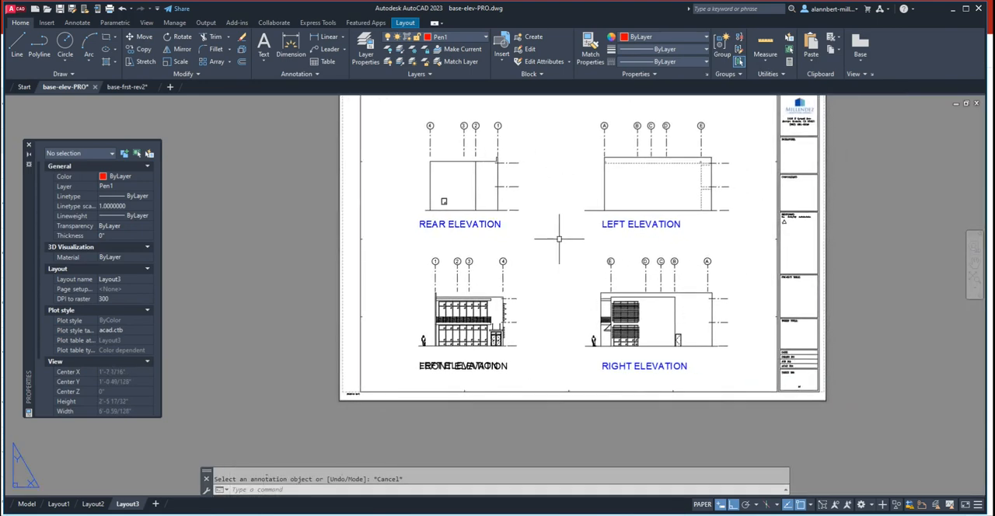
key("Return")
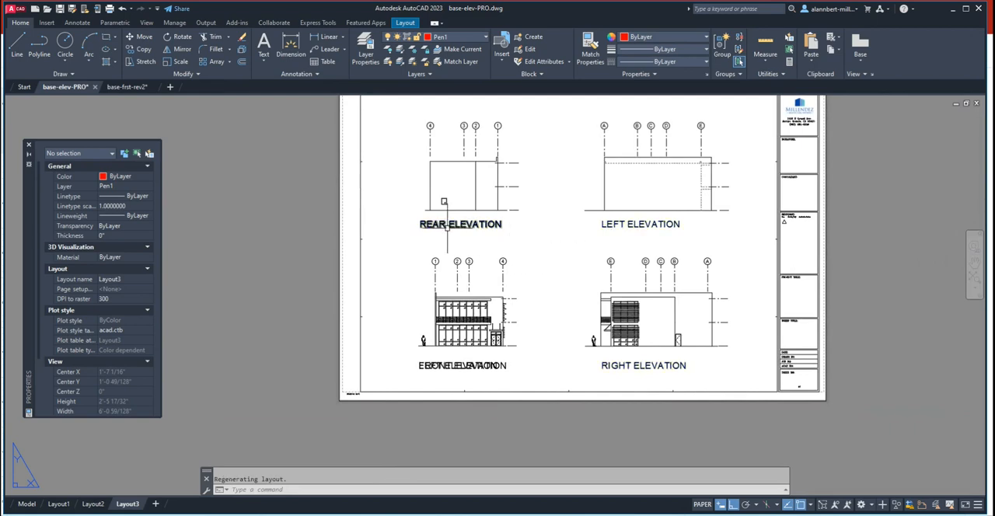
- Erase the LEFT ELEVATION title that overlaps the FRONT ELEVATION title
scroll(451, 373, "up", 6)
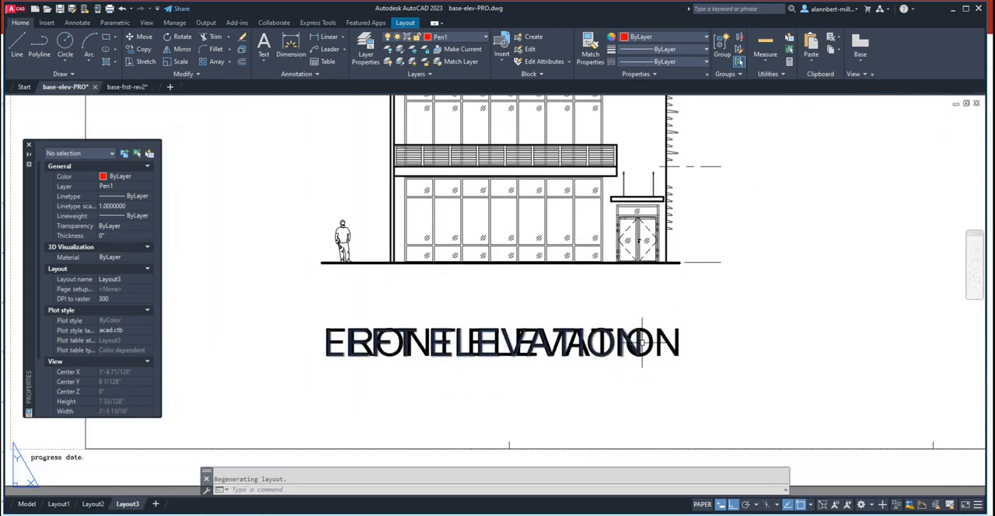
scroll(340, 355, "up", 4)
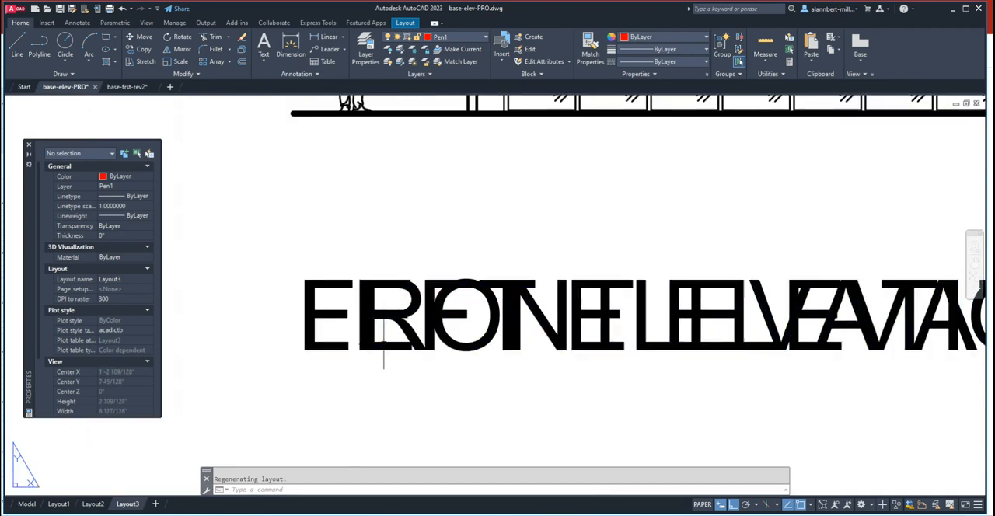
left_click(383, 342)
left_click(393, 346)
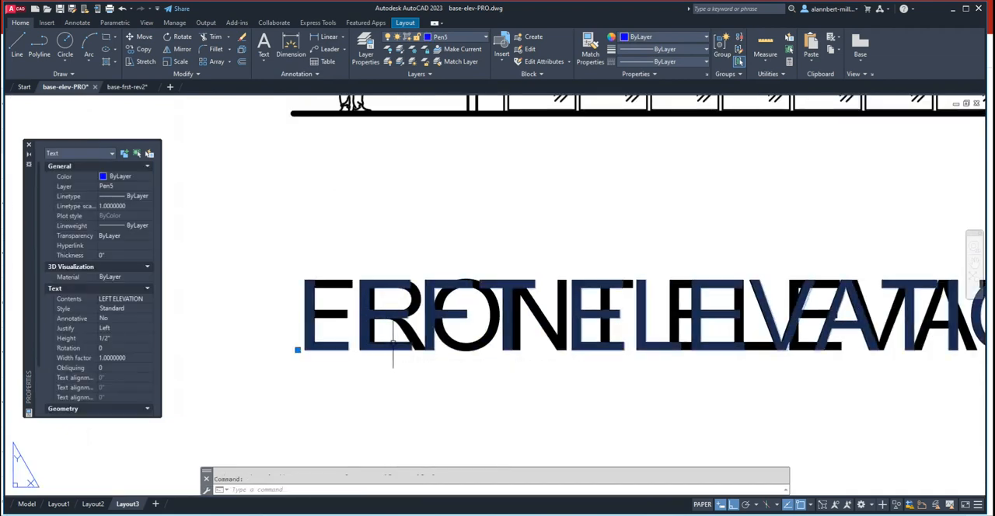
key("Delete")
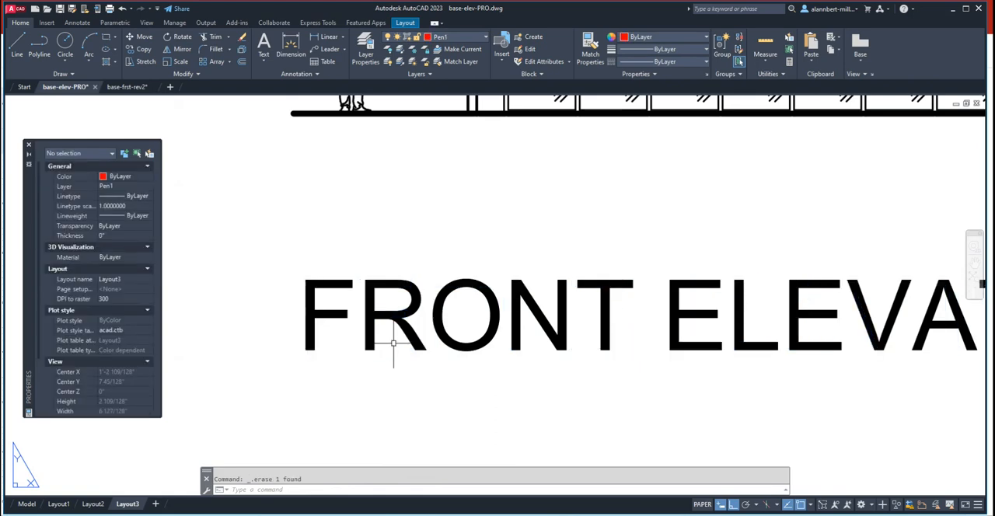
scroll(620, 334, "down", 4)
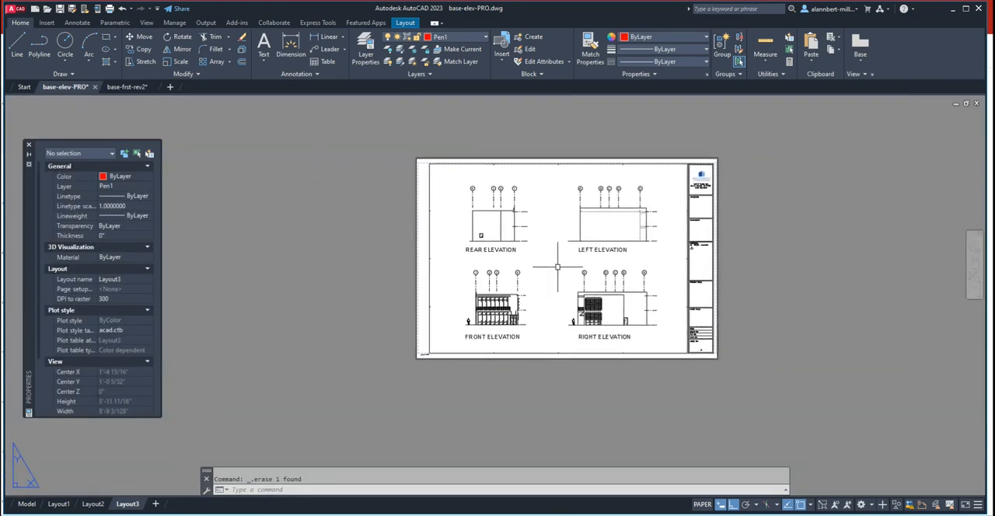
scroll(557, 311, "up", 2)
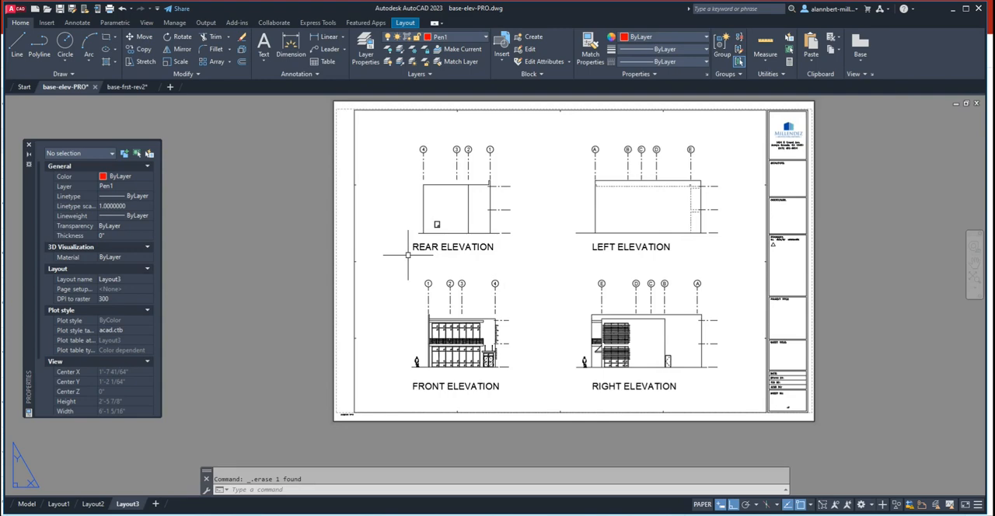
scroll(537, 298, "up", 2)
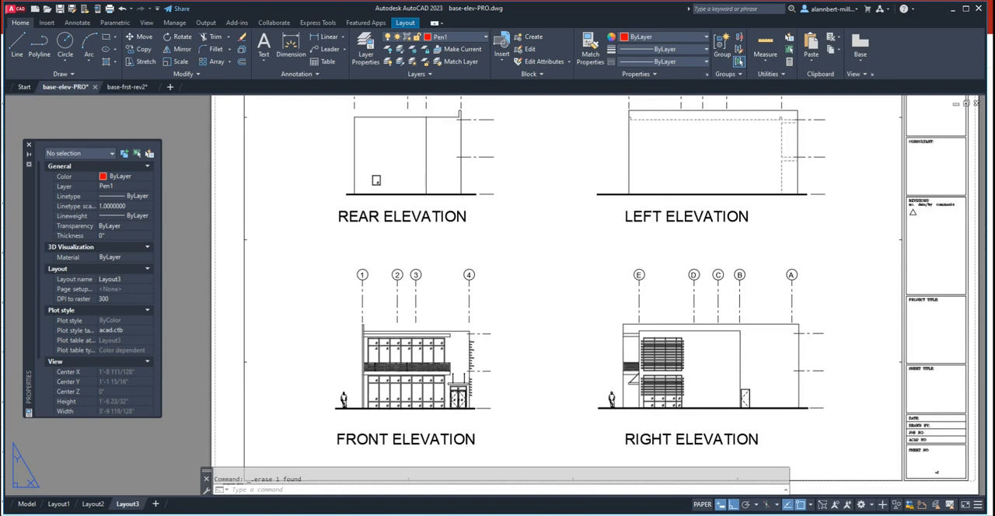
left_click(286, 229)
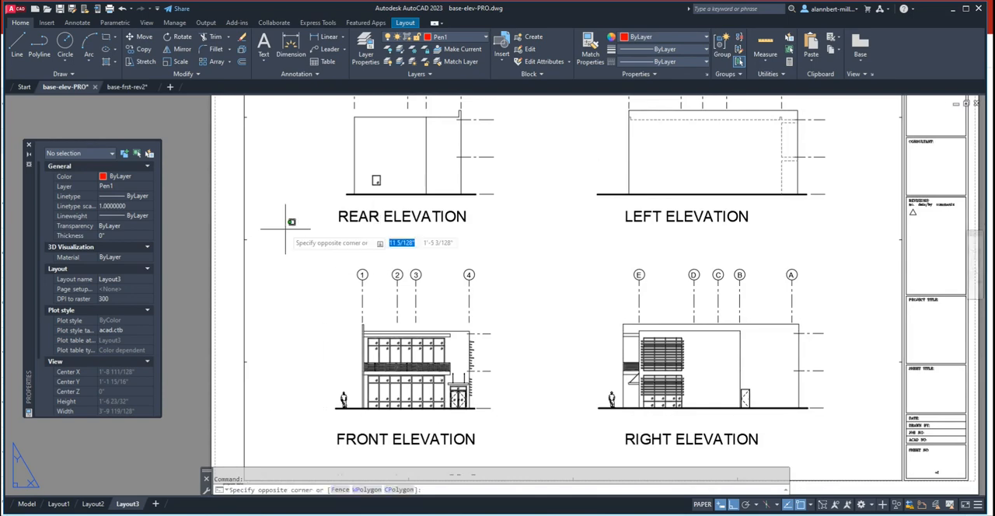
key("Escape")
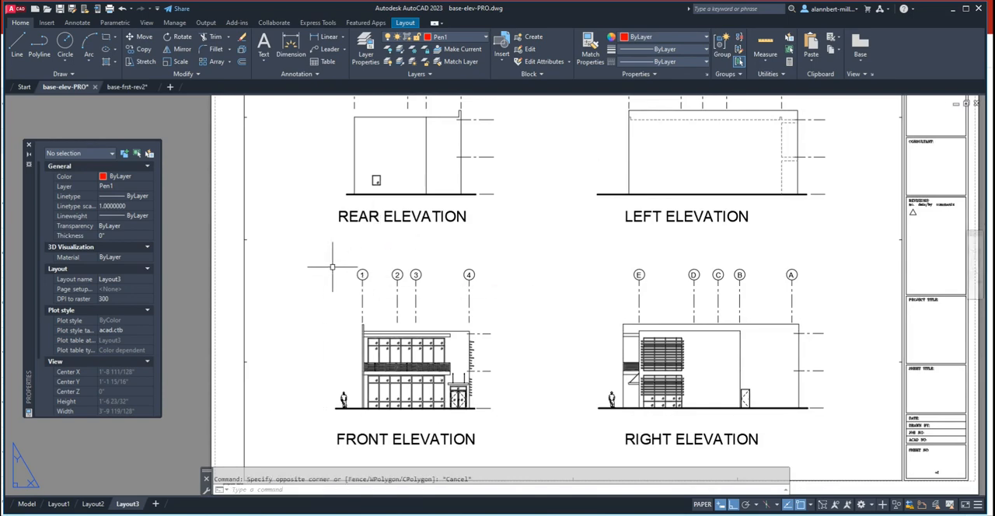
- Copy the front elevation's grid 1 bubble, circle and number, from its center to just before the REAR ELEVATION title, with ortho off
scroll(315, 236, "down", 2)
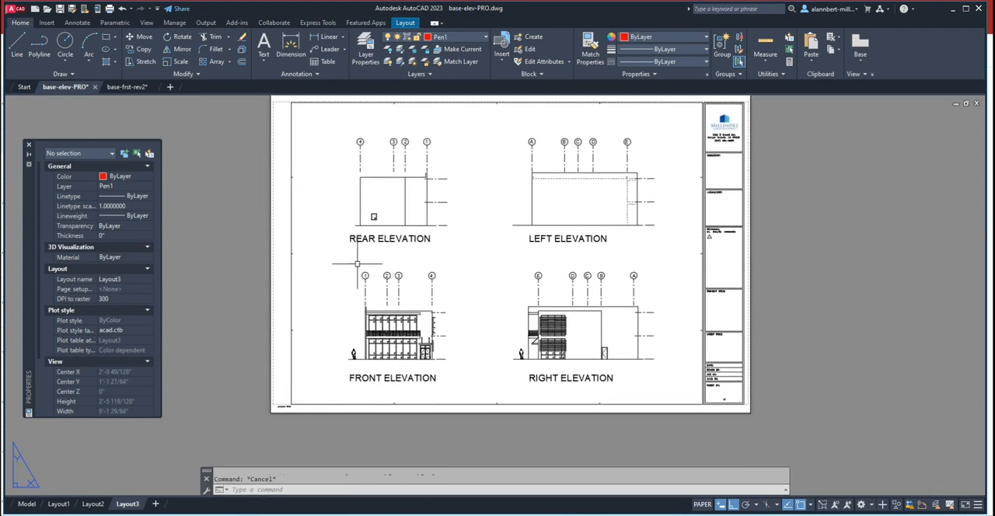
scroll(356, 268, "up", 4)
type("c")
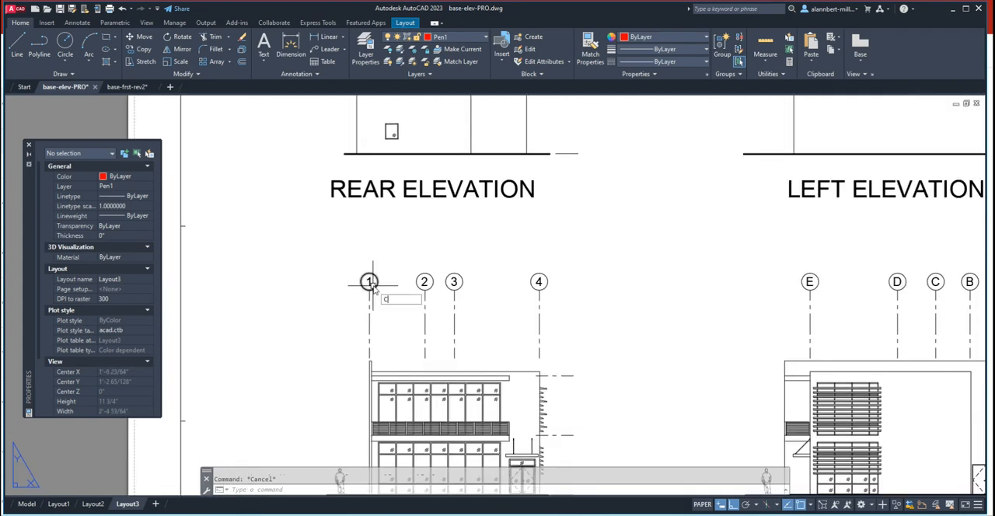
type("t o")
key("Return")
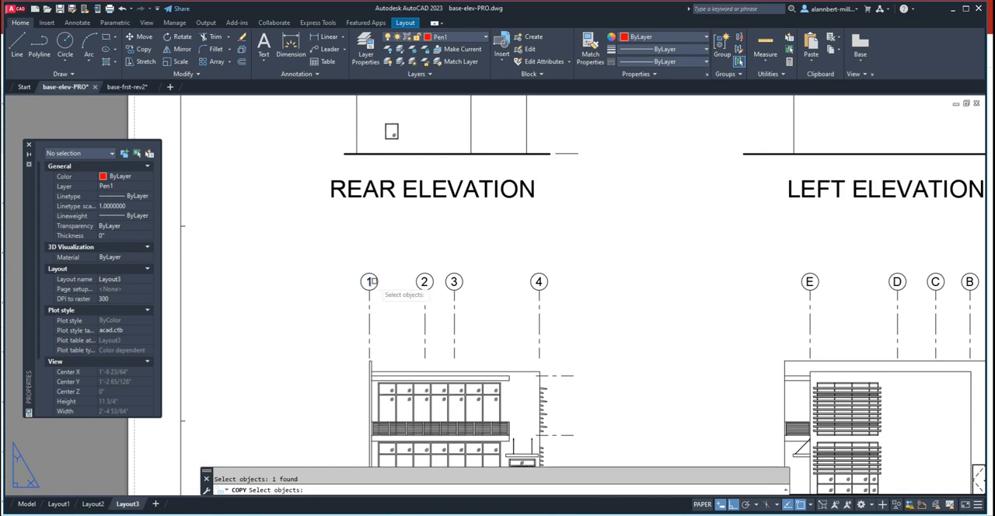
key("Return")
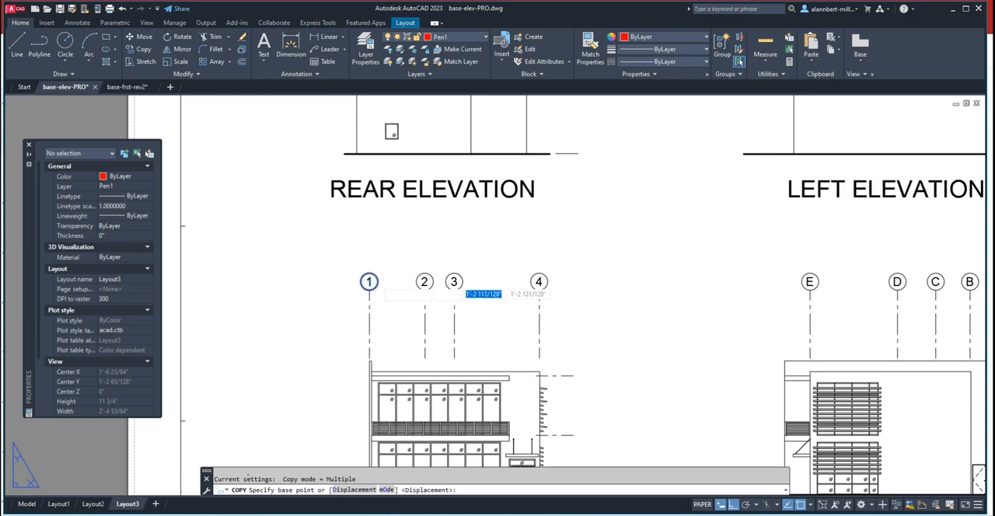
left_click(369, 281)
scroll(292, 229, "down", 4)
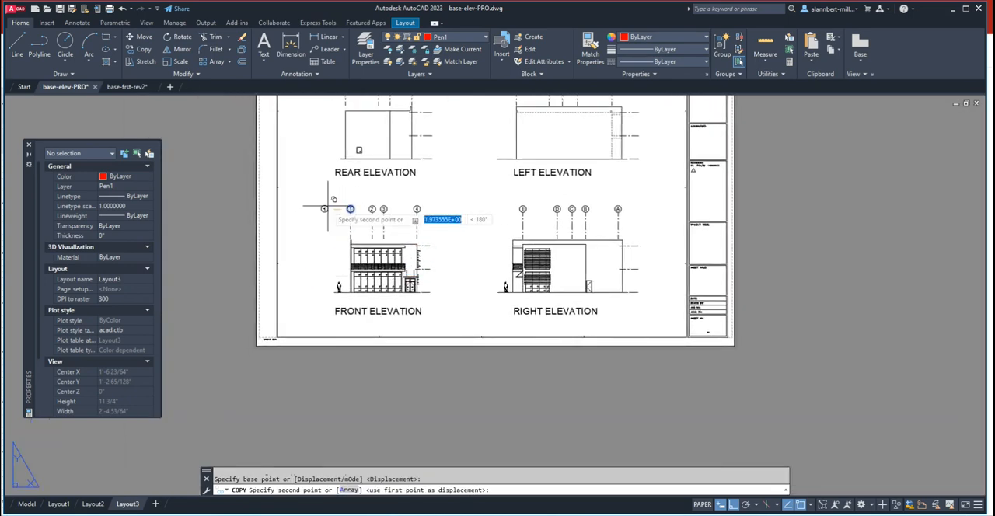
scroll(326, 210, "up", 2)
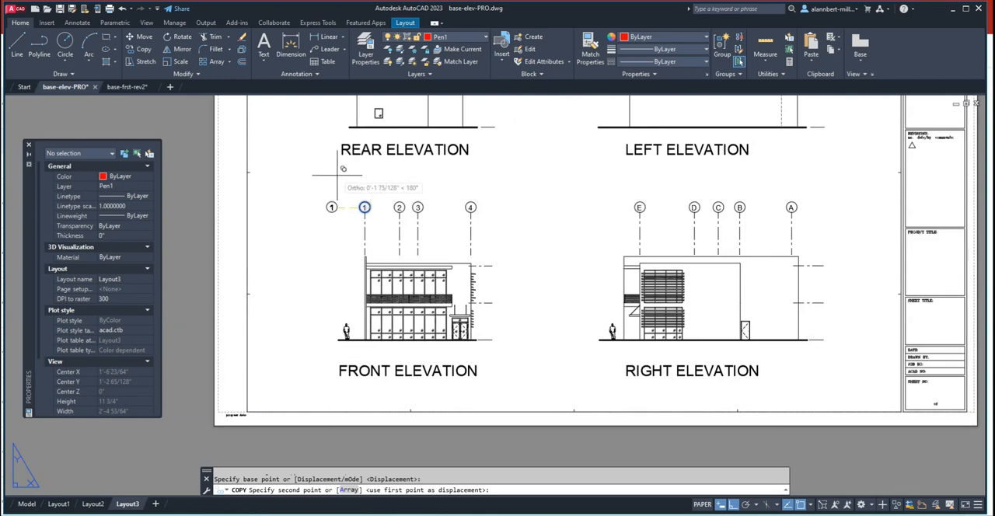
middle_click_drag(343, 169, 342, 227)
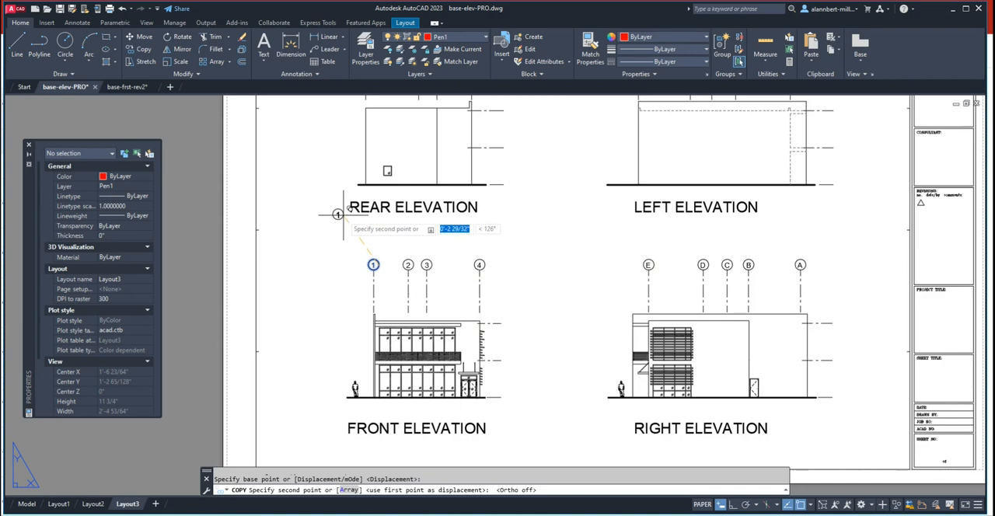
left_click(341, 218)
key("Escape")
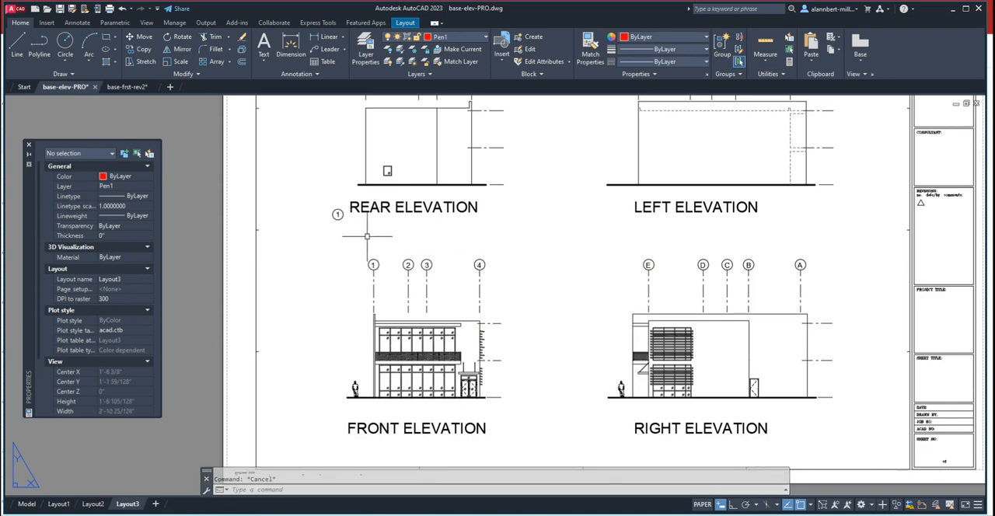
type("l")
key("Return")
type("nea")
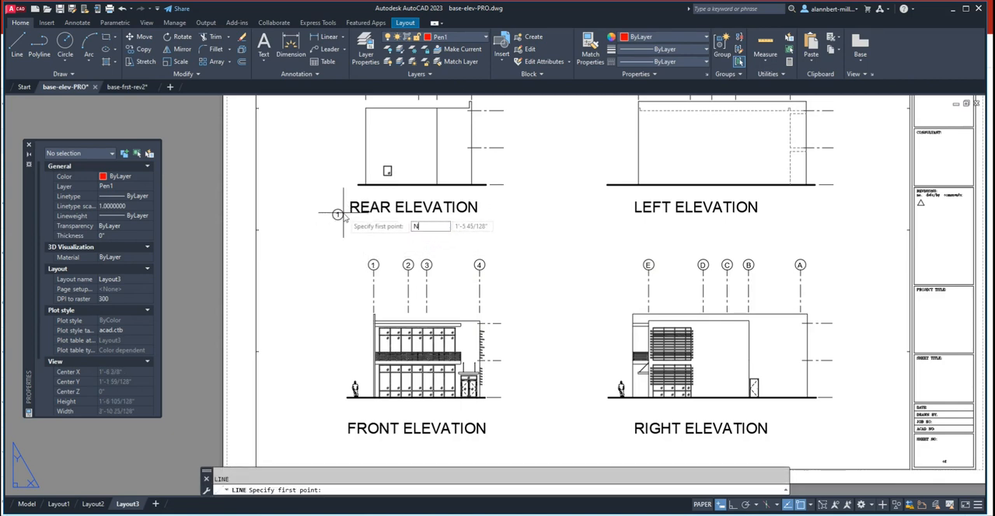
key("Return")
key("Escape")
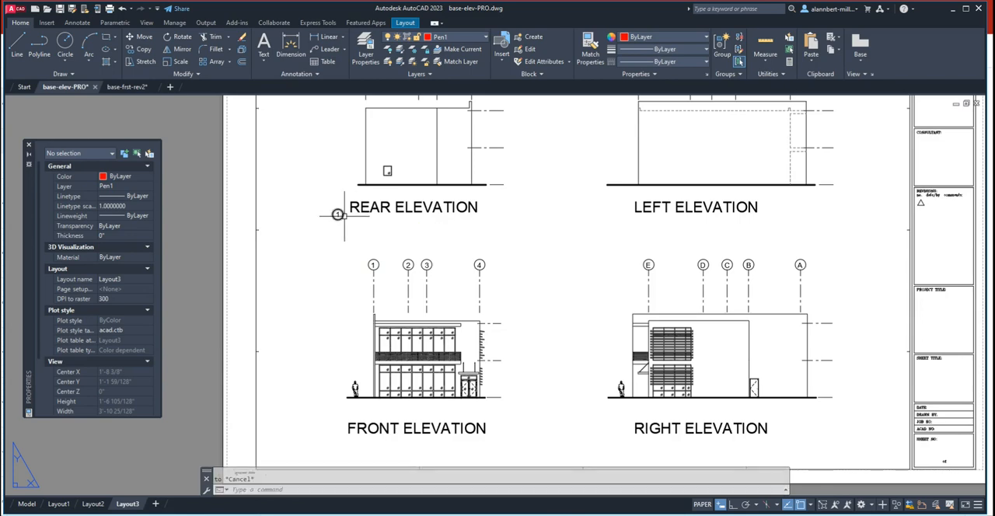
- Draw a horizontal line about 7 1/2" long beneath the REAR ELEVATION title, starting at the copied circle's right quadrant, with ortho on
key("Return")
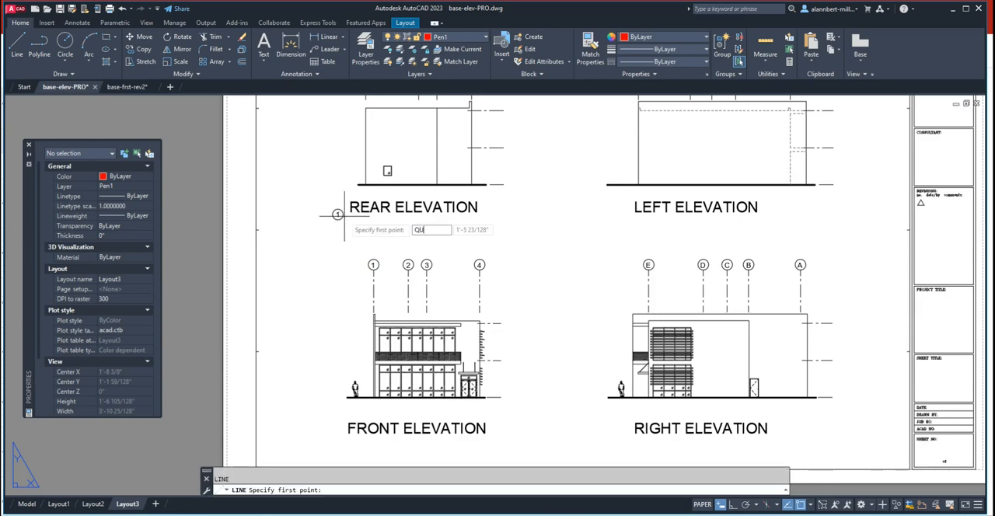
type("qu")
key("Return")
left_click(337, 213)
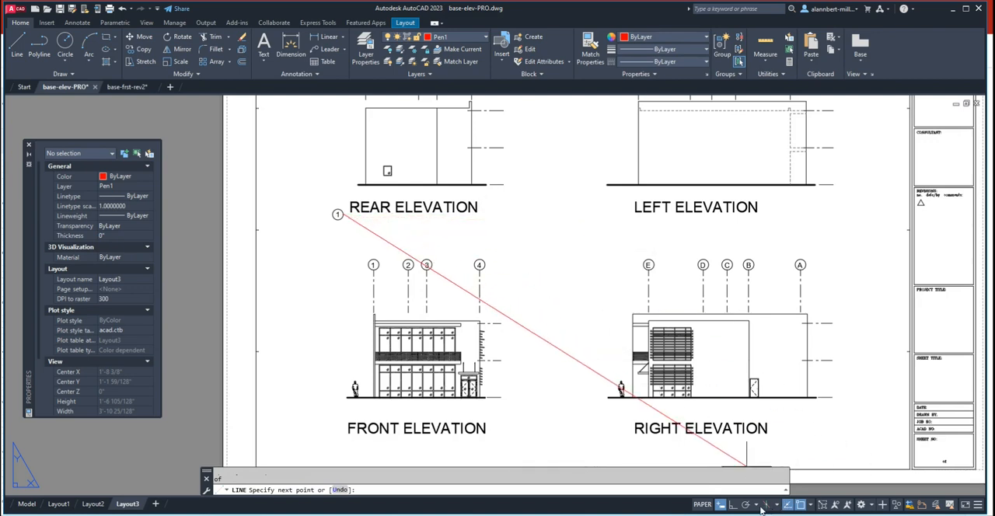
left_click(731, 506)
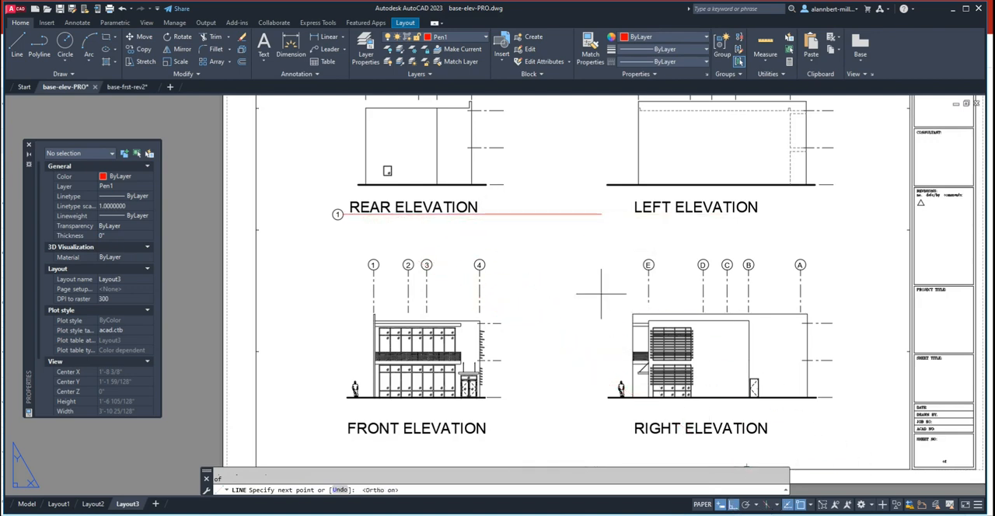
left_click(502, 219)
key("Escape")
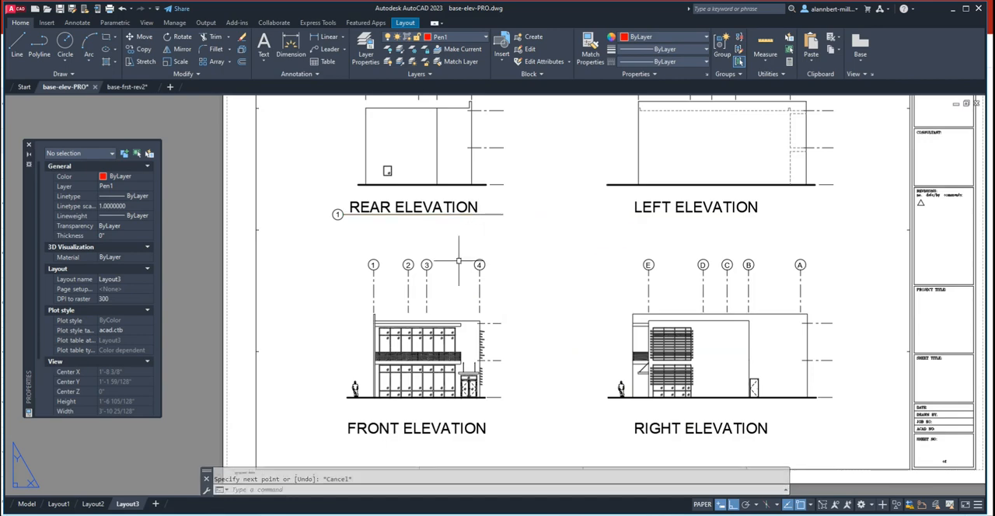
- Scale the copied circle beside the REAR ELEVATION title by a factor of 2 about its right quadrant
scroll(316, 214, "up", 6)
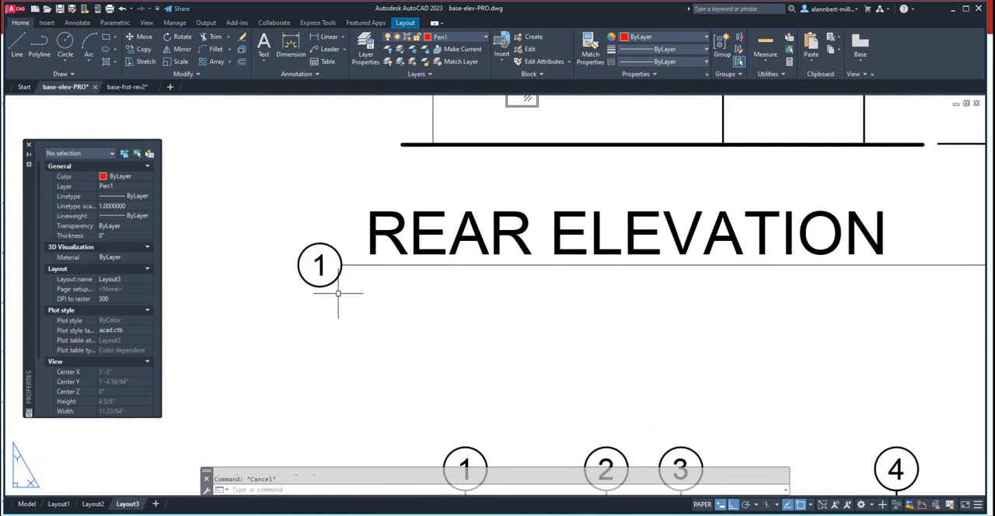
type("c")
key("Return")
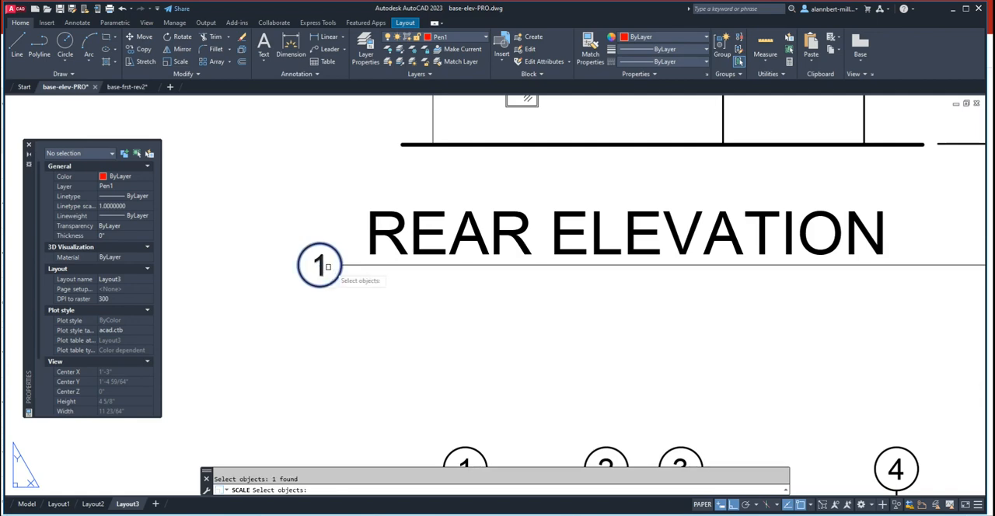
key("Return")
left_click(340, 265)
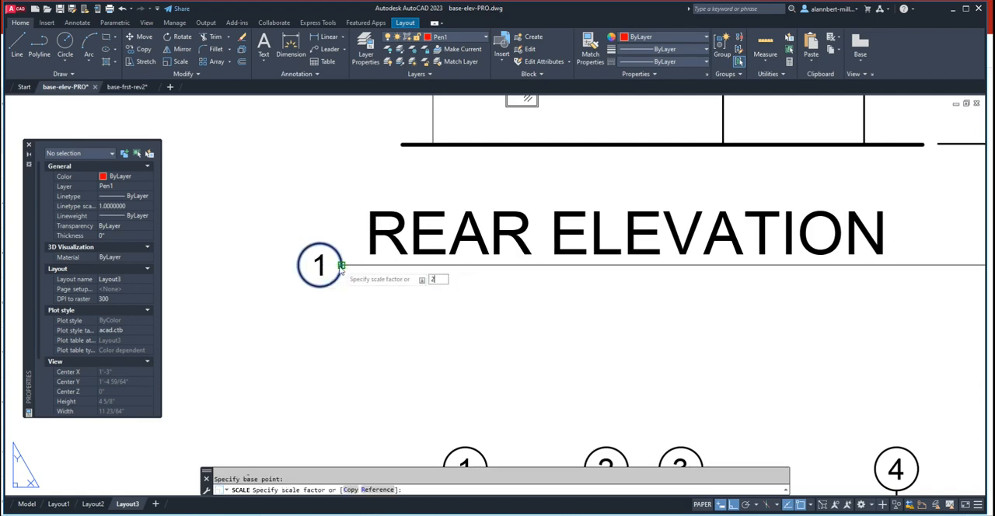
key("Return")
- Stretch the left end of the REAR ELEVATION underline across the enlarged circle to its left quadrant
scroll(359, 310, "down", 5)
mouse_move(362, 313)
middle_mouse_down()
mouse_move(388, 321)
mouse_move(362, 318)
middle_mouse_up()
scroll(388, 321, "down", 2)
scroll(381, 322, "up", 6)
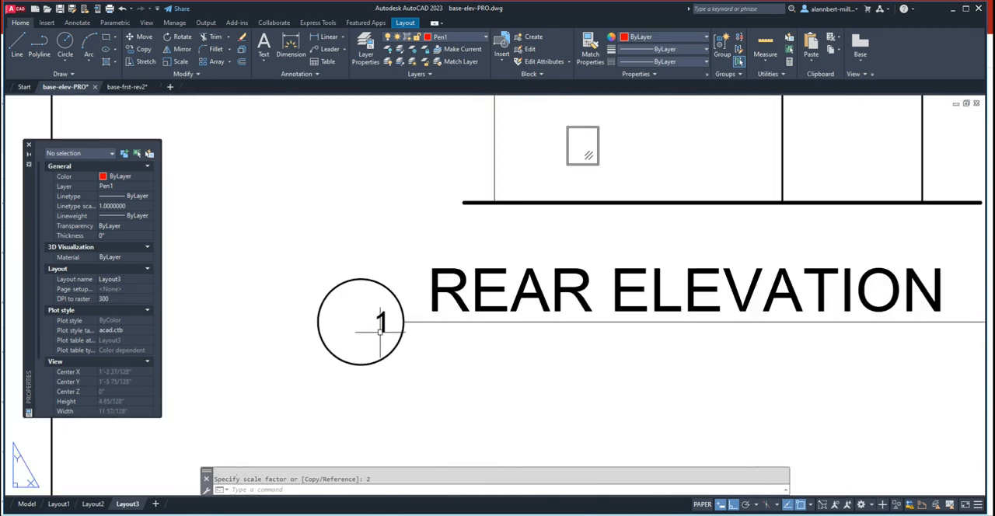
left_click(418, 322)
left_click(403, 322)
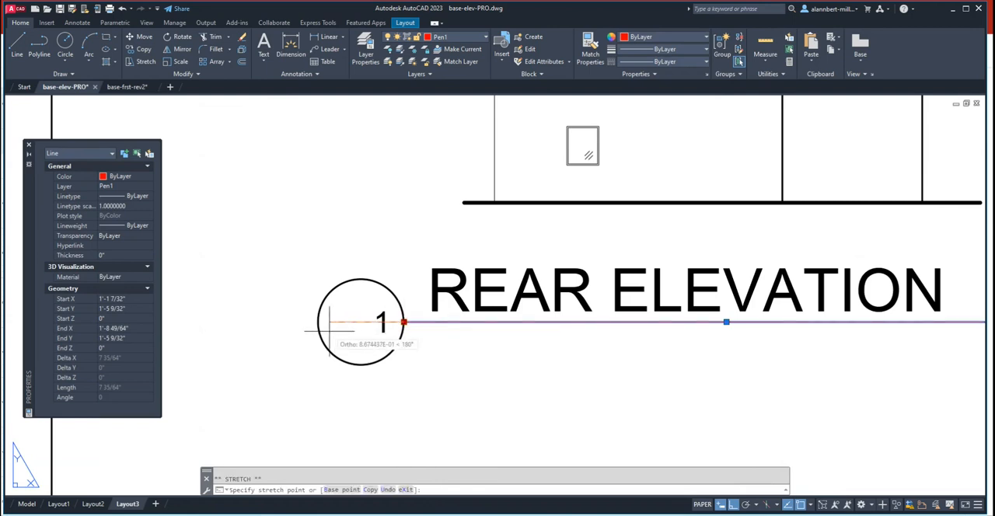
type("QU")
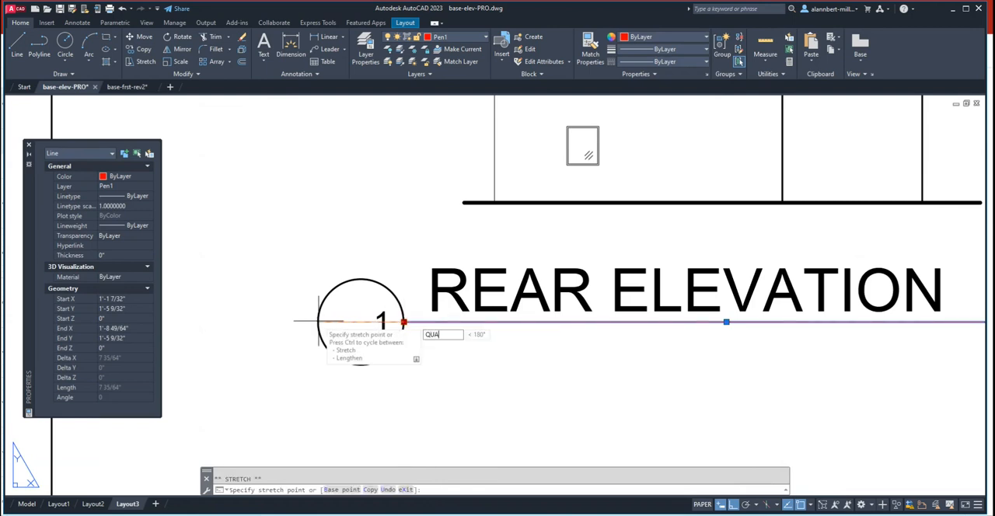
type("A")
key("Return")
key("Escape")
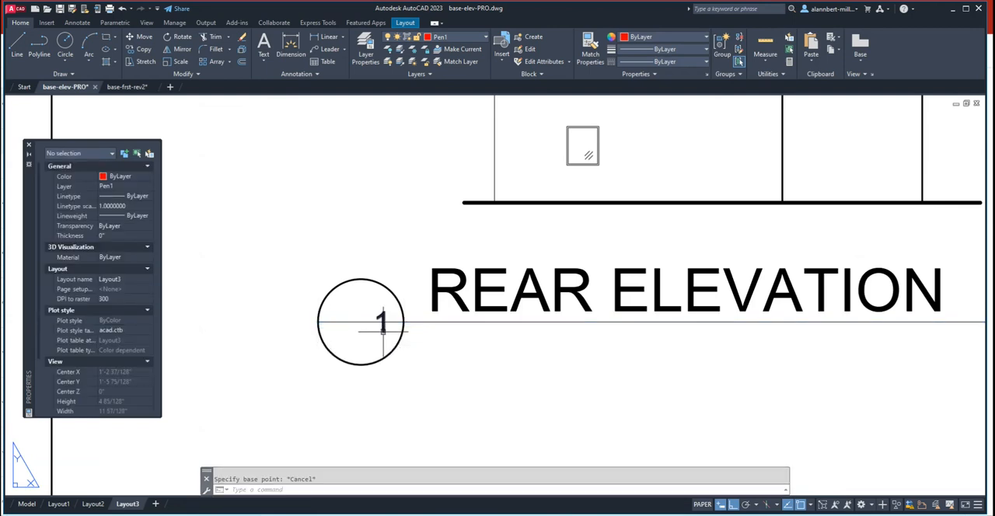
type("m")
key("Return")
key("Return")
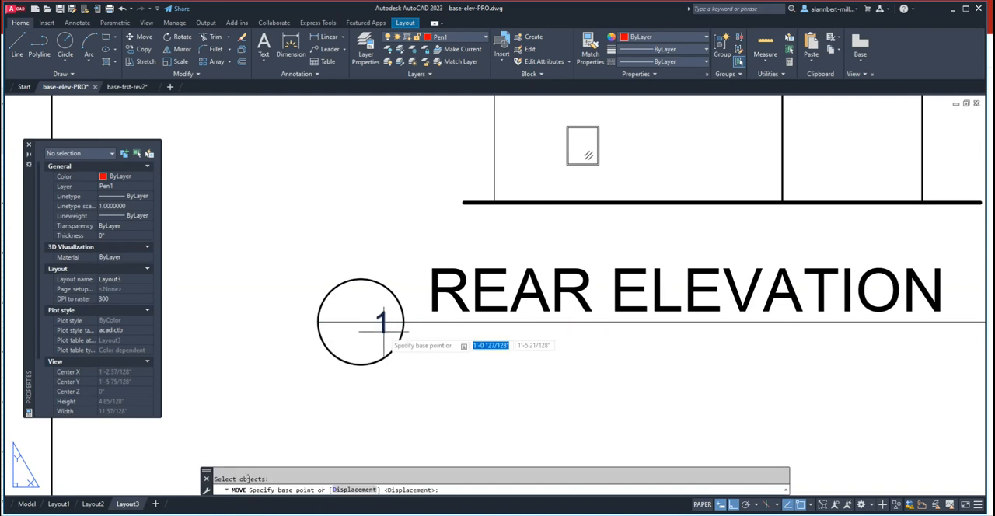
type("i")
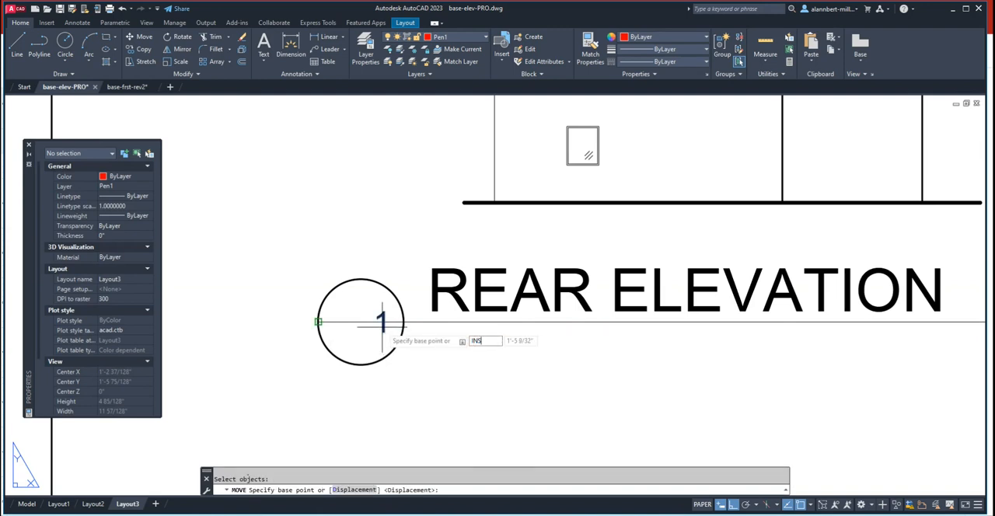
key("Return")
scroll(381, 322, "up", 4)
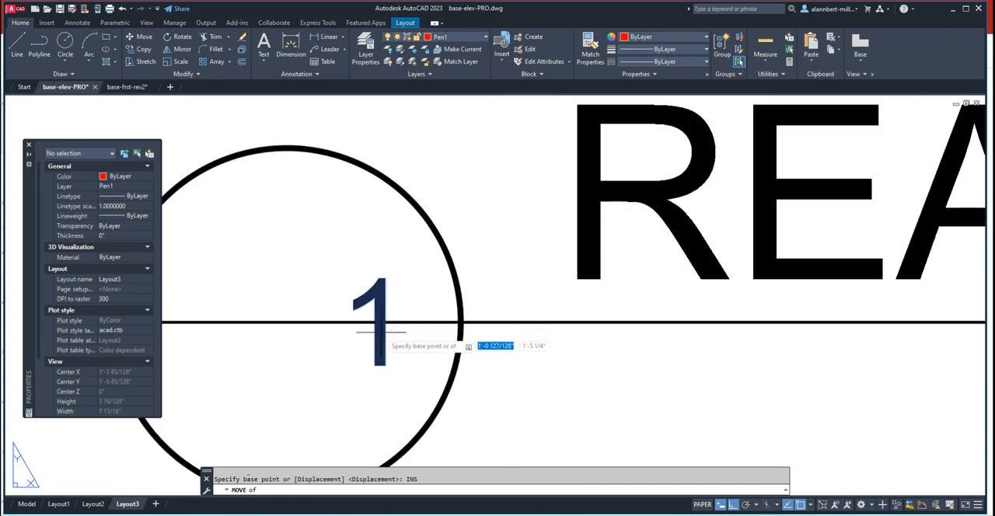
type("INS")
key("Return")
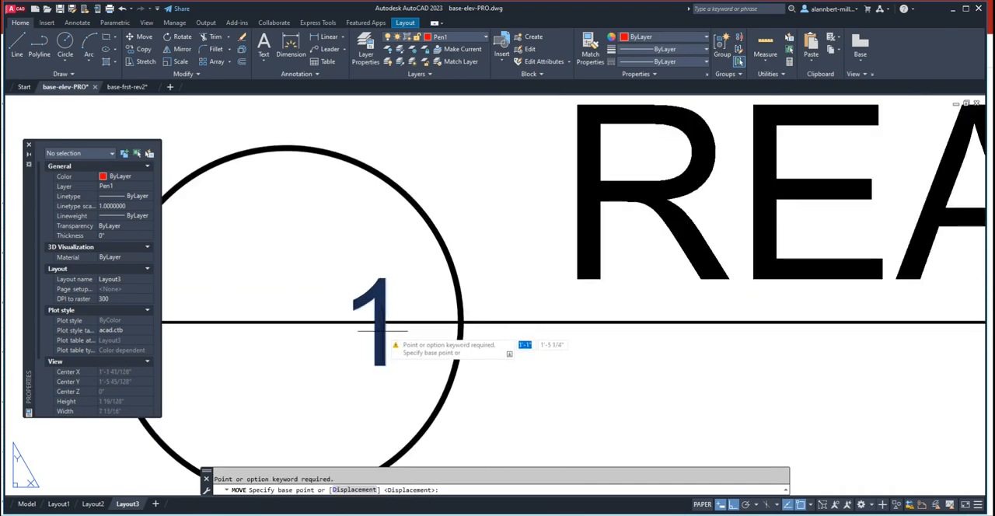
left_click(383, 331)
key("Escape")
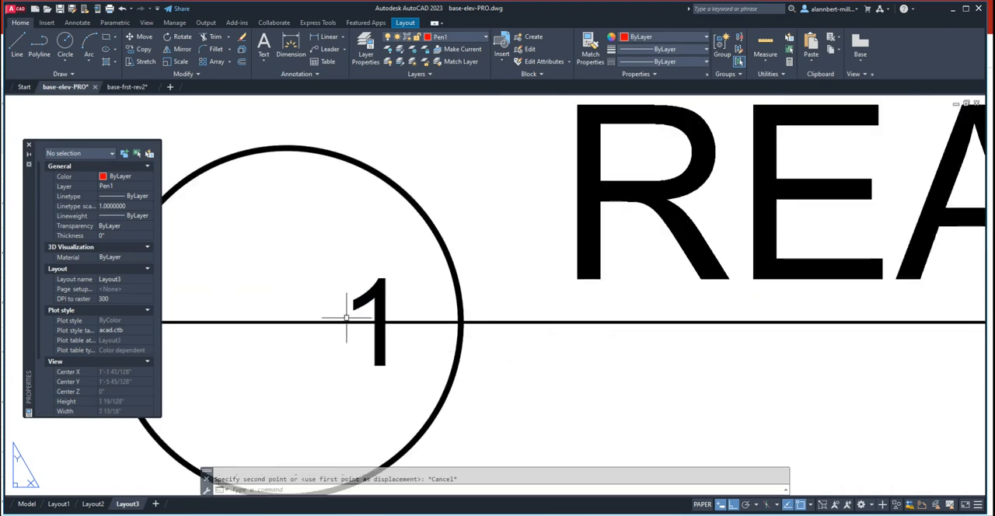
middle_click_drag(345, 317, 466, 344)
key("Return")
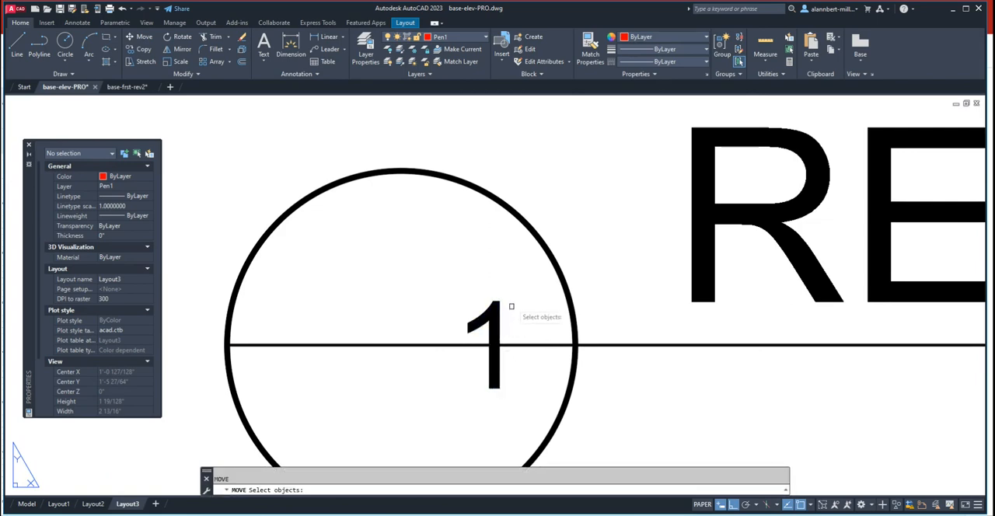
left_click_drag(511, 306, 482, 333)
key("Return")
type("INS")
key("Return")
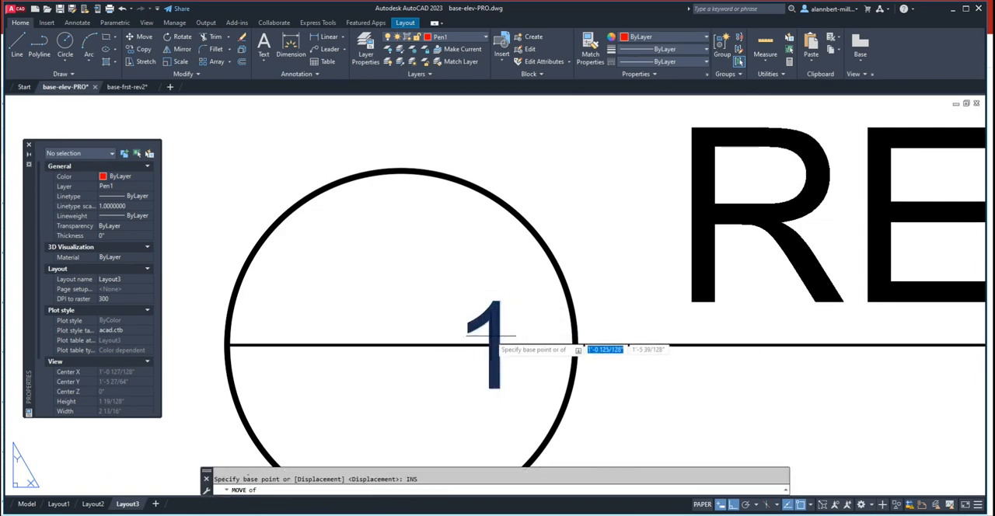
left_click(490, 336)
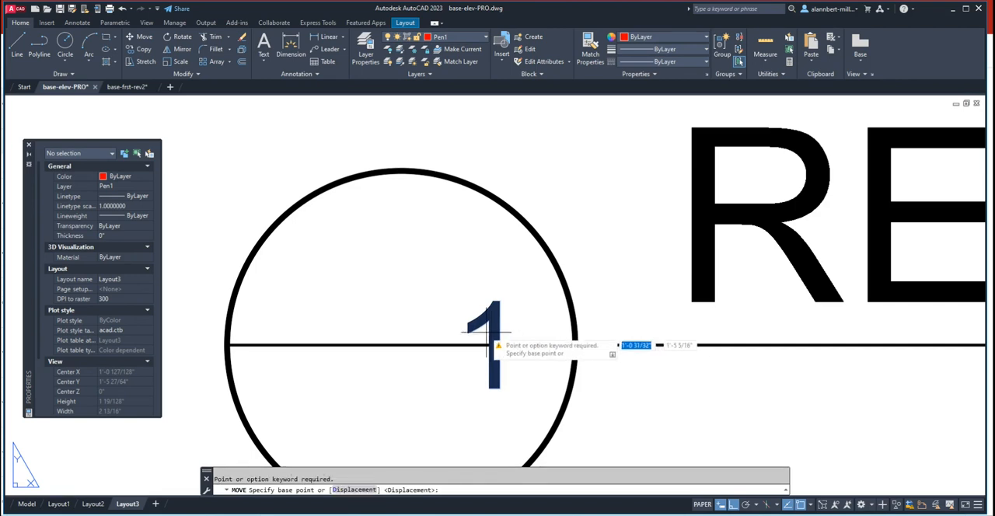
- Move the number 1 into the upper half of the REAR ELEVATION title circle, centered above the line, with ortho off
left_click(732, 505)
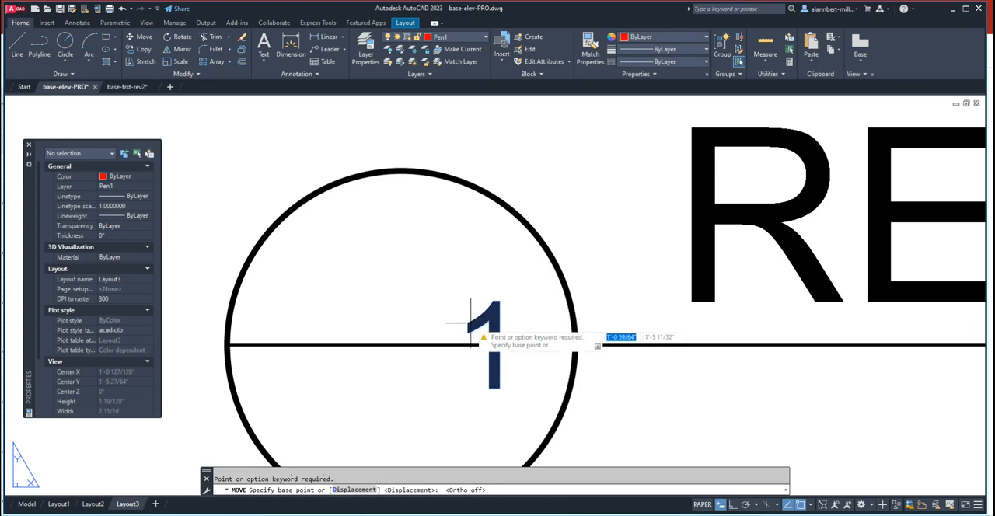
type("INS")
key("Return")
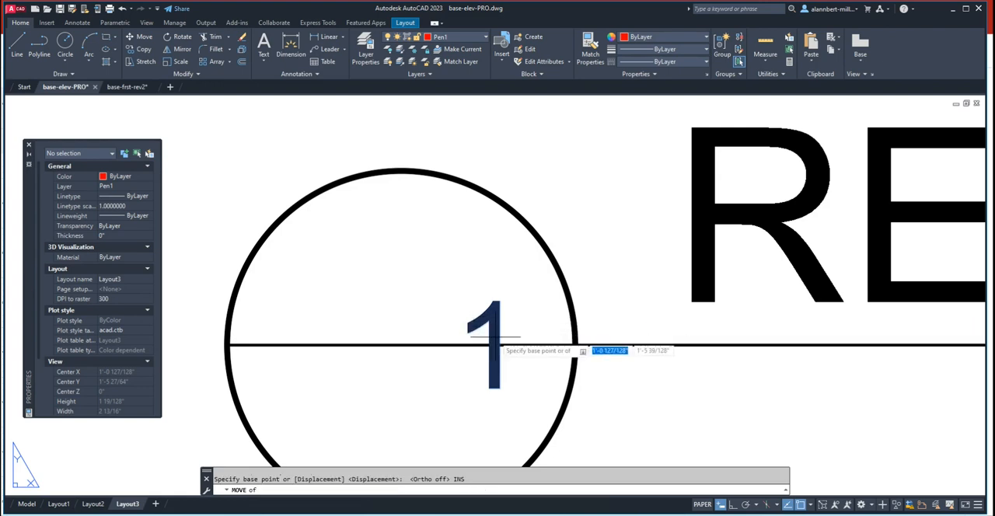
key("Return")
key("Escape")
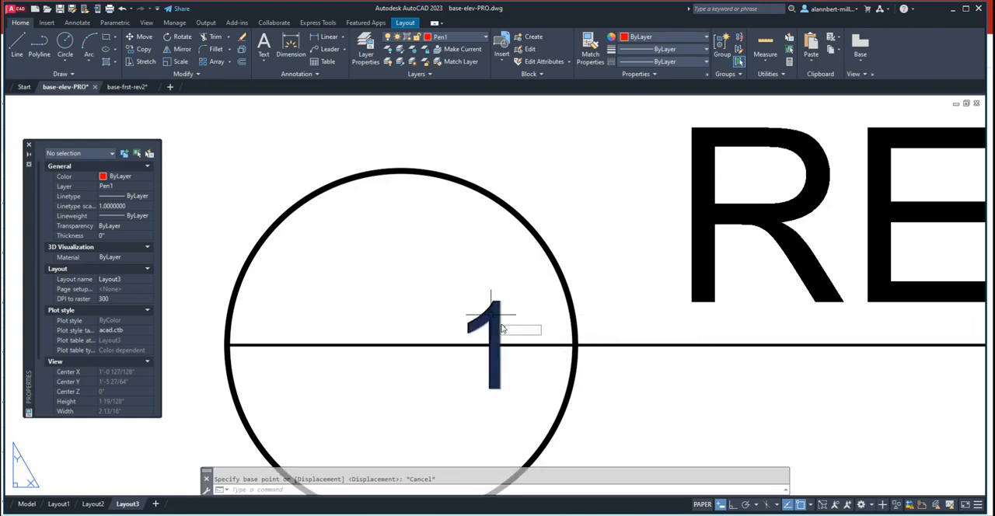
key("Escape")
type("m")
key("Return")
left_click(531, 292)
left_click(494, 339)
key("Return")
left_click(497, 329)
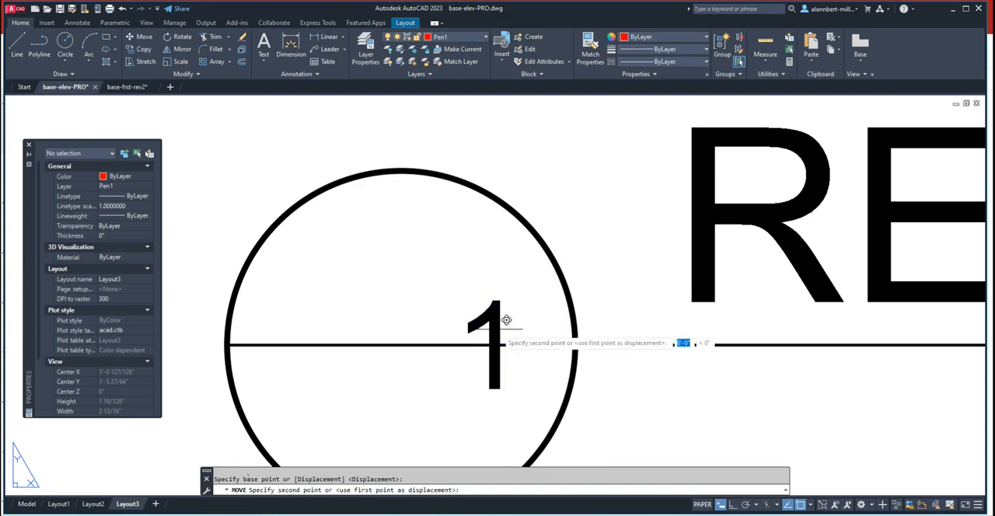
left_click(412, 236)
scroll(443, 271, "down", 4)
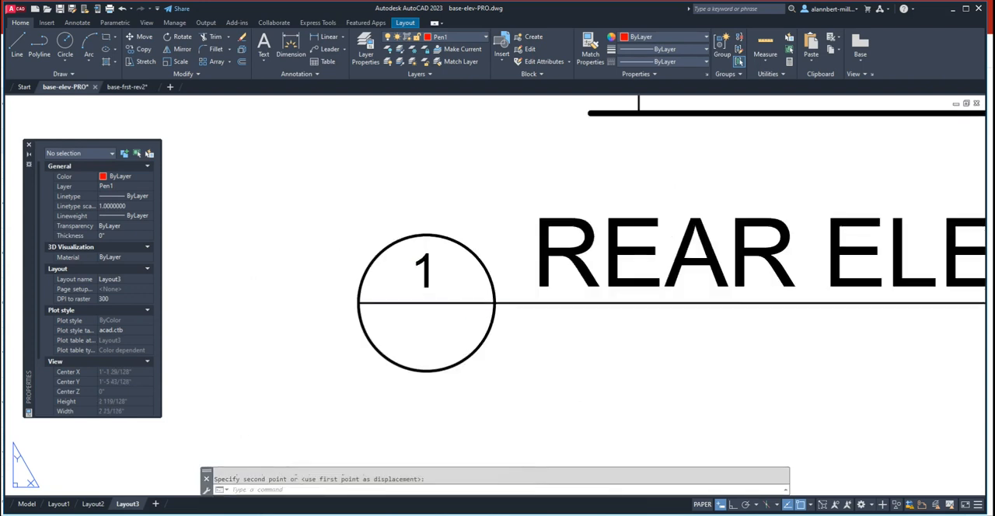
scroll(360, 261, "down", 4)
scroll(433, 309, "down", 3)
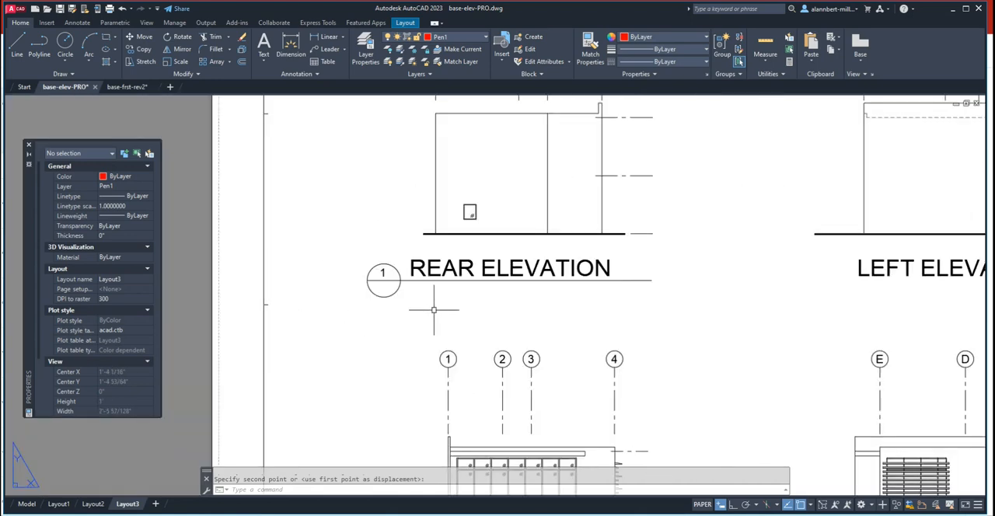
- Match the properties of the REAR ELEVATION underline to those of the title circle
scroll(381, 276, "up", 6)
scroll(391, 269, "up", 2)
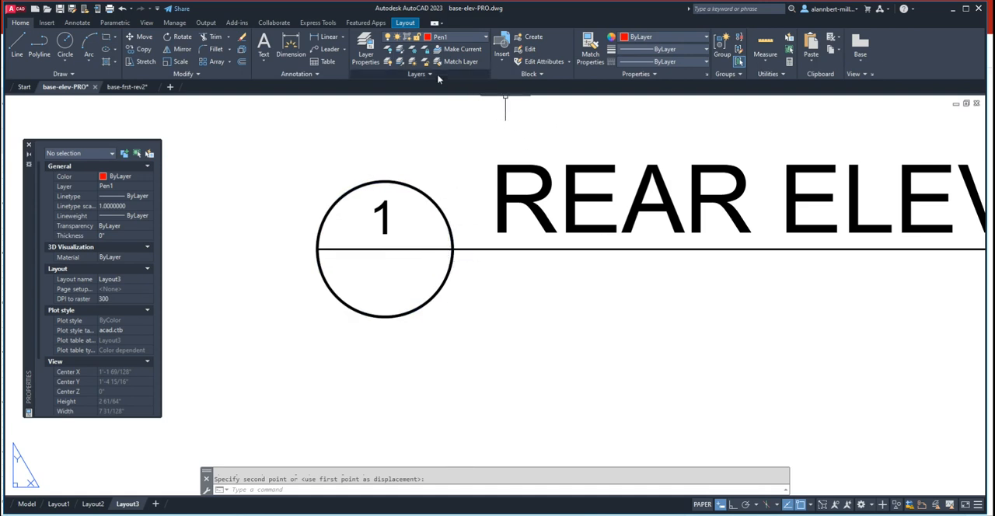
left_click(583, 51)
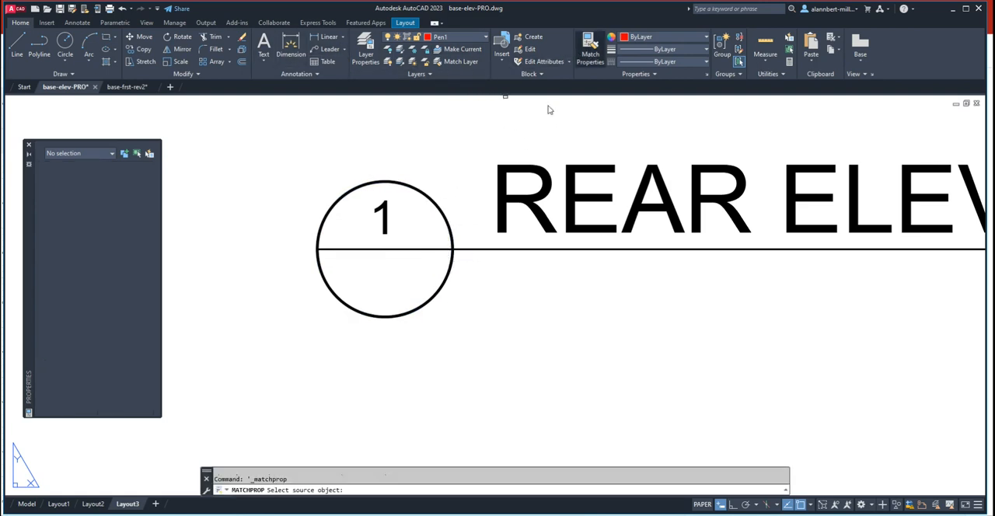
left_click(457, 233)
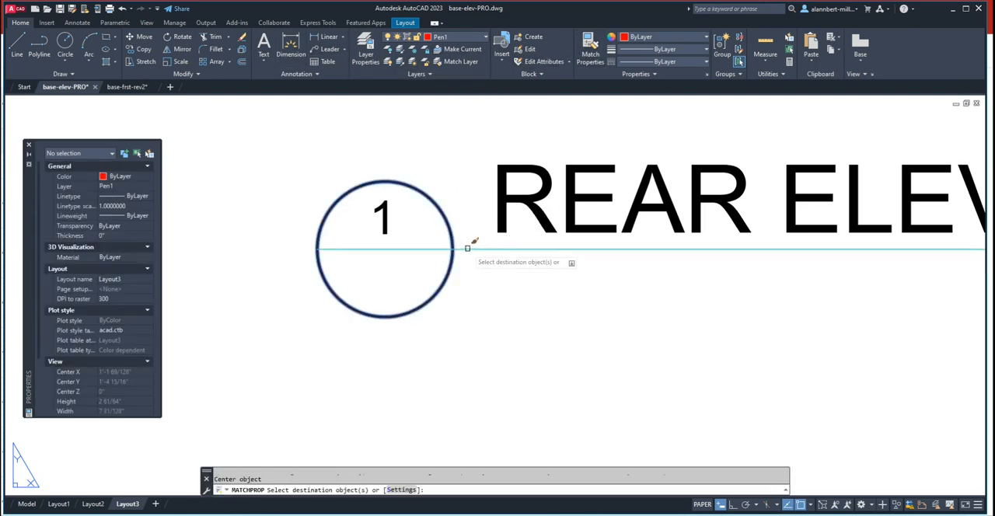
left_click(464, 247)
key("Return")
scroll(509, 288, "down", 4)
middle_click_drag(508, 288, 410, 289)
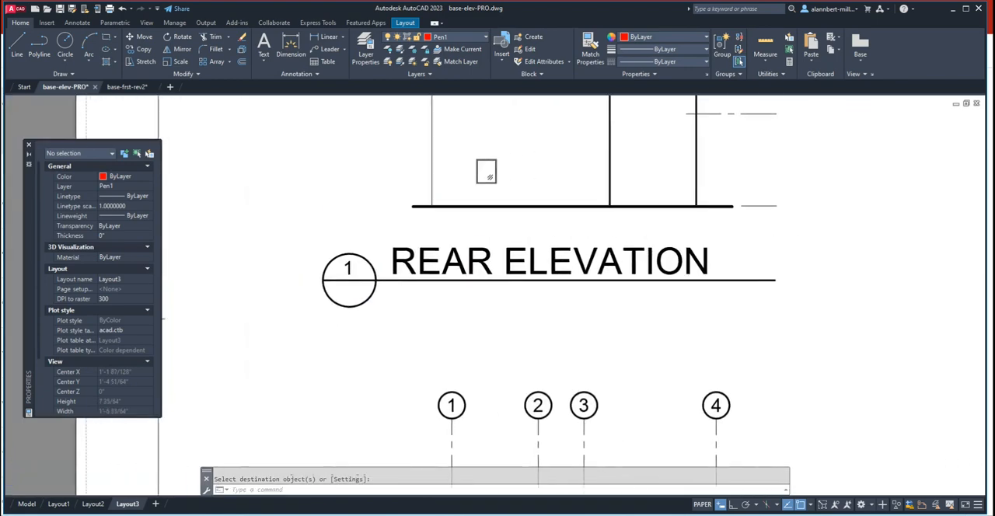
- Examine the REAR ELEVATION title bubble and underline up close and in relation to the other elevation titles on the sheet
scroll(366, 310, "up", 2)
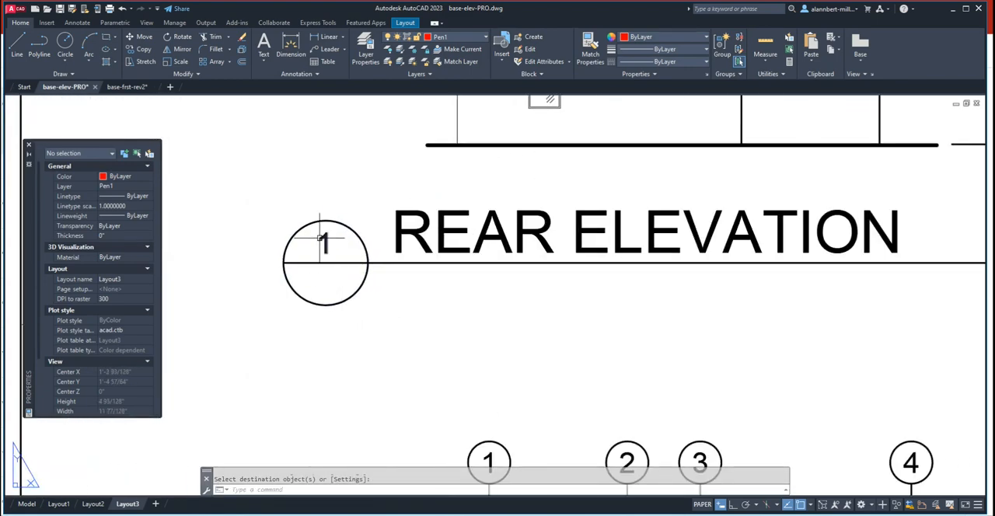
scroll(380, 307, "down", 4)
scroll(381, 307, "up", 4)
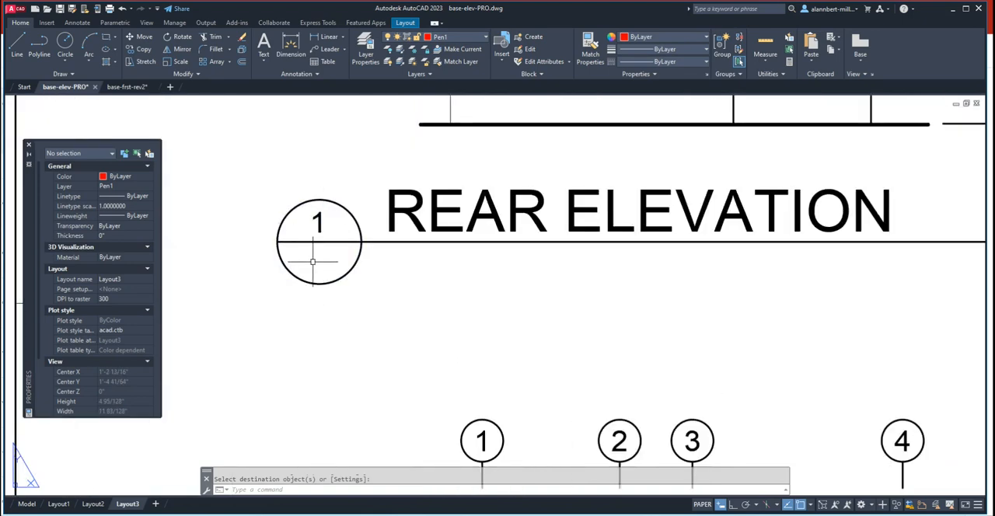
scroll(598, 350, "down", 5)
middle_click_drag(661, 361, 342, 272)
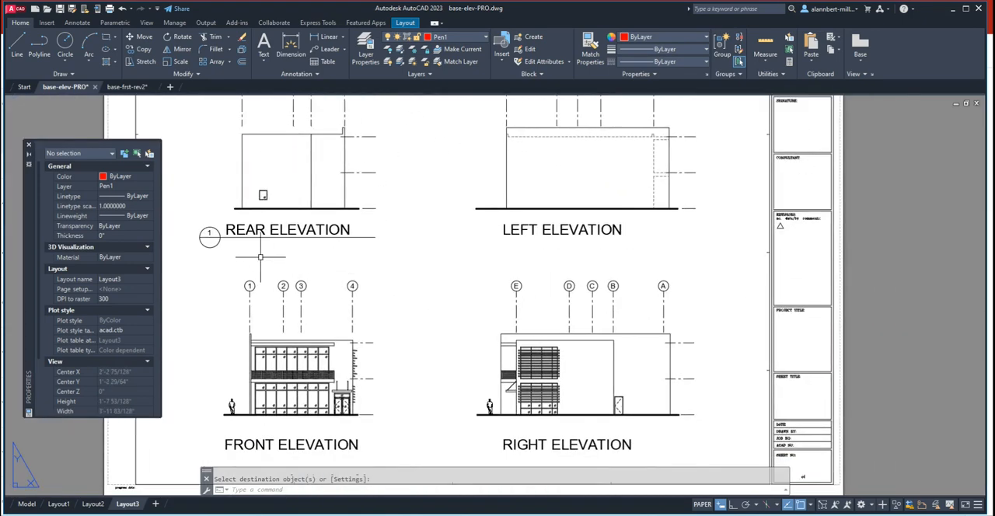
scroll(208, 233, "up", 4)
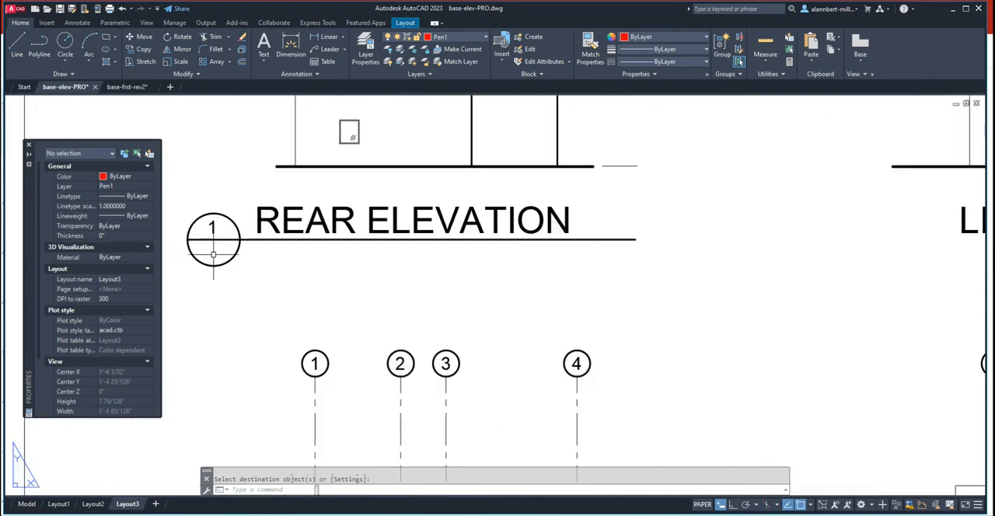
scroll(677, 288, "down", 4)
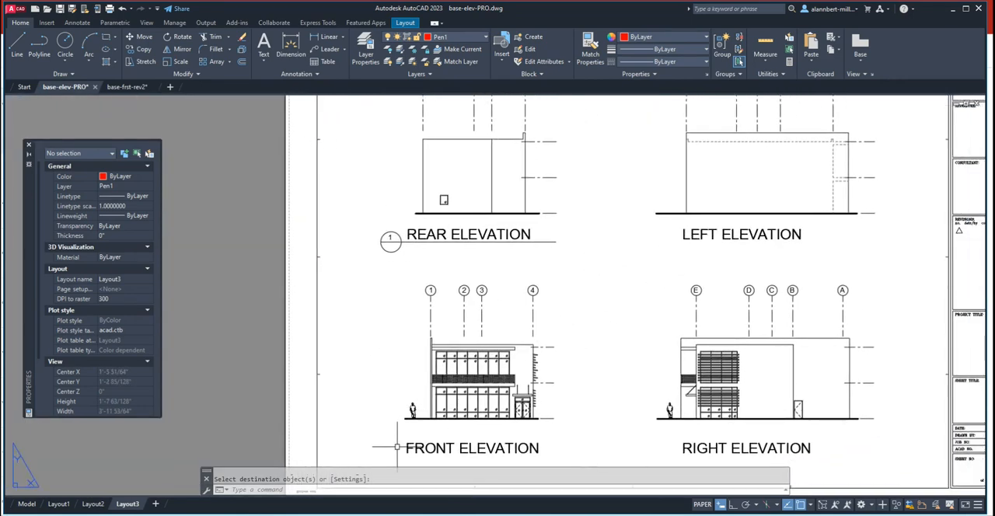
middle_click_drag(555, 364, 556, 320)
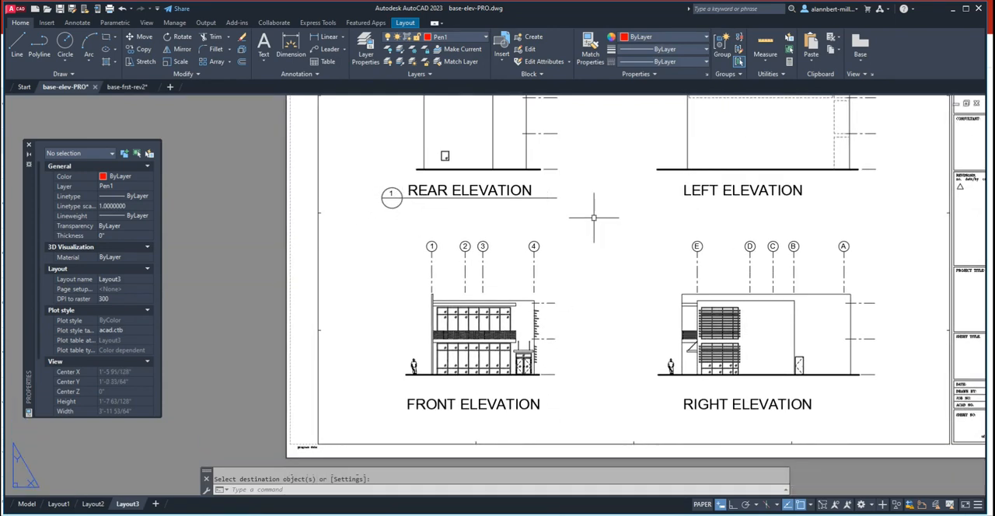
scroll(593, 215, "up", 2)
middle_click_drag(593, 215, 513, 210)
scroll(622, 289, "down", 4)
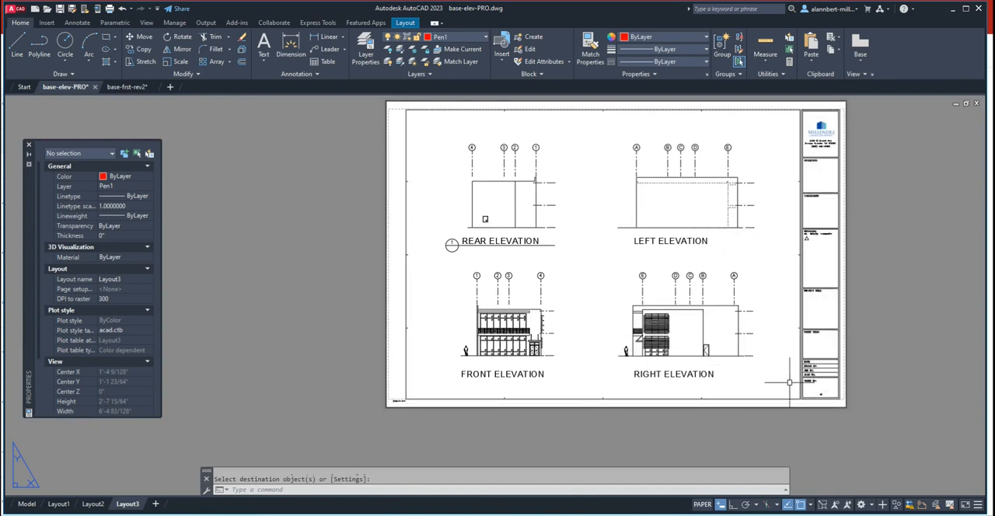
left_click(803, 328)
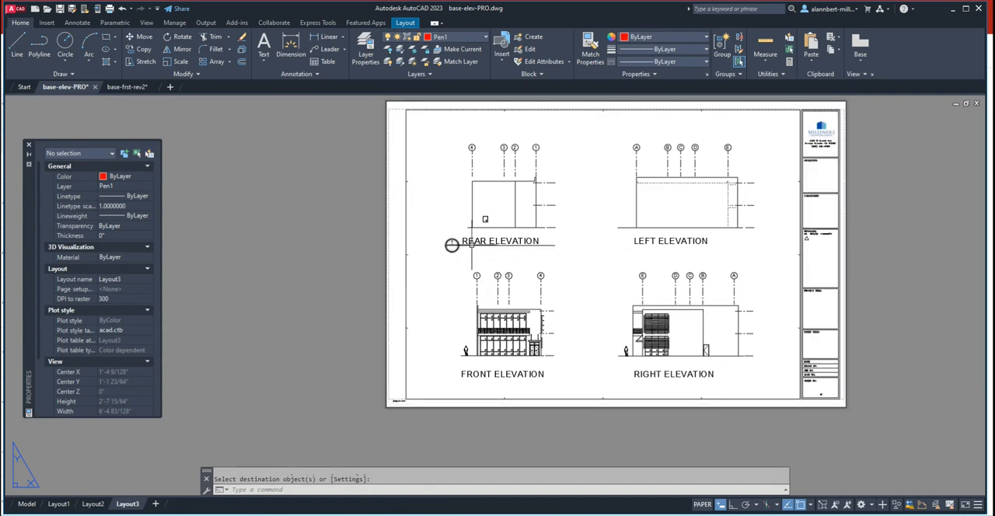
scroll(459, 254, "up", 5)
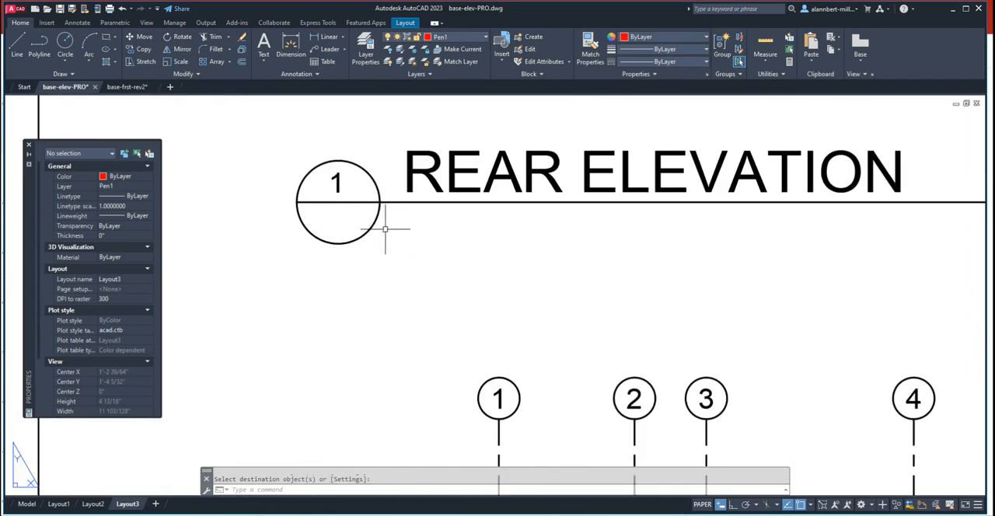
scroll(384, 229, "down", 3)
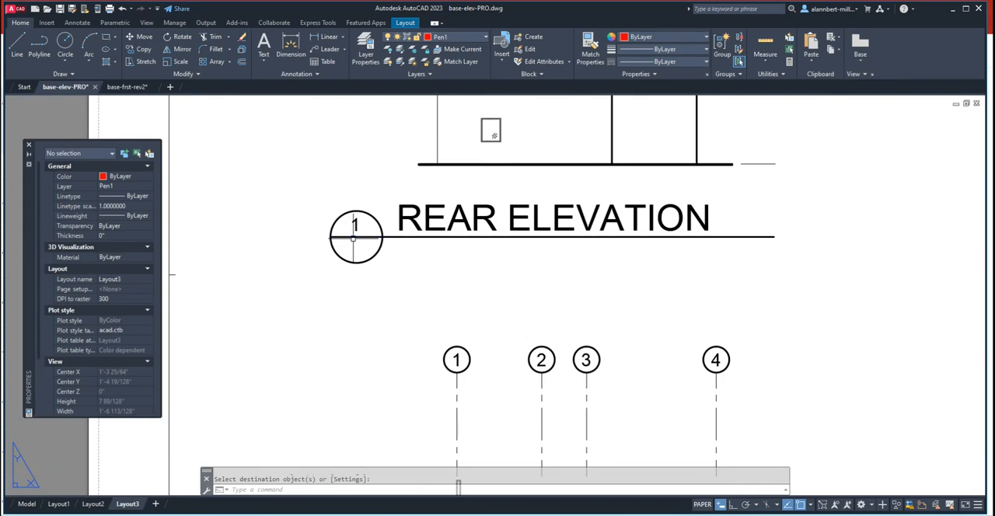
scroll(389, 264, "down", 3)
scroll(808, 345, "down", 2)
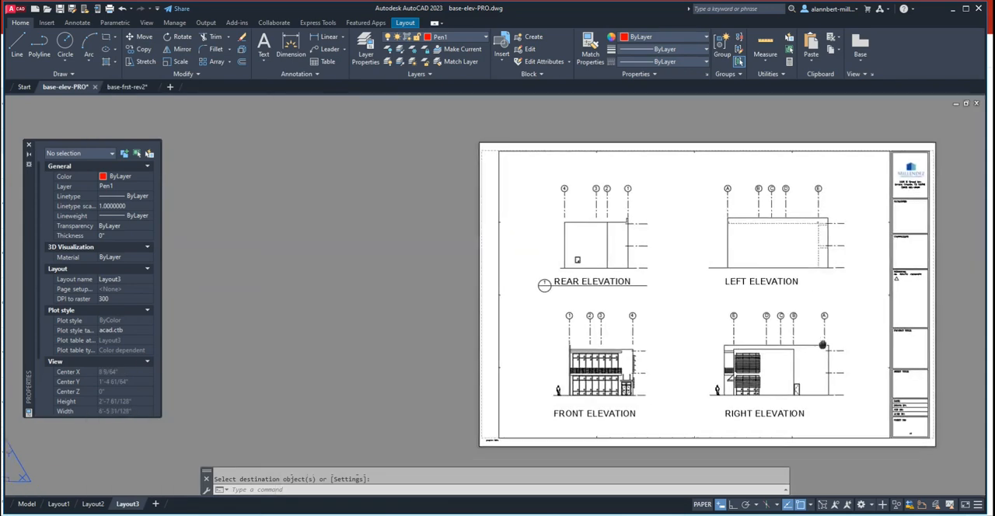
middle_click_drag(822, 345, 700, 313)
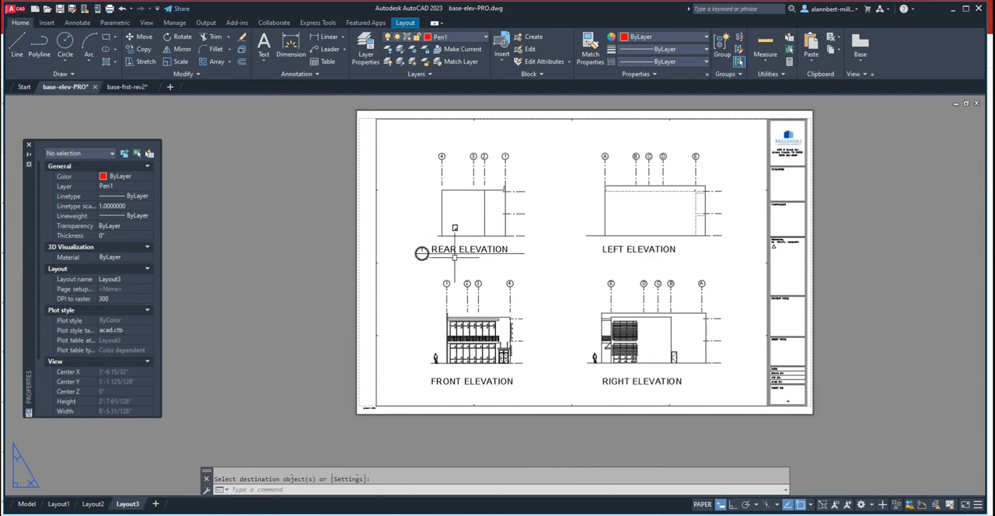
scroll(410, 257, "up", 4)
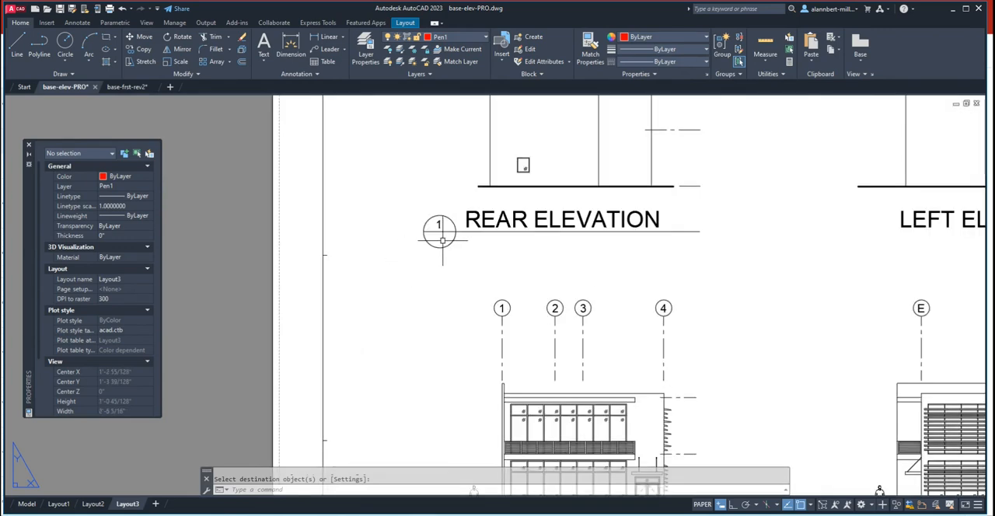
scroll(442, 241, "down", 3)
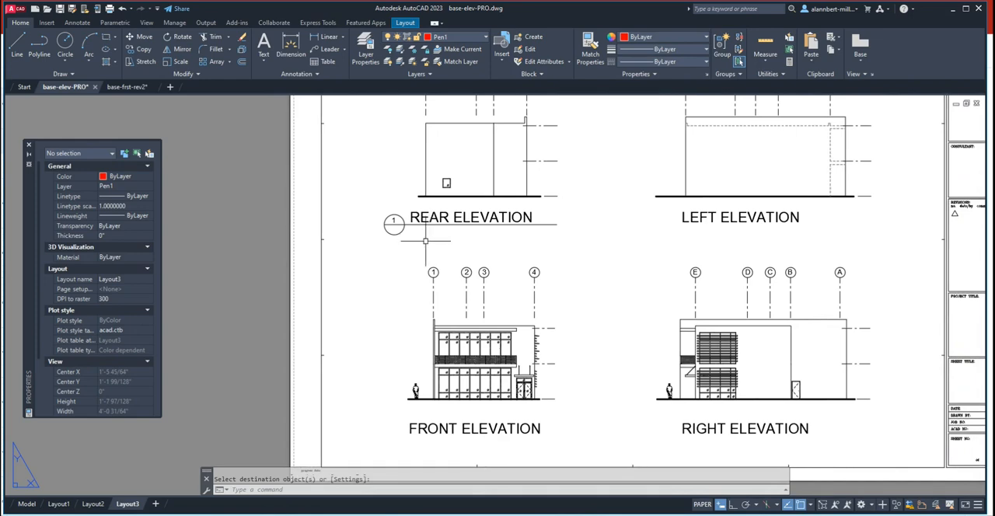
scroll(426, 241, "up", 2)
scroll(421, 230, "up", 2)
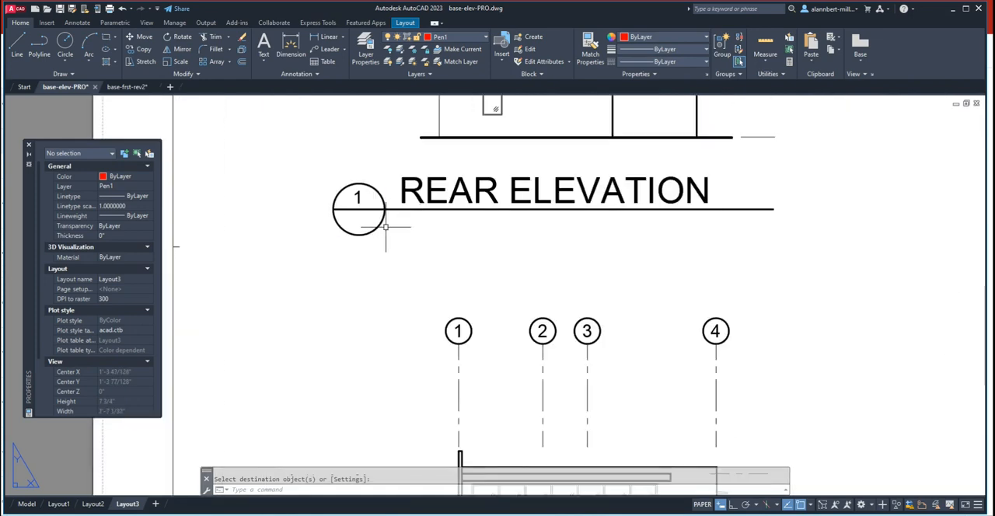
type("CO")
key("Return")
left_click(358, 198)
key("Return")
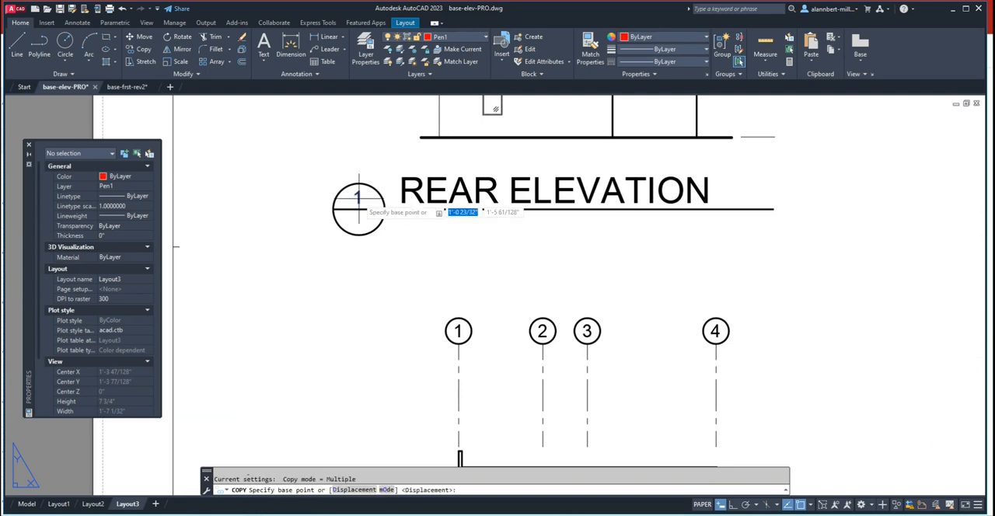
key("Escape")
- Copy the REAR ELEVATION title text straight down to just below its underline, with ortho on
type("CO")
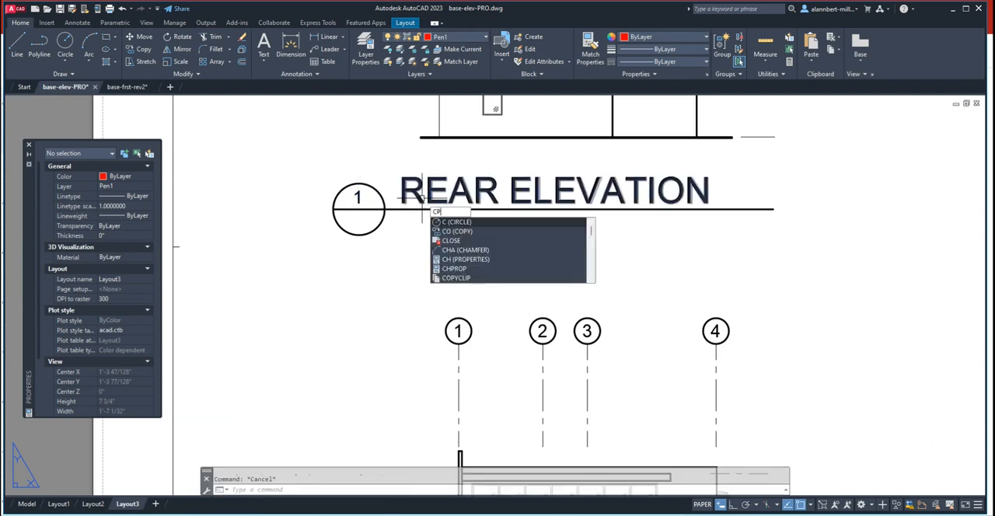
key("Return")
left_click(423, 191)
key("Return")
left_click(429, 226)
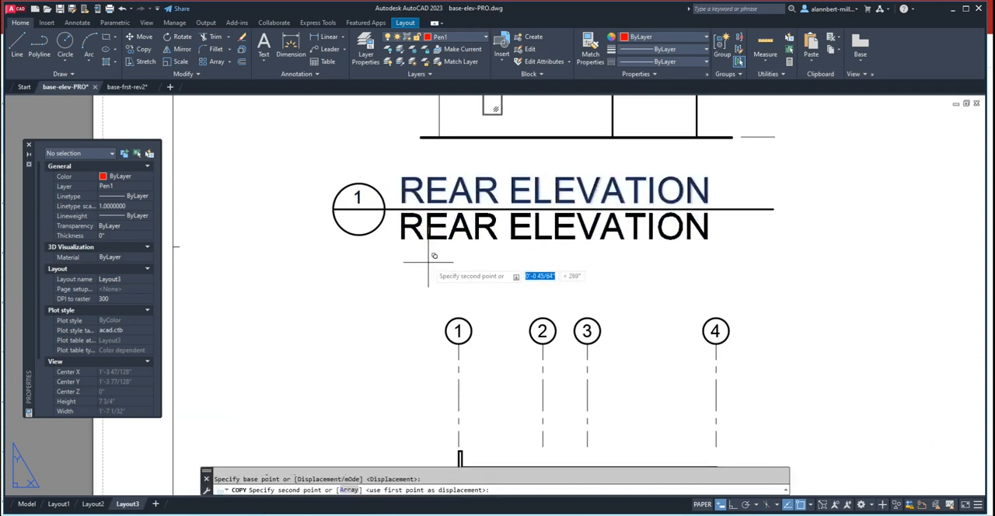
left_click(731, 506)
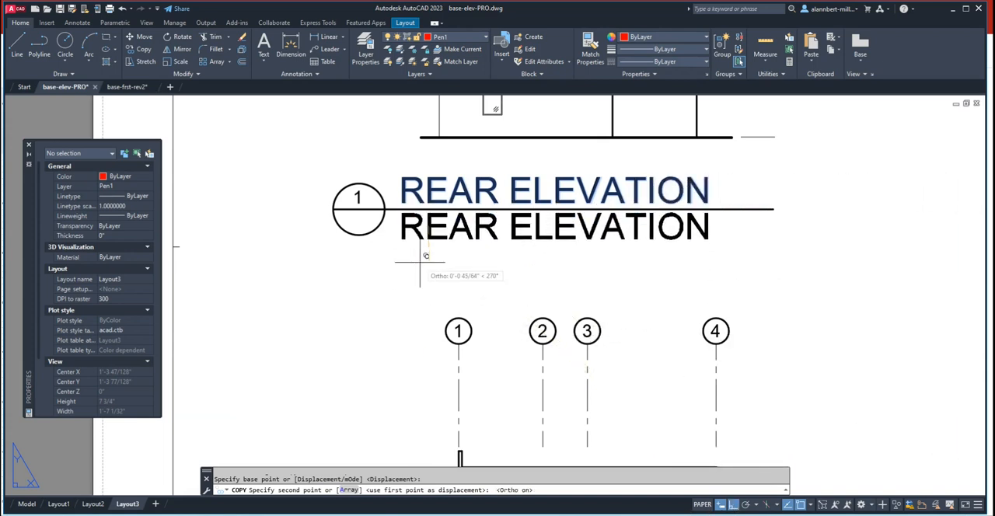
left_click(427, 255)
key("Return")
- Set the text height of the copied REAR ELEVATION text below the underline to 1/8"
left_click(411, 241)
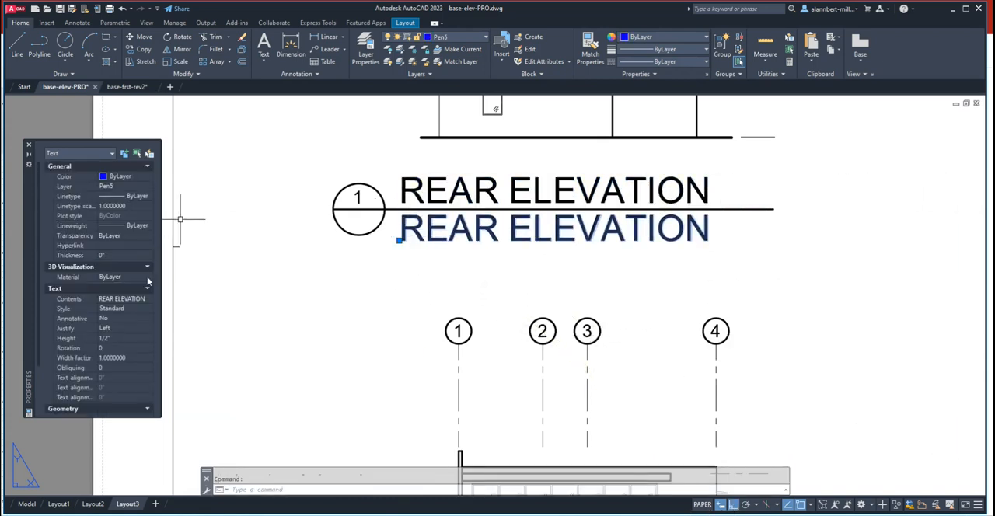
left_click(119, 337)
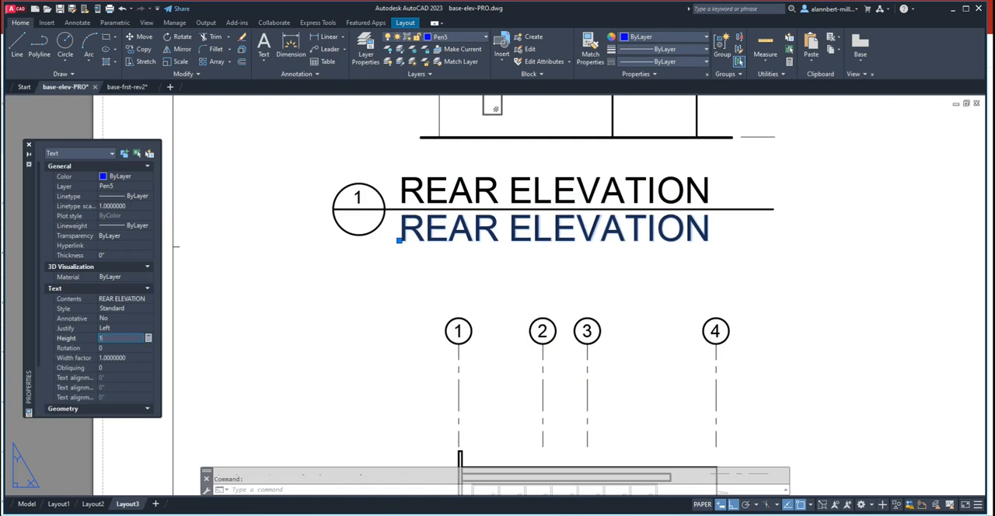
key("Return")
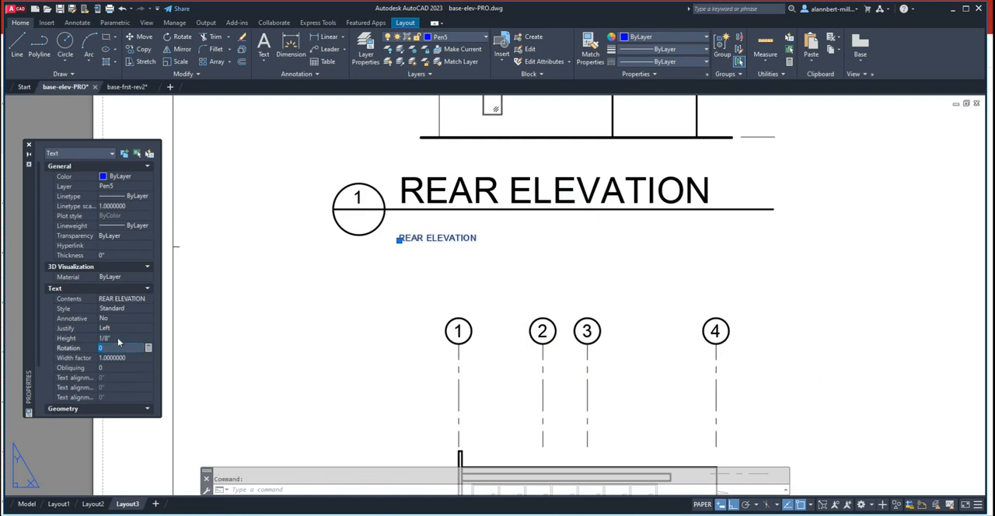
key("Escape")
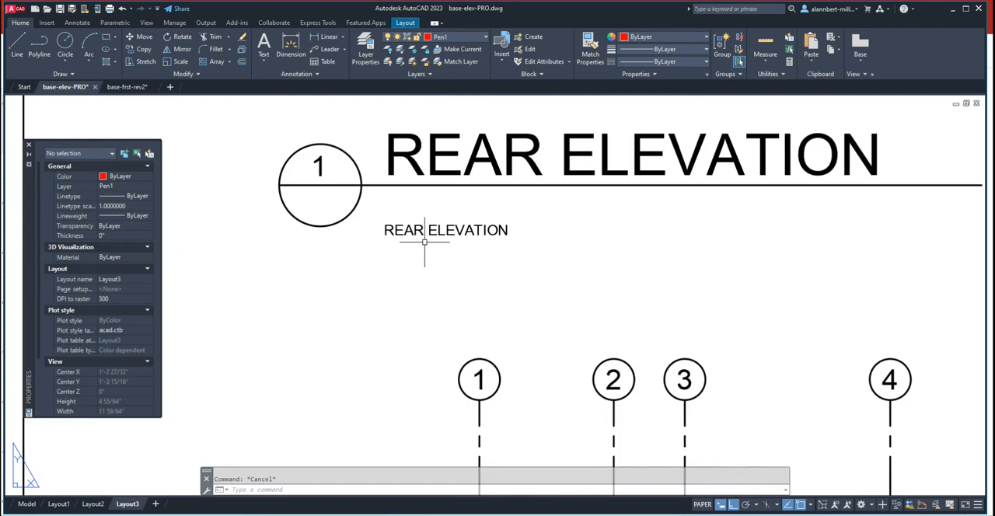
- Move the small REAR ELEVATION text straight up so it sits close beneath the underline
type("m")
key("Return")
left_click(435, 232)
key("Return")
left_click(404, 243)
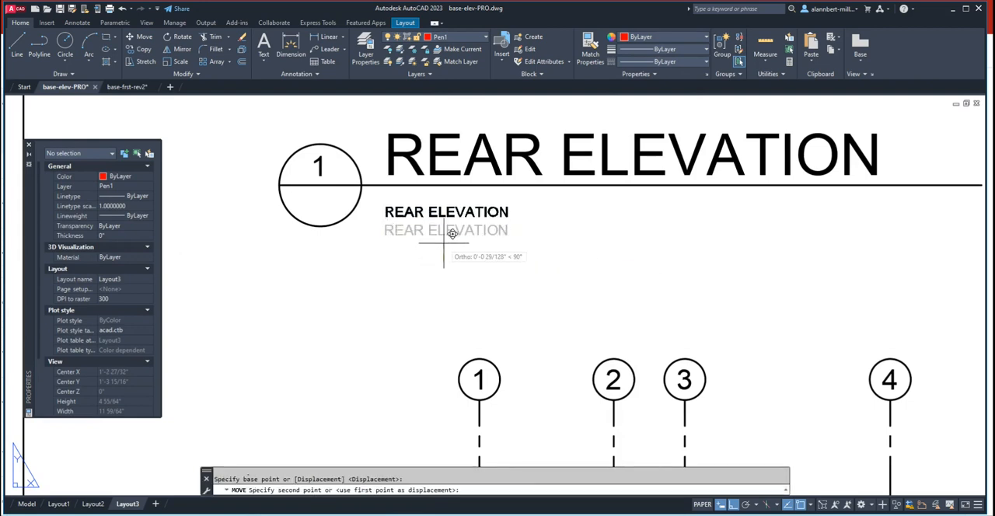
left_click(392, 214)
- Move the small text slightly to the right to align with the left edge of the large title
left_click(392, 214)
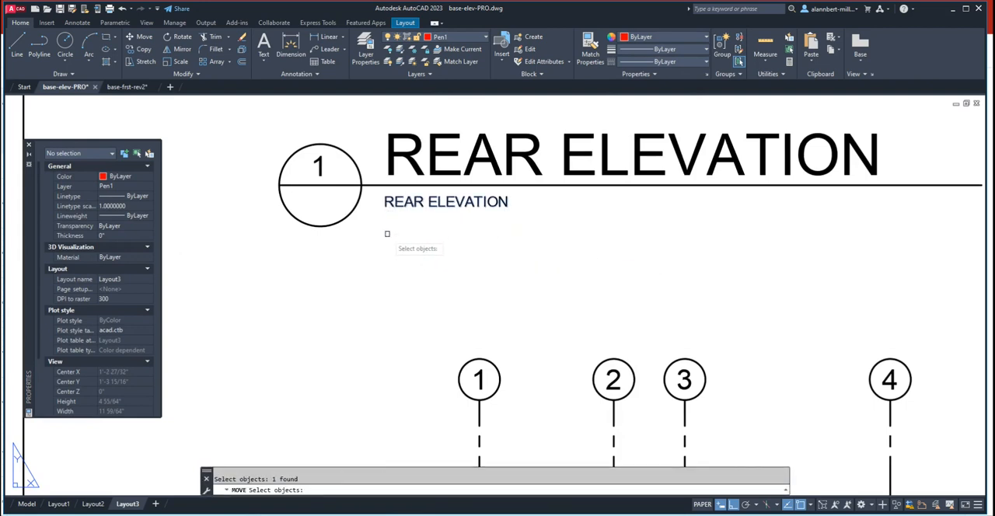
key("Return")
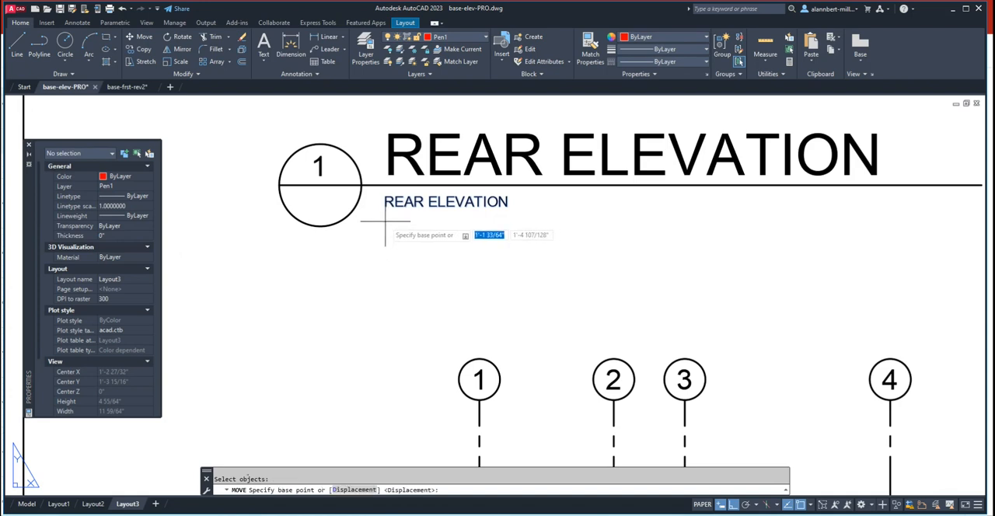
left_click(389, 221)
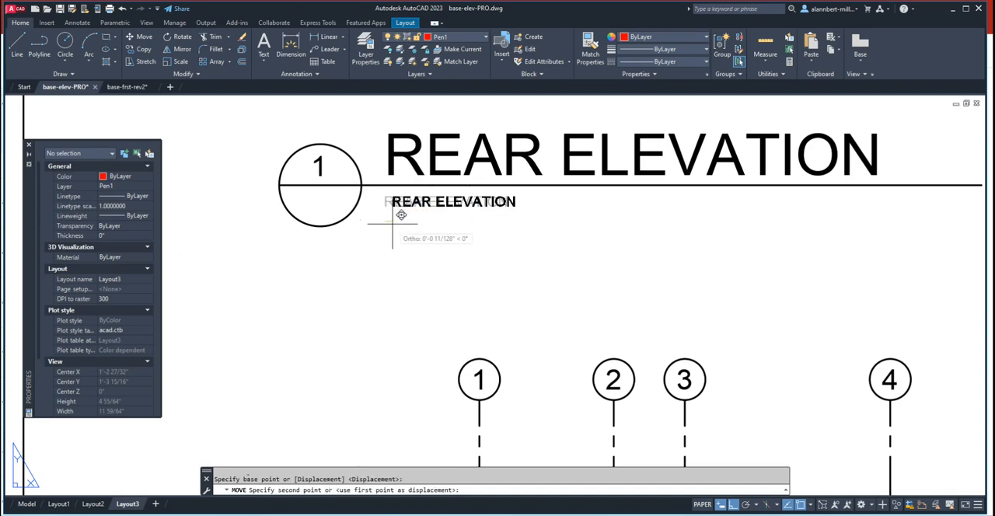
left_click(396, 223)
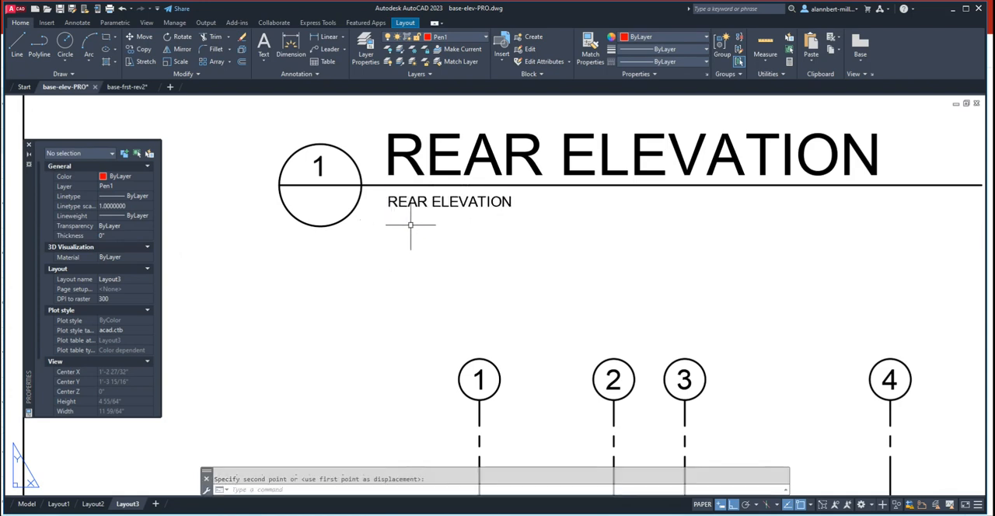
key("Escape")
- Change the small text below the underline to read SCALE: 1/8" = 1'-0"
scroll(424, 272, "down", 4)
scroll(432, 292, "up", 4)
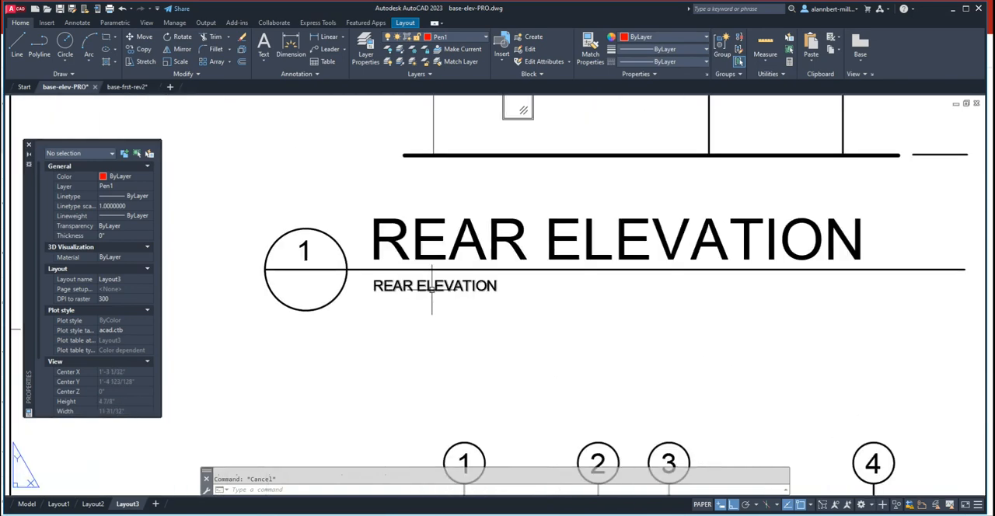
double_click(432, 289)
type("SCALE: 1/8\" = 1'-0")
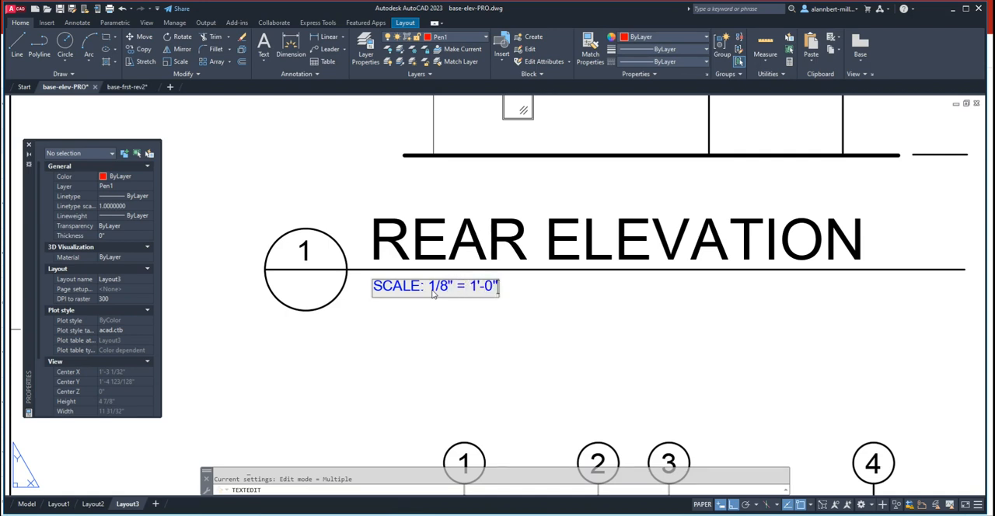
left_click(454, 339)
- Examine the size and placement of the scale note relative to the REAR ELEVATION title and the rest of the sheet
scroll(477, 314, "down", 4)
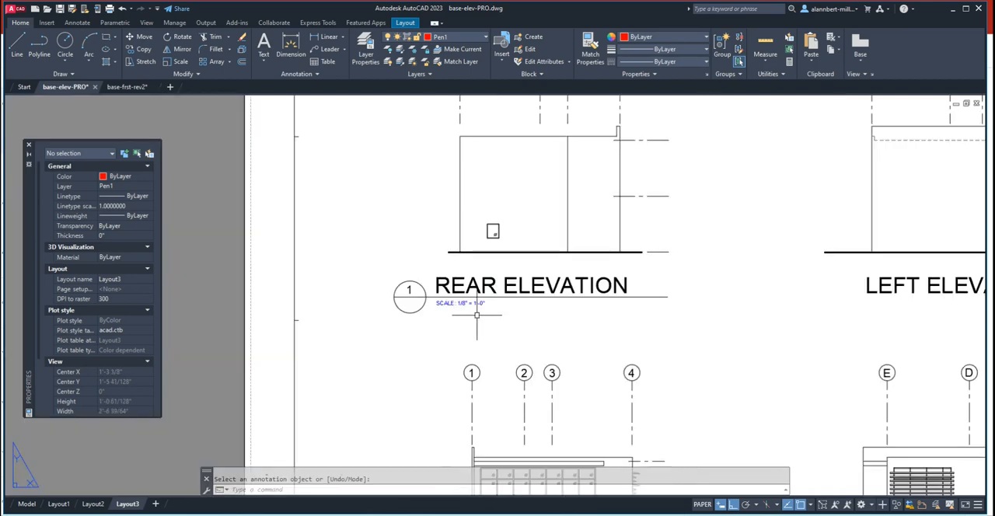
scroll(477, 315, "up", 2)
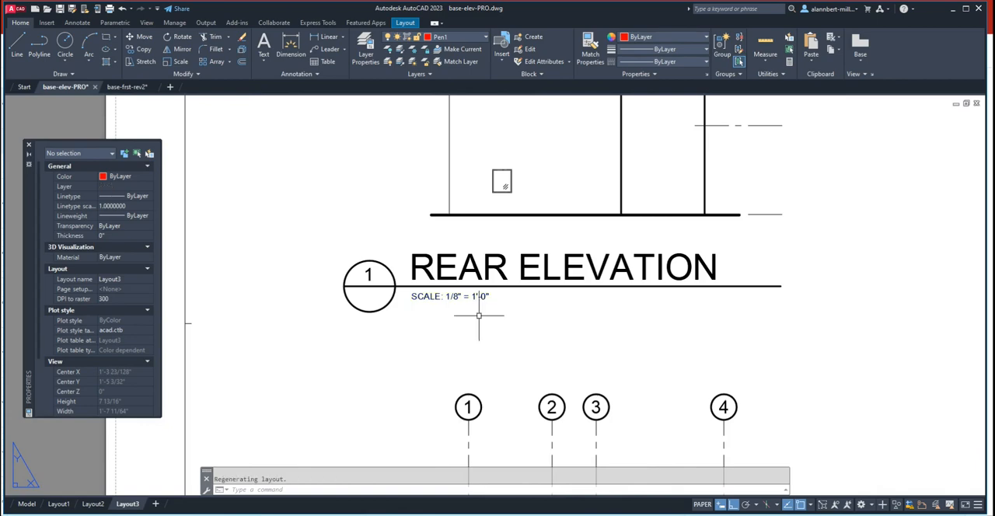
scroll(478, 316, "down", 3)
scroll(544, 307, "up", 4)
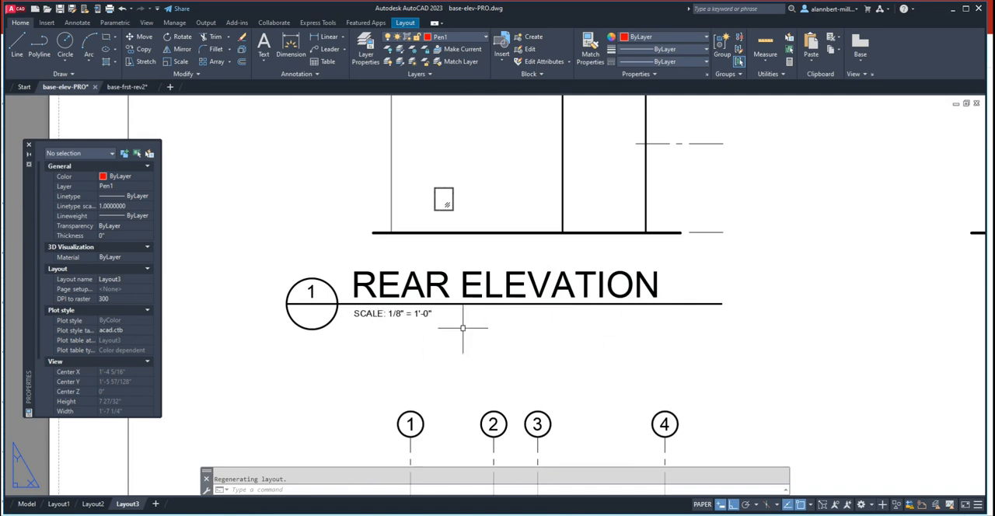
scroll(415, 337, "up", 2)
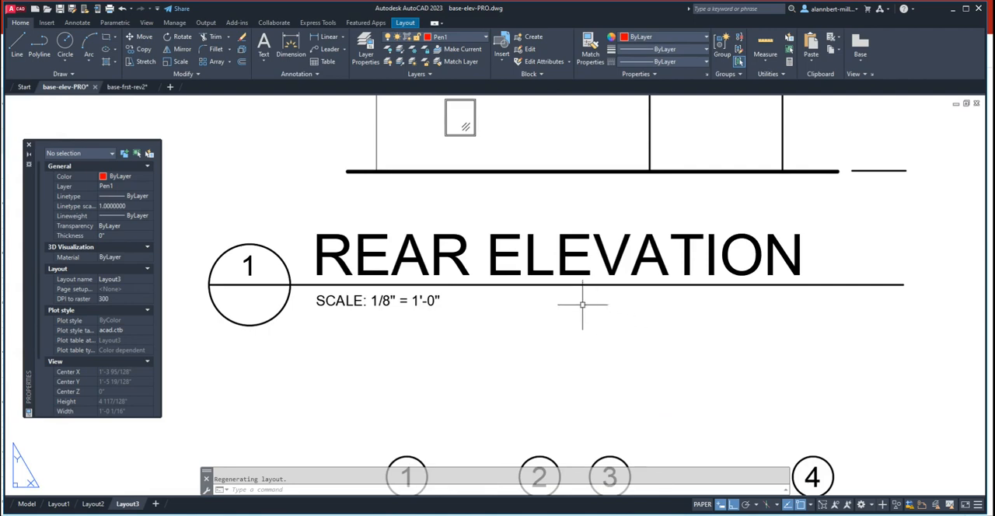
scroll(806, 310, "down", 2)
middle_click_drag(754, 317, 651, 271)
scroll(431, 269, "down", 2)
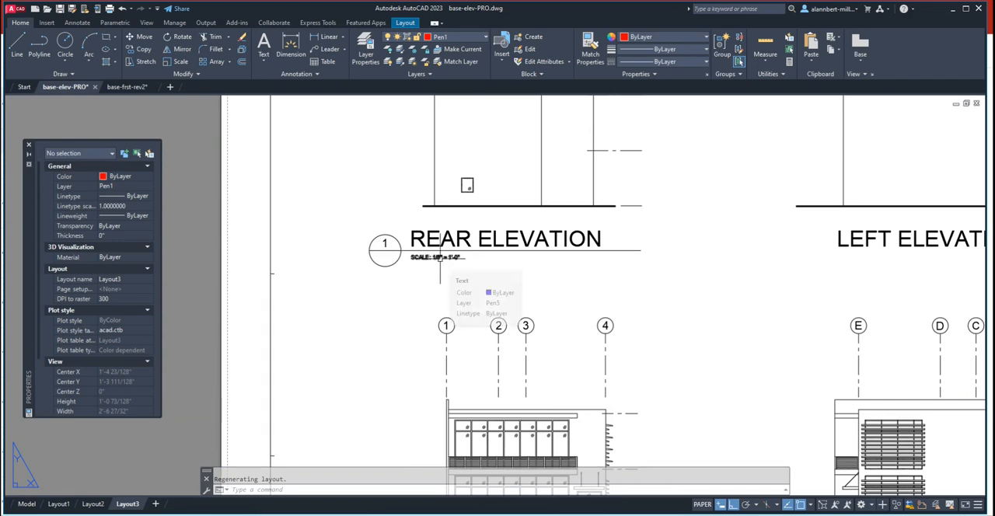
key("Escape")
- Copy the scale note horizontally about 4 7/16" to the right beneath the underline, ending below the end of the title
scroll(442, 263, "up", 4)
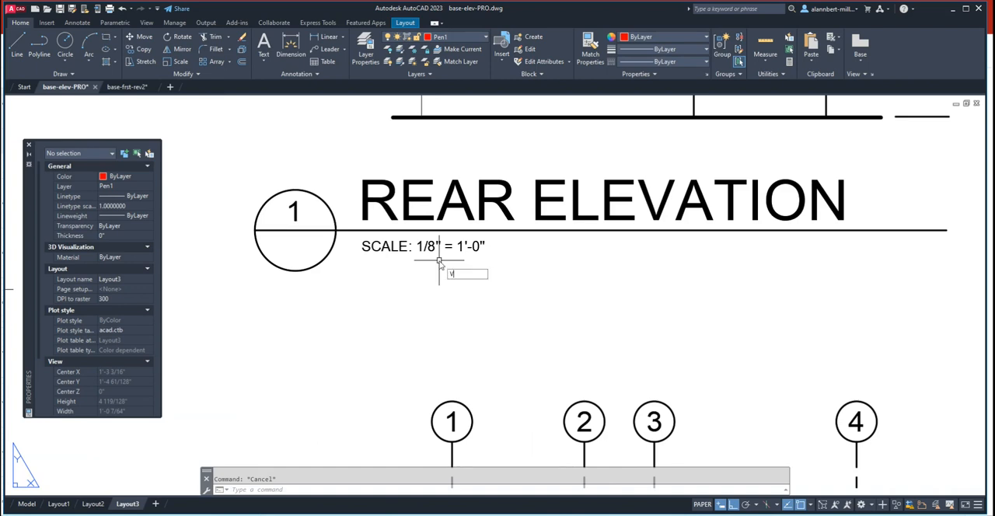
key("Escape")
type("co")
key("Return")
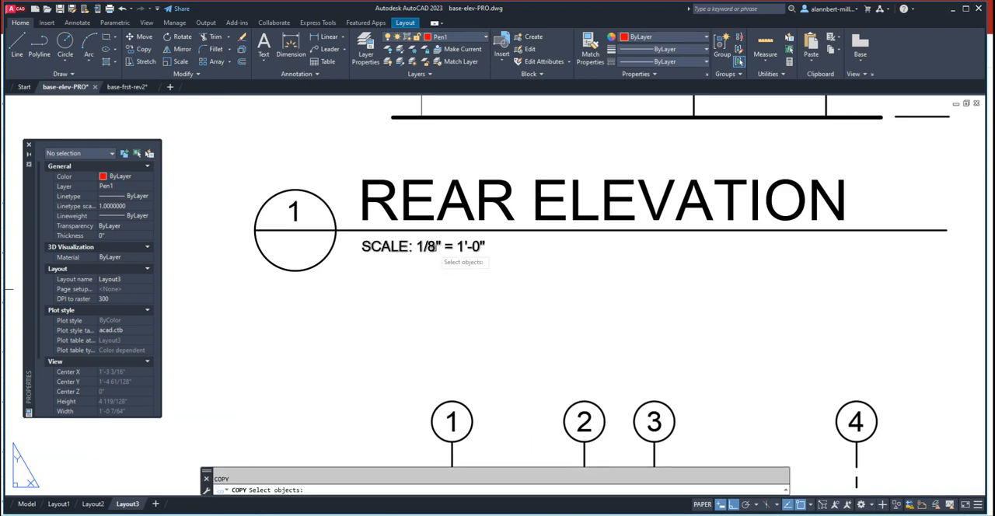
left_click(434, 248)
key("Return")
left_click(433, 262)
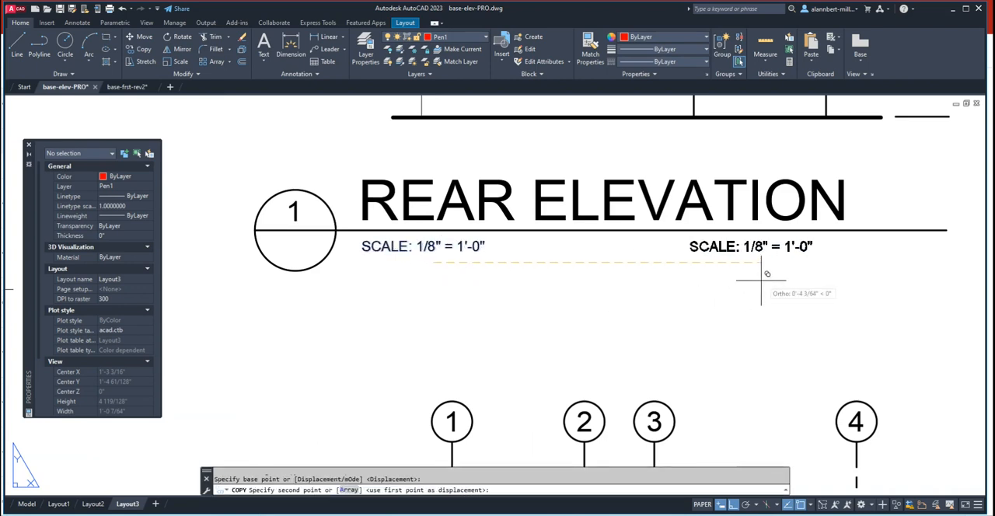
left_click(794, 274)
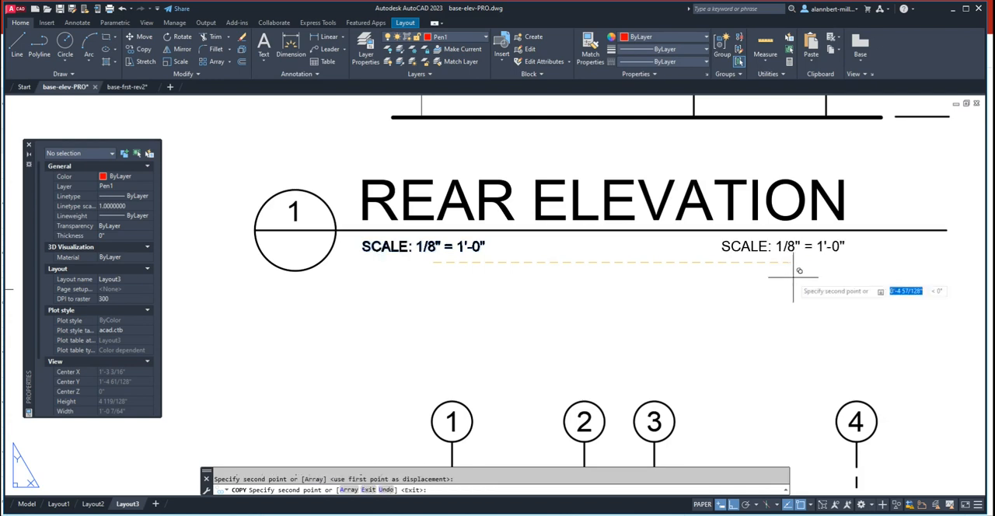
key("Return")
left_click(788, 247)
double_click(788, 246)
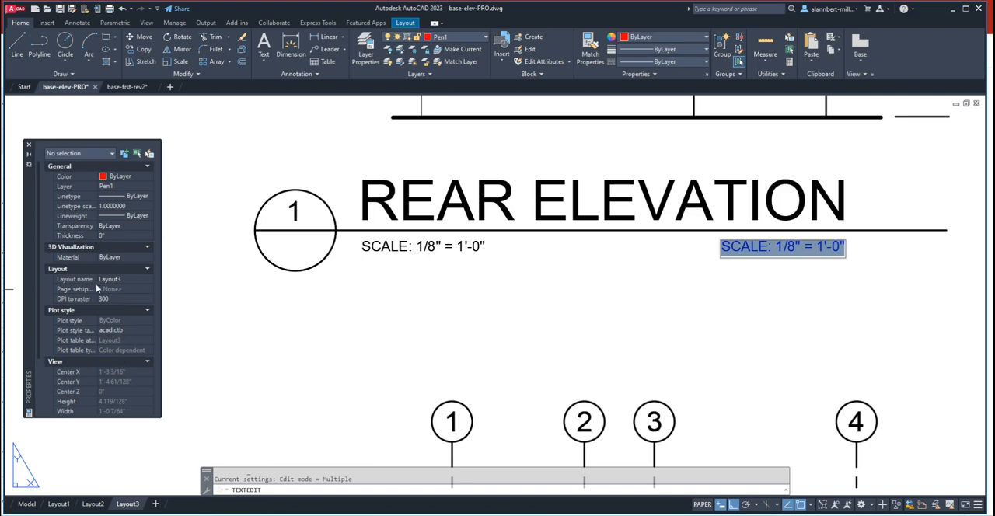
left_click(783, 268)
key("Escape")
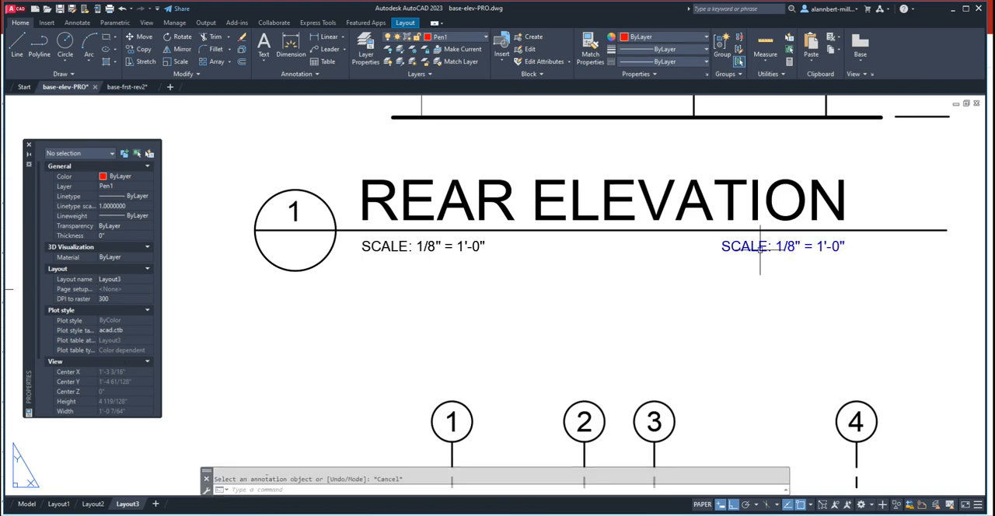
- Set the justification of the copied scale note at the right end to Right
left_click(760, 250)
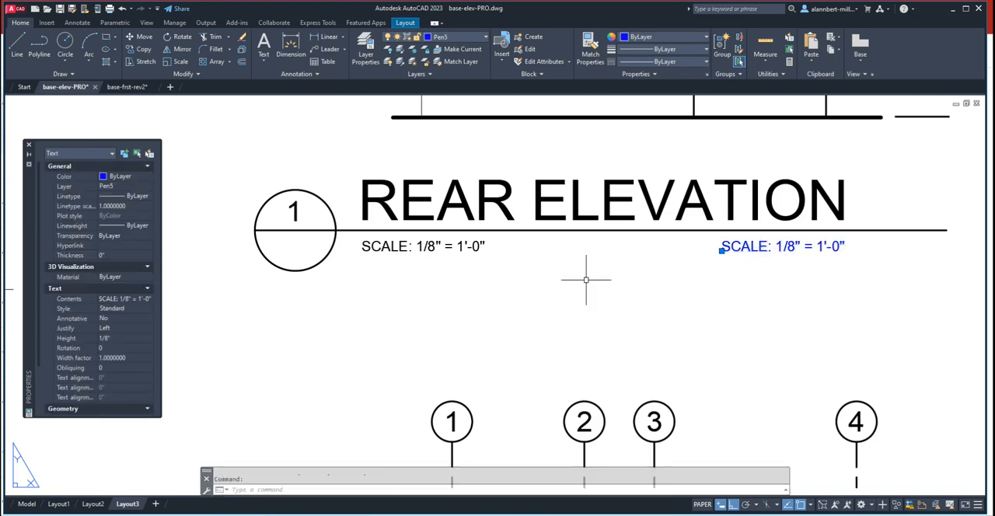
left_click(127, 328)
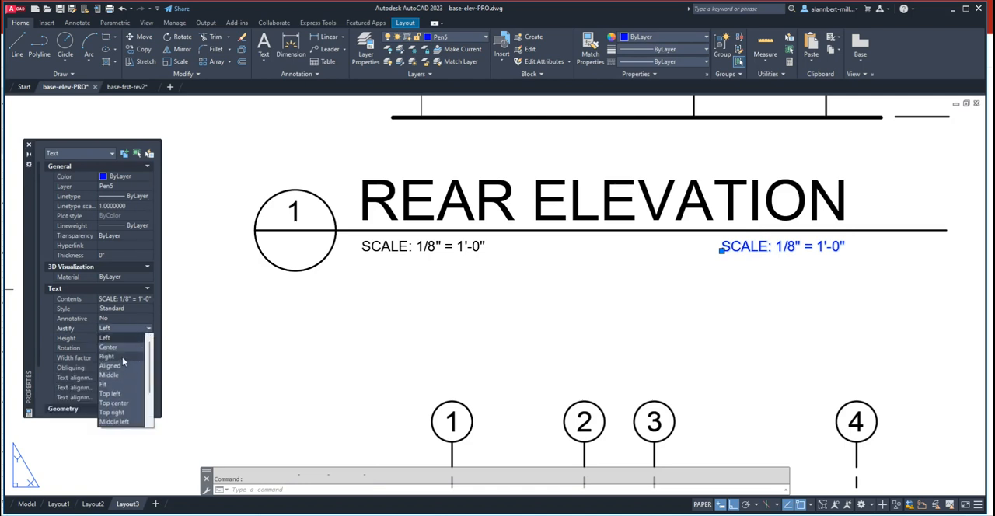
left_click(122, 357)
- Delete the word SCALE: from the right-hand note so it reads only 1/8" = 1'-0"
double_click(683, 247)
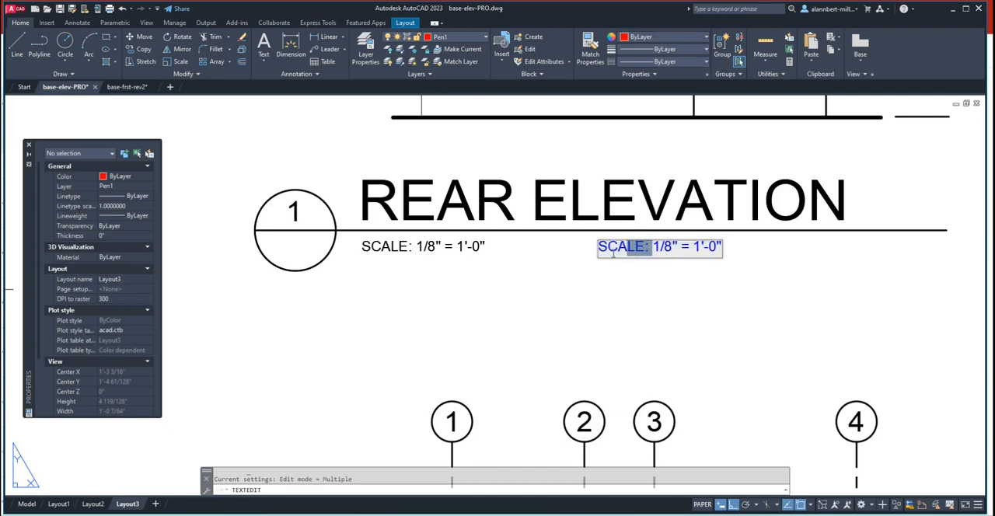
left_click_drag(613, 253, 586, 261)
key("BackSpace")
left_click(544, 285)
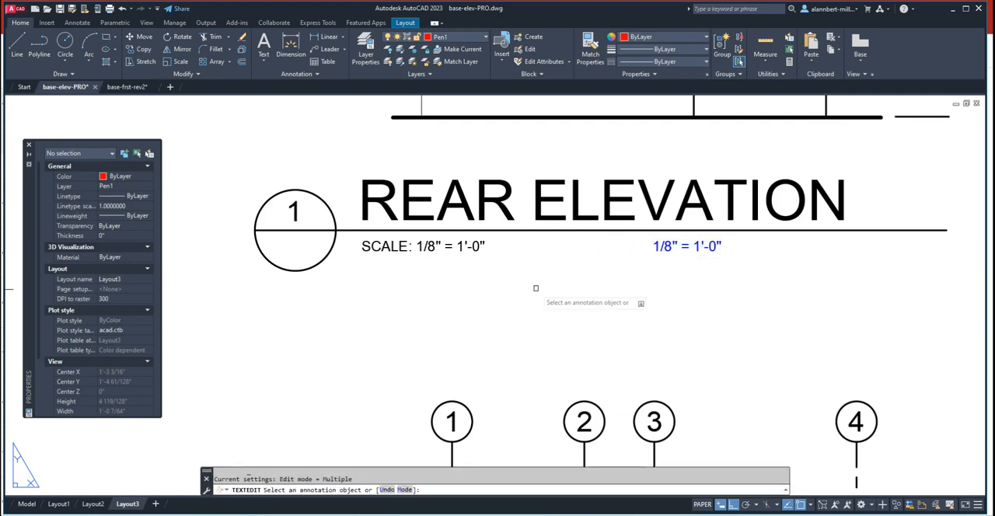
- Delete 1/8" = 1'-0" from the left-hand note so it reads only SCALE:, and finish text editing
left_click(471, 253)
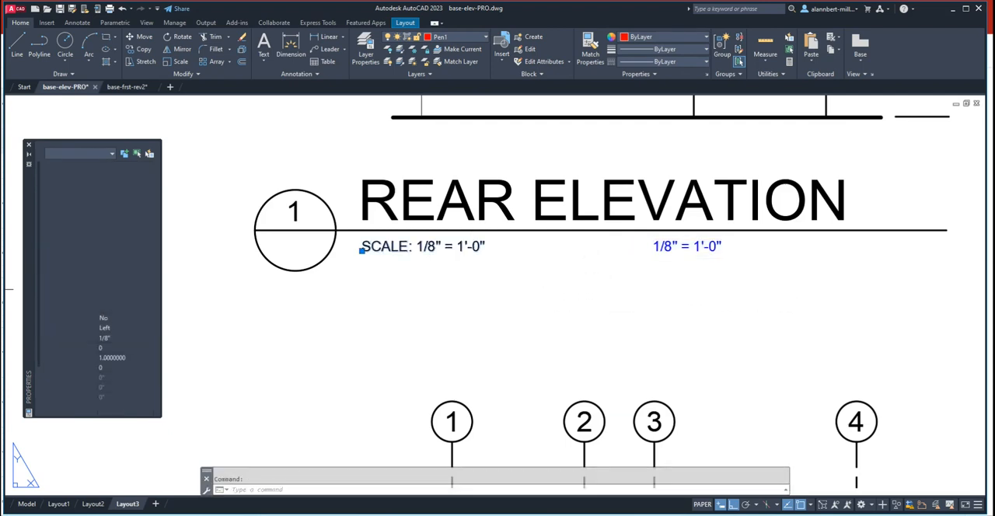
left_click_drag(362, 247, 486, 248)
left_click(486, 248)
left_click(490, 249)
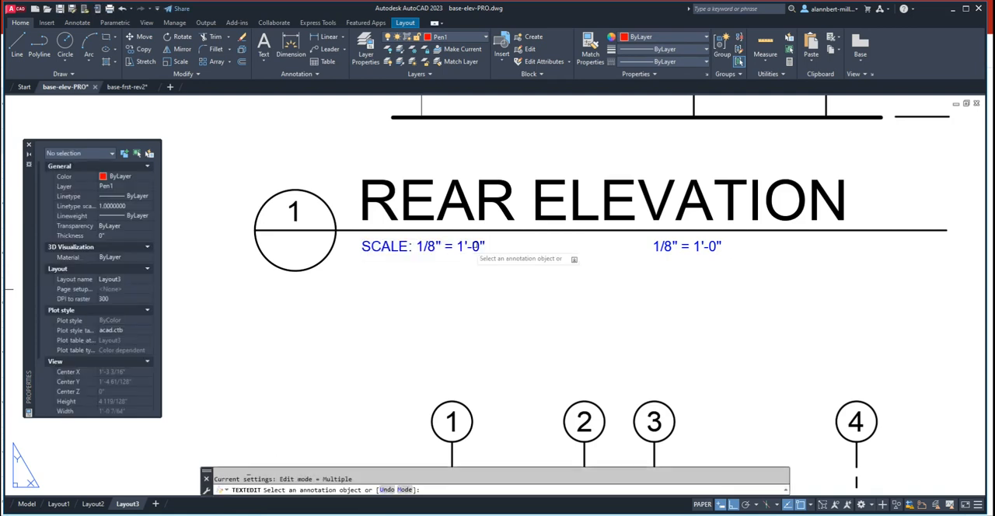
left_click(424, 255)
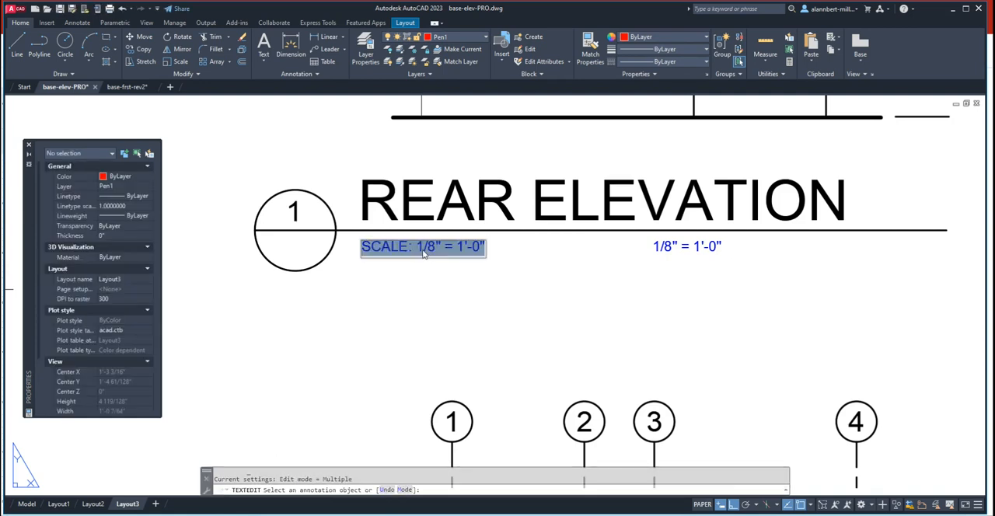
left_click(424, 249)
left_click_drag(417, 248, 503, 257)
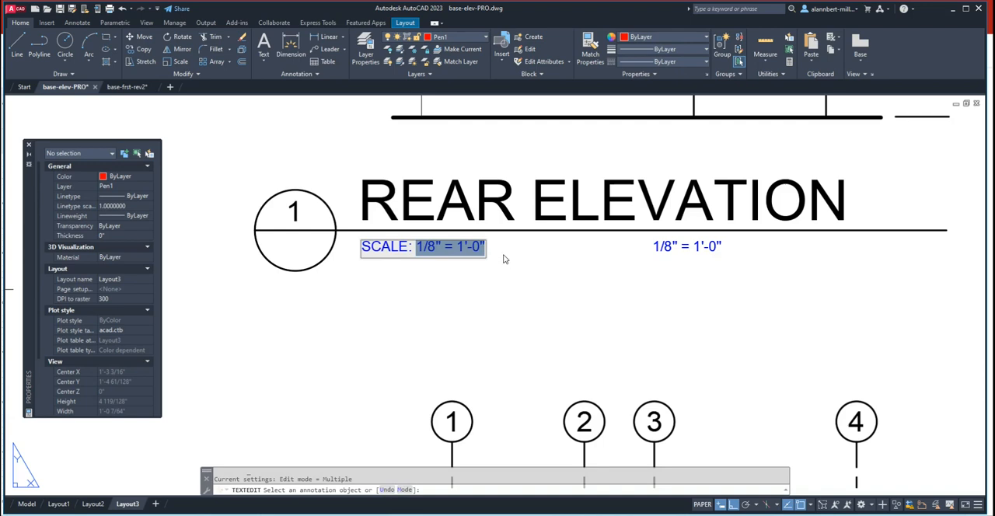
key("Delete")
left_click(520, 286)
key("Escape")
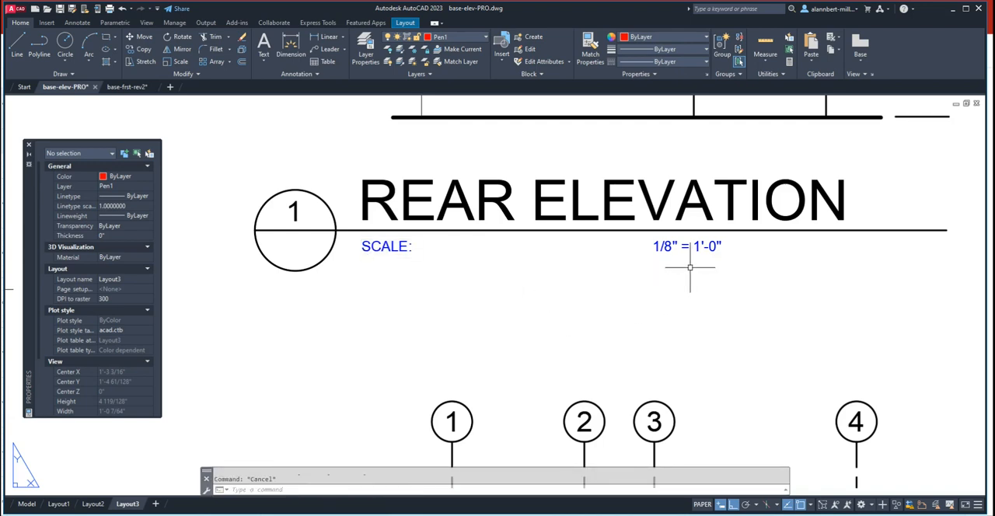
- Move the 1/8" = 1'-0" note horizontally about 1 1/2" right so it ends below the end of the REAR ELEVATION title
type("m")
key("Return")
left_click(694, 249)
key("Return")
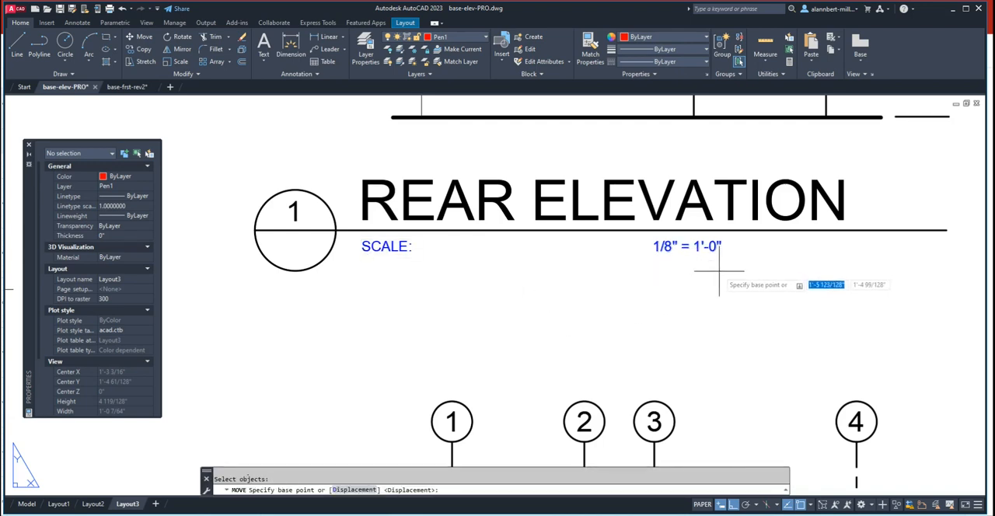
left_click(721, 260)
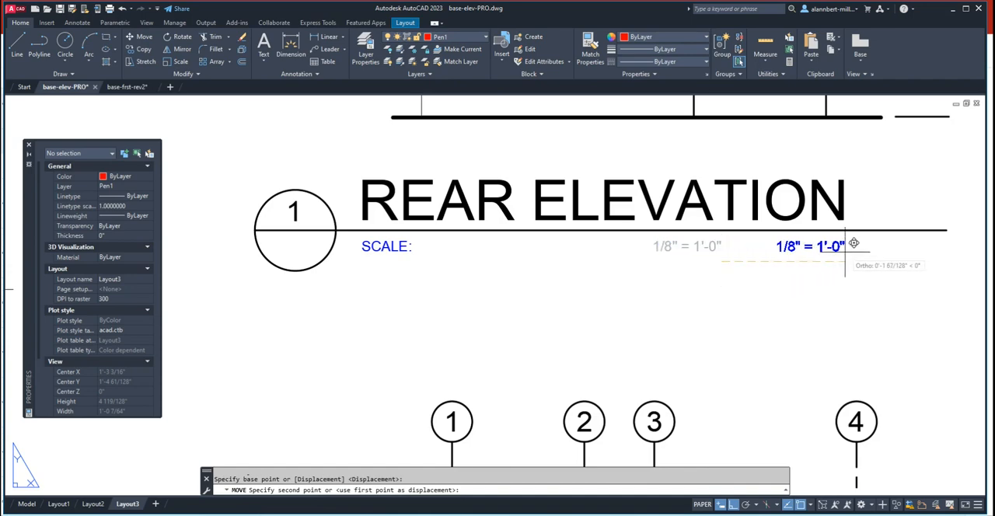
left_click(853, 244)
key("Escape")
- Examine the REAR ELEVATION title with its bubble, underline and scale note, and compare it with the other elevation titles on the sheet
scroll(670, 306, "down", 4)
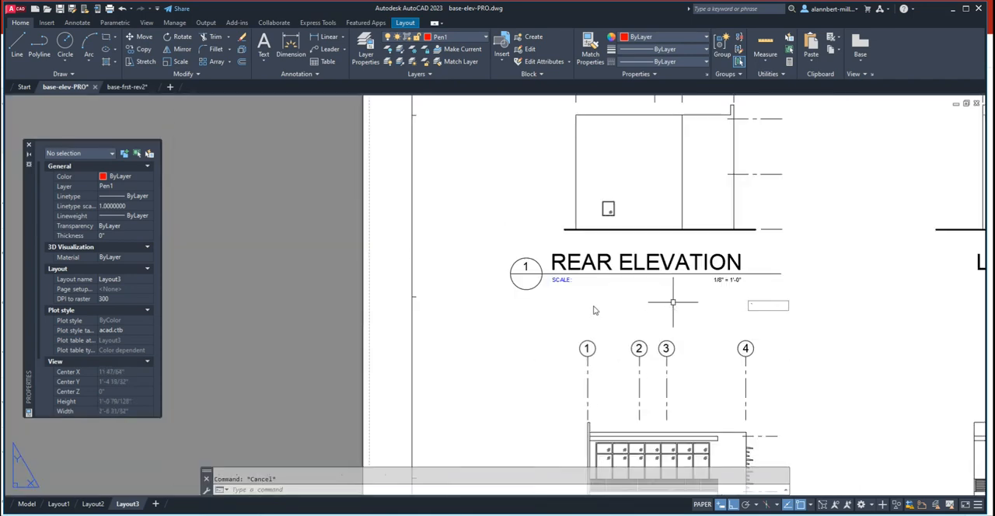
middle_click_drag(494, 284, 493, 281)
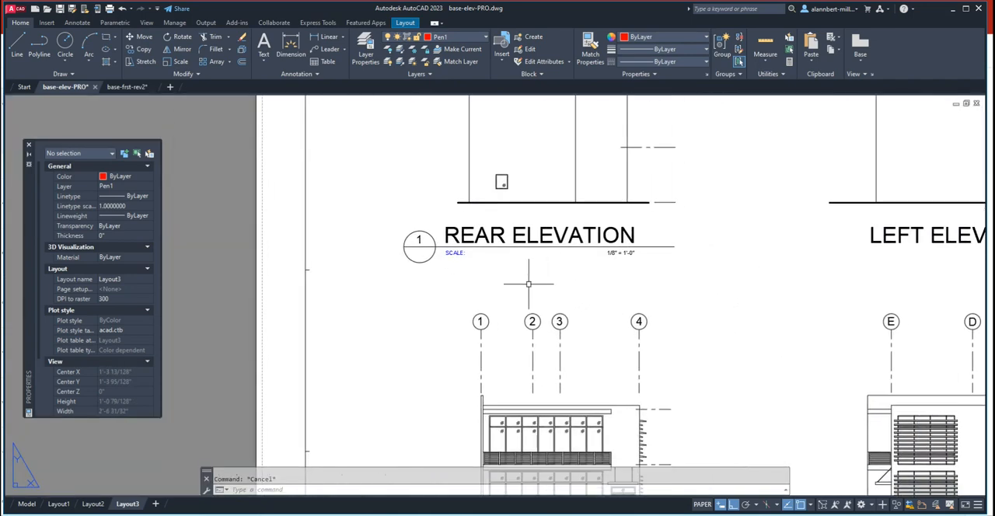
scroll(529, 284, "up", 5)
middle_click_drag(399, 275, 401, 329)
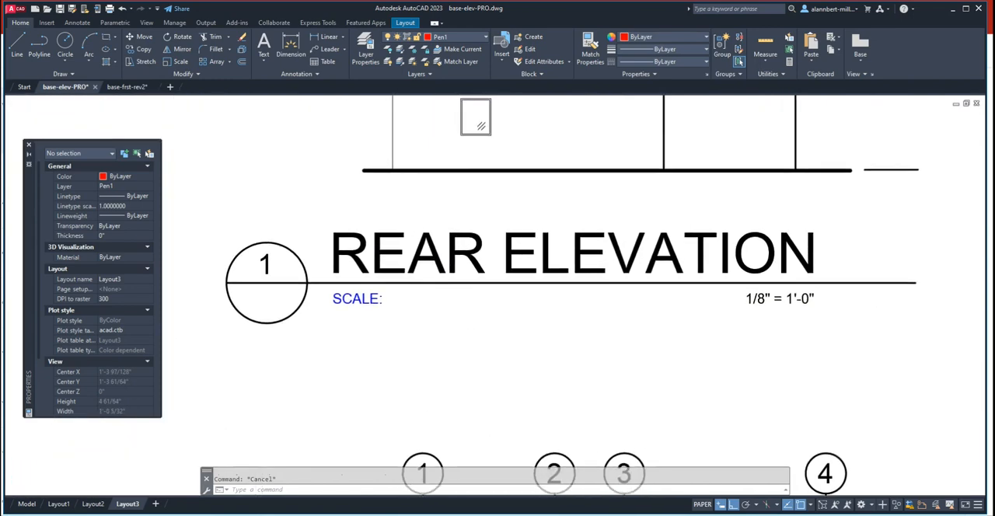
scroll(590, 332, "down", 5)
scroll(615, 330, "down", 3)
middle_click_drag(697, 333, 612, 229)
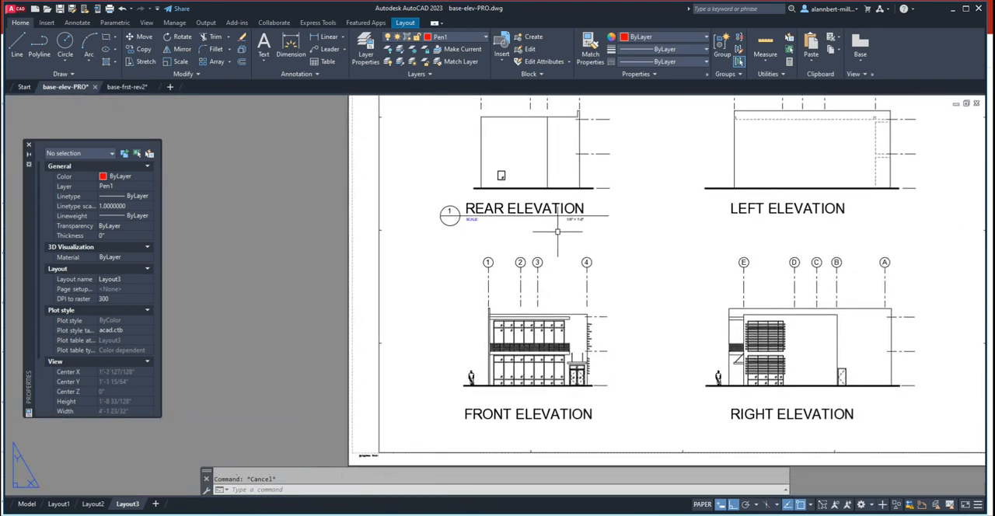
scroll(564, 227, "up", 3)
scroll(575, 221, "up", 4)
scroll(573, 215, "down", 4)
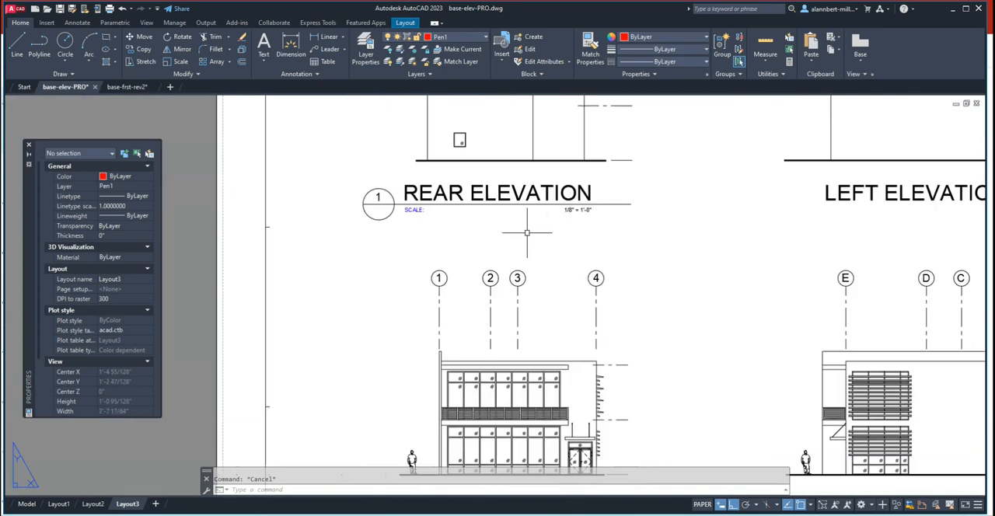
scroll(432, 222, "up", 3)
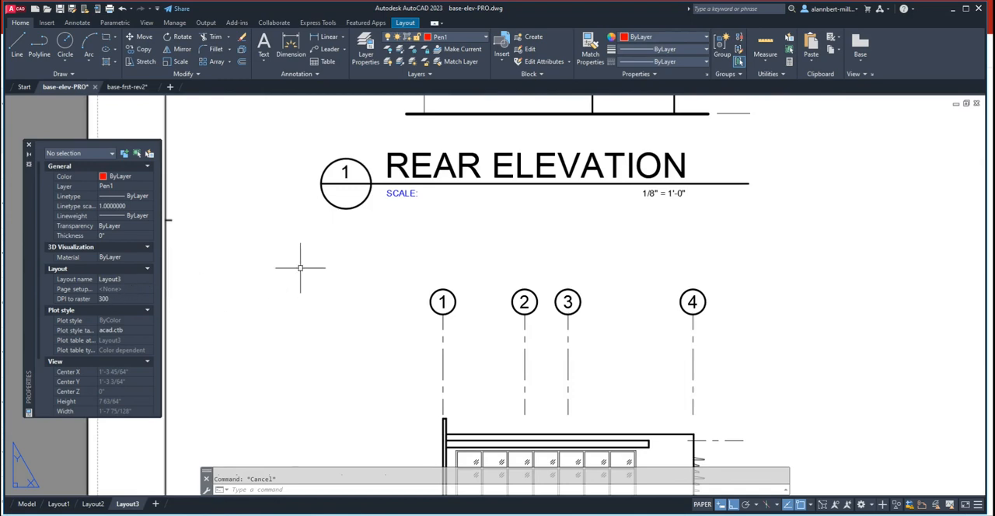
scroll(404, 267, "down", 3)
scroll(436, 265, "up", 1)
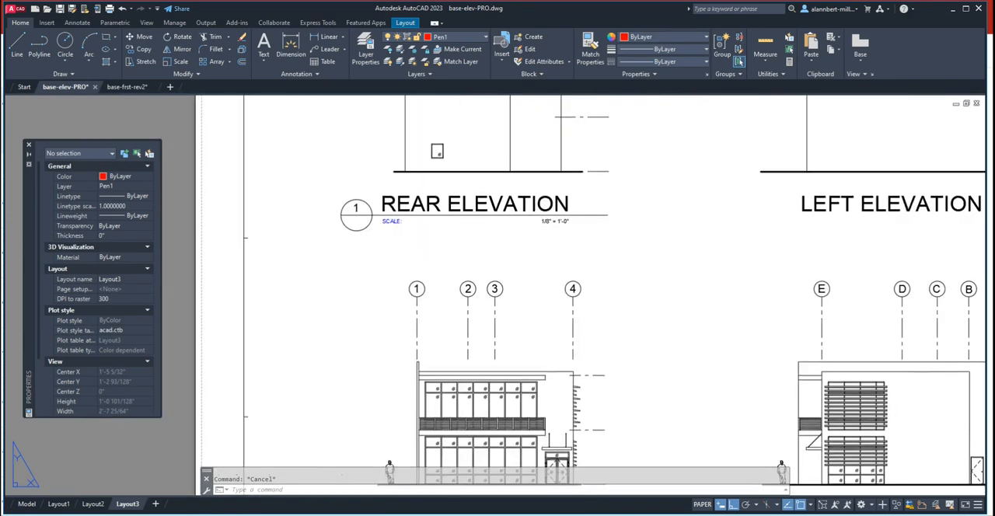
scroll(429, 195, "down", 3)
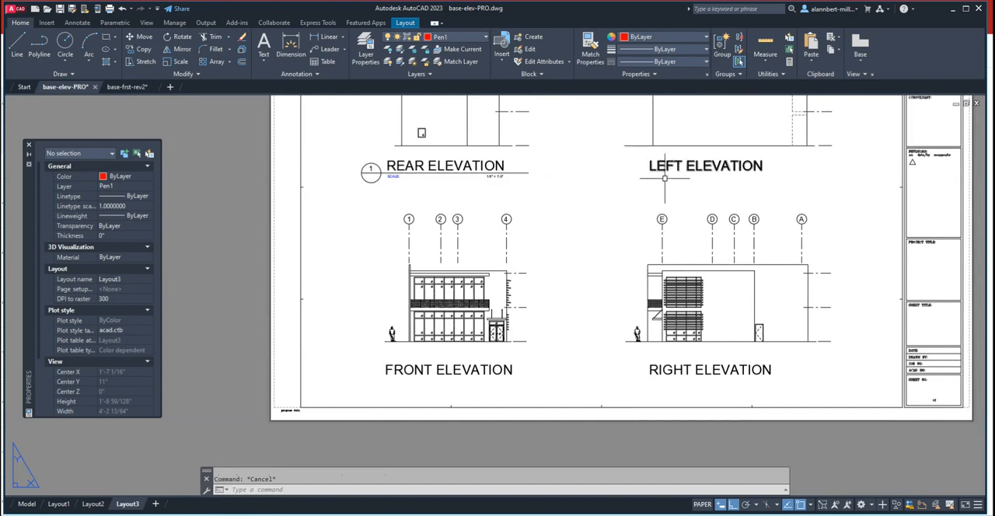
- Copy the REAR ELEVATION bubble, its number and both scale texts to the LEFT ELEVATION title, using the title texts' insertion points
type("o")
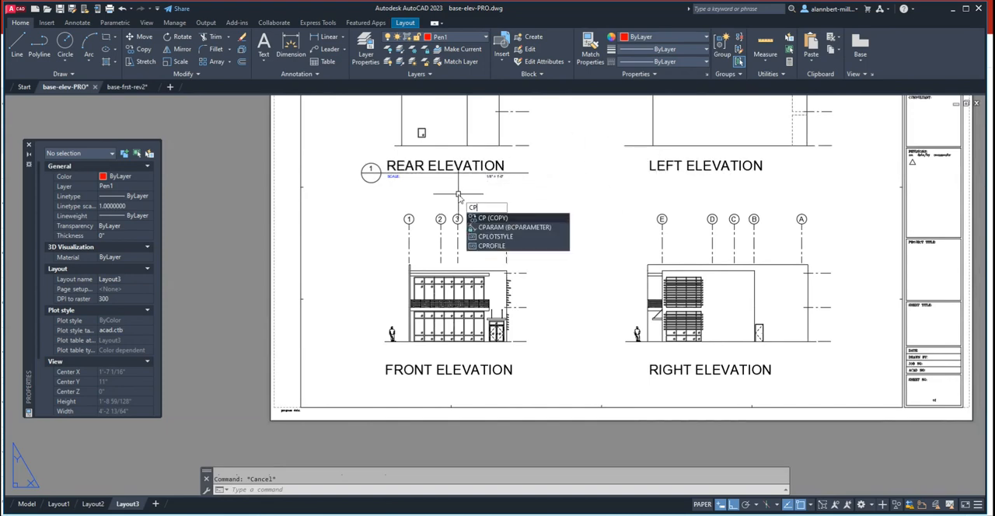
key("Return")
left_click(503, 189)
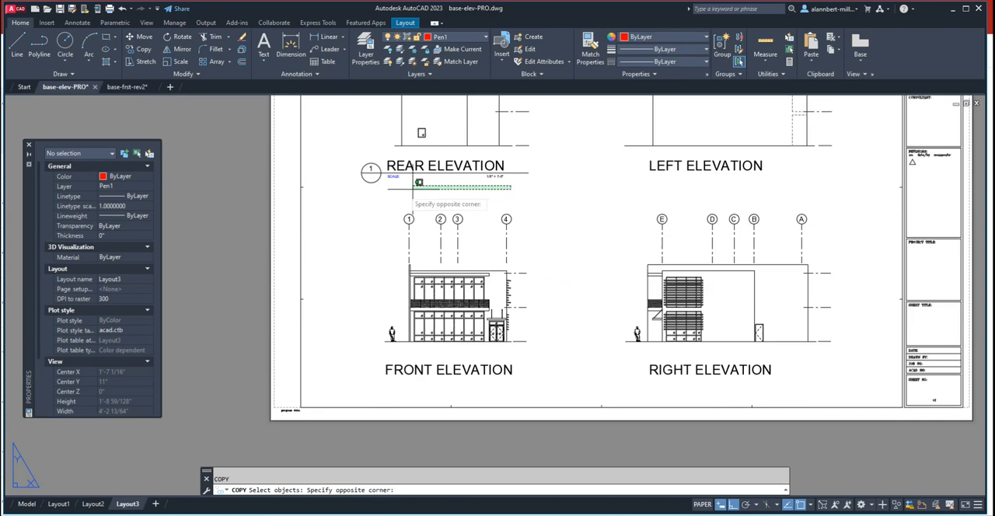
left_click(370, 172)
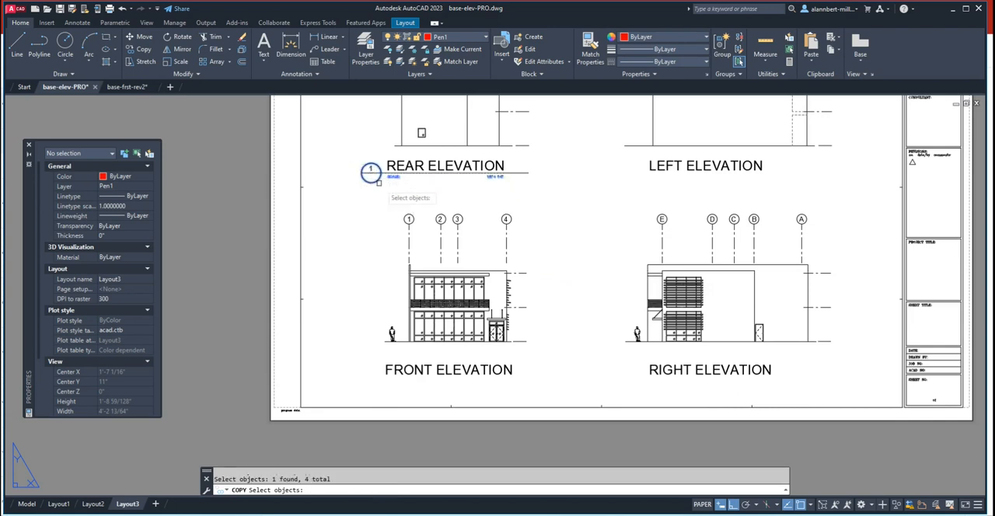
key("Return")
type("IN")
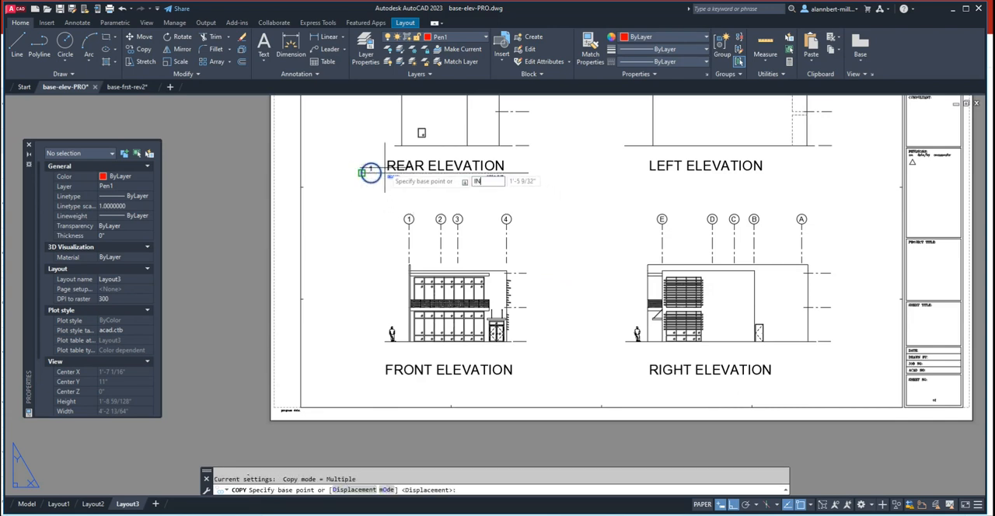
type("S")
key("Return")
left_click(388, 174)
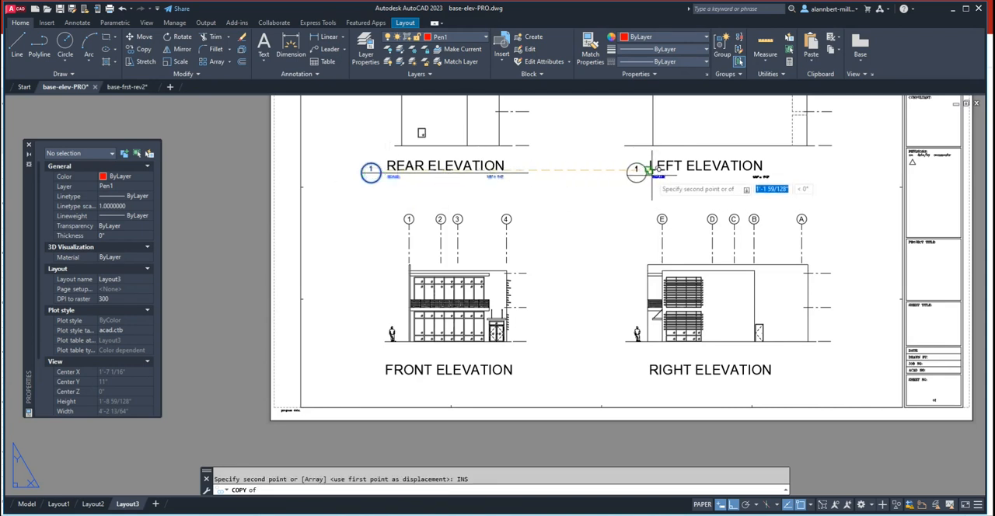
left_click(651, 173)
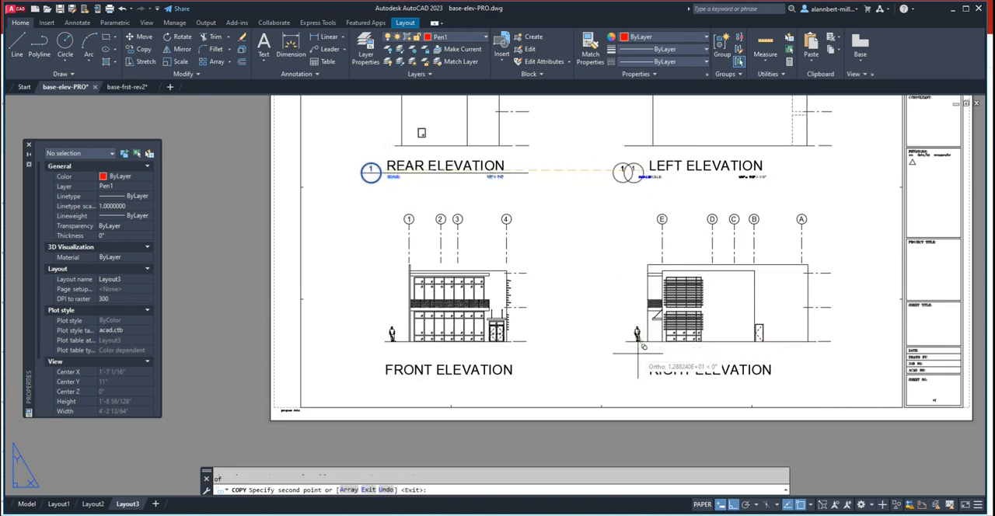
- Place further copies of the bubble, number and scale texts at the insertion points of the RIGHT ELEVATION and FRONT ELEVATION titles
type("INS")
key("Return")
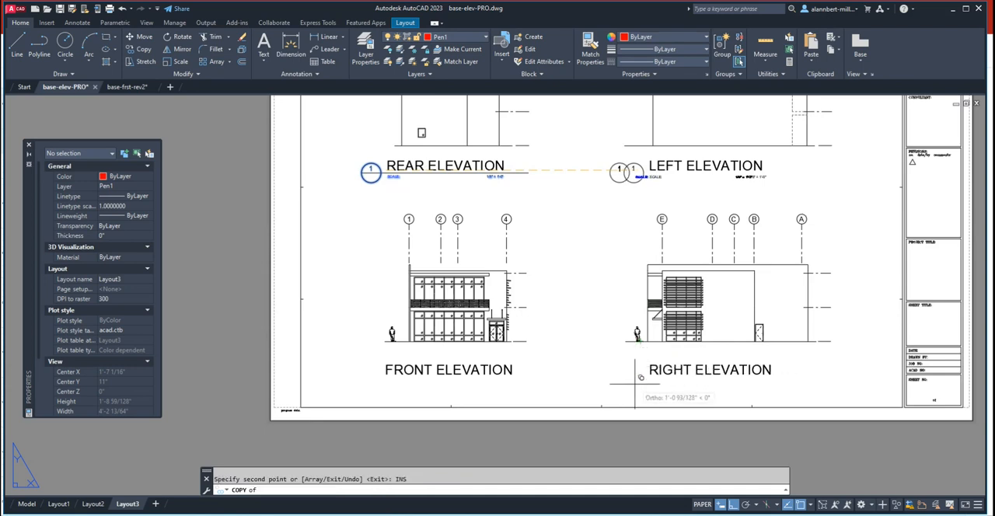
left_click(649, 373)
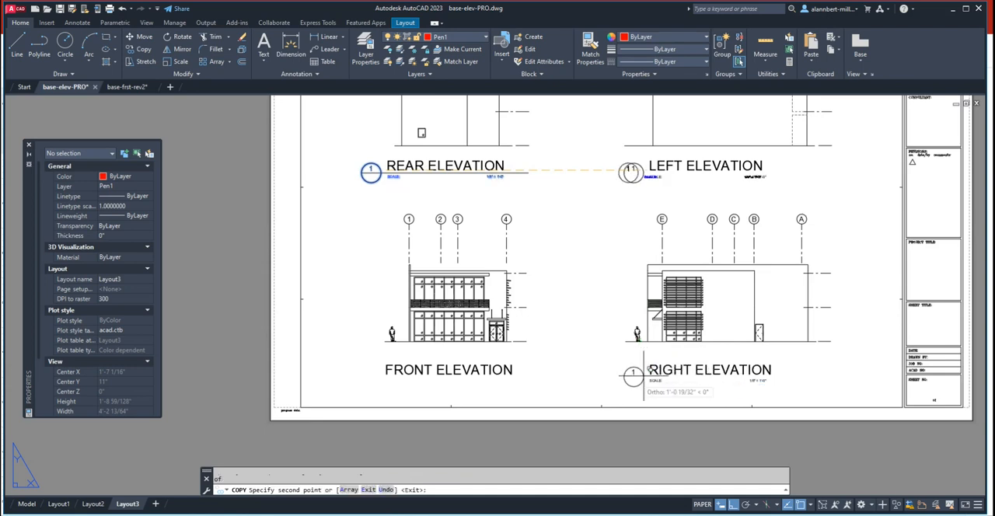
type("INS")
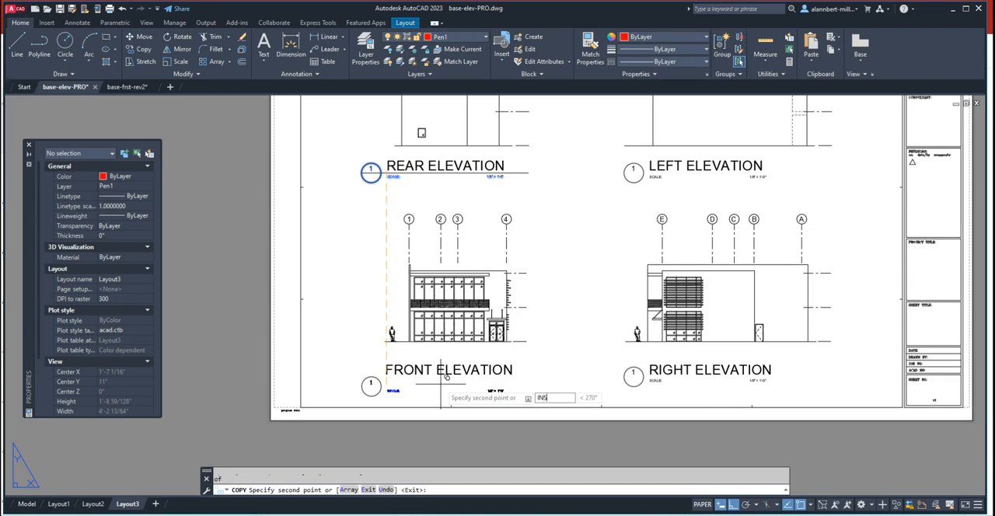
key("Return")
left_click(391, 373)
key("Escape")
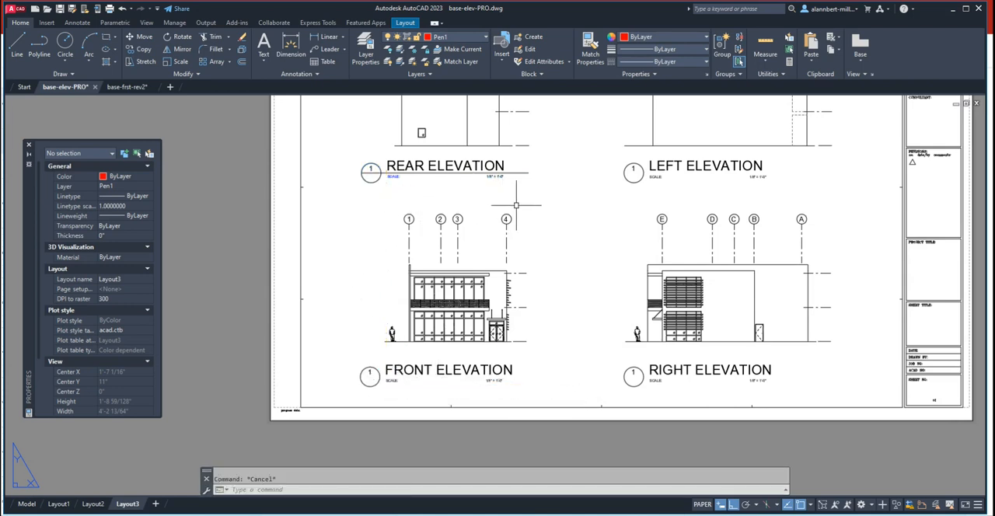
- Copy the REAR ELEVATION underline to the FRONT ELEVATION title, from bubble center to bubble center
type("CO")
key("Return")
left_click(513, 172)
key("Return")
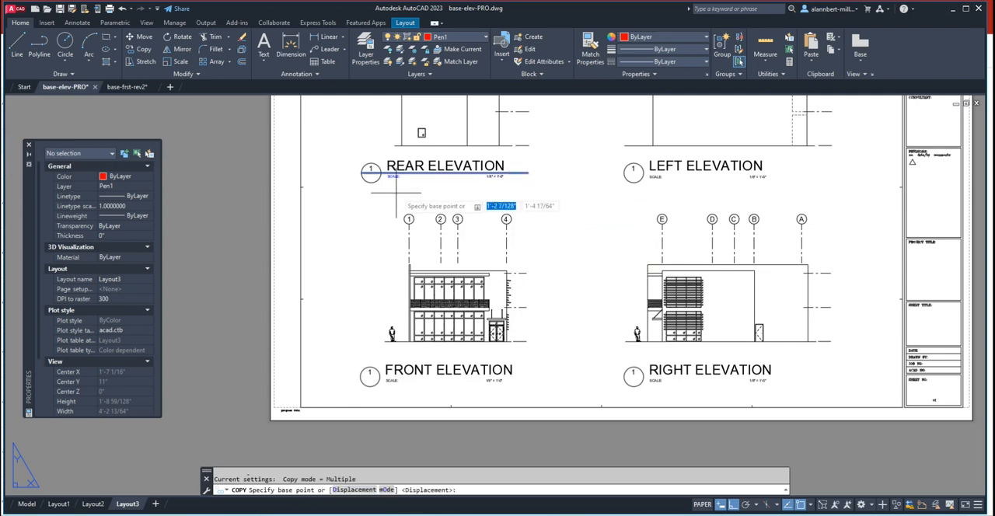
type("CEN")
key("Return")
left_click(371, 171)
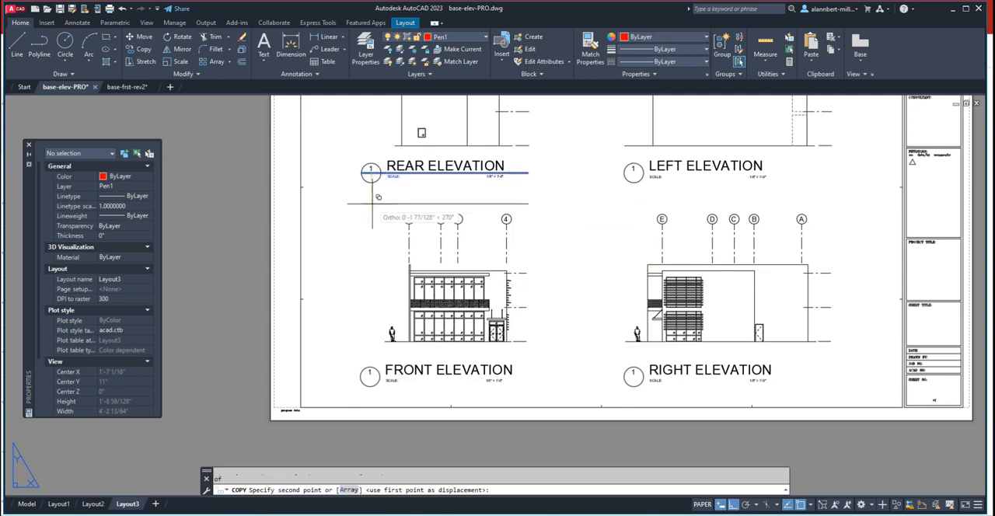
type("CEN")
key("Return")
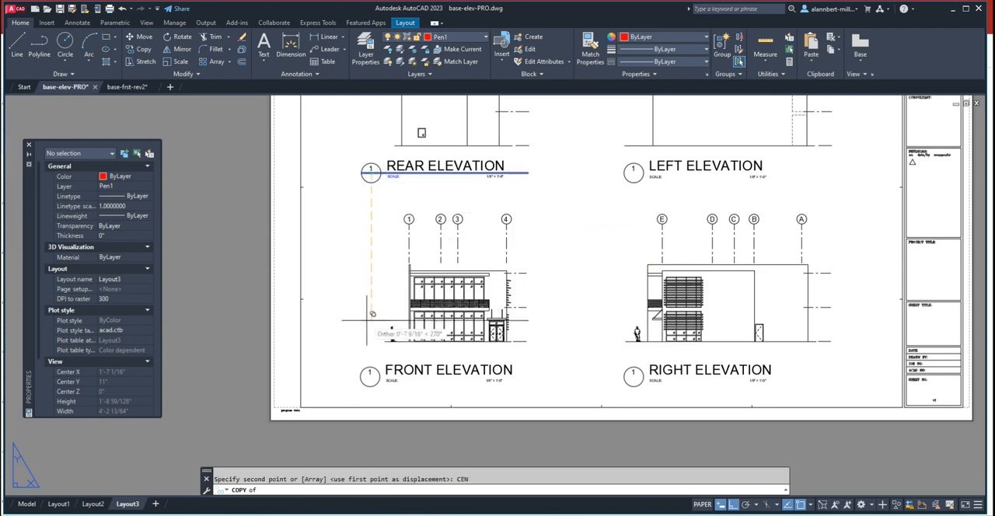
left_click(370, 375)
- Place further copies of the underline at the bubble centers of the LEFT ELEVATION and RIGHT ELEVATION titles, and end the Copy command
type("CEN")
key("Return")
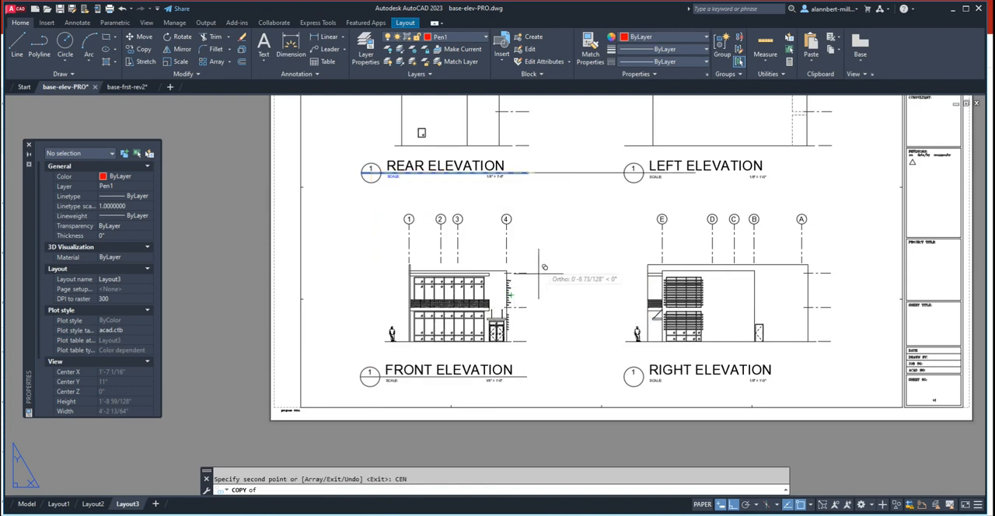
left_click(627, 179)
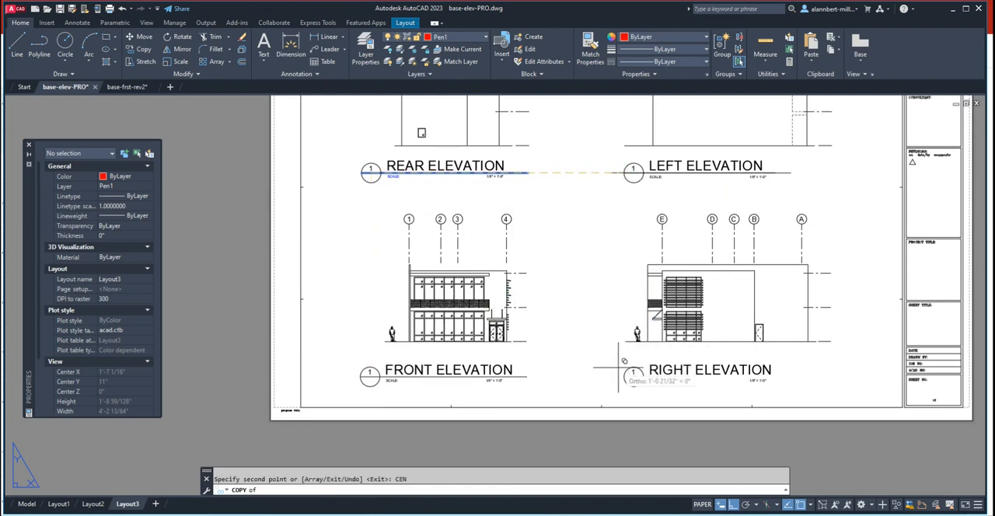
key("Return")
key("Escape")
scroll(498, 291, "down", 1)
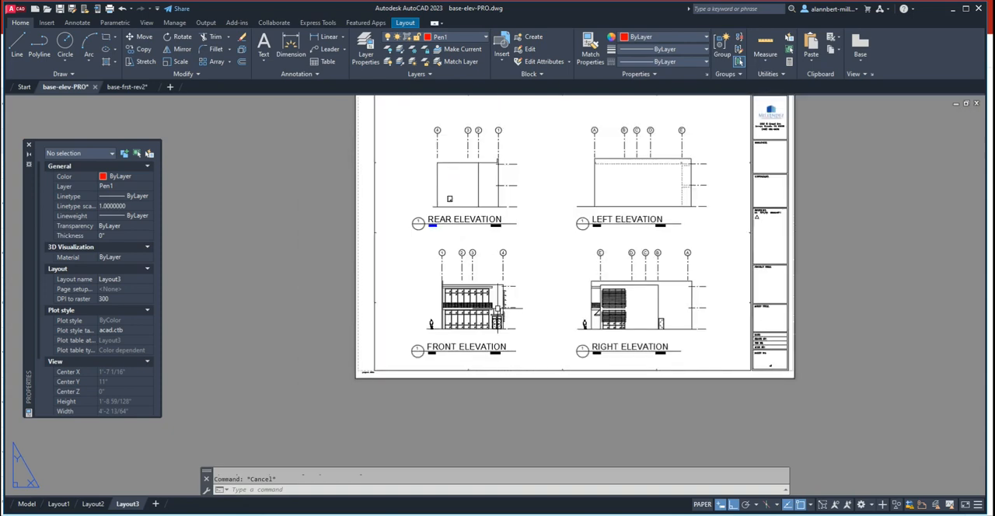
scroll(541, 362, "down", 1)
middle_click_drag(498, 292, 509, 321)
scroll(482, 337, "up", 3)
scroll(509, 321, "down", 3)
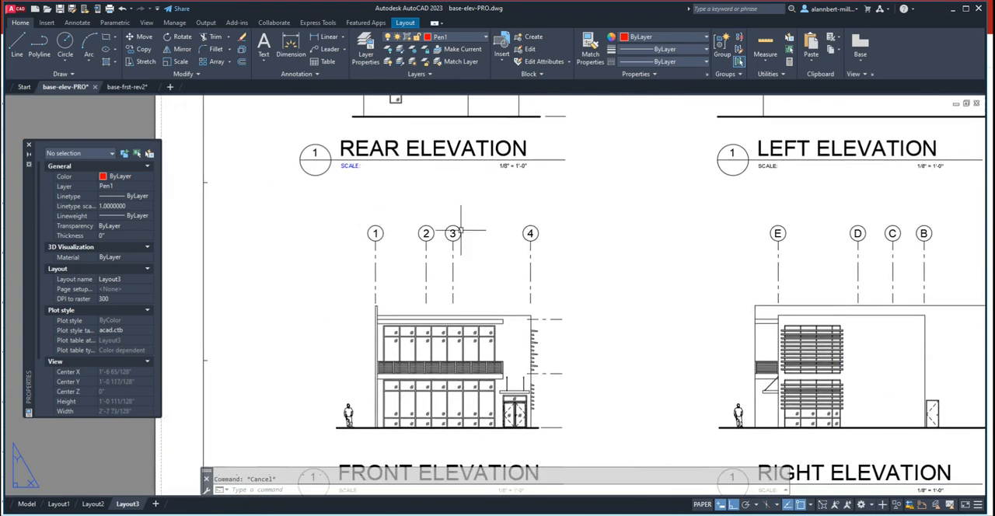
scroll(522, 243, "up", 1)
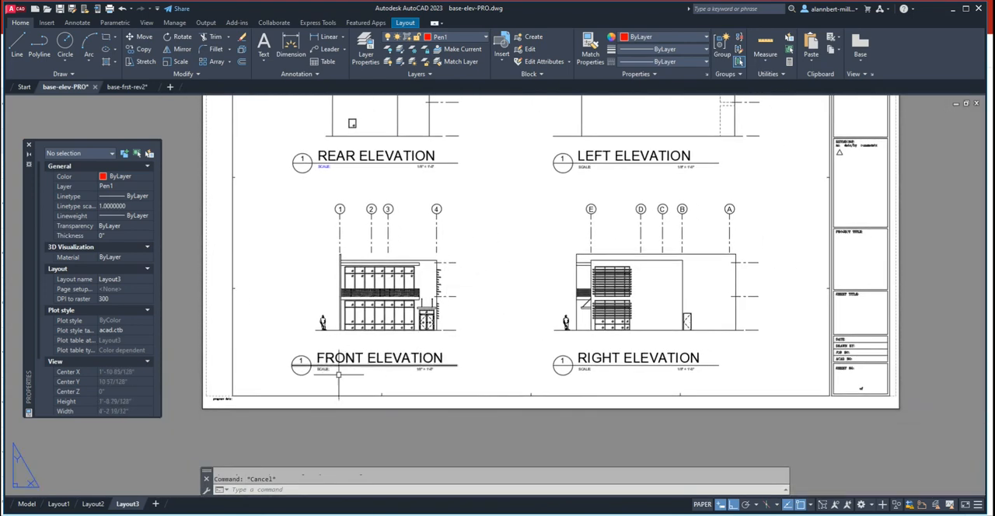
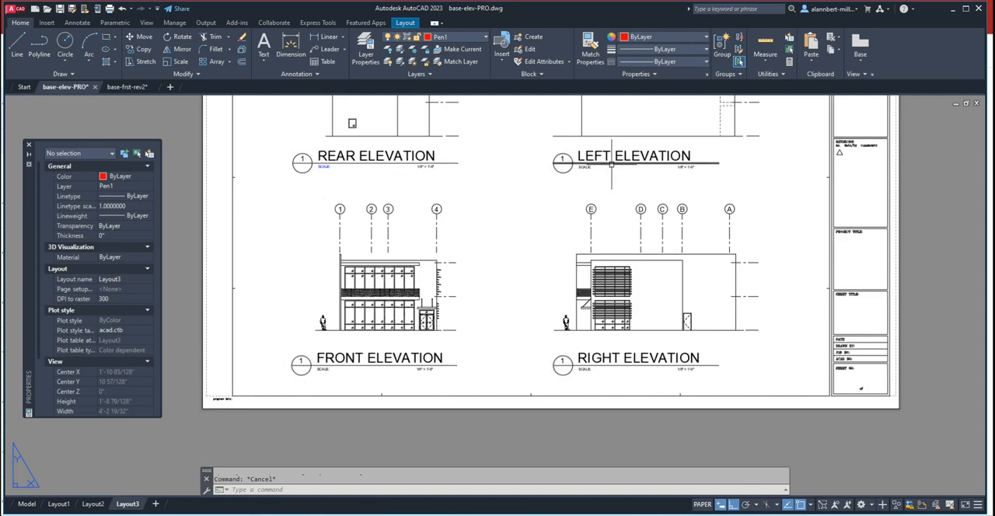
- Change the number in the LEFT ELEVATION title bubble to 2
scroll(562, 153, "up", 4)
left_click(556, 164)
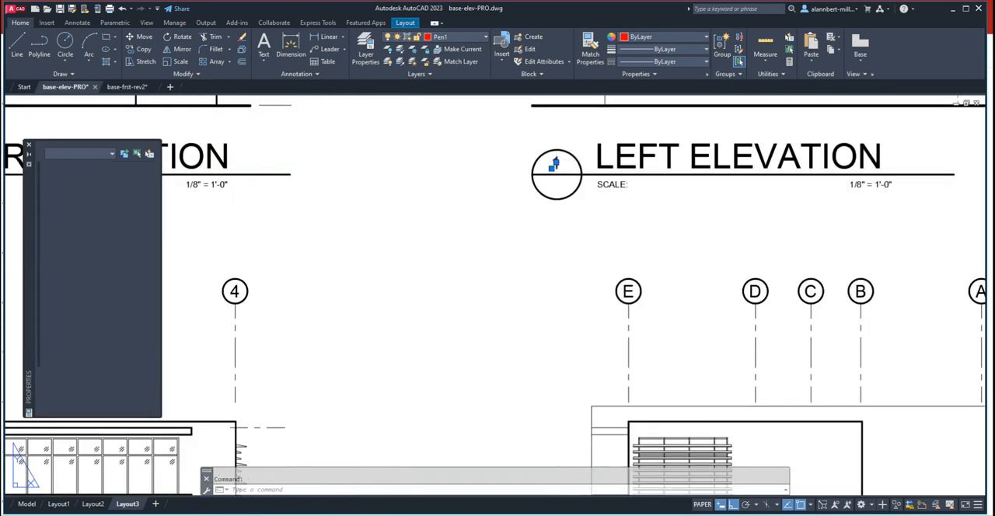
double_click(554, 164)
left_click(512, 276)
- Change the FRONT ELEVATION bubble number to 3 and the RIGHT ELEVATION bubble number to 4, and end text editing
scroll(522, 279, "down", 5)
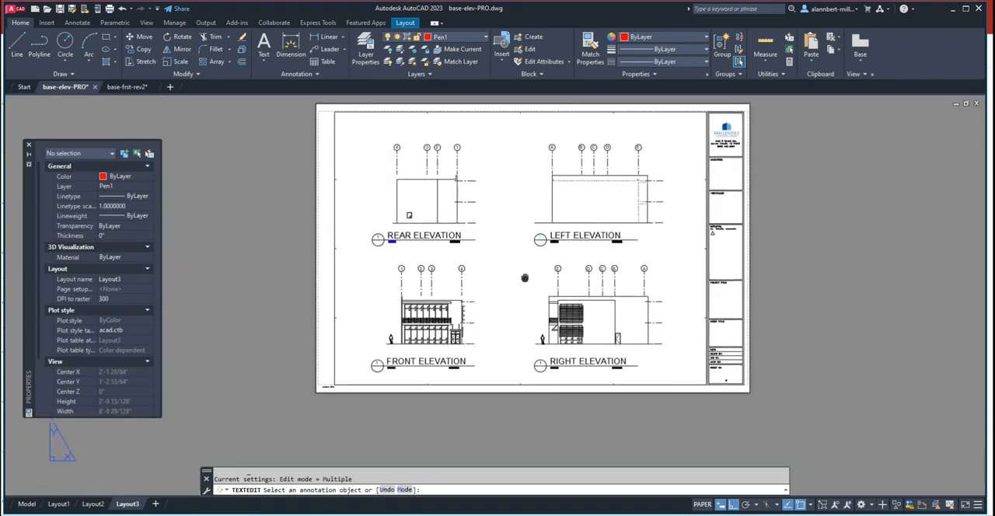
scroll(410, 356, "up", 5)
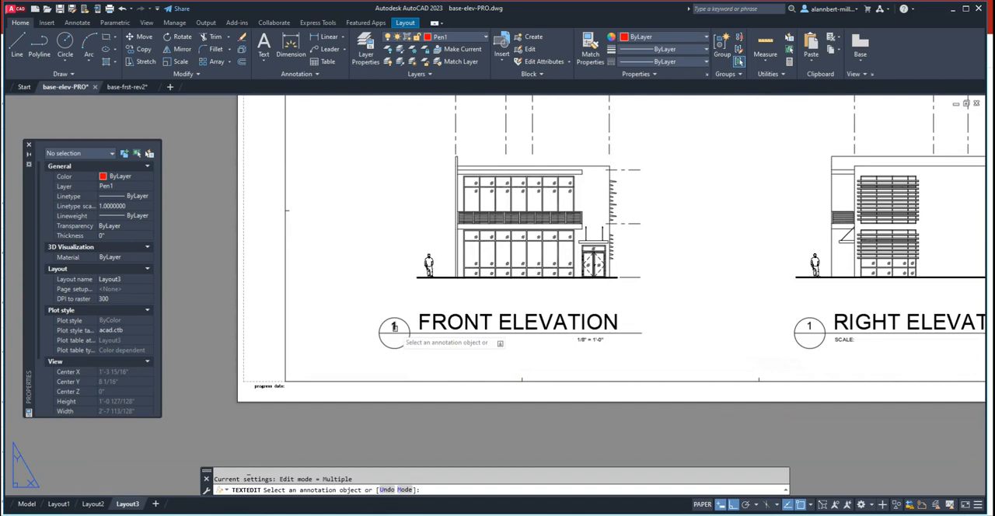
left_click(394, 326)
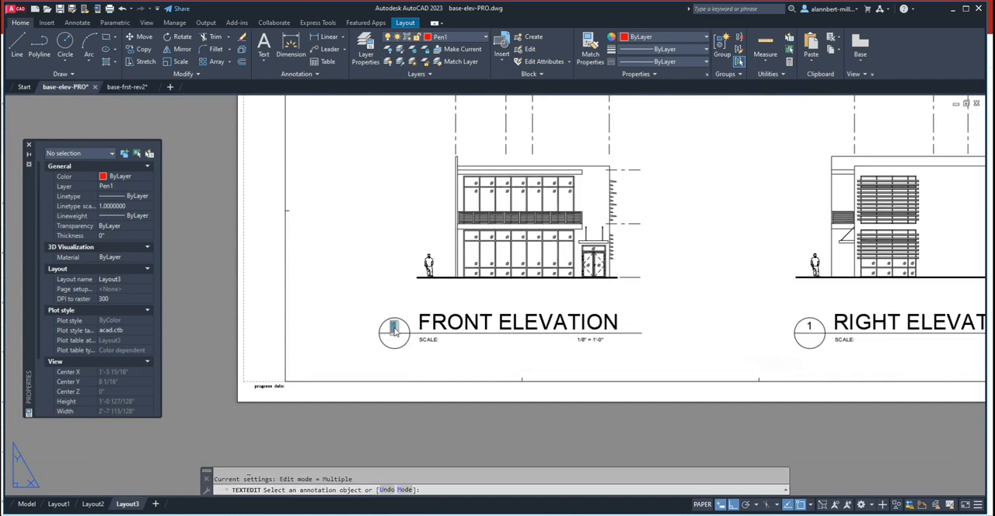
left_click(718, 327)
left_click(808, 326)
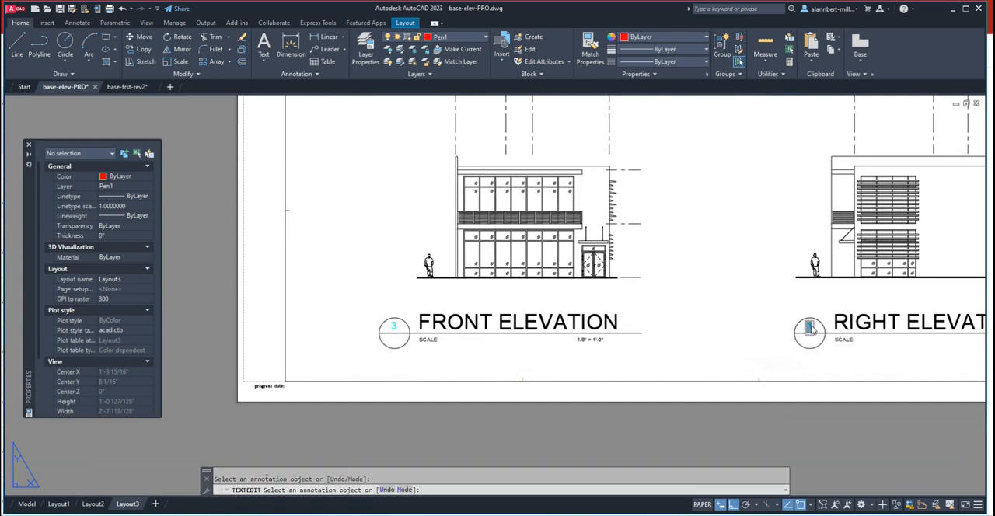
left_click(774, 327)
scroll(724, 316, "down", 2)
middle_click_drag(724, 316, 523, 349)
scroll(628, 356, "down", 4)
scroll(561, 341, "up", 5)
key("Escape")
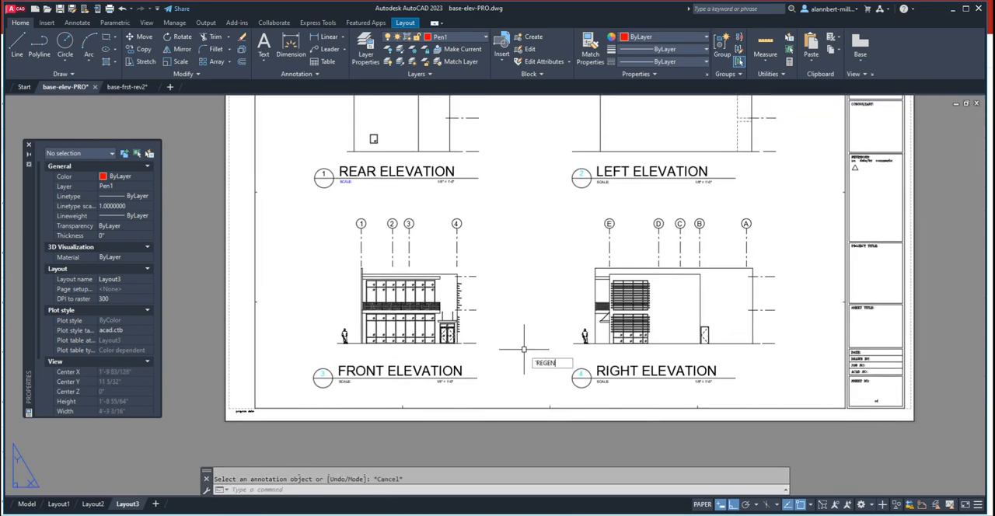
- Regenerate the drawing and check the numbered titles across the Layout3 sheet
key("Return")
scroll(539, 340, "down", 3)
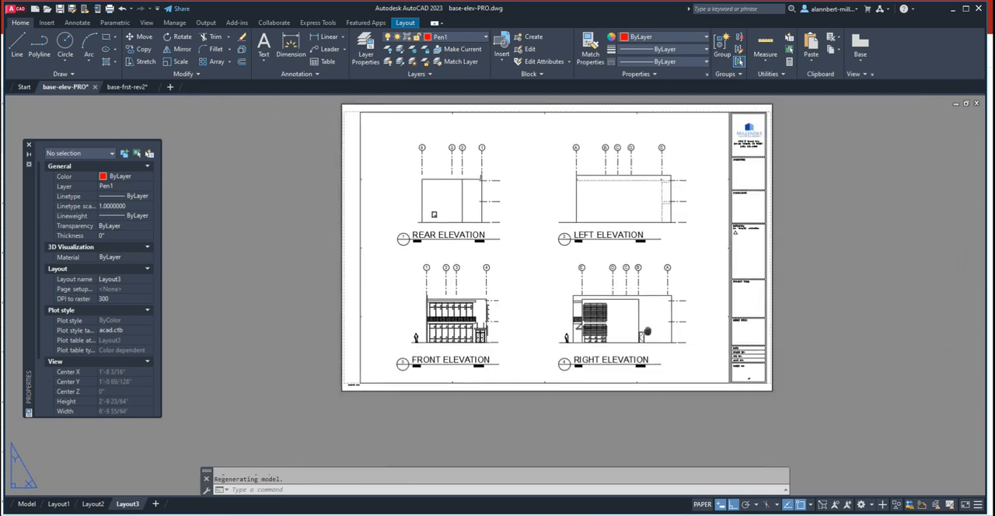
scroll(587, 272, "up", 4)
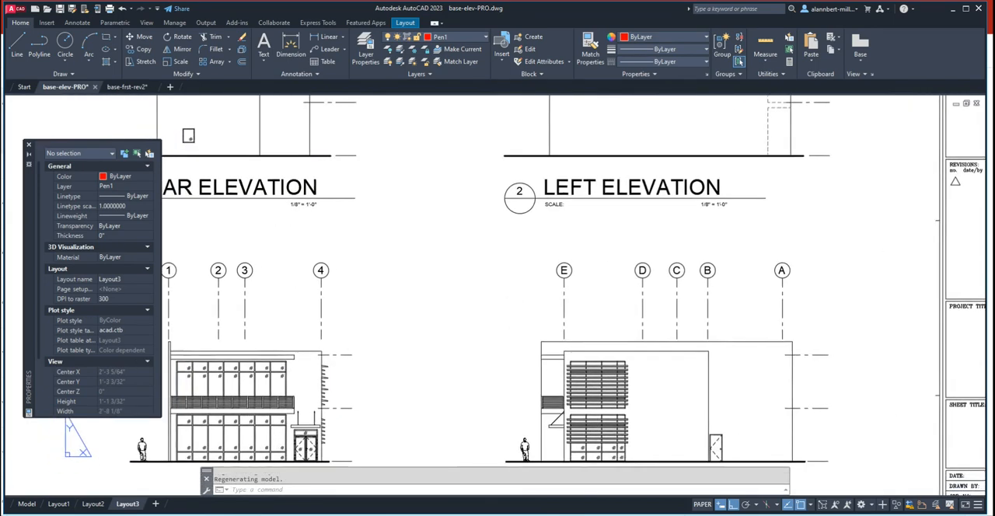
scroll(579, 335, "down", 2)
scroll(544, 291, "down", 2)
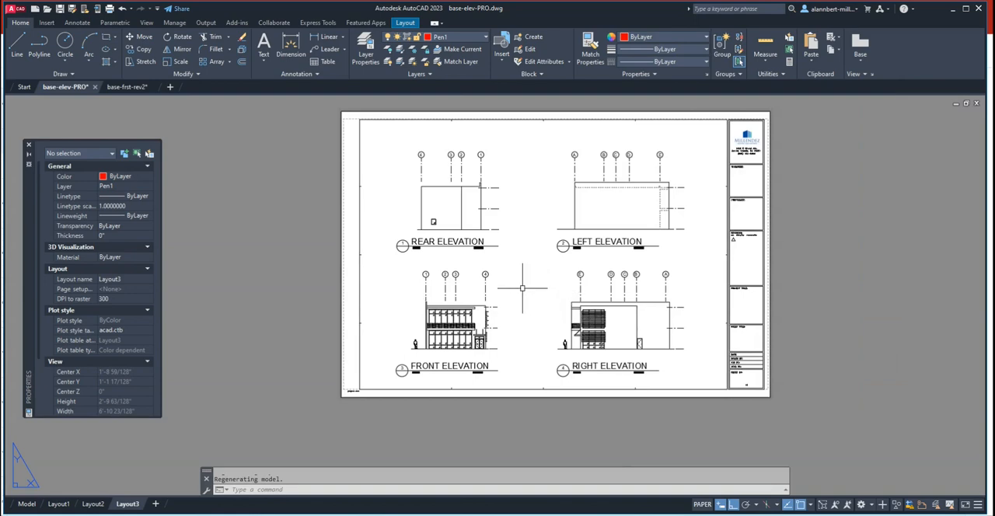
middle_click_drag(522, 288, 511, 302)
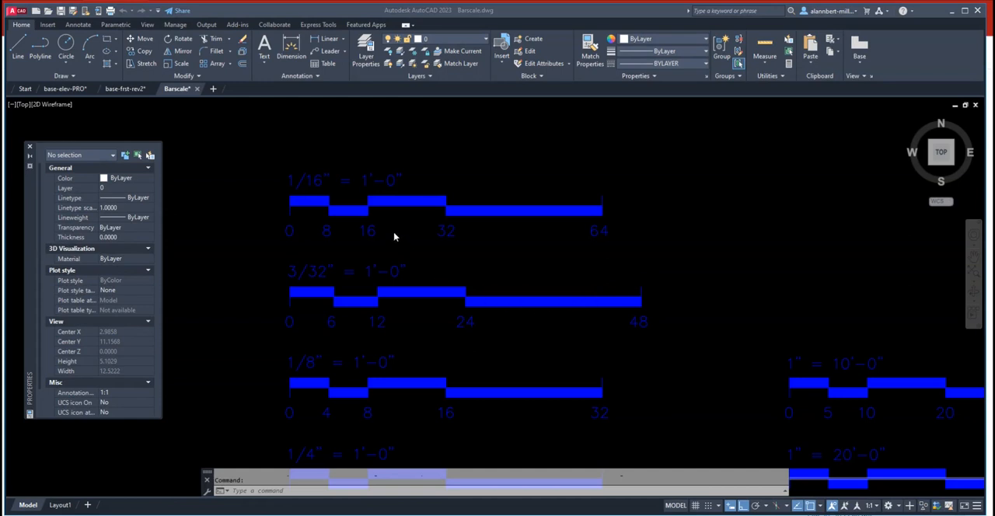
- Examine the graphic bar scales for the different drawing scales in the Barscale drawing
scroll(473, 273, "down", 2)
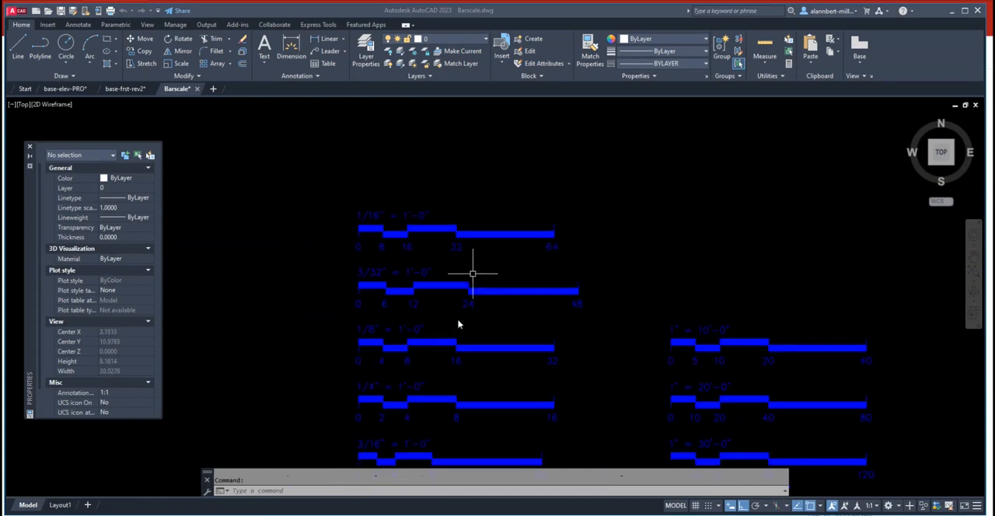
scroll(443, 297, "down", 2)
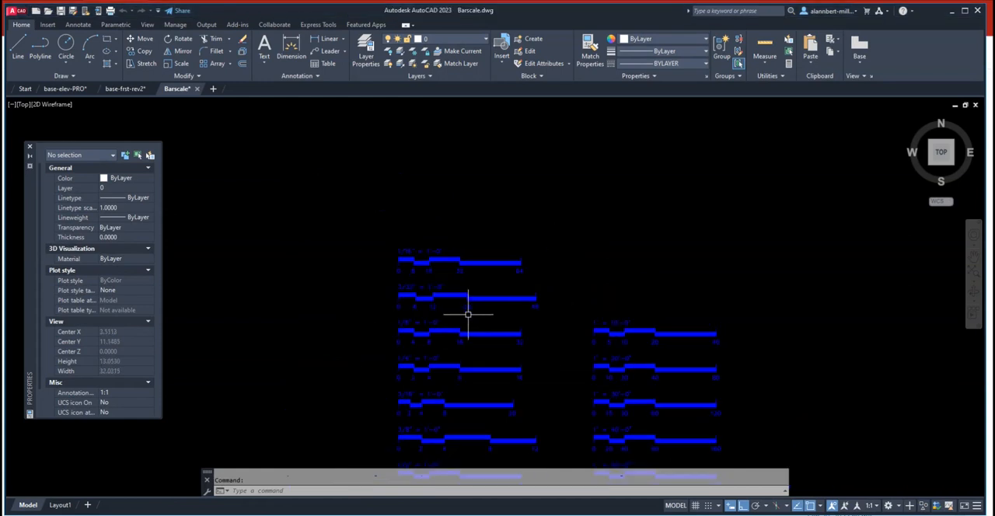
scroll(466, 315, "up", 4)
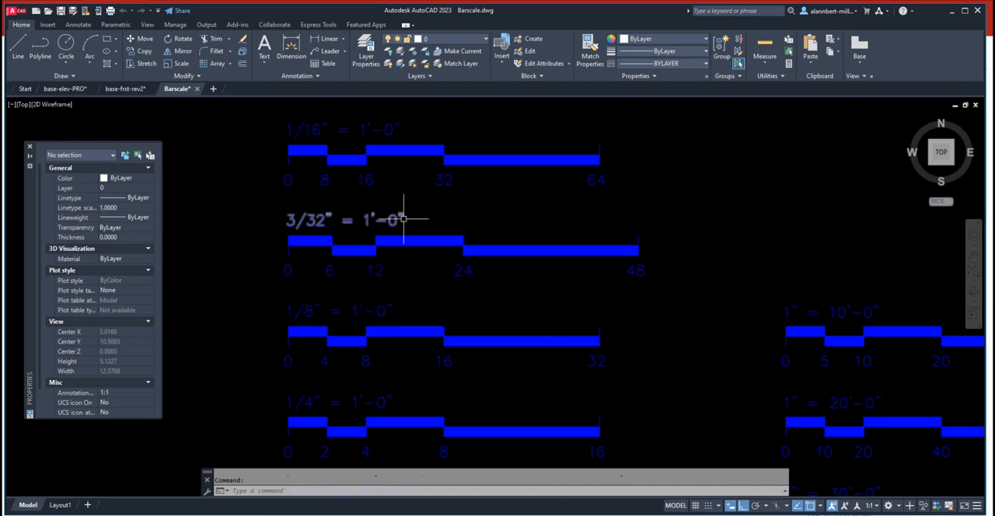
scroll(403, 220, "down", 8)
scroll(475, 371, "up", 4)
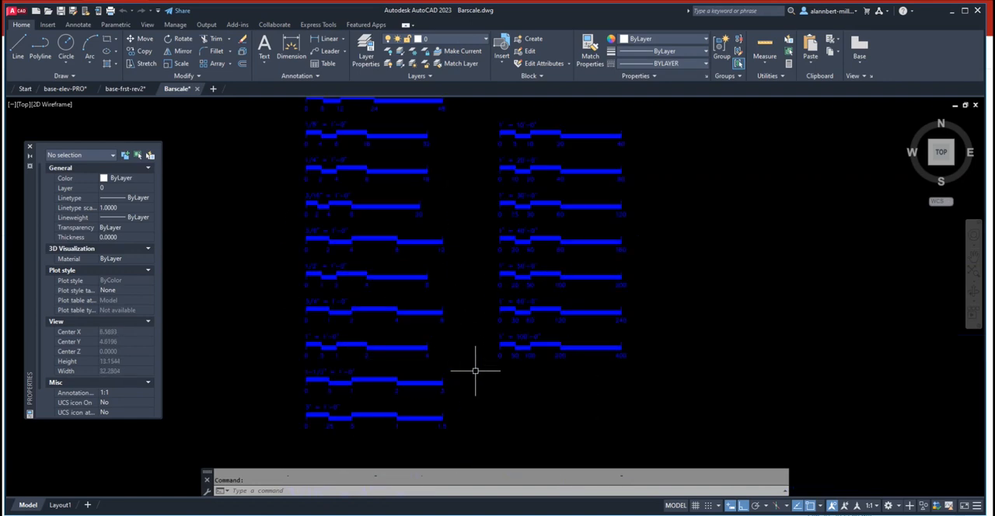
scroll(304, 184, "up", 2)
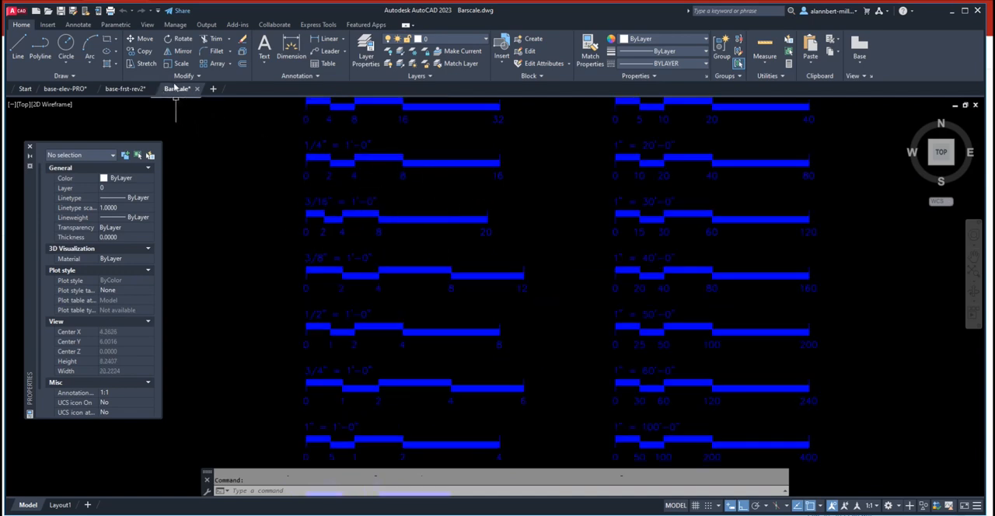
scroll(460, 191, "down", 2)
scroll(437, 233, "down", 2)
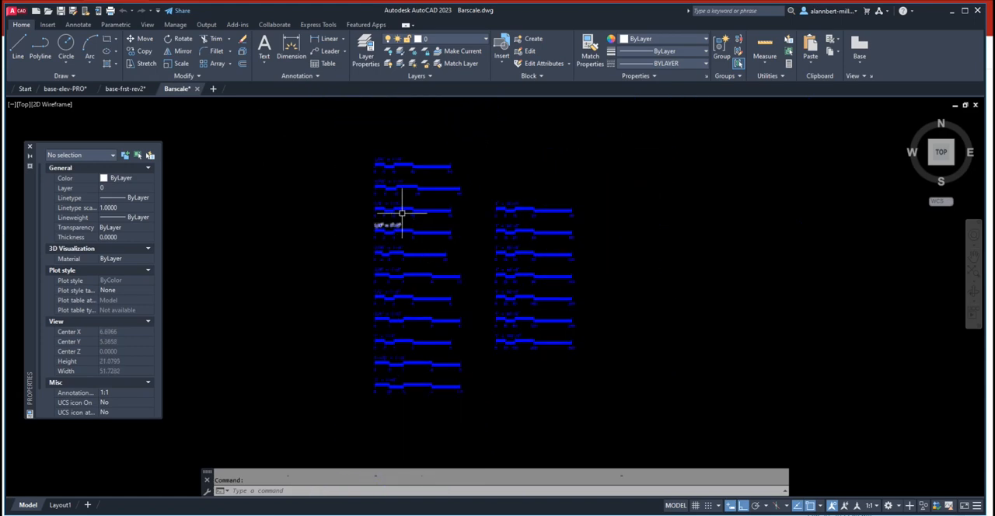
- Copy the complete 1/8" = 1'-0" bar scale with its label and numbers to the clipboard
scroll(398, 215, "up", 5)
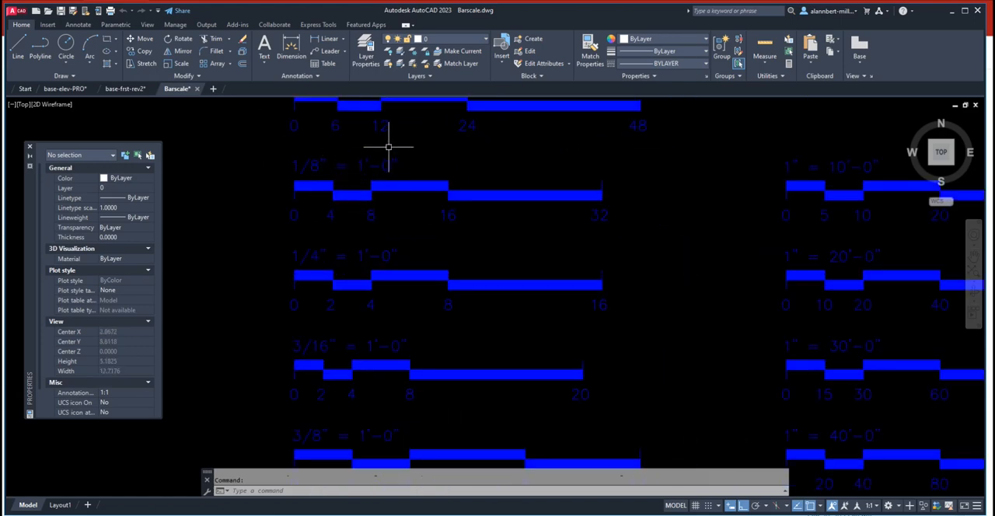
left_click(266, 149)
left_click(637, 241)
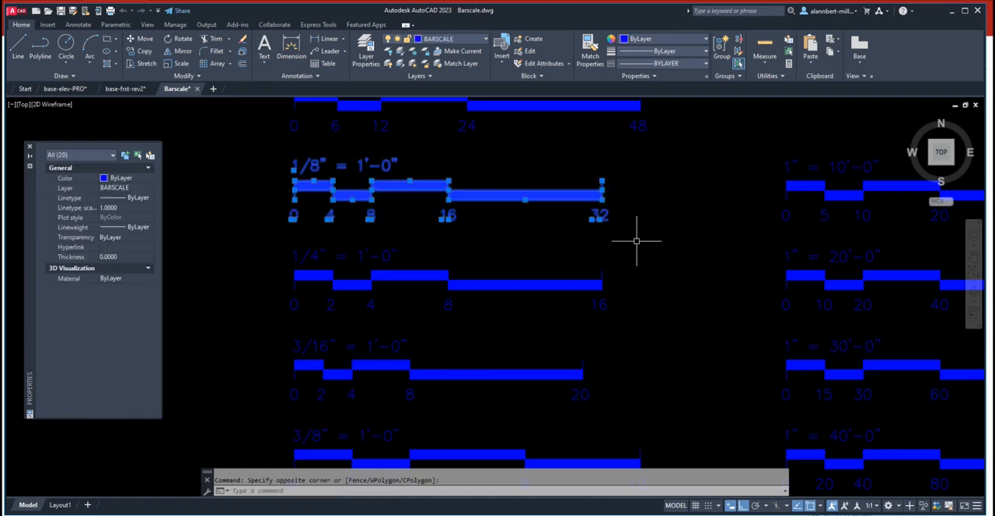
right_click(523, 195)
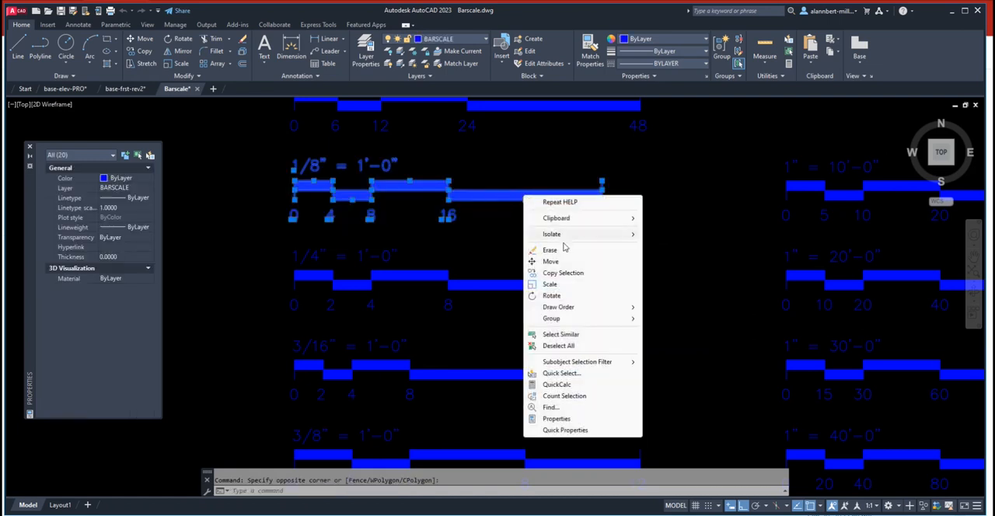
mouse_move(568, 225)
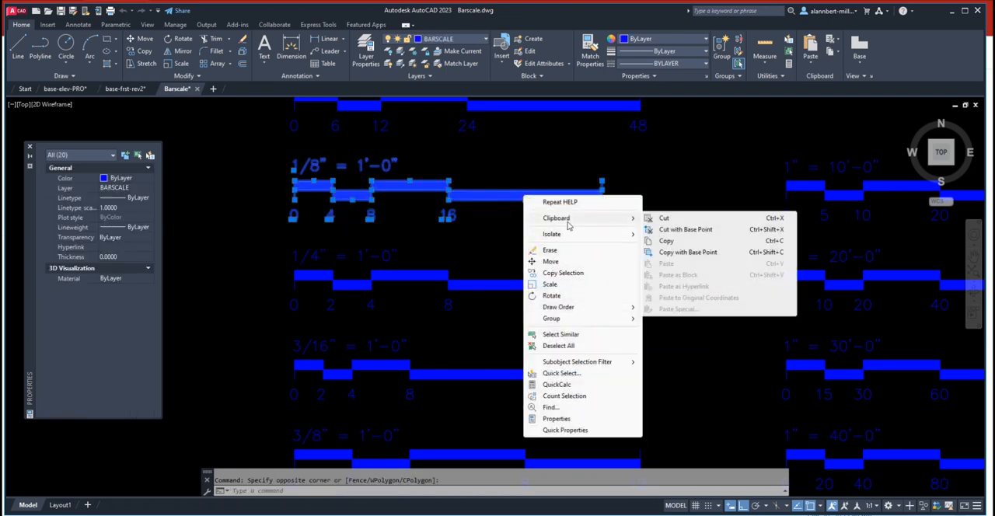
left_click(666, 241)
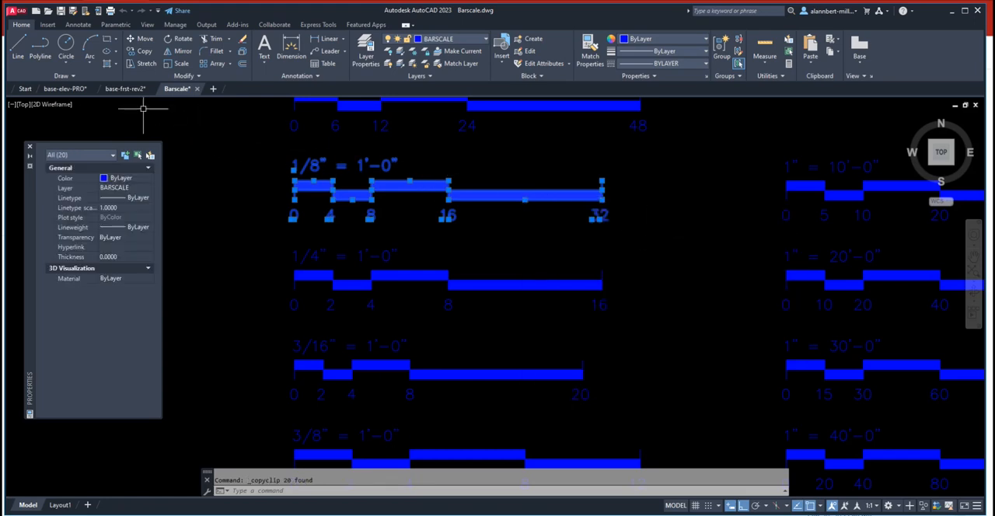
- Paste the bar scale into Layout3 of base-elev-PRO, just below the REAR ELEVATION underline and ending near its far end
left_click(74, 89)
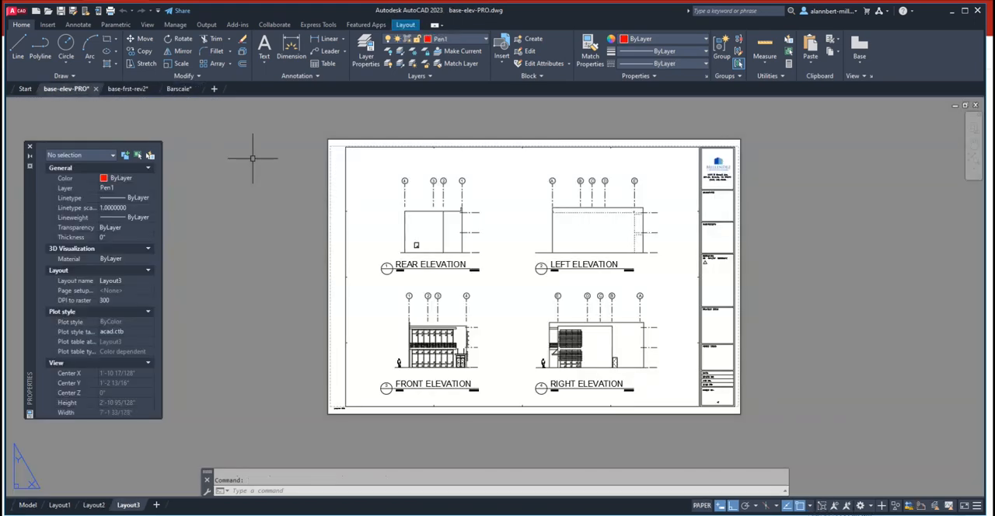
scroll(534, 275, "up", 5)
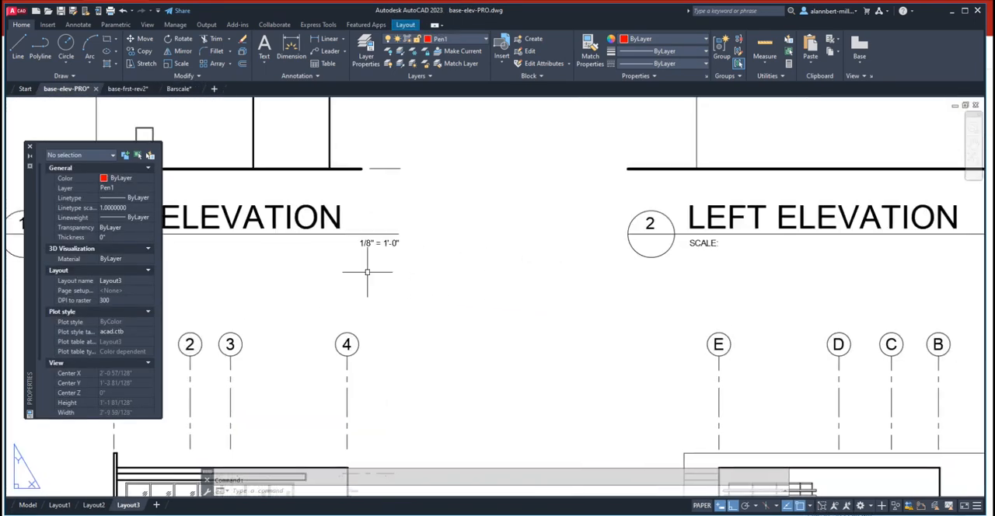
middle_click_drag(366, 269, 467, 276)
right_click(450, 269)
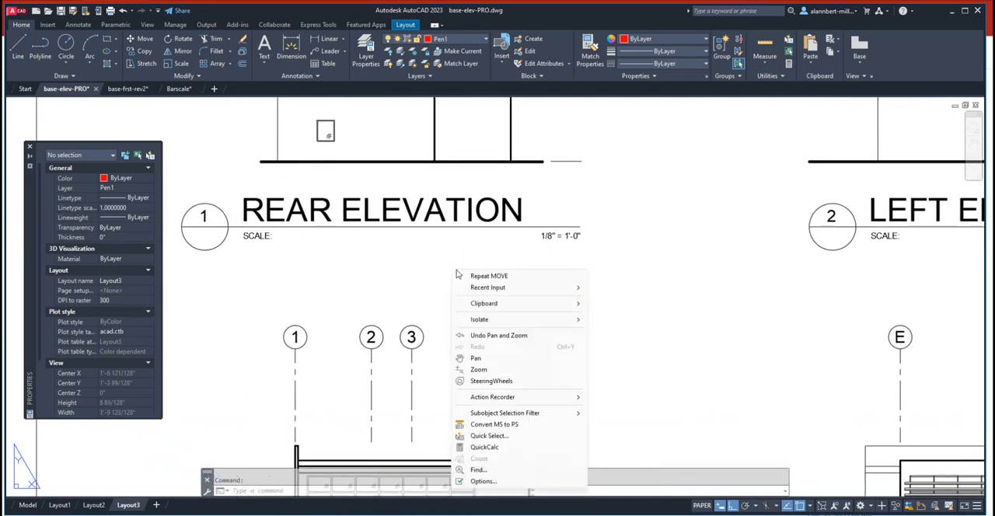
mouse_move(558, 305)
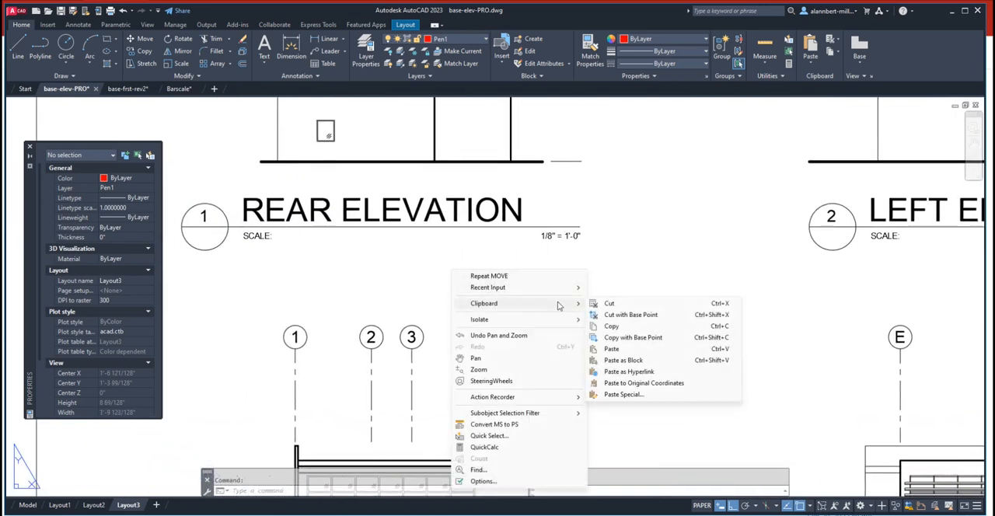
left_click(611, 349)
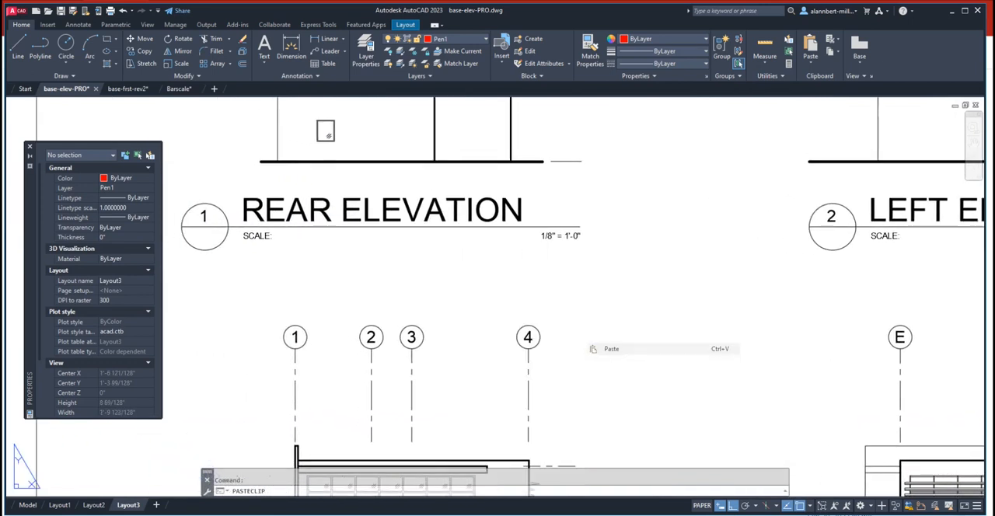
left_click(392, 269)
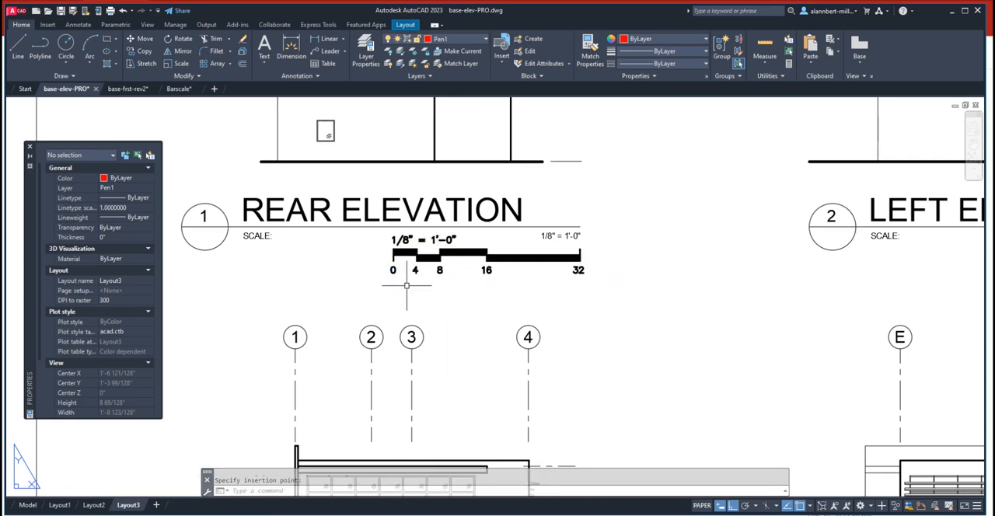
scroll(555, 284, "up", 2)
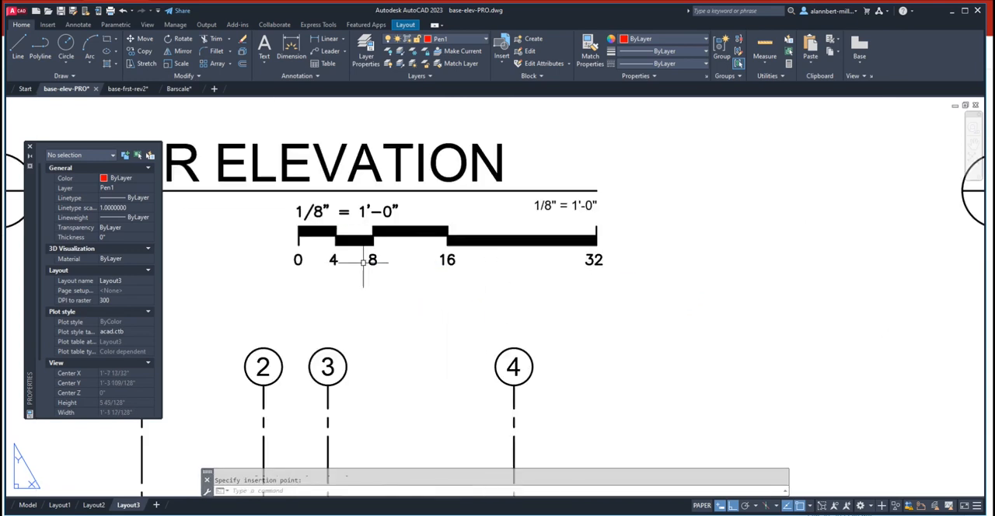
left_click(280, 199)
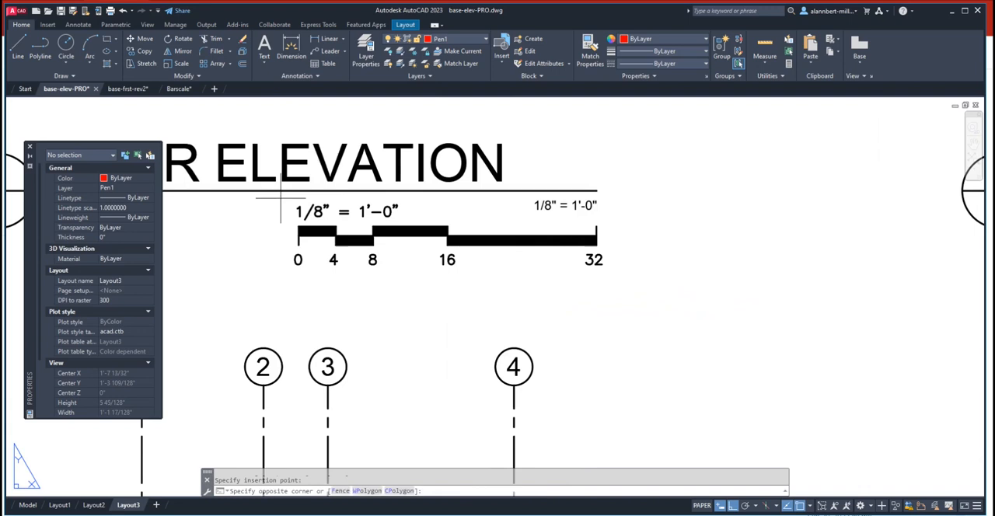
left_click(610, 284)
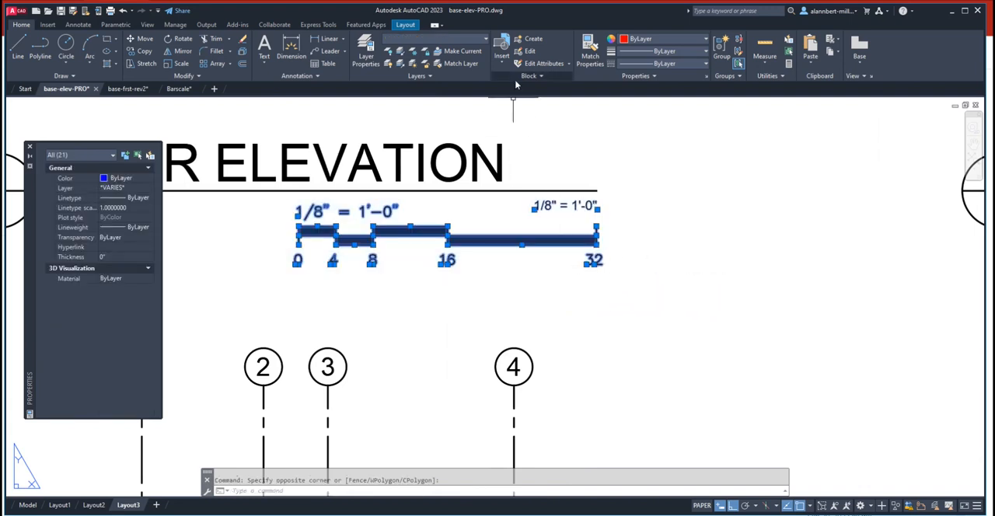
left_click(451, 44)
left_click(501, 116)
key("Escape")
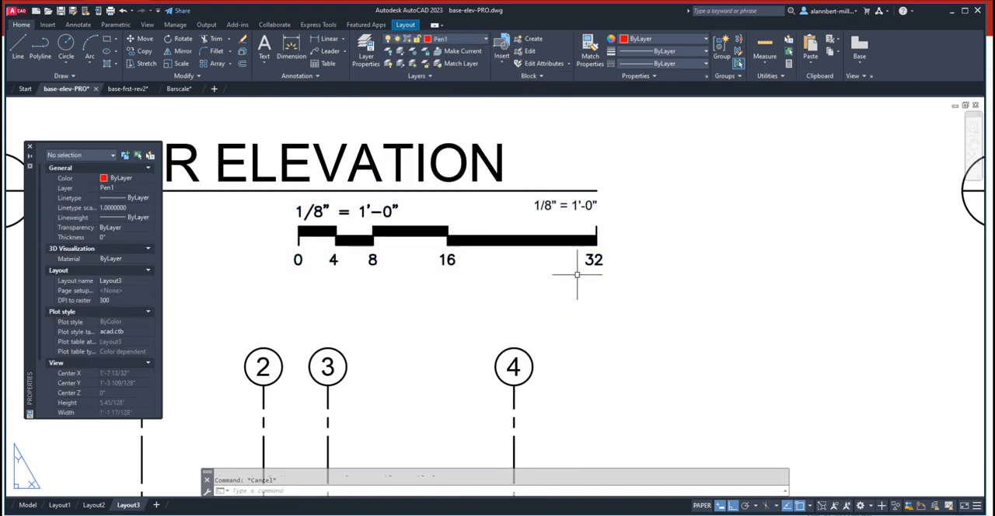
left_click(619, 284)
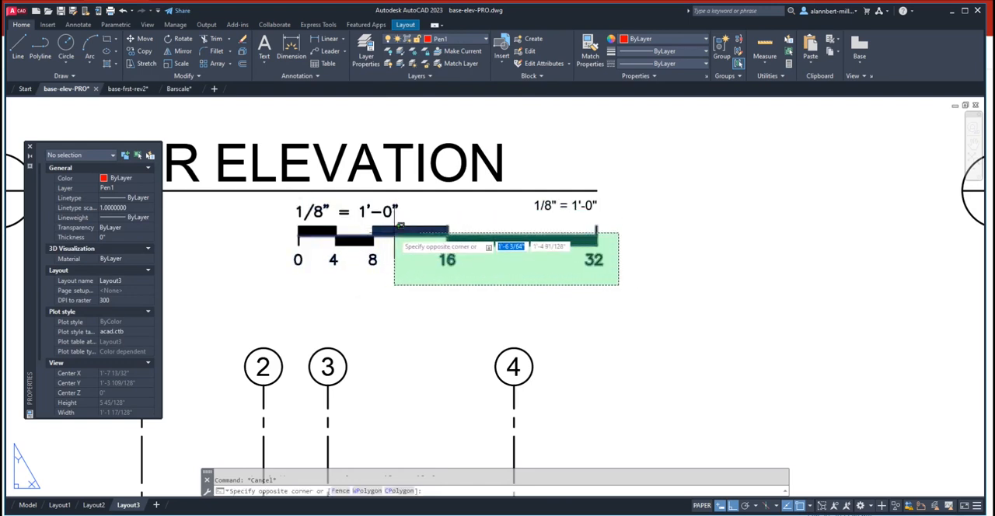
left_click(393, 233)
key("Escape")
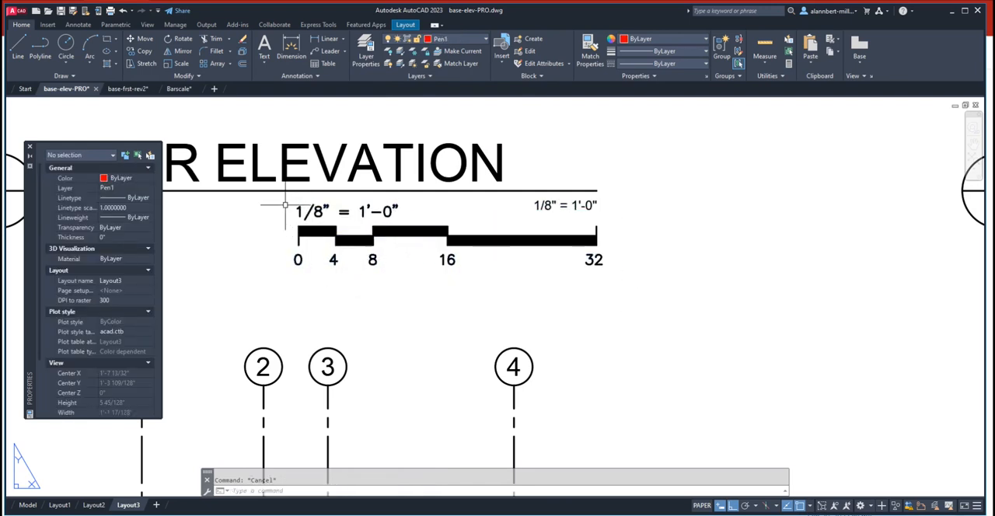
left_click(613, 278)
left_click(244, 207)
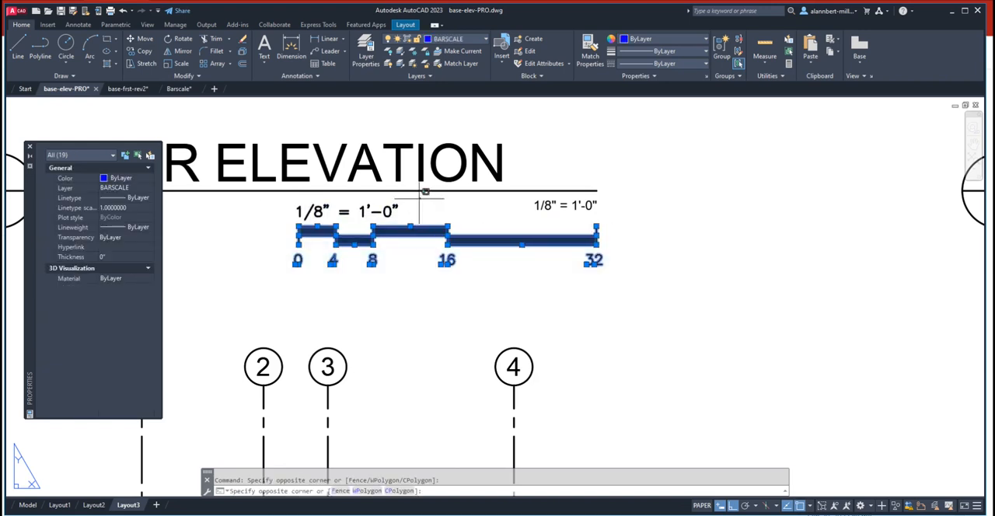
left_click(287, 232)
key("Escape")
scroll(316, 212, "up", 5)
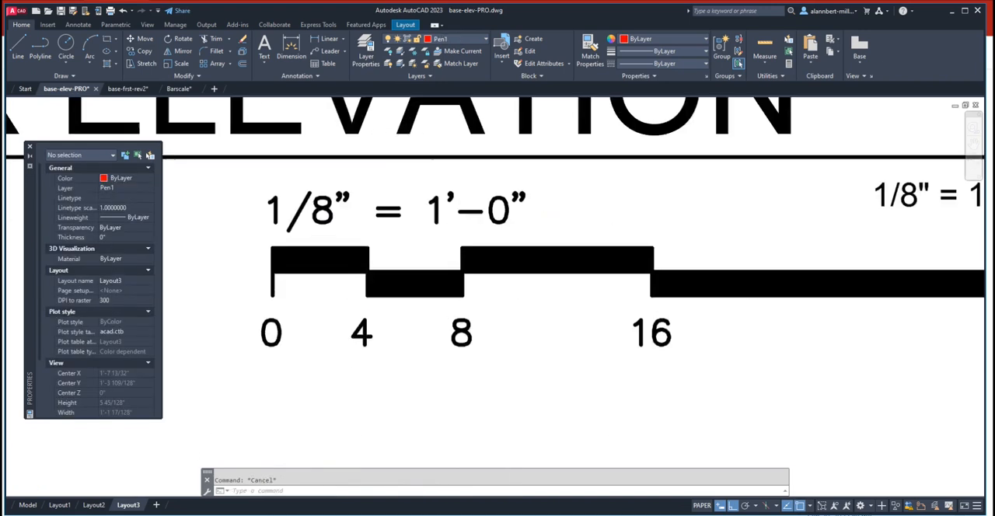
- Select the complete pasted bar scale with its label and numbers and check which layer it is on
scroll(319, 203, "up", 4)
scroll(334, 204, "down", 8)
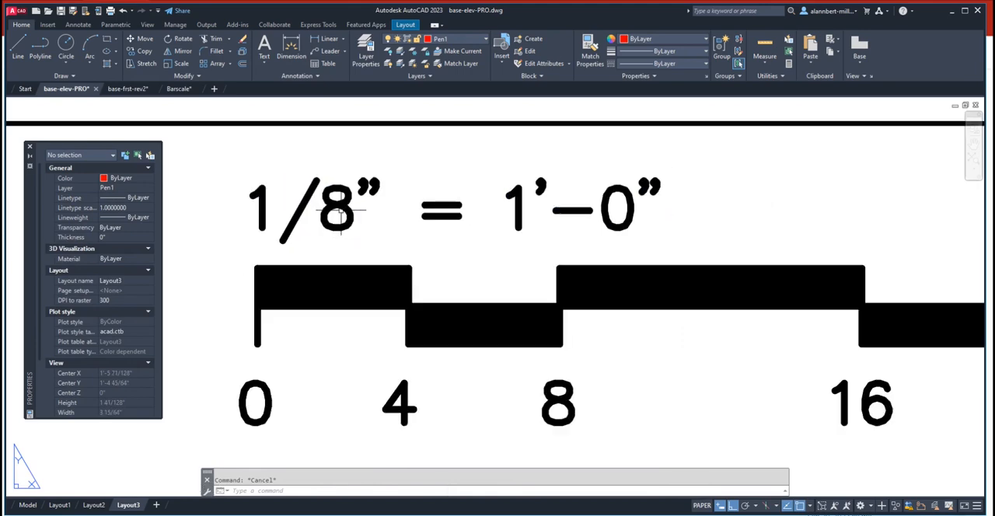
left_click(637, 279)
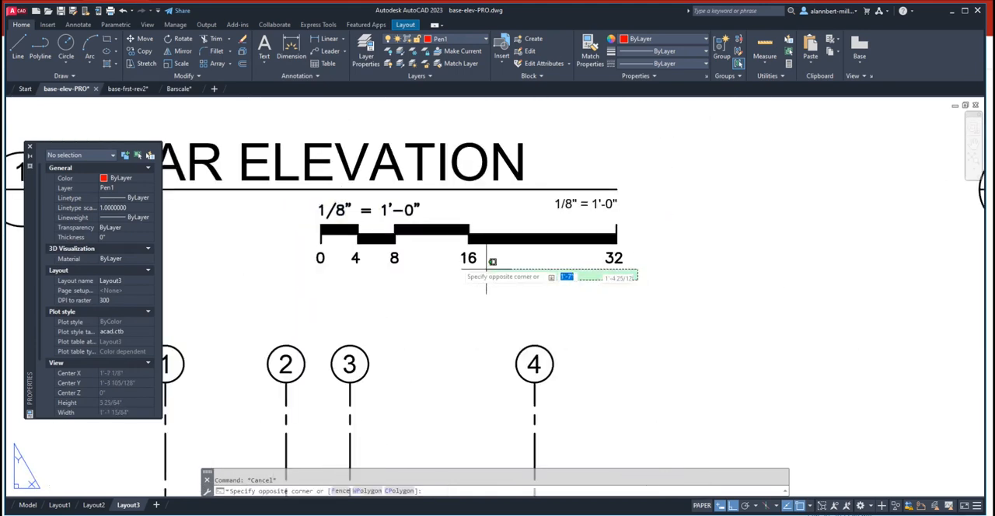
left_click(302, 220)
left_click(466, 196)
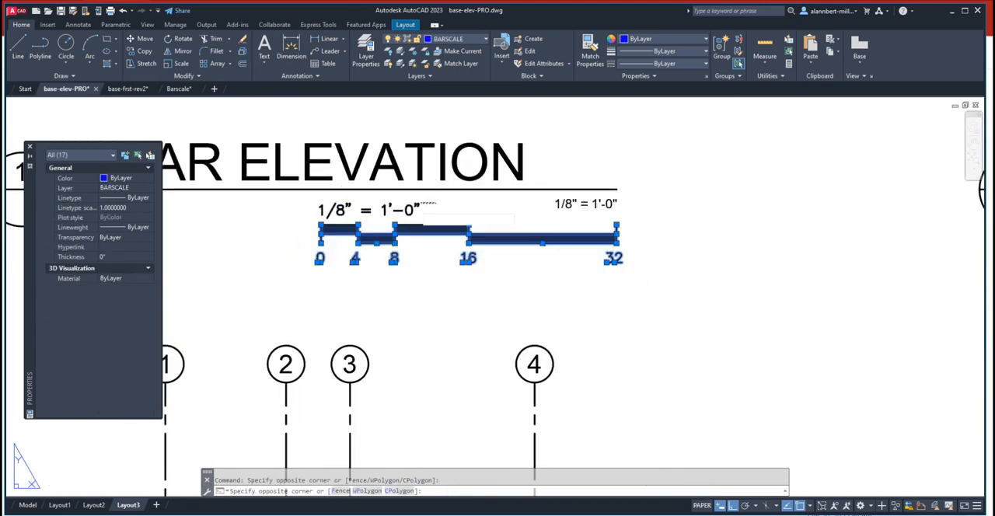
left_click(317, 216)
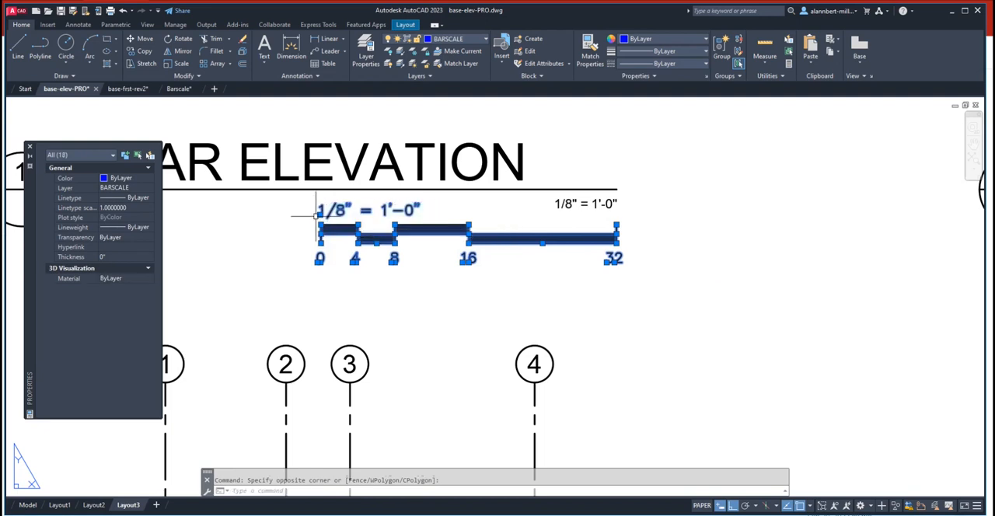
left_click(438, 40)
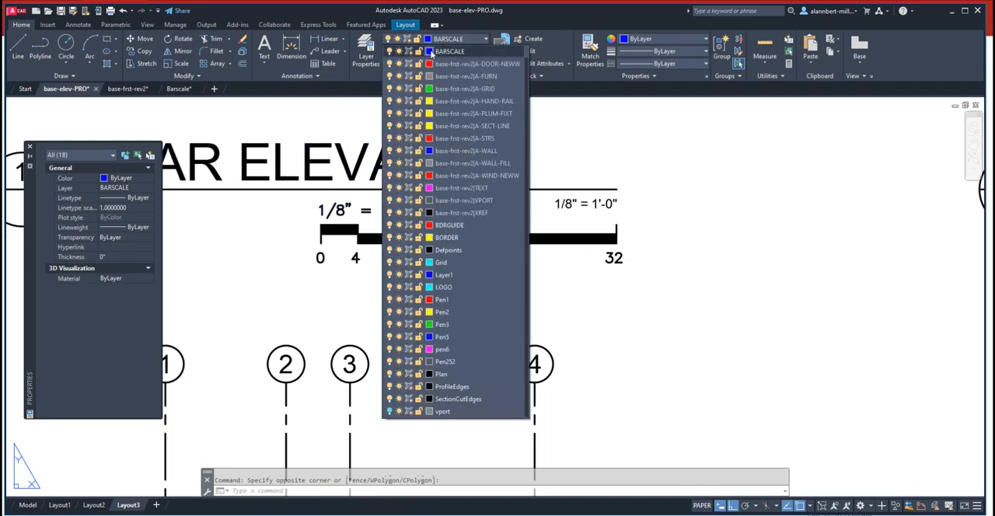
left_click(439, 51)
- Set the BARSCALE layer's color to red, check the bar scale's line thickness on the sheet, and close the layer manager
left_click(365, 52)
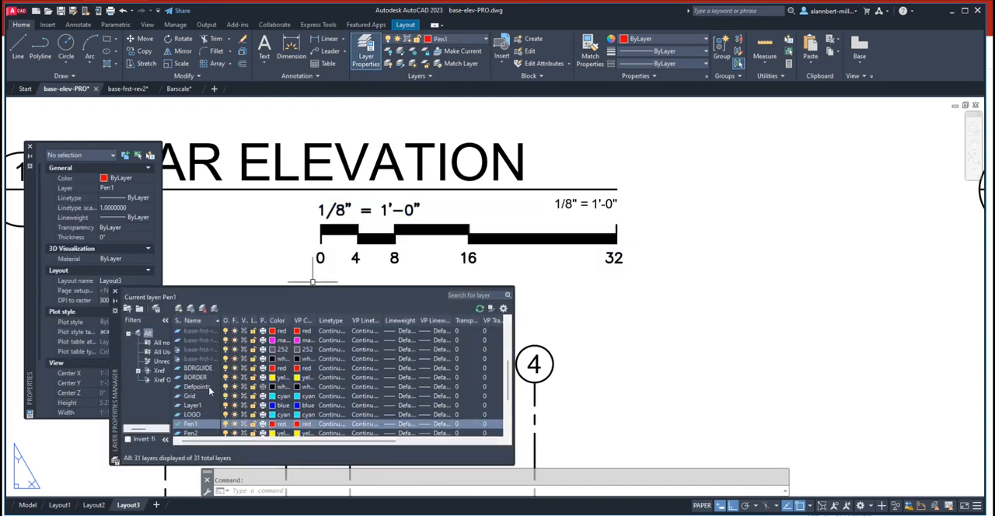
scroll(208, 391, "down", 1)
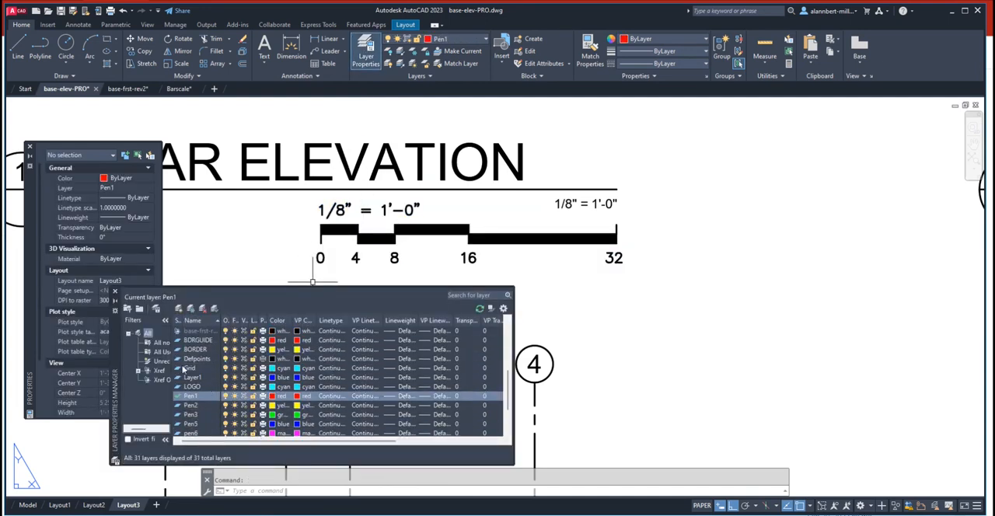
scroll(211, 372, "up", 5)
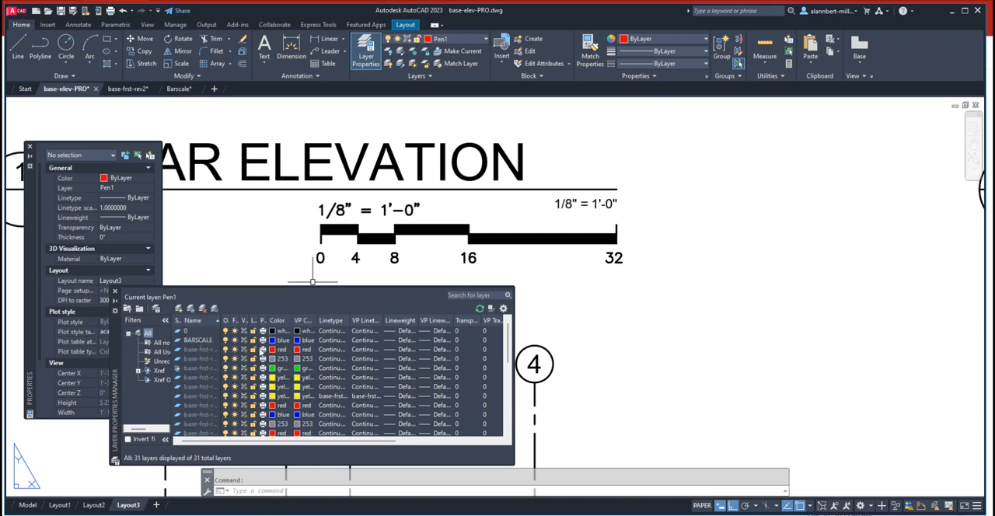
left_click(272, 341)
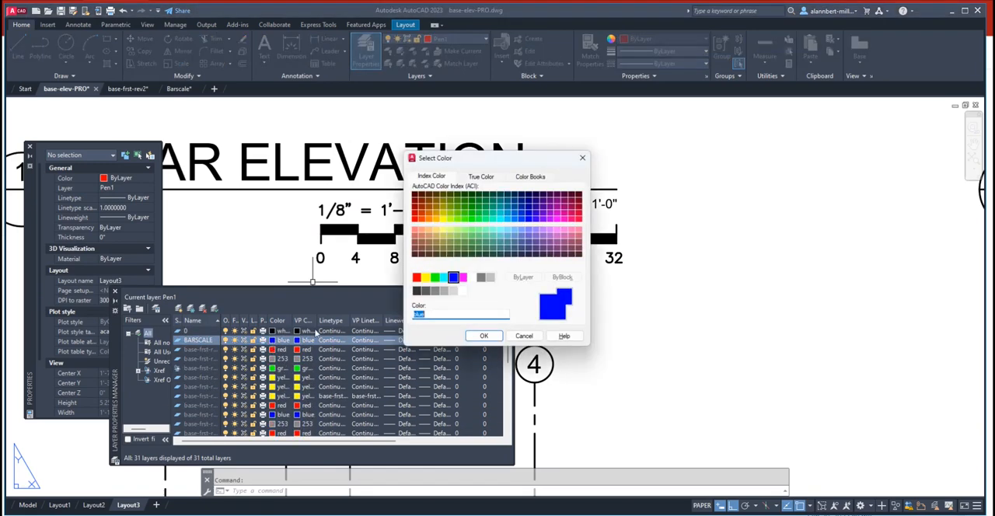
left_click(416, 279)
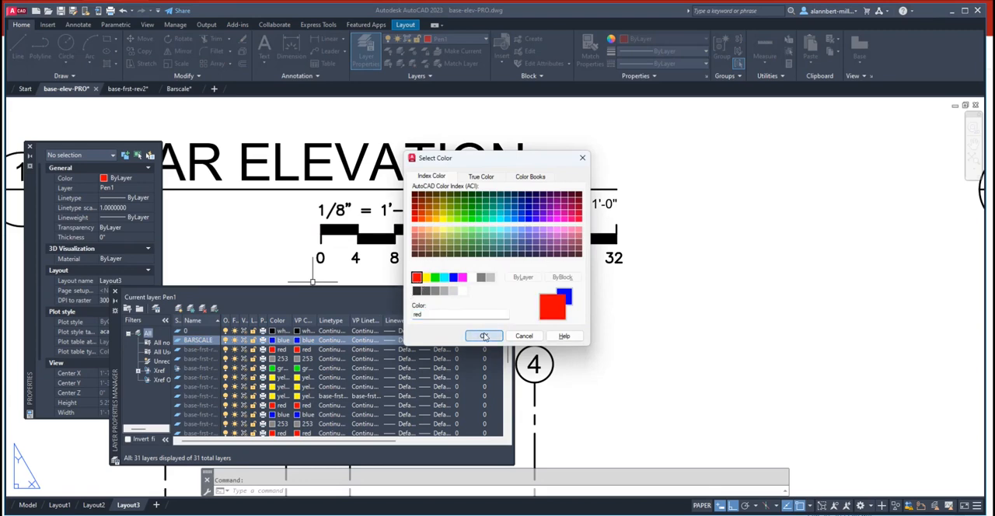
left_click(483, 336)
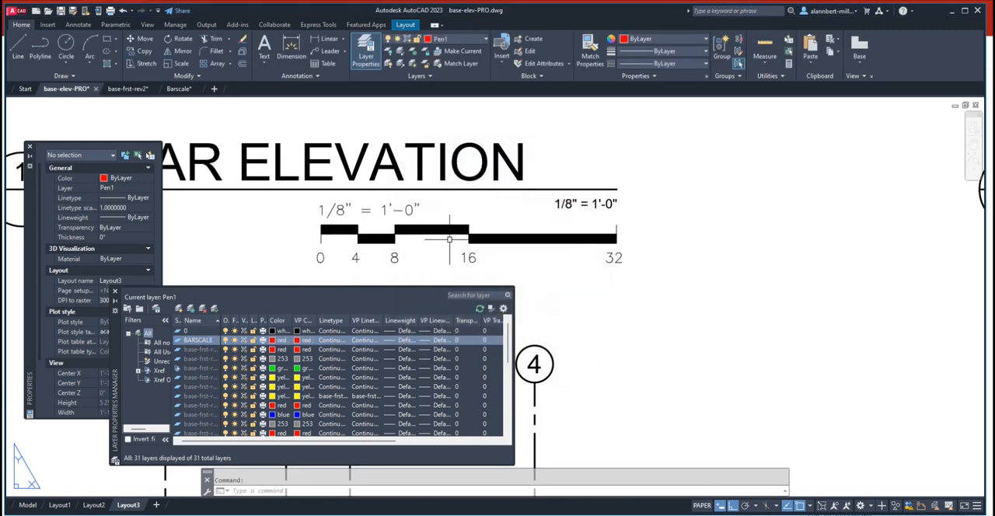
scroll(633, 270, "down", 1)
scroll(645, 274, "up", 1)
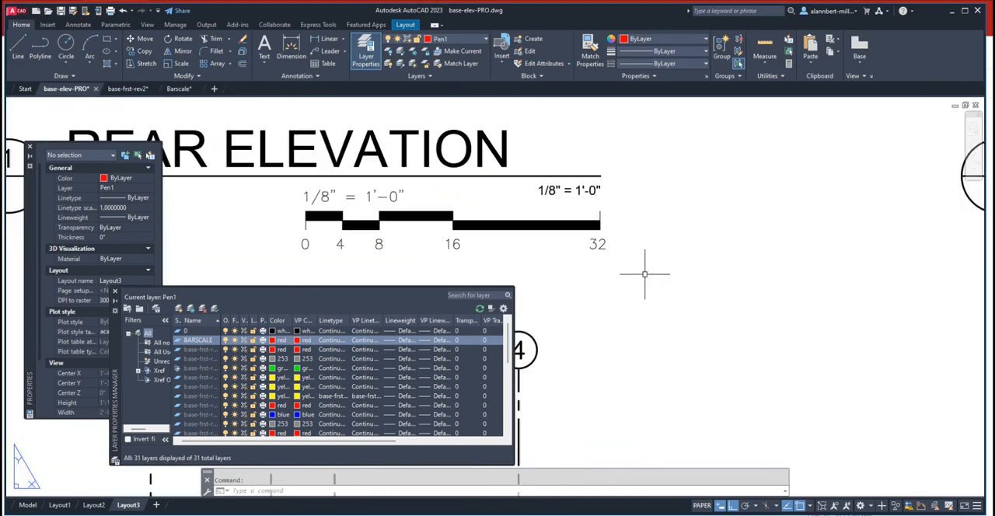
scroll(558, 278, "down", 2)
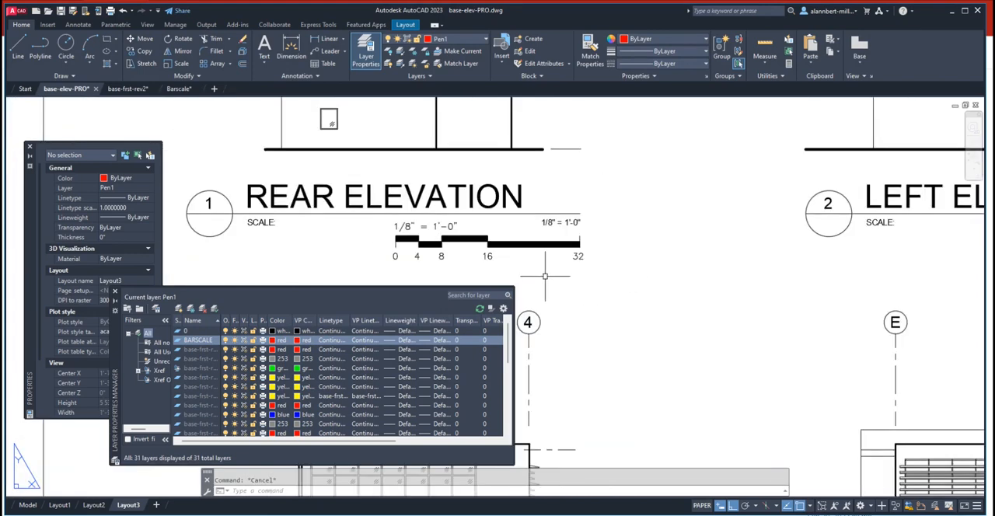
left_click(507, 284)
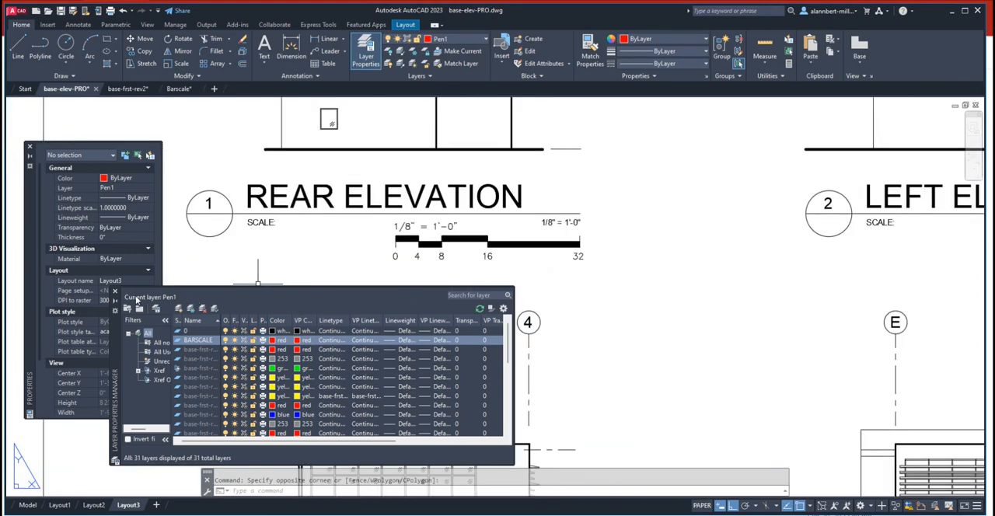
left_click(116, 294)
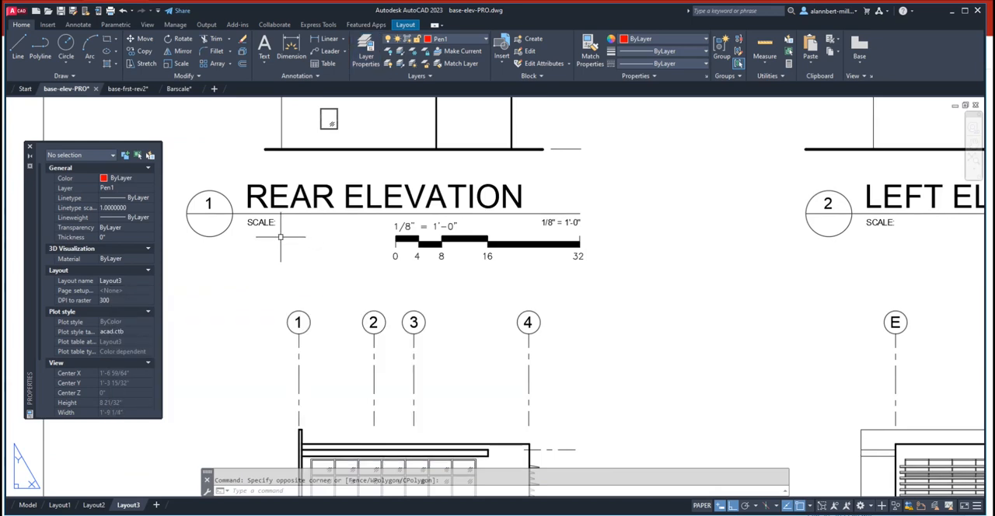
scroll(476, 263, "down", 3)
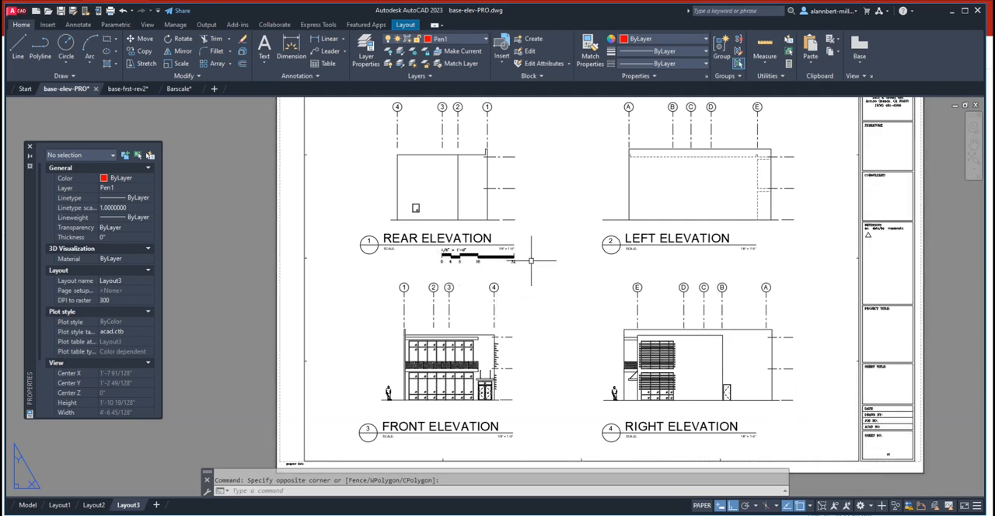
scroll(528, 260, "up", 2)
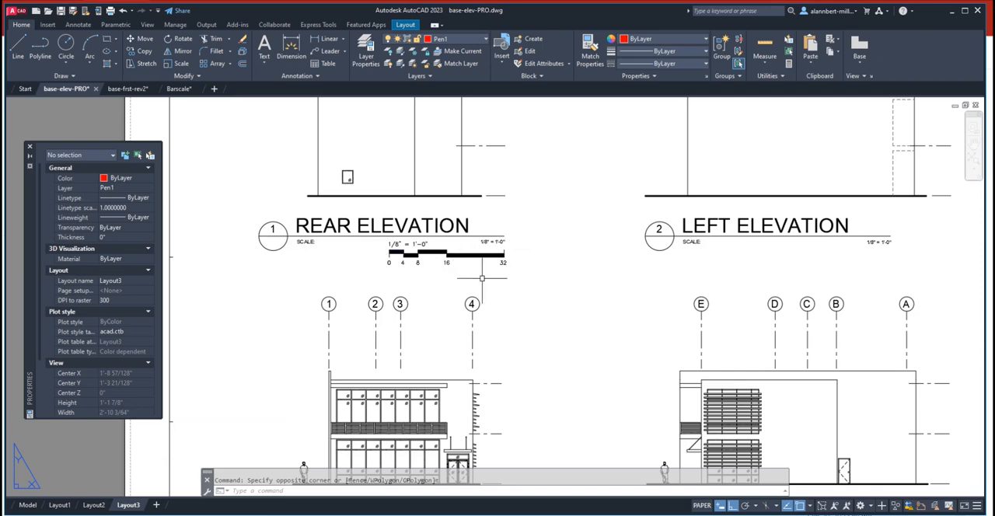
scroll(362, 254, "up", 2)
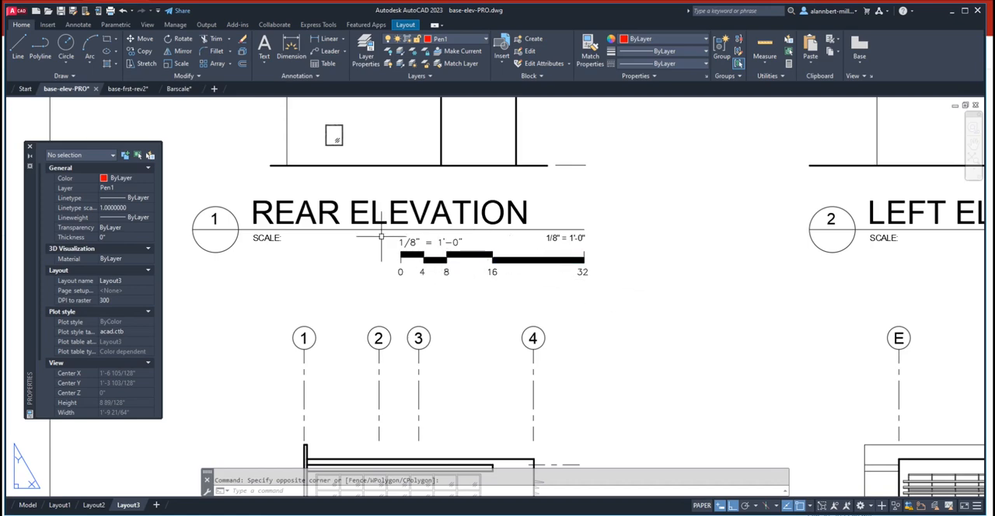
scroll(591, 277, "down", 3)
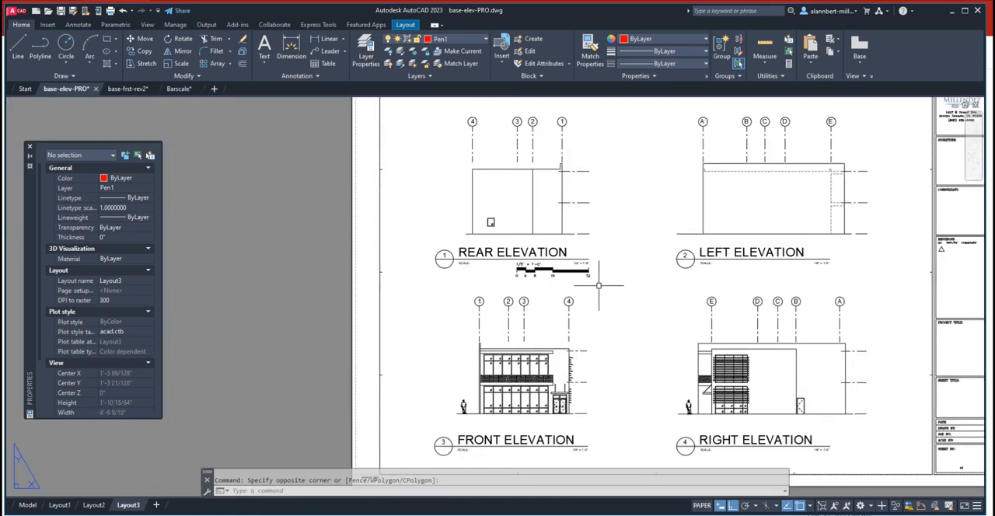
scroll(524, 269, "up", 3)
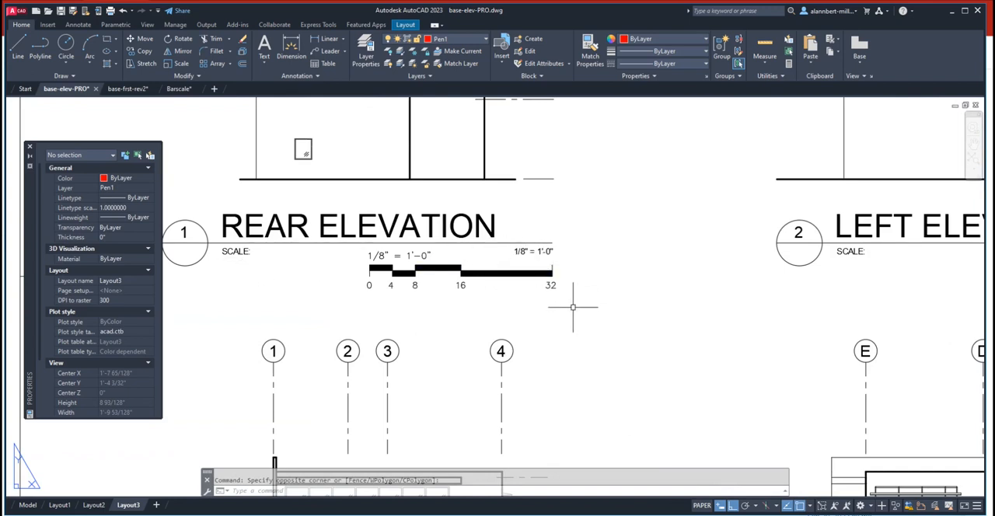
- Move the complete 1/8" = 1'-0" bar scale, with ortho off, to the sheet's lower corner beside the title block's SHEET NO field
type("m")
key("Return")
left_click(538, 291)
left_click(571, 299)
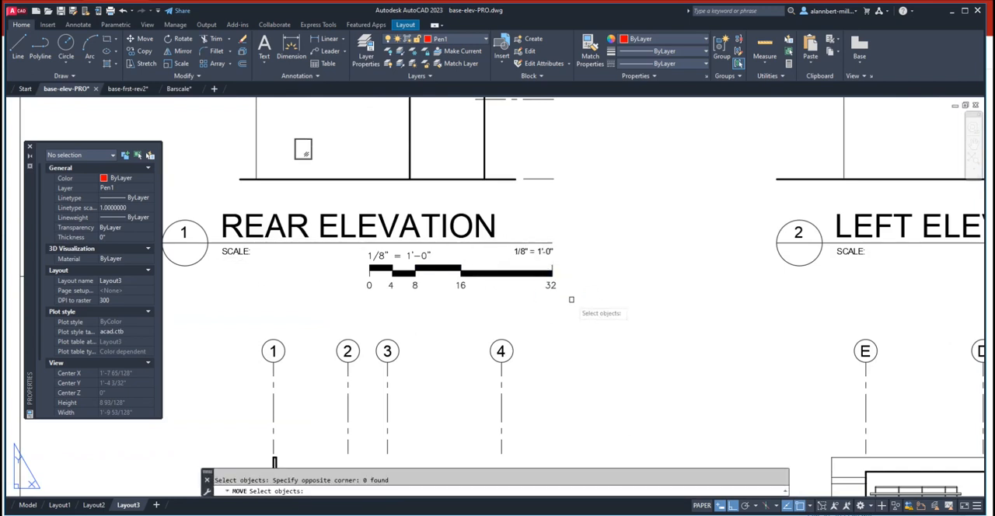
left_click(576, 296)
left_click(321, 244)
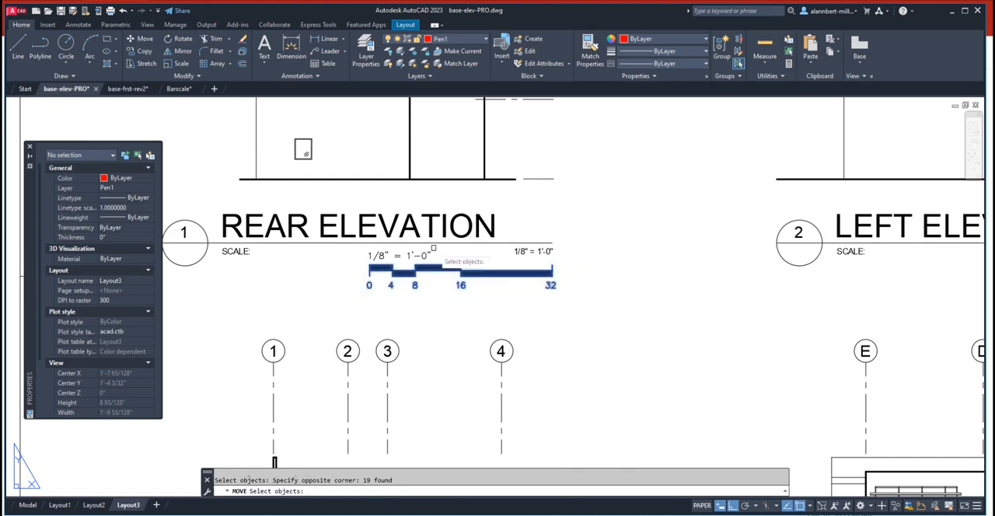
left_click(438, 250)
left_click(391, 257)
key("Return")
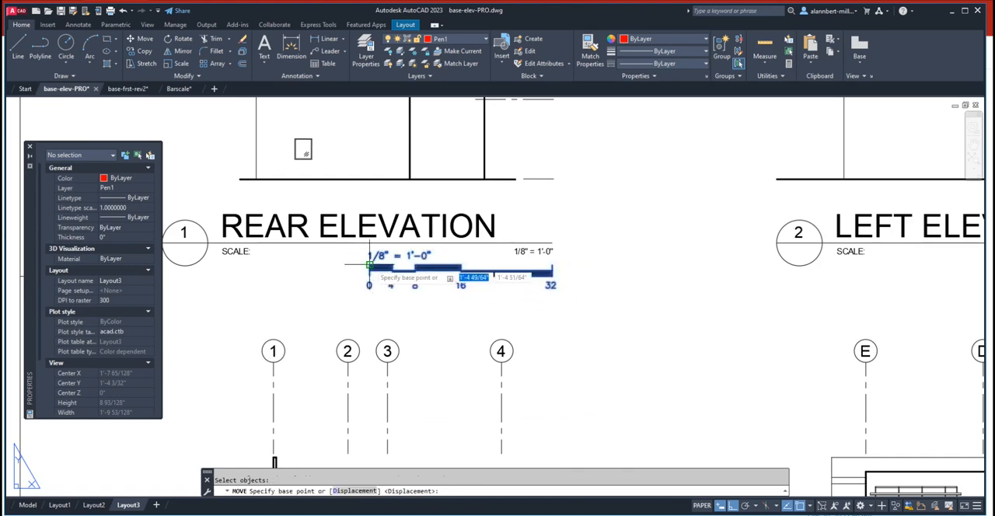
left_click(370, 265)
scroll(570, 289, "down", 6)
middle_click_drag(644, 325, 448, 324)
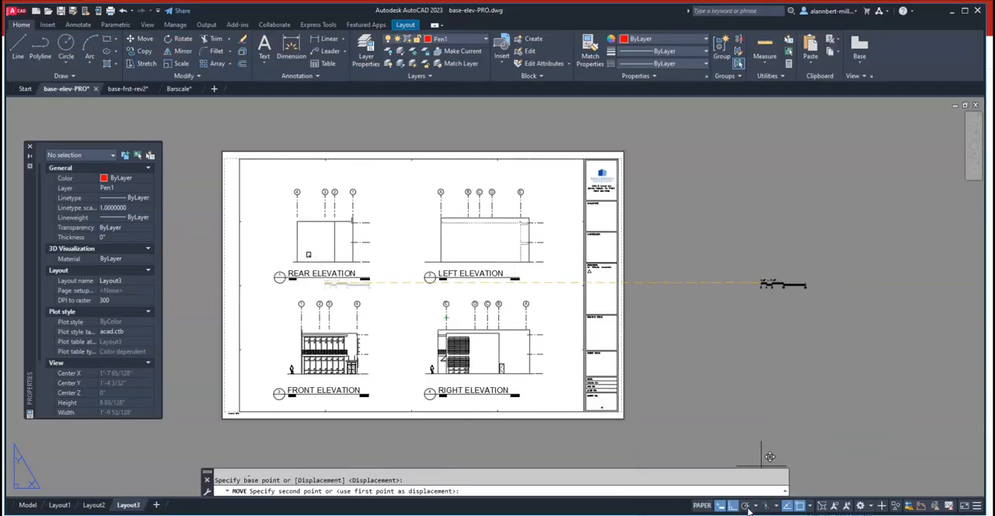
left_click(733, 506)
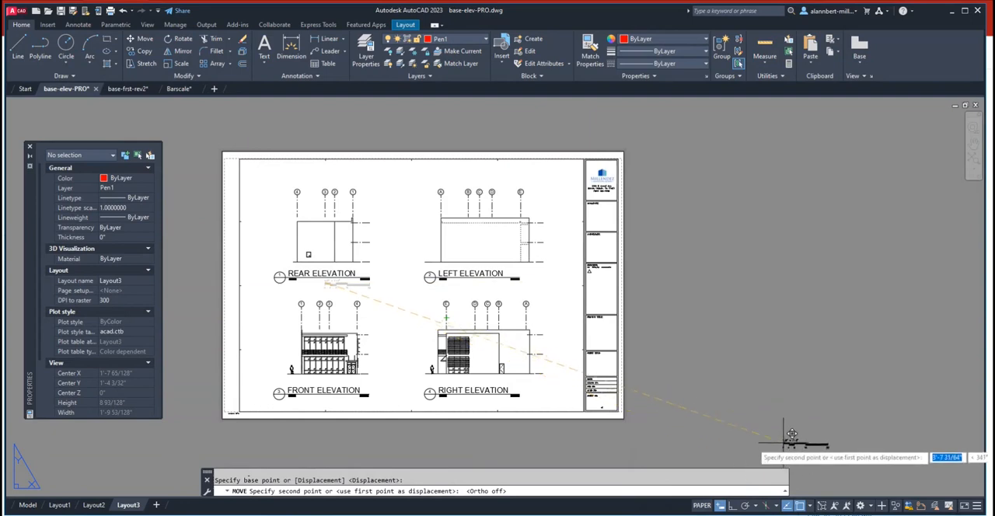
scroll(544, 385, "up", 6)
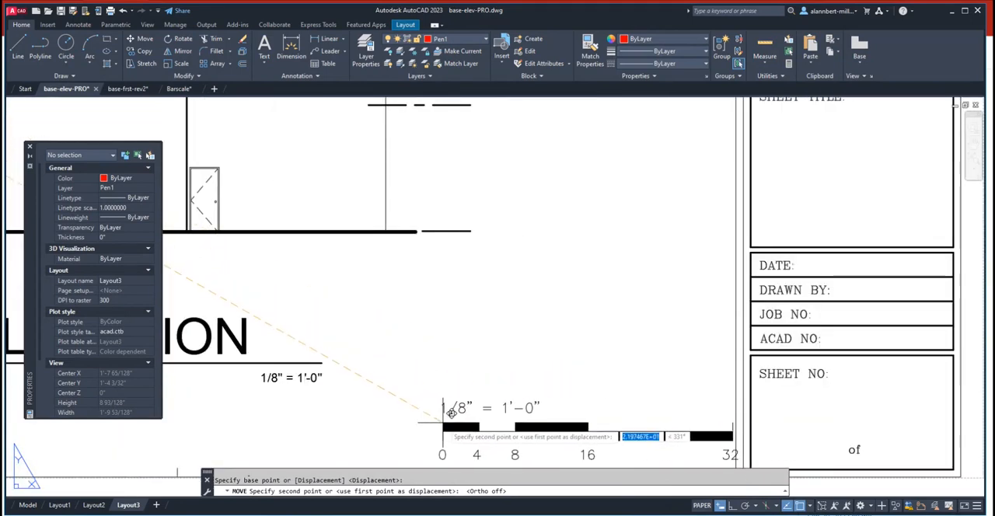
left_click(424, 423)
scroll(470, 370, "down", 8)
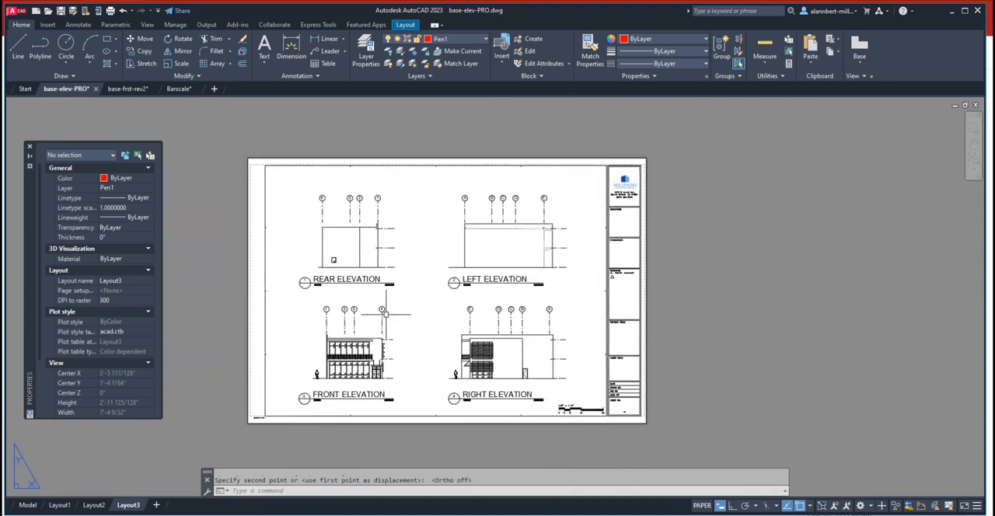
middle_click_drag(385, 314, 400, 329)
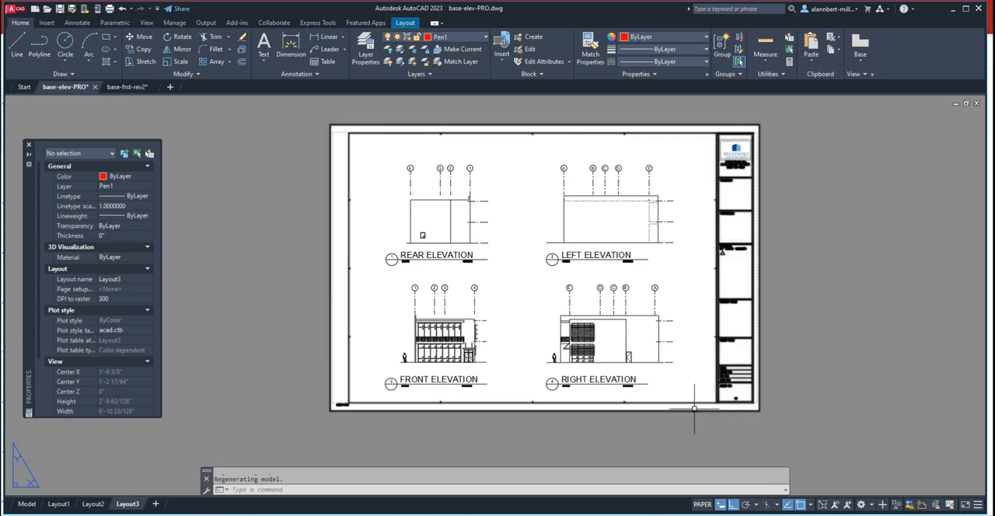
middle_click_drag(506, 344, 493, 344)
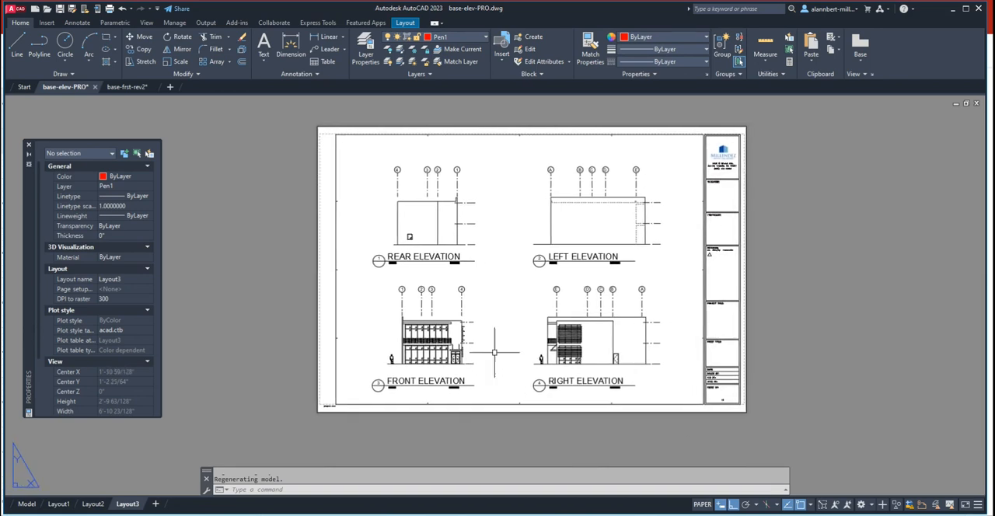